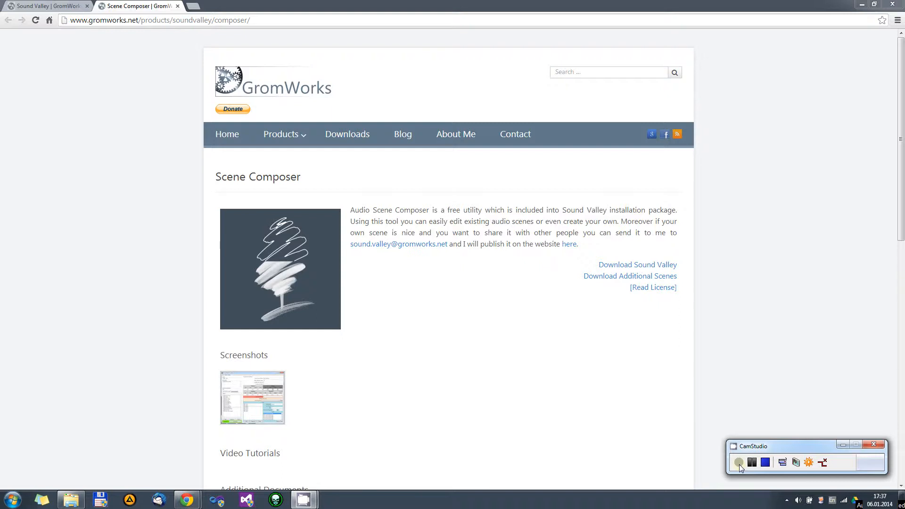
# View the Freesound website linked in the Scene Composer page's useful links, and close it again.
pyautogui.click(843, 445)
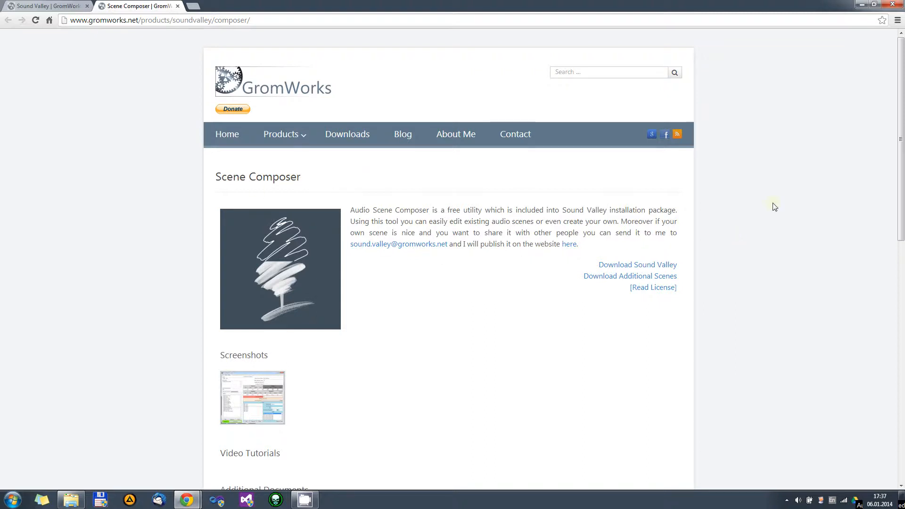
pyautogui.scroll(-5, 770, 213)
pyautogui.scroll(-4, 769, 213)
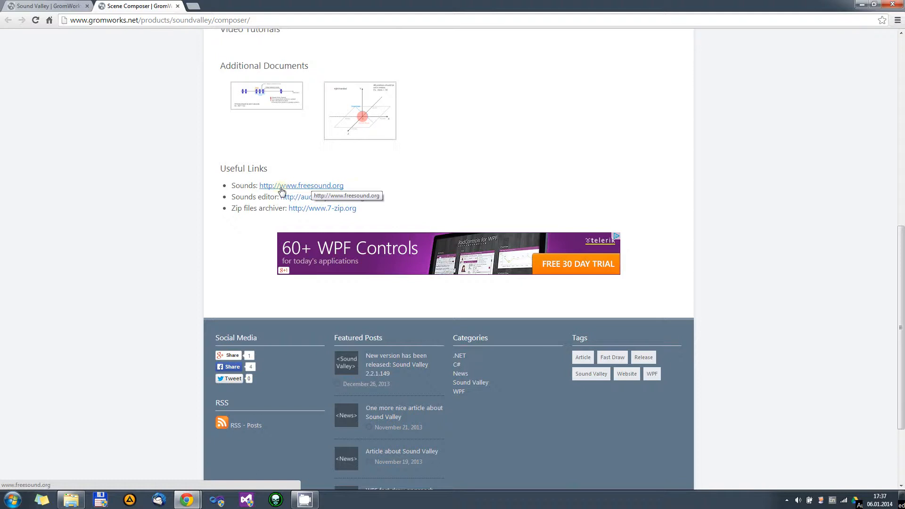
pyautogui.middleClick(309, 188)
pyautogui.click(225, 4)
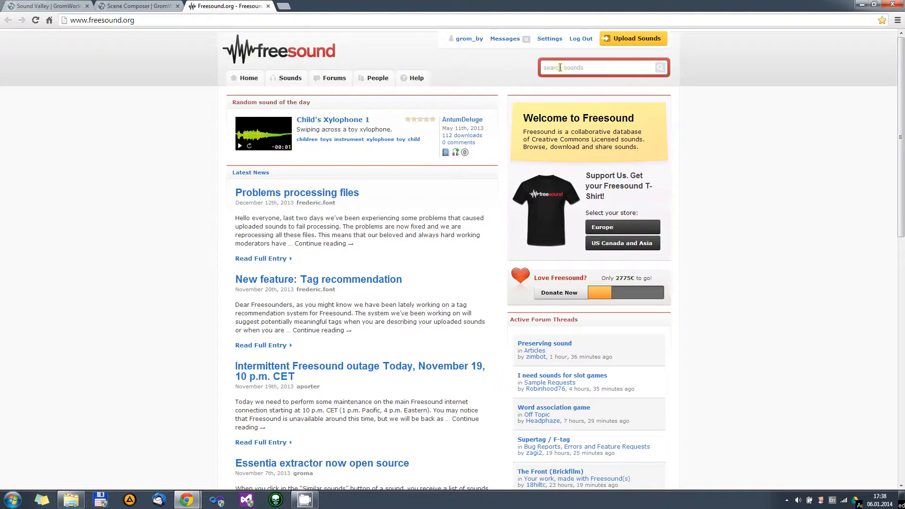
pyautogui.click(267, 6)
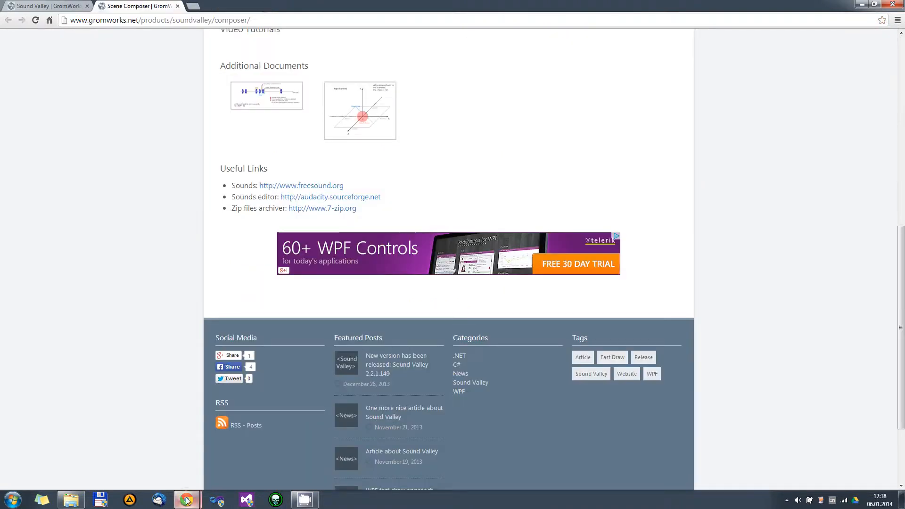
# Switch to the Freesound window with the "bicycle bell" search results and preview the Bell Ring sound.
pyautogui.moveTo(187, 500)
pyautogui.click(238, 438)
pyautogui.click(165, 259)
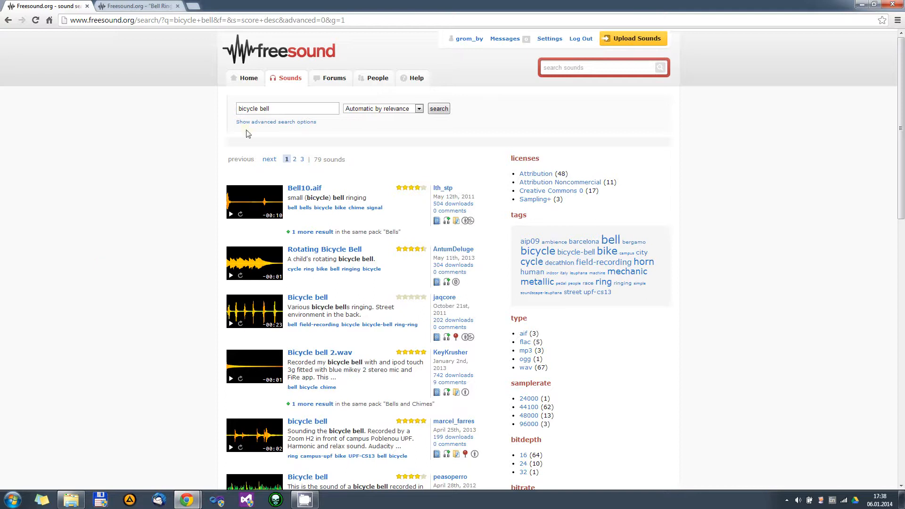
pyautogui.moveTo(292, 107); pyautogui.dragTo(215, 112)
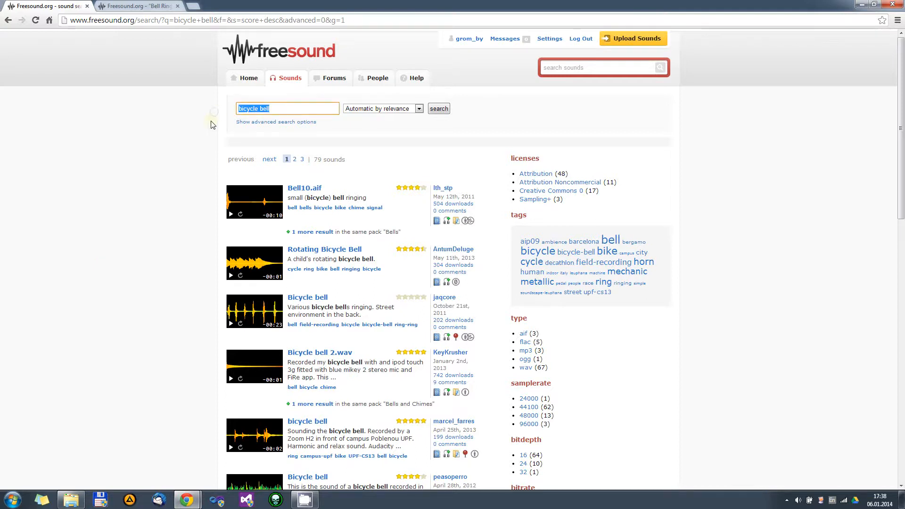
pyautogui.click(195, 131)
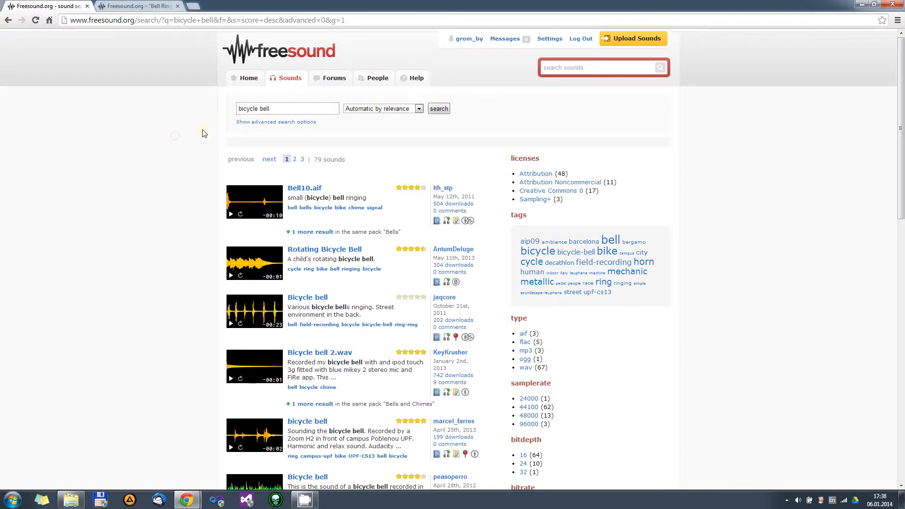
pyautogui.scroll(-6, 171, 156)
pyautogui.scroll(-8, 171, 156)
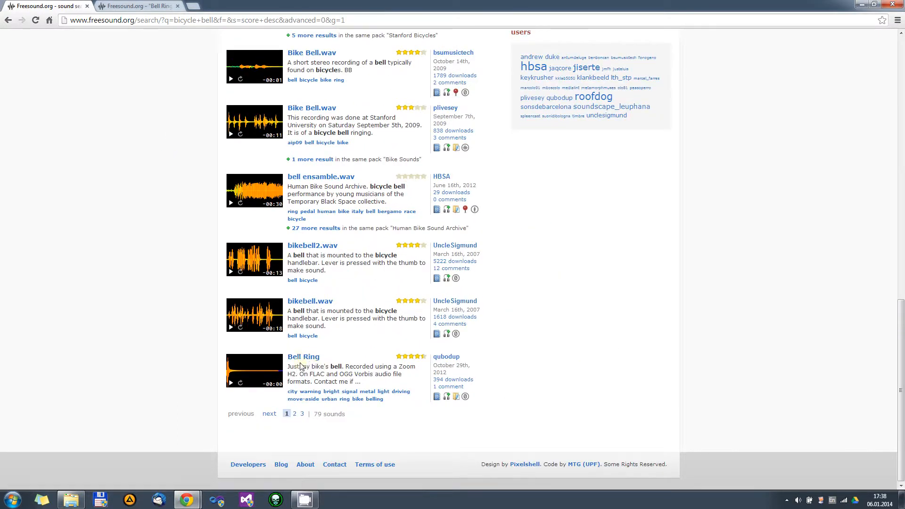
pyautogui.click(231, 385)
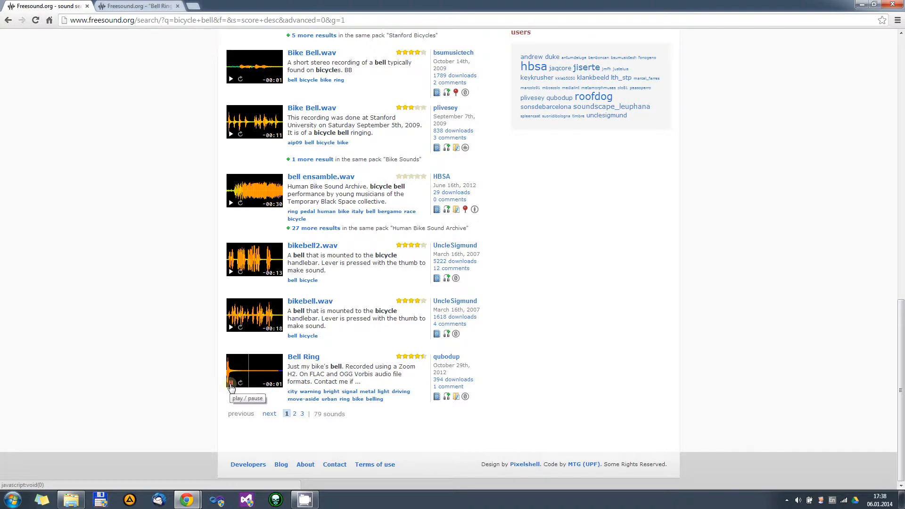
# Open the Bell Ring sound's own page and play the recording there.
pyautogui.click(305, 358)
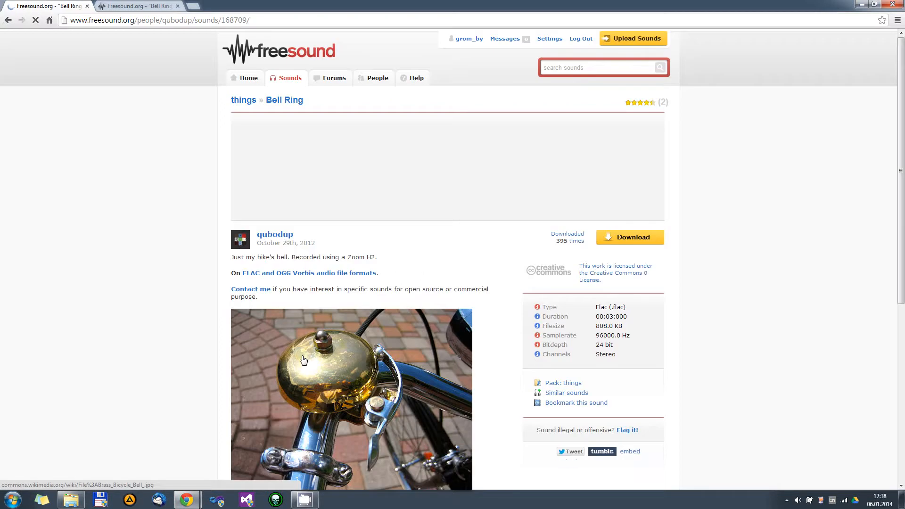
pyautogui.scroll(-3, 191, 269)
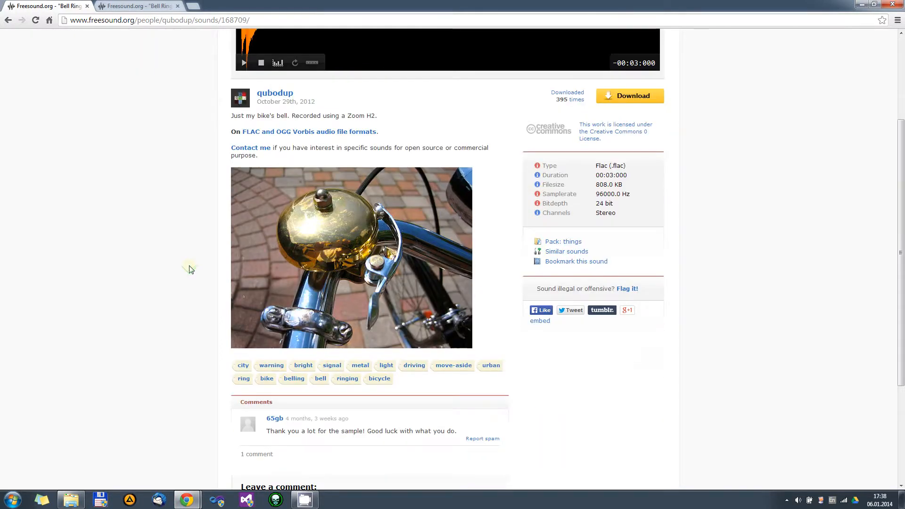
pyautogui.scroll(3, 191, 269)
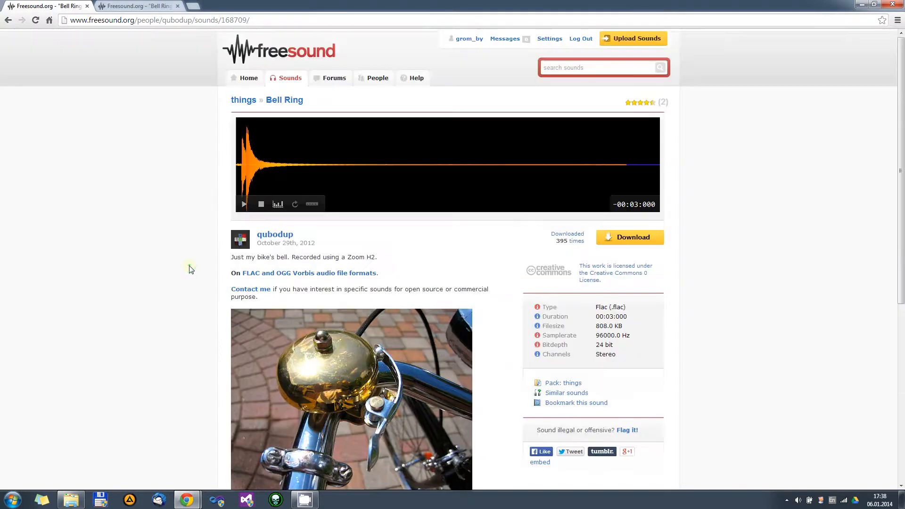
pyautogui.click(245, 206)
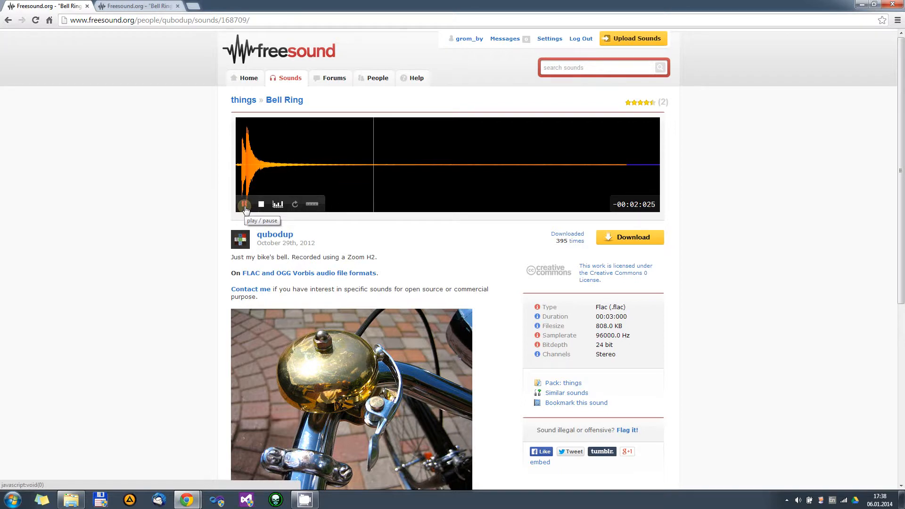
# Download the Bell Ring FLAC file to D:\Temp\Sounds\raw and close the Freesound window.
pyautogui.click(631, 241)
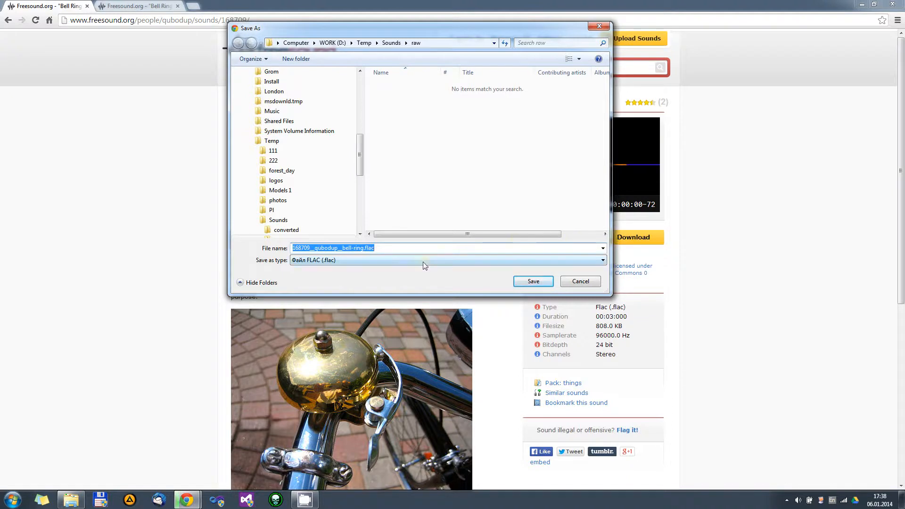
pyautogui.scroll(-3, 360, 178)
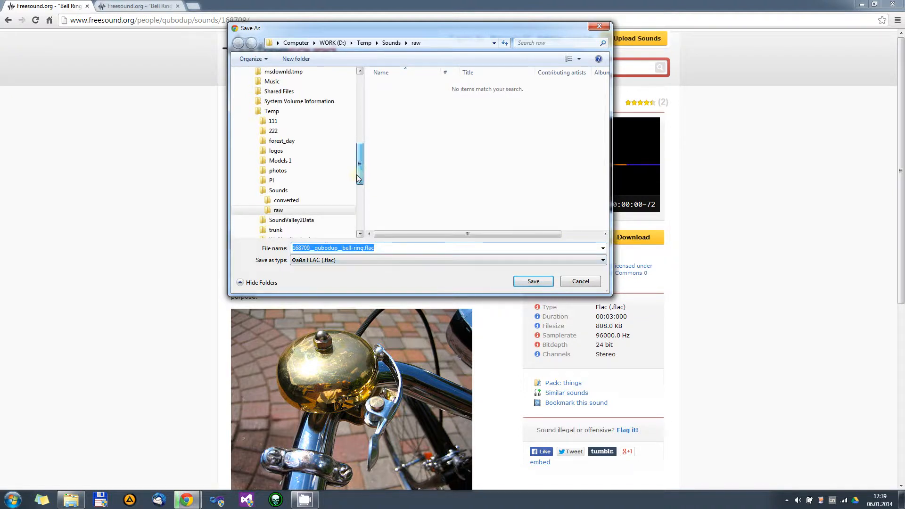
pyautogui.click(290, 201)
pyautogui.click(283, 191)
pyautogui.click(279, 211)
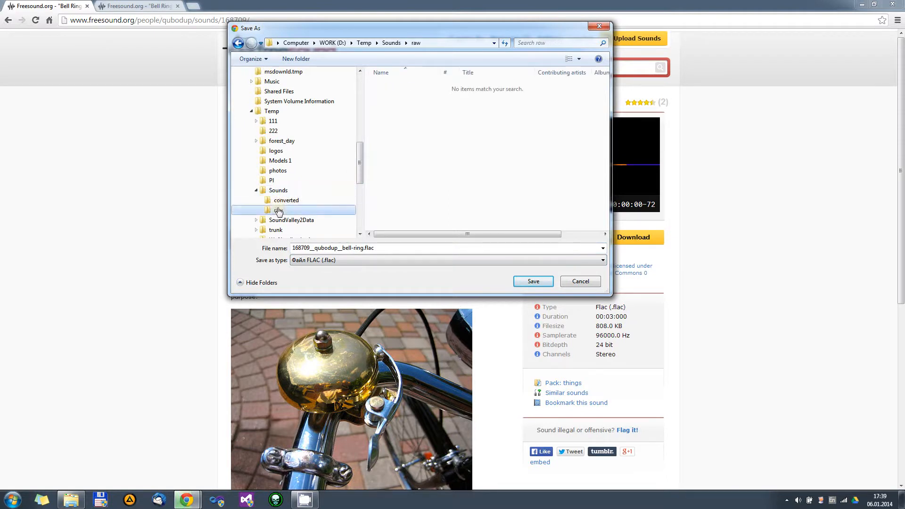
pyautogui.click(534, 282)
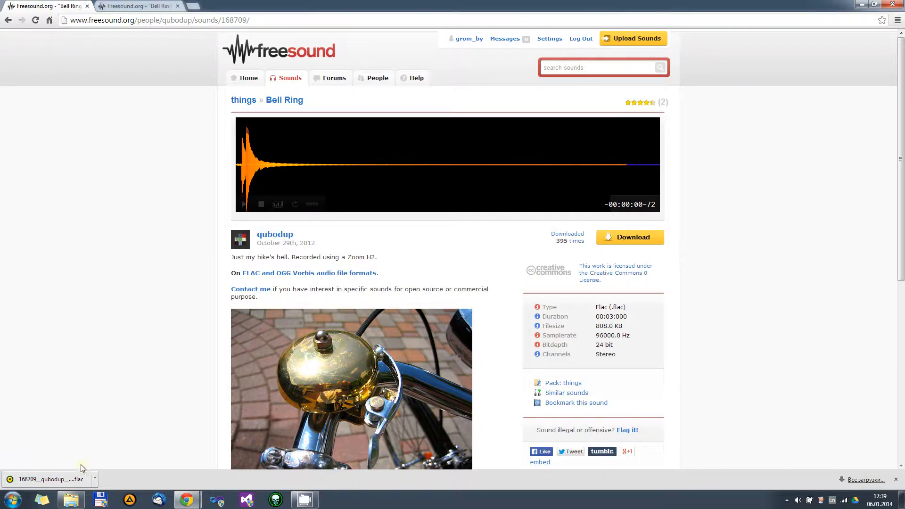
pyautogui.click(136, 6)
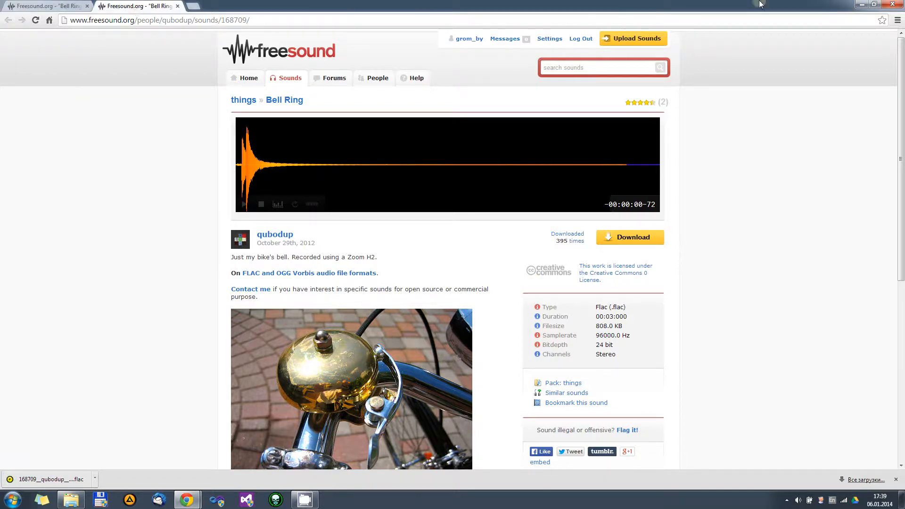
pyautogui.click(891, 6)
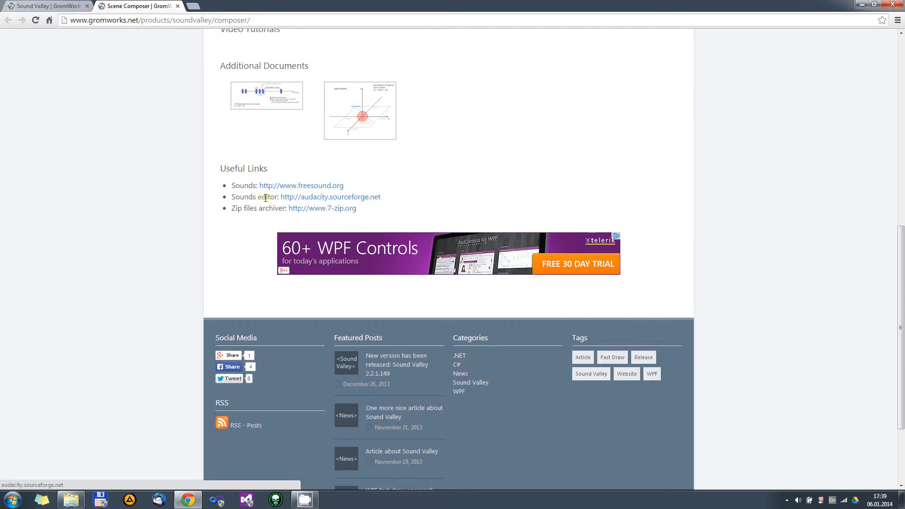
# View the Audacity website's download page from the Scene Composer page's sounds editor link, and close it again.
pyautogui.middleClick(328, 197)
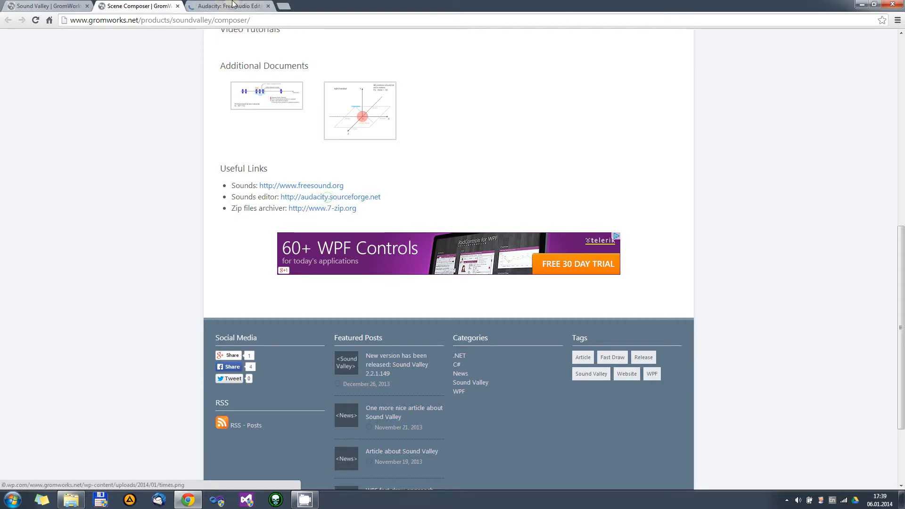
pyautogui.click(233, 4)
pyautogui.hotkey('ctrl', 'shift', 'Tab')
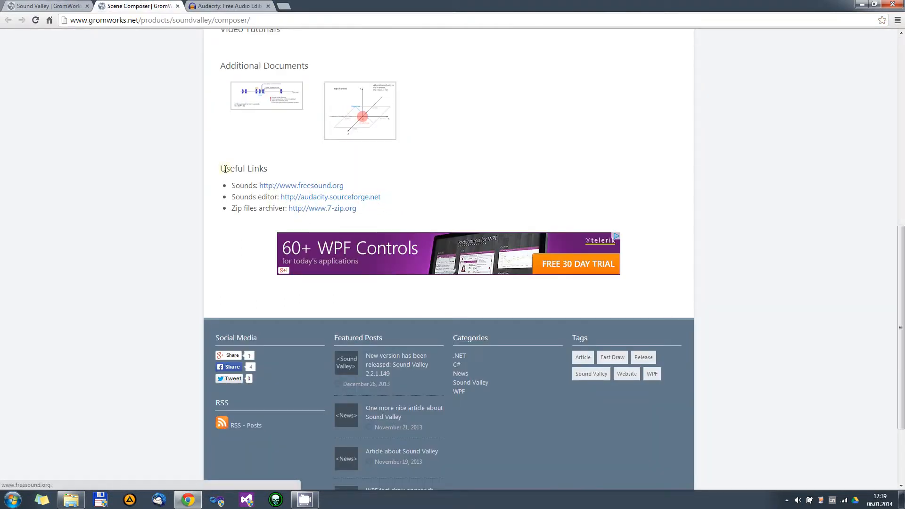
pyautogui.scroll(2, 151, 231)
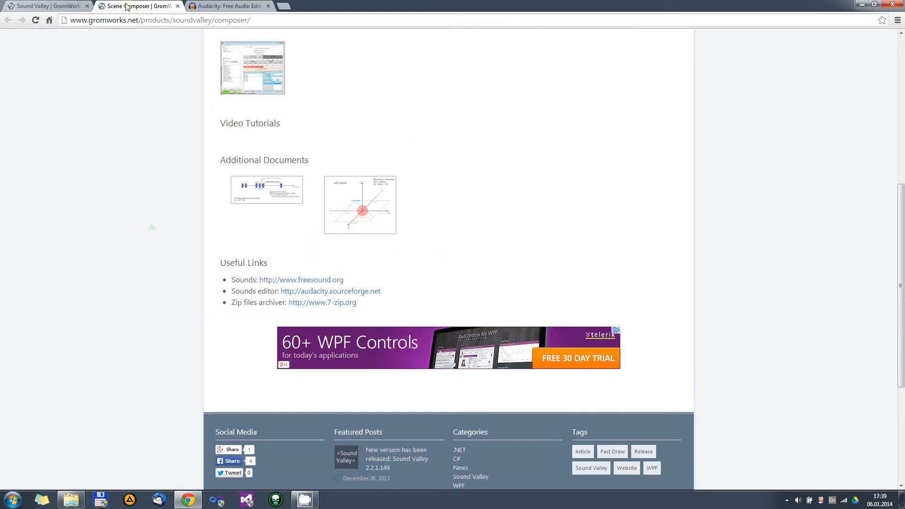
pyautogui.click(210, 6)
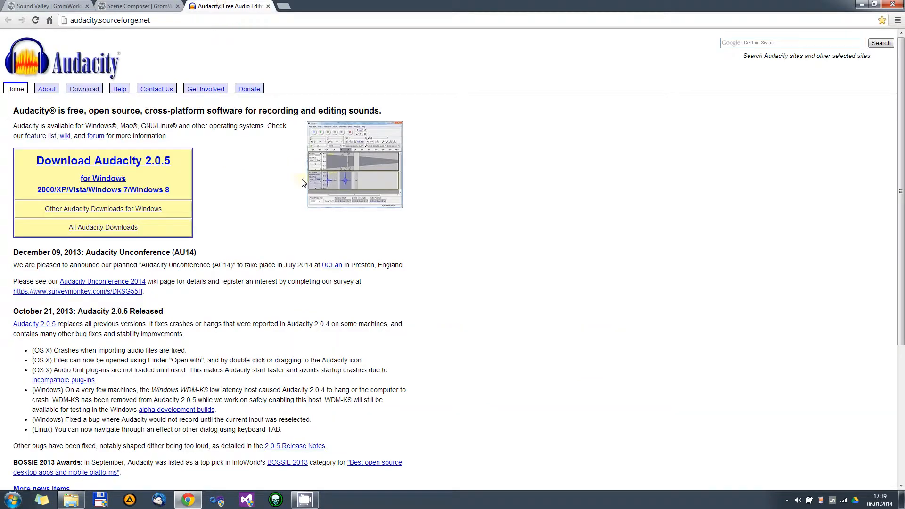
pyautogui.click(87, 90)
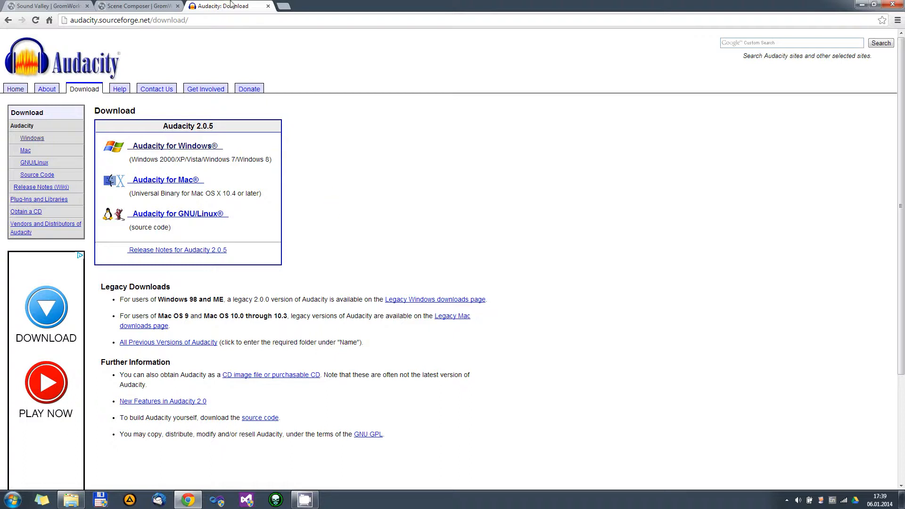
pyautogui.click(268, 6)
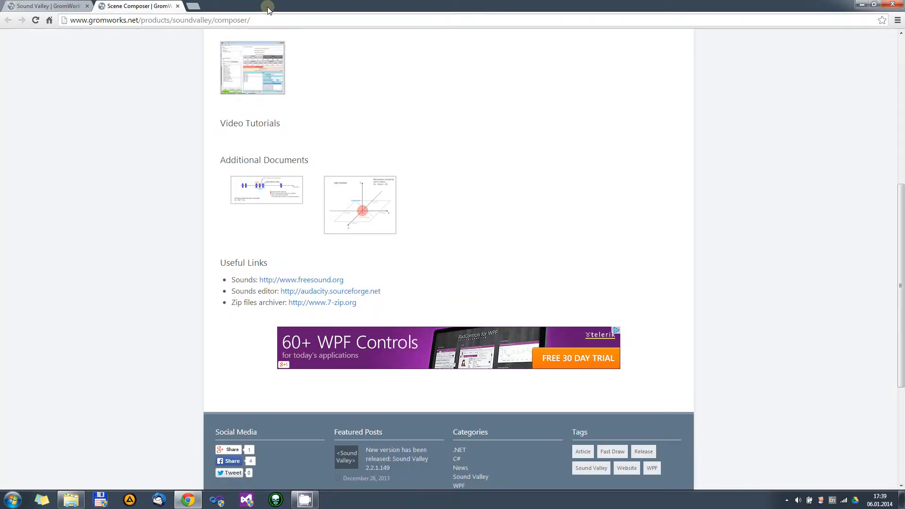
# Switch to Audacity by launching it from the installed programs.
pyautogui.click(13, 500)
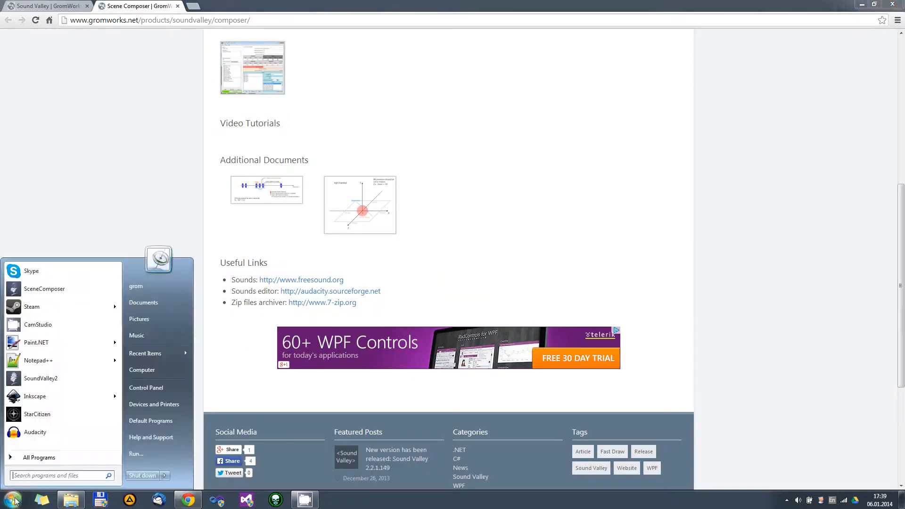
pyautogui.click(41, 432)
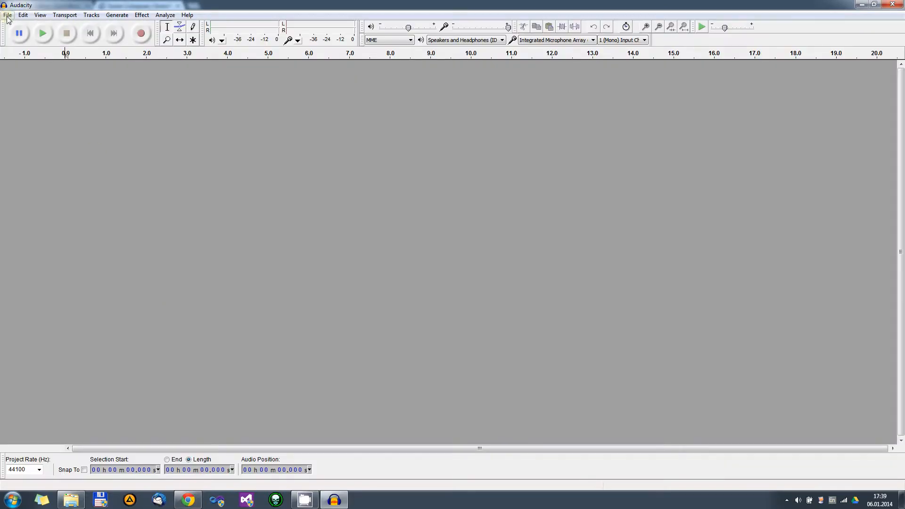
pyautogui.click(8, 15)
pyautogui.click(72, 4)
# Open all six audio files from D:\Temp\Sounds\raw together, each in its own project window.
pyautogui.click(9, 15)
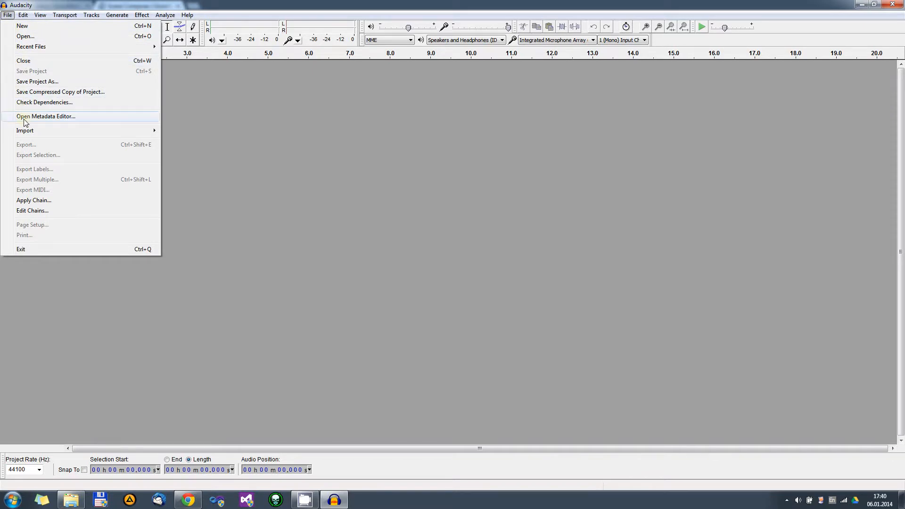
pyautogui.click(33, 37)
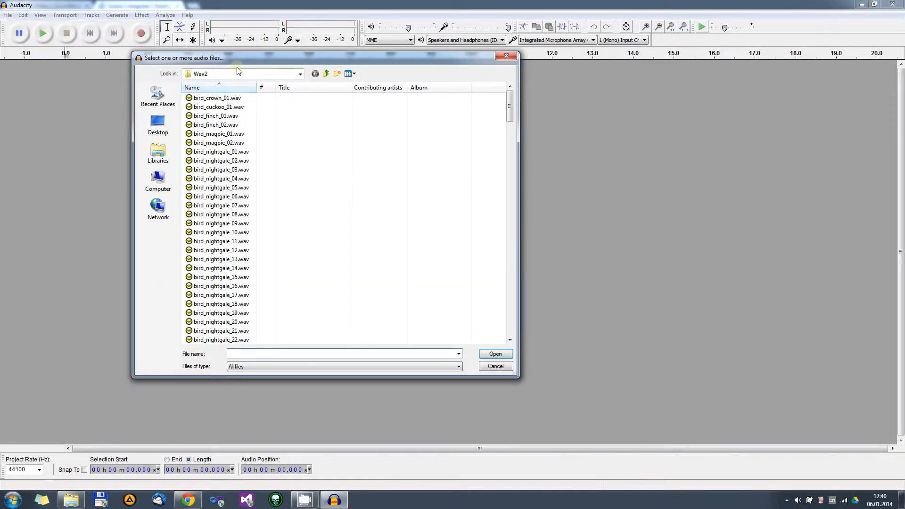
pyautogui.click(239, 73)
pyautogui.click(228, 138)
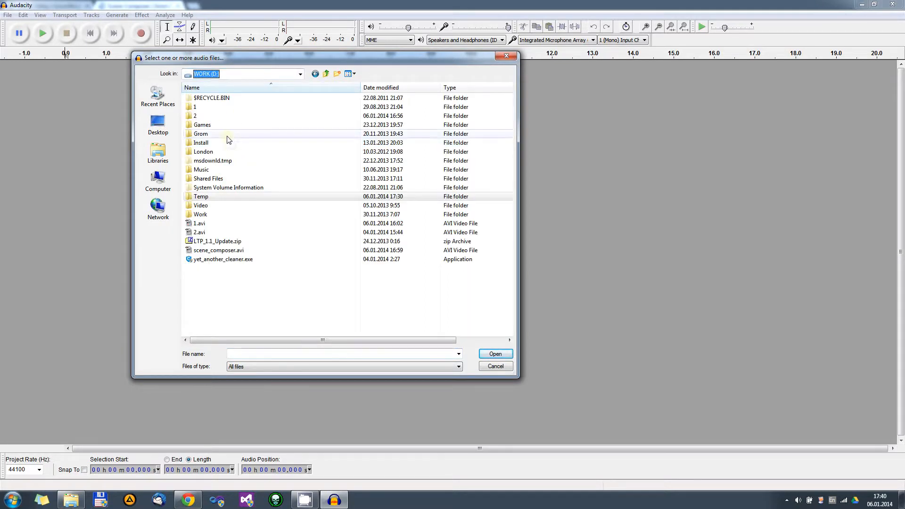
pyautogui.doubleClick(210, 198)
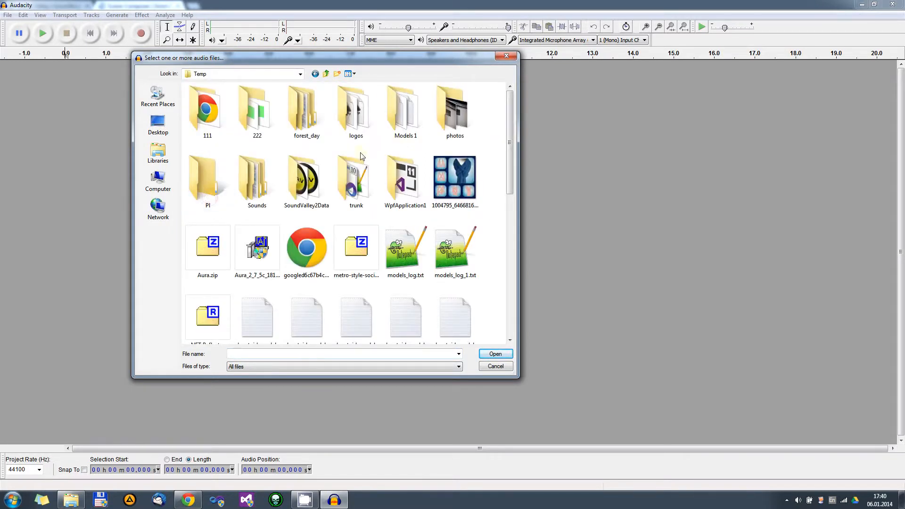
pyautogui.doubleClick(260, 188)
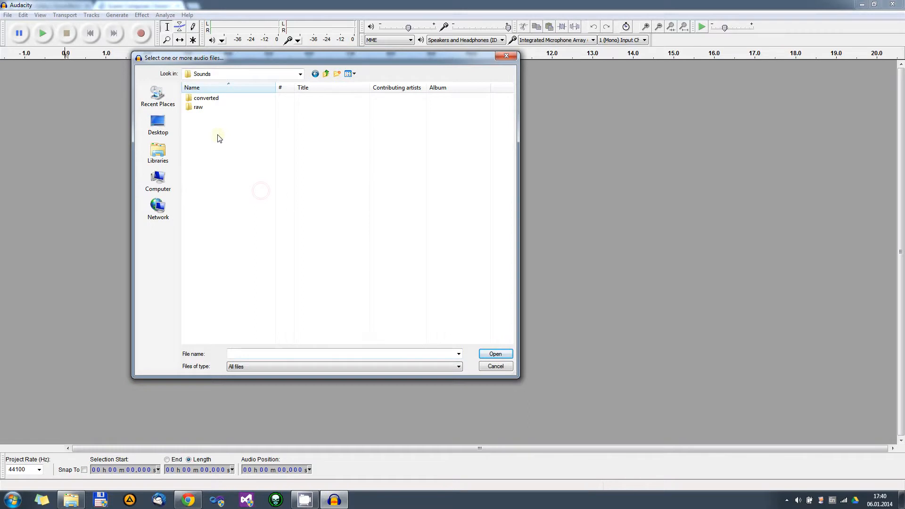
pyautogui.doubleClick(198, 107)
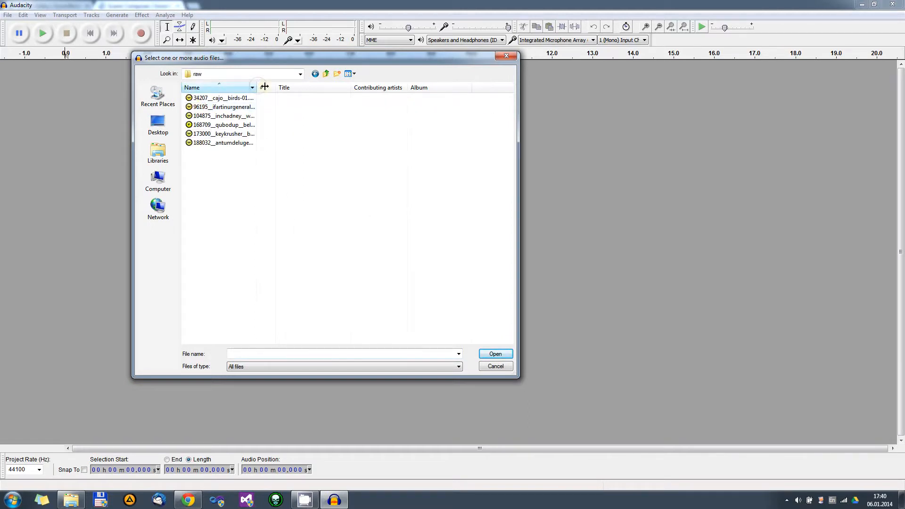
pyautogui.moveTo(259, 86); pyautogui.dragTo(344, 88)
pyautogui.moveTo(368, 196); pyautogui.dragTo(186, 91)
pyautogui.click(496, 353)
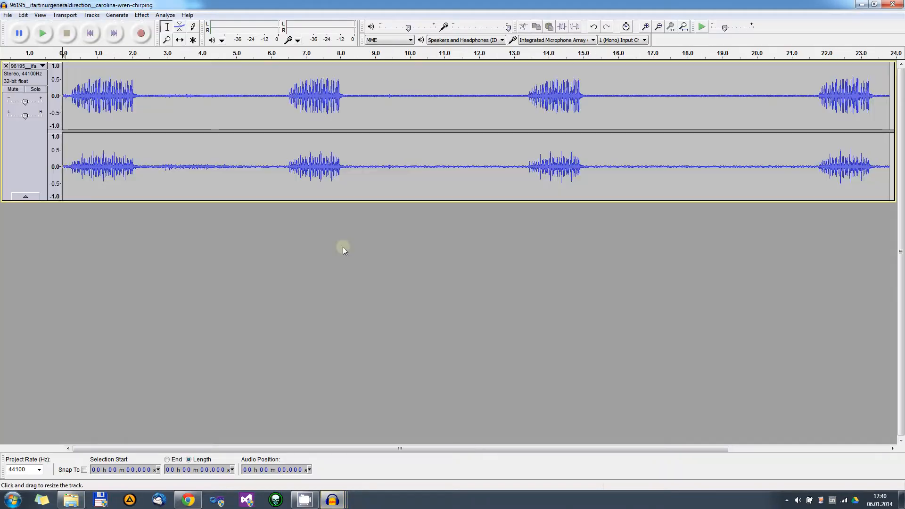
pyautogui.moveTo(333, 499)
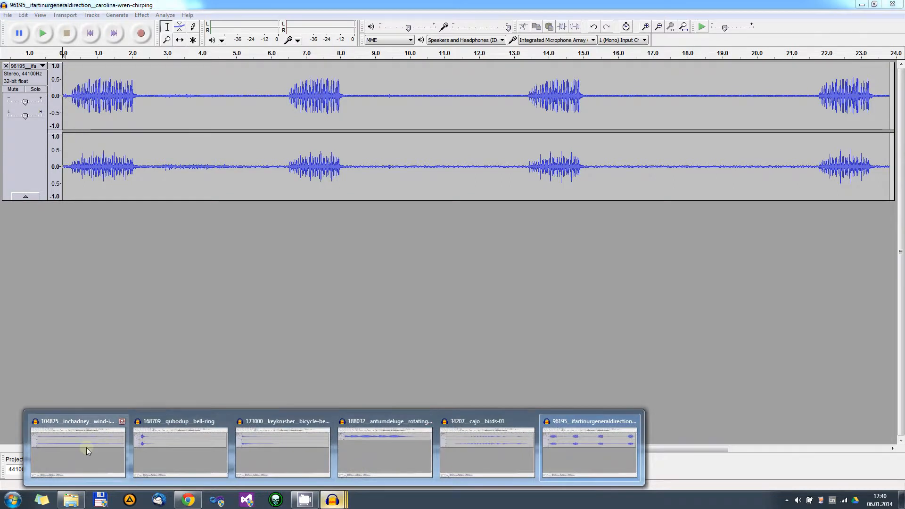
# Bring the bell-ring project window to the front, enlarge its stereo track and play it.
pyautogui.moveTo(183, 448)
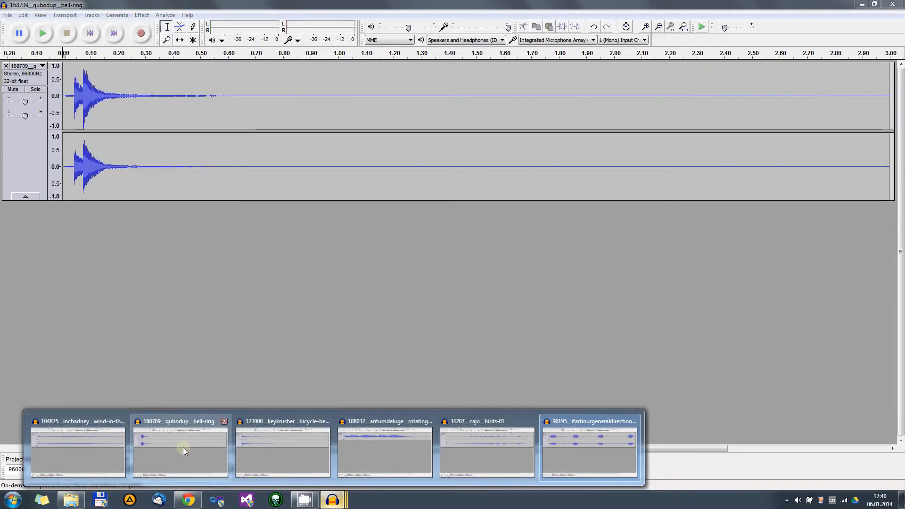
pyautogui.click(160, 446)
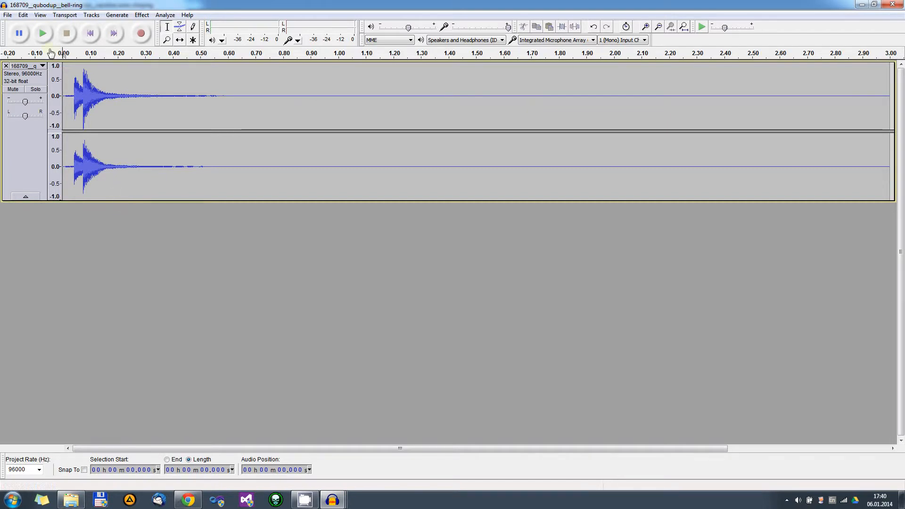
pyautogui.moveTo(140, 201); pyautogui.dragTo(137, 362)
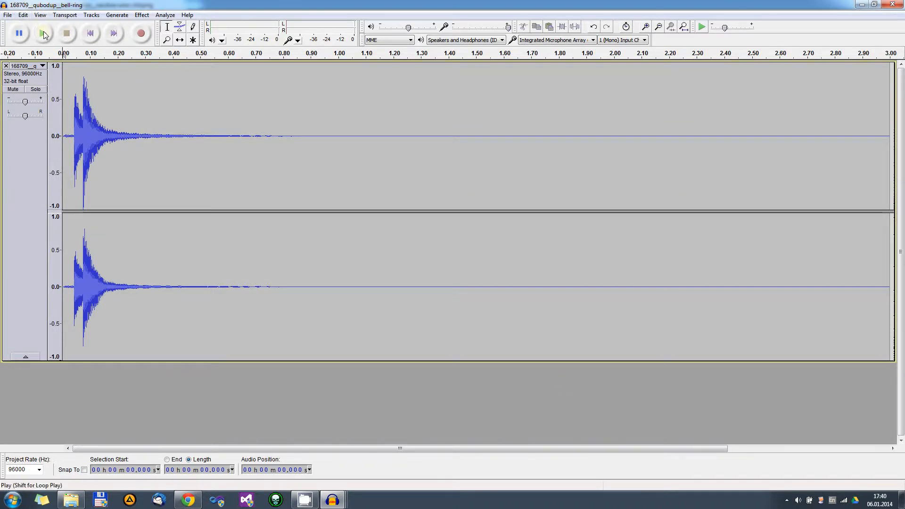
pyautogui.click(43, 33)
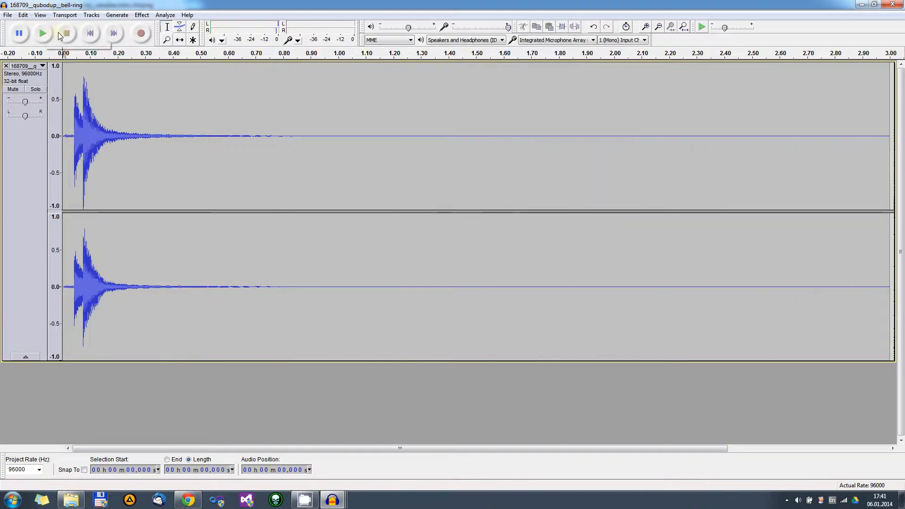
# Convert the bell-ring stereo track to mono and adjust the height of the resulting track.
pyautogui.click(92, 15)
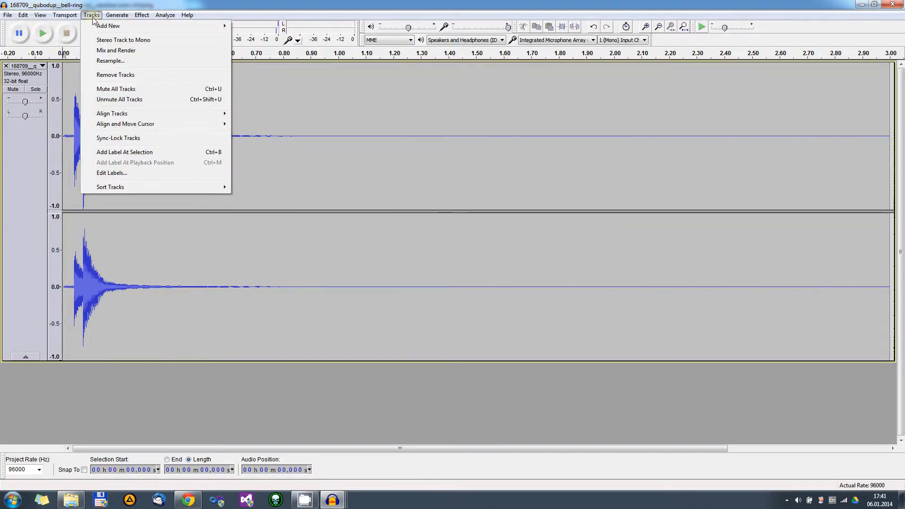
pyautogui.click(111, 41)
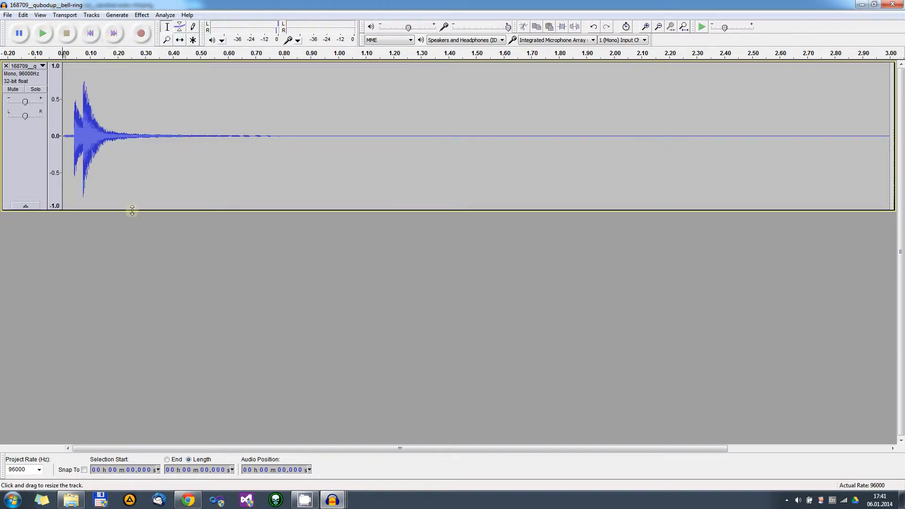
pyautogui.moveTo(130, 210); pyautogui.dragTo(129, 364)
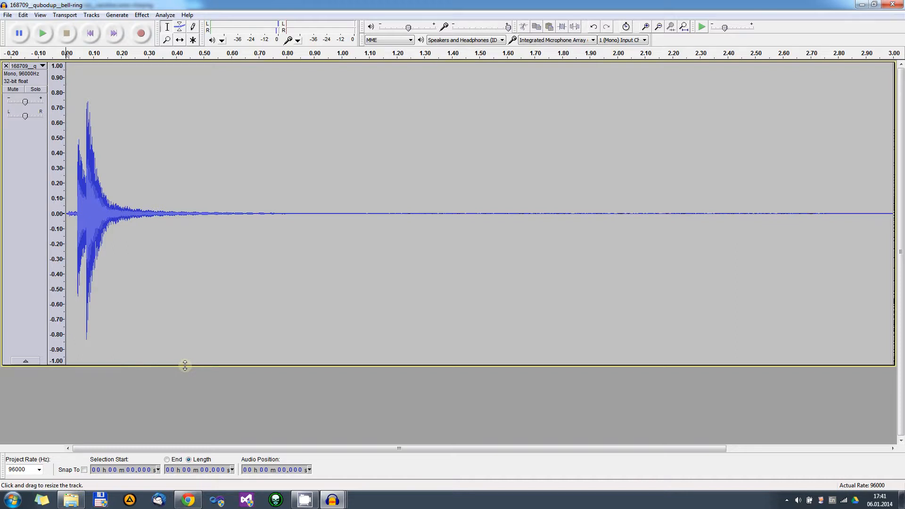
pyautogui.click(91, 15)
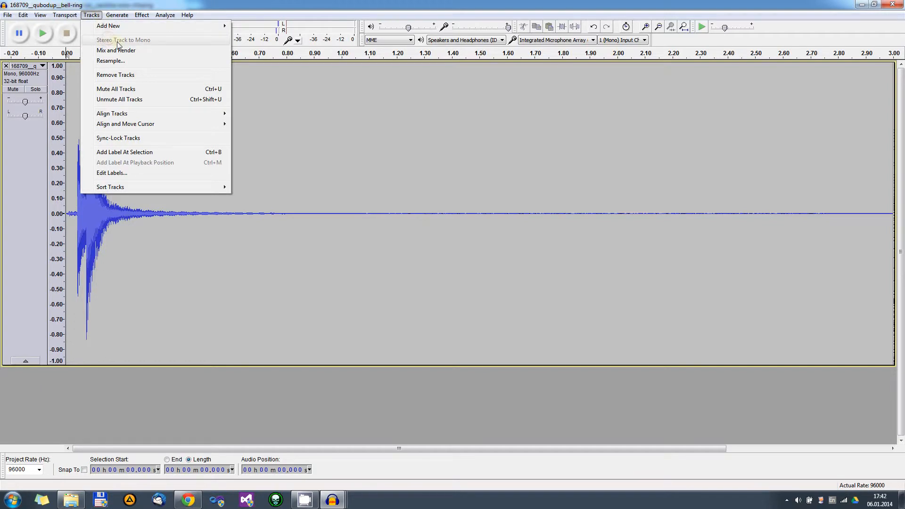
pyautogui.click(147, 12)
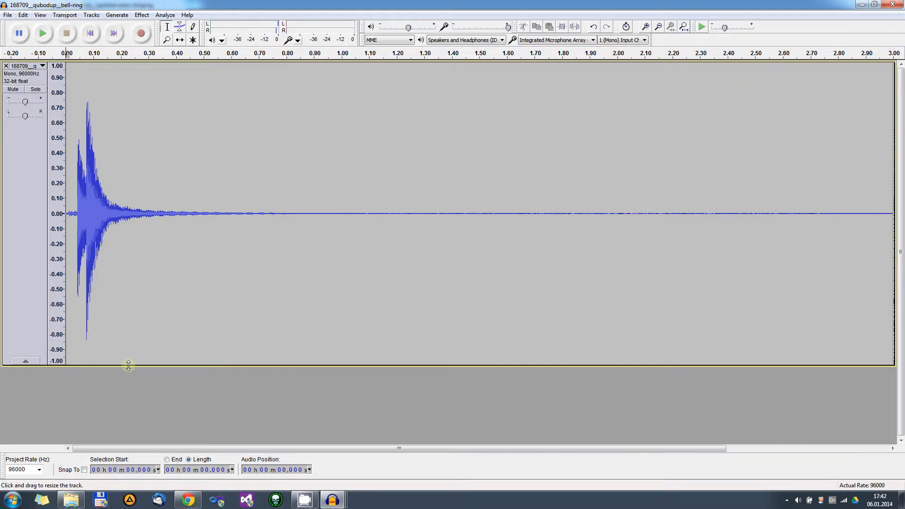
pyautogui.moveTo(128, 366); pyautogui.dragTo(113, 226)
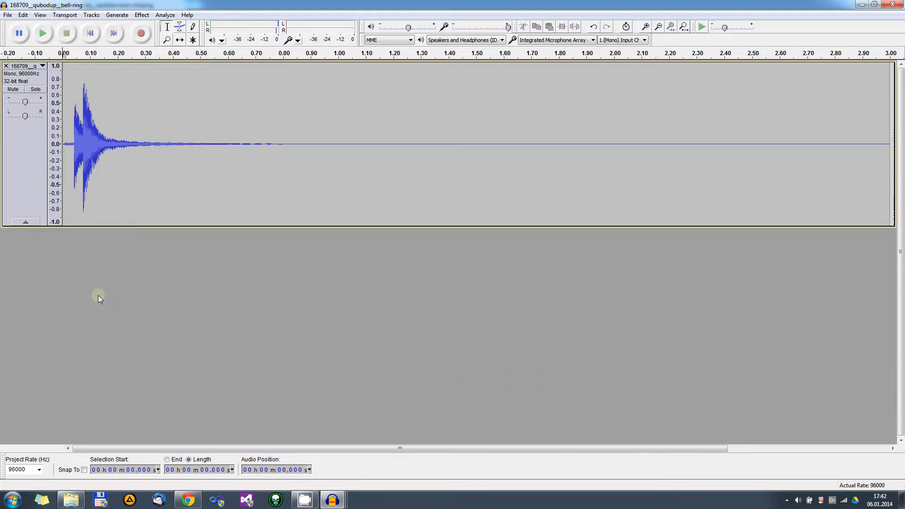
# Normalize the whole bell-ring track to a maximum amplitude of -1.0 dB with DC offset removed, and play it back.
pyautogui.click(42, 38)
pyautogui.click(141, 14)
pyautogui.moveTo(156, 17)
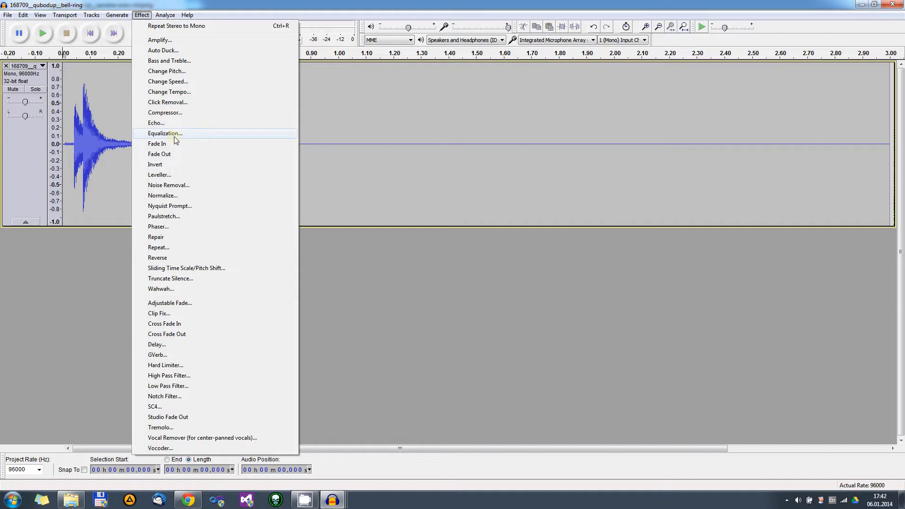
pyautogui.click(165, 196)
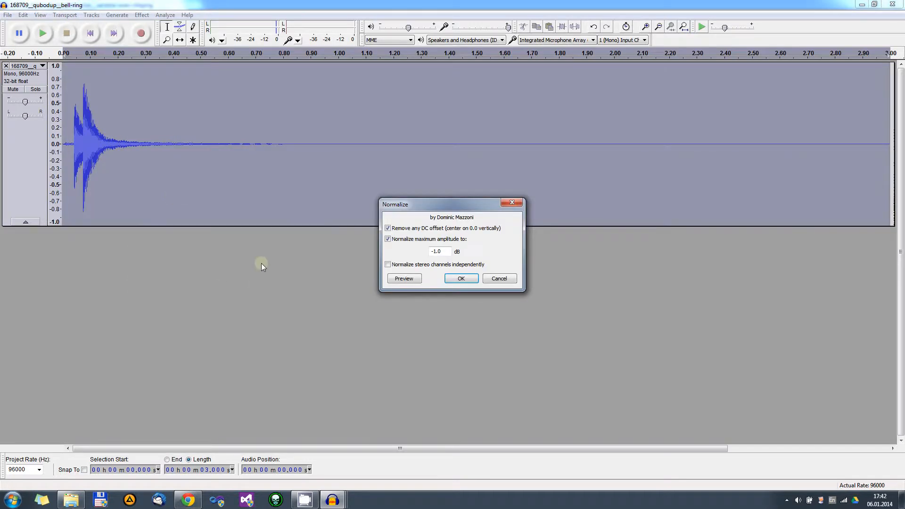
pyautogui.moveTo(424, 207); pyautogui.dragTo(420, 178)
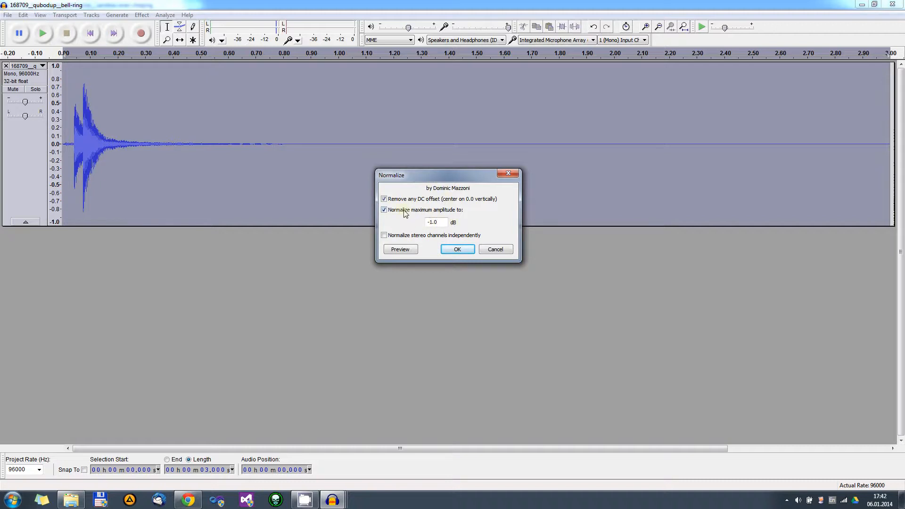
pyautogui.click(458, 250)
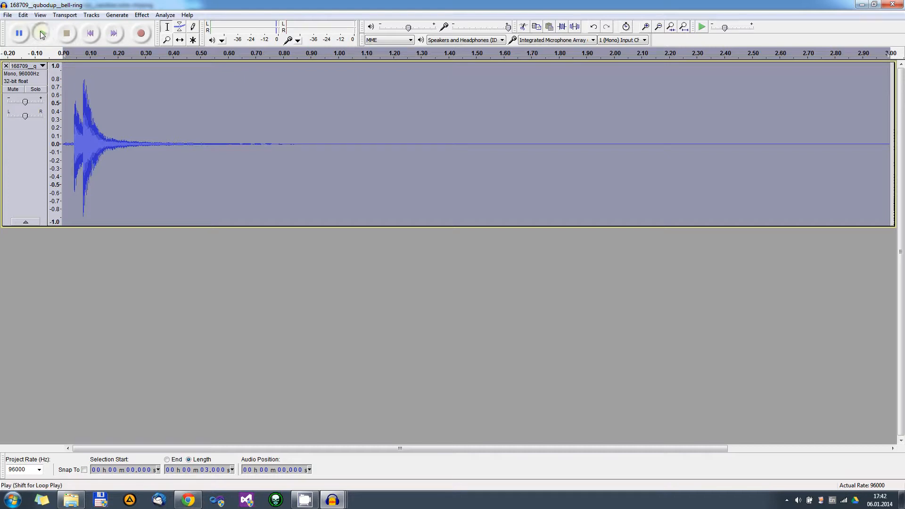
pyautogui.click(53, 40)
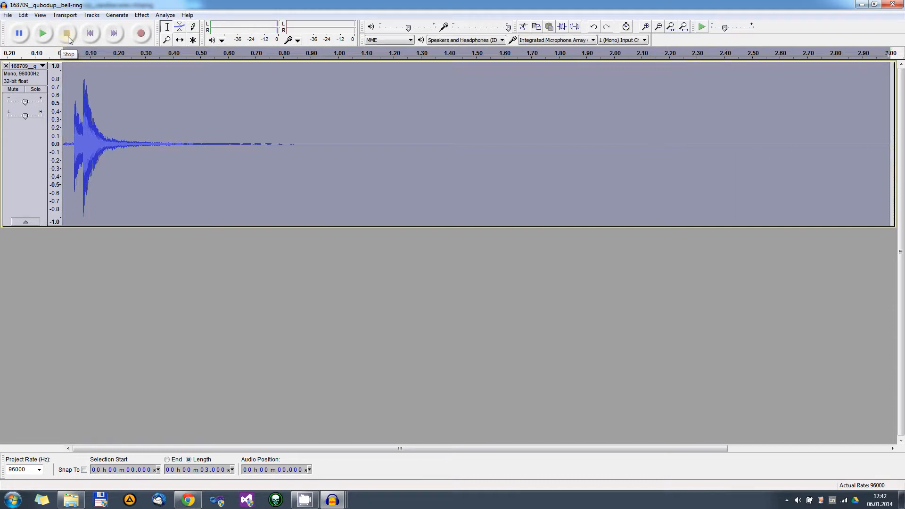
pyautogui.click(148, 310)
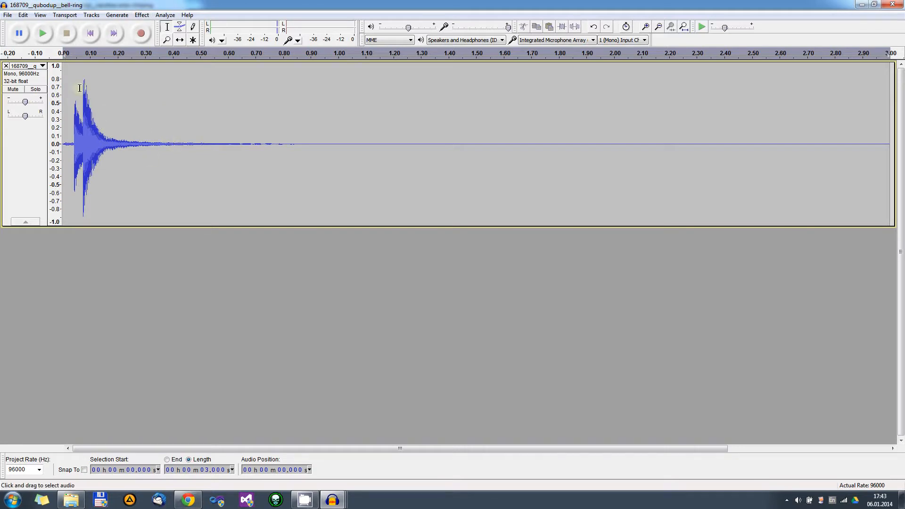
# Examine the beginning of the bell-ring waveform at close range with the track enlarged.
pyautogui.click(44, 33)
pyautogui.click(645, 27)
pyautogui.click(645, 28)
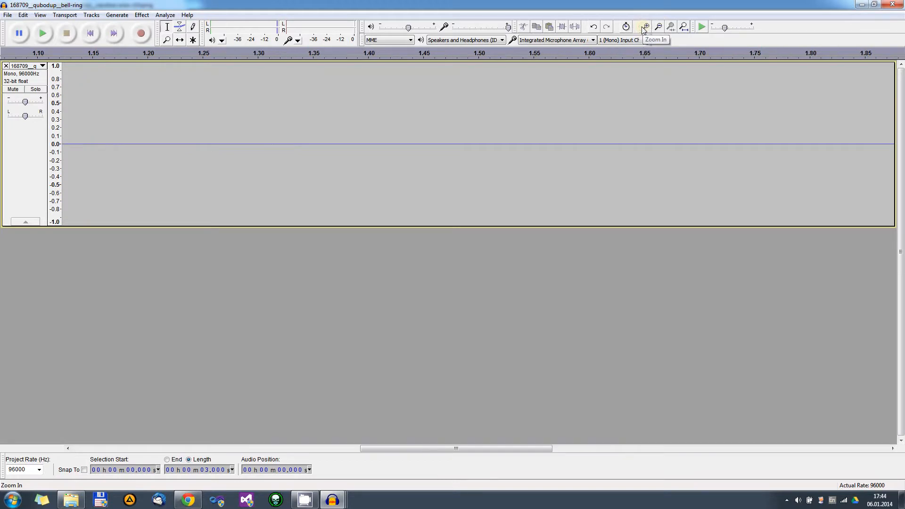
pyautogui.click(645, 28)
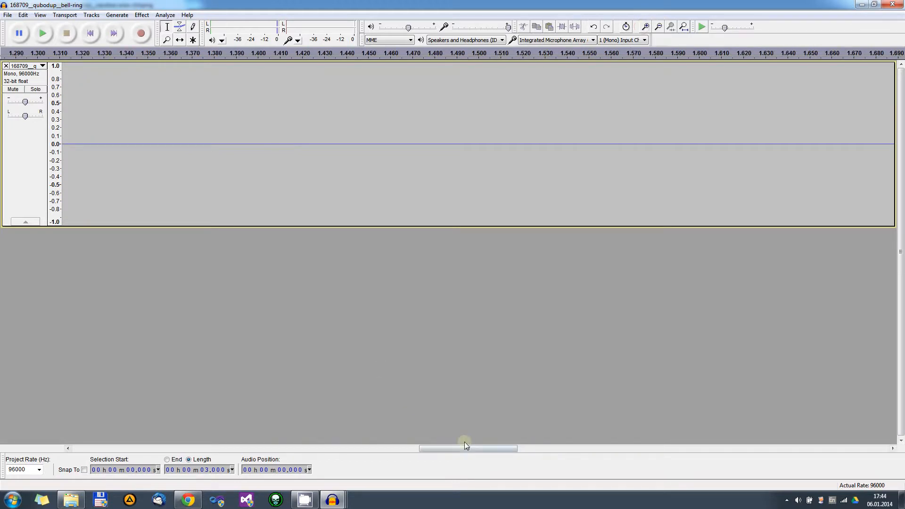
pyautogui.moveTo(465, 445); pyautogui.dragTo(64, 444)
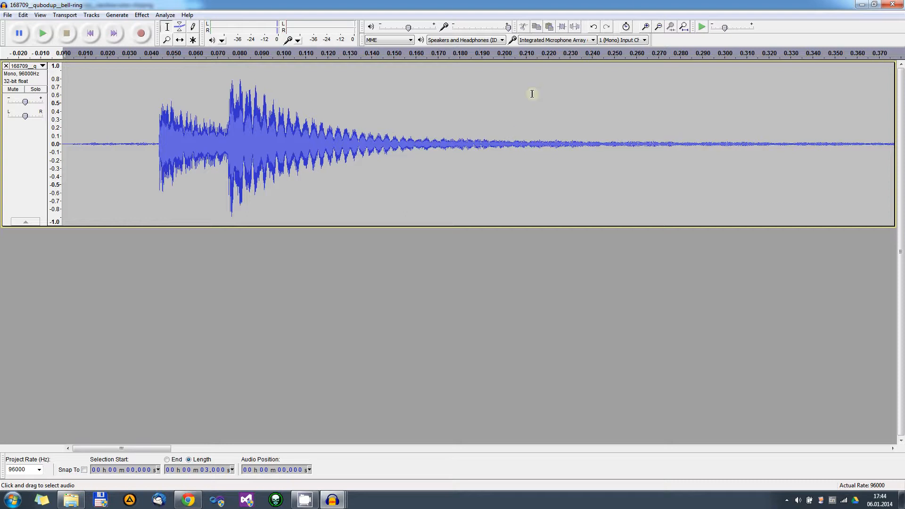
pyautogui.moveTo(393, 230); pyautogui.dragTo(389, 361)
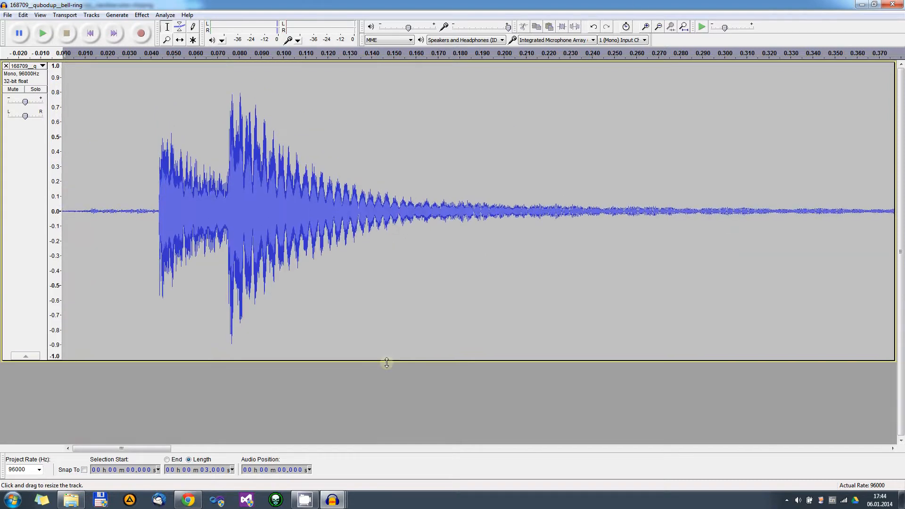
pyautogui.click(41, 33)
pyautogui.click(66, 33)
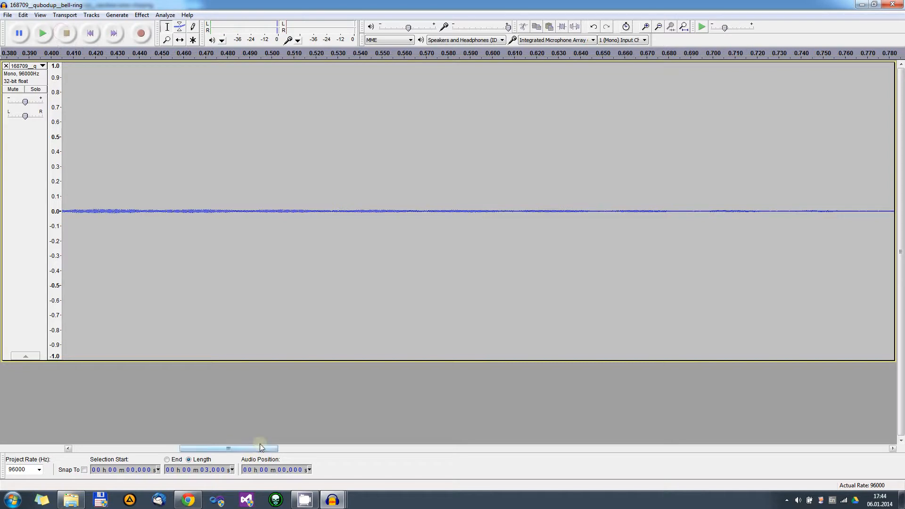
pyautogui.moveTo(259, 443); pyautogui.dragTo(121, 436)
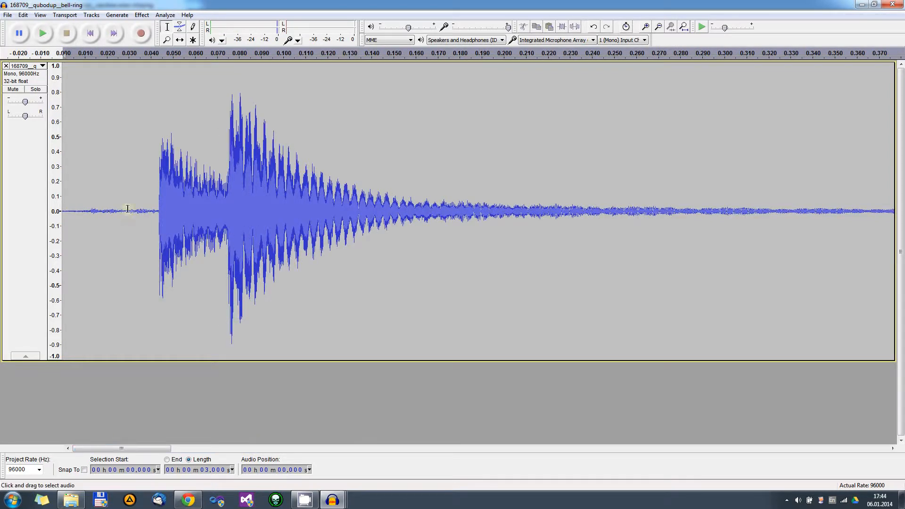
# Play part of the quiet lead-in before the first bell strike, and delete the first 0.044 s of the track.
pyautogui.moveTo(152, 208); pyautogui.dragTo(90, 208)
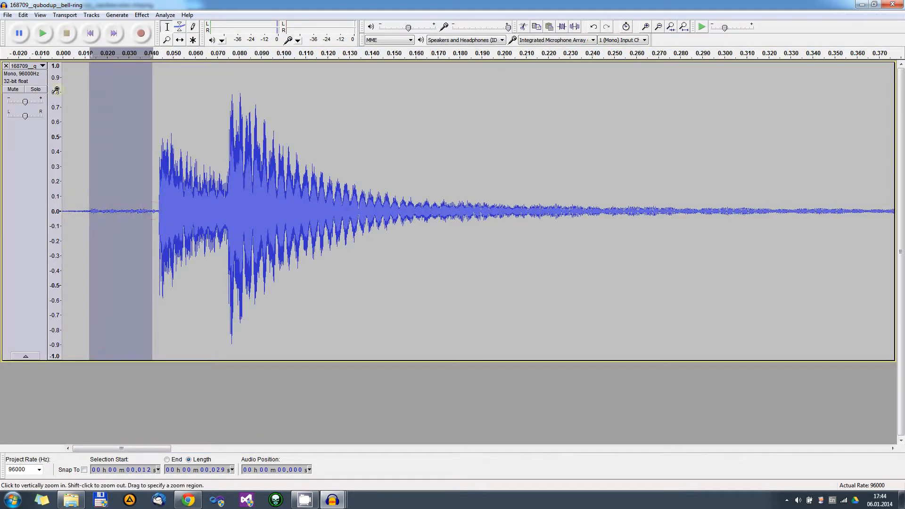
pyautogui.click(43, 33)
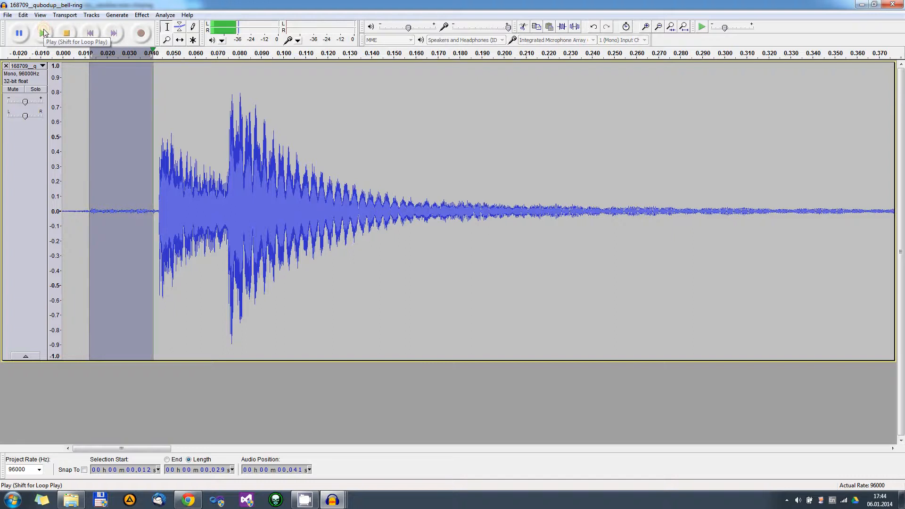
pyautogui.click(179, 209)
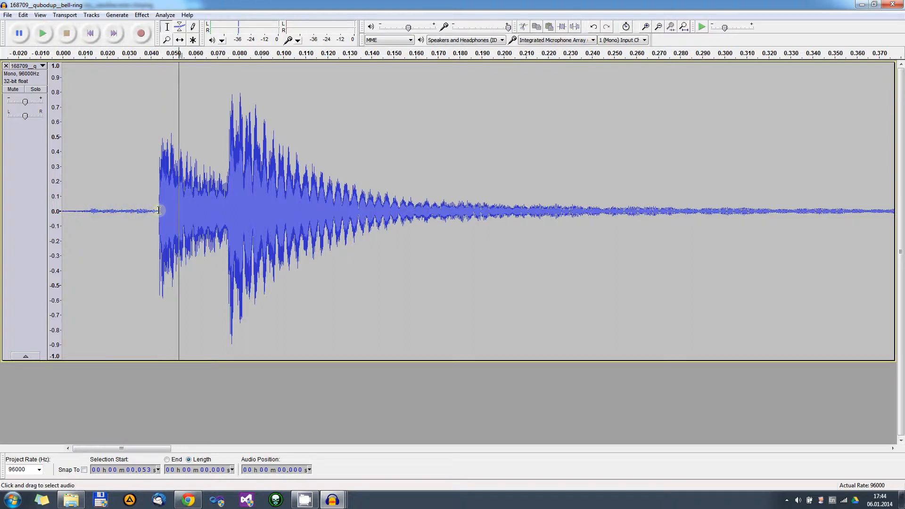
pyautogui.moveTo(159, 210); pyautogui.dragTo(12, 208)
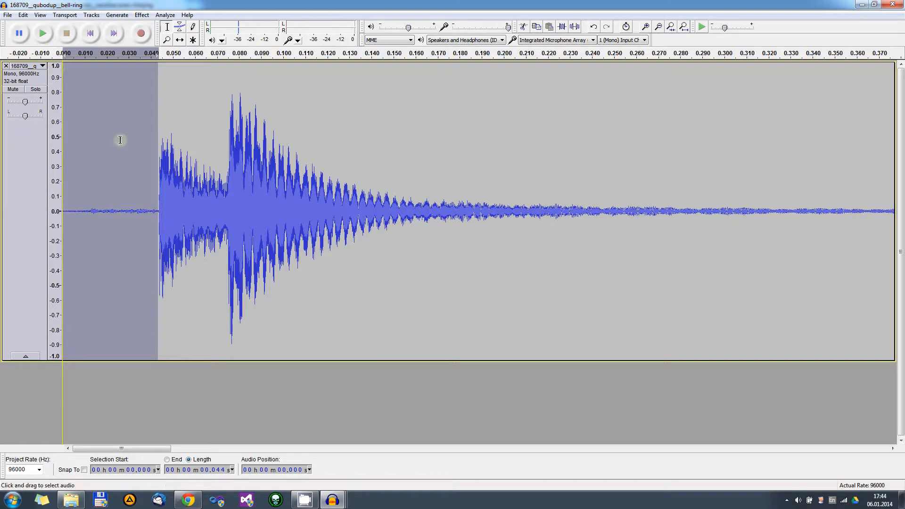
pyautogui.press('Delete')
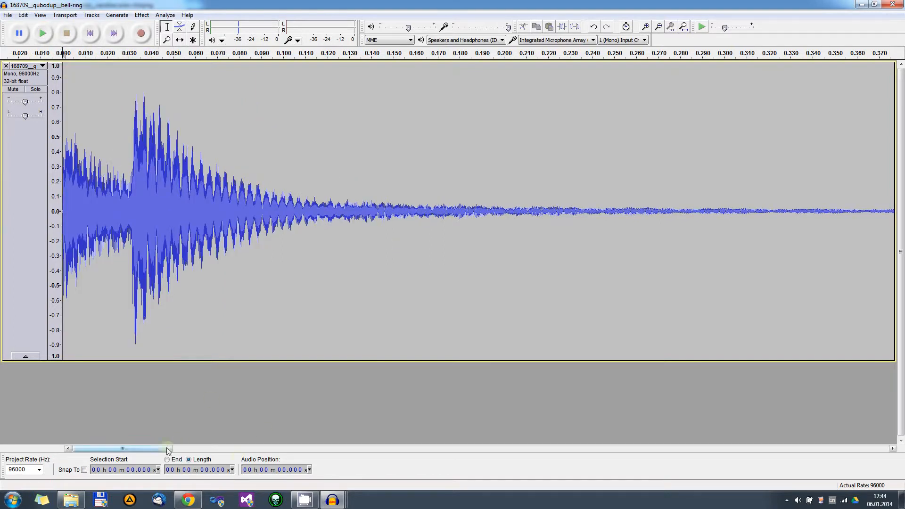
# Play successive sections of the bell's fading tail between about 0.34 s and 1.23 s to judge where the sound ends.
pyautogui.moveTo(166, 449); pyautogui.dragTo(243, 452)
pyautogui.moveTo(166, 210); pyautogui.dragTo(793, 211)
pyautogui.click(43, 33)
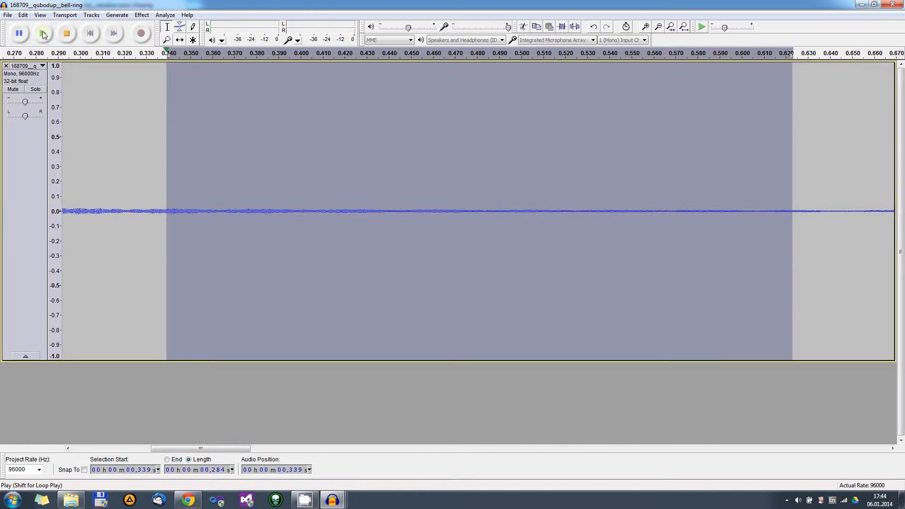
pyautogui.moveTo(224, 453); pyautogui.dragTo(296, 452)
pyautogui.moveTo(250, 212); pyautogui.dragTo(842, 209)
pyautogui.click(43, 33)
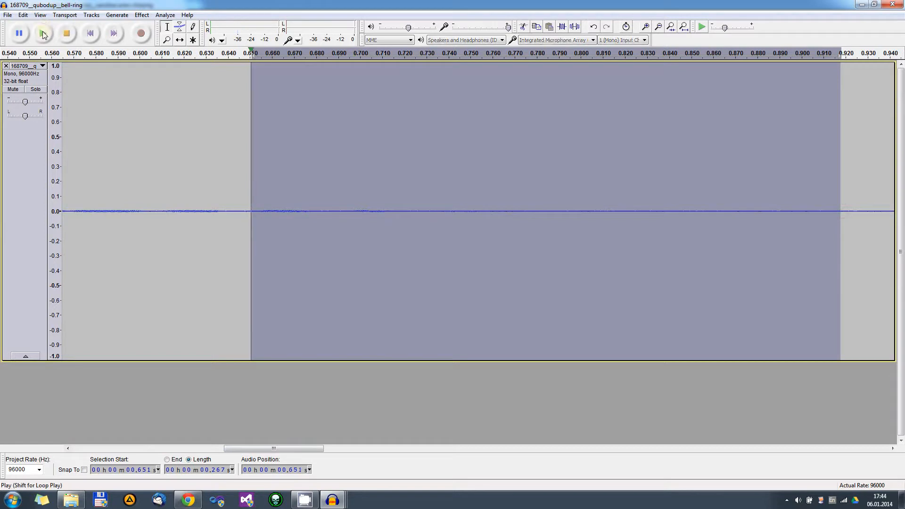
pyautogui.moveTo(278, 450); pyautogui.dragTo(369, 449)
pyautogui.moveTo(101, 210); pyautogui.dragTo(772, 208)
pyautogui.press('space')
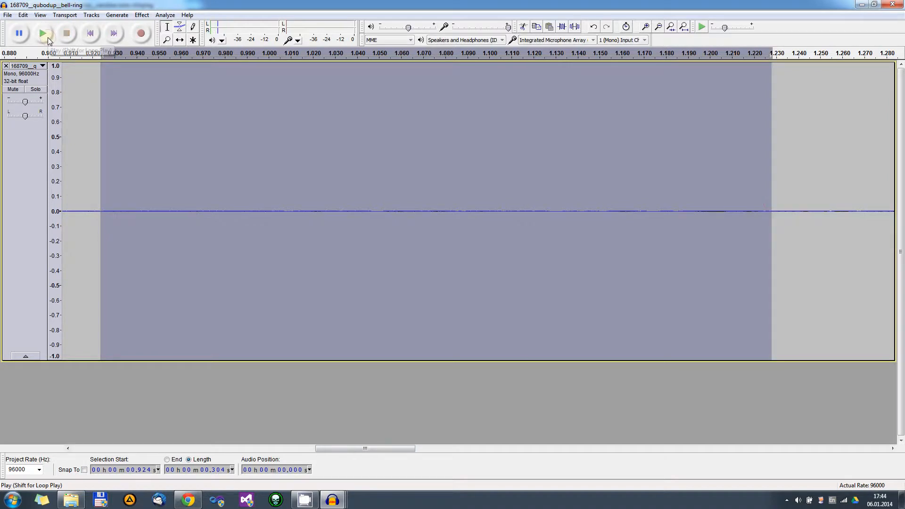
# Delete the silent tail of the bell ring from 0.985 s through the end of the track.
pyautogui.click(235, 211)
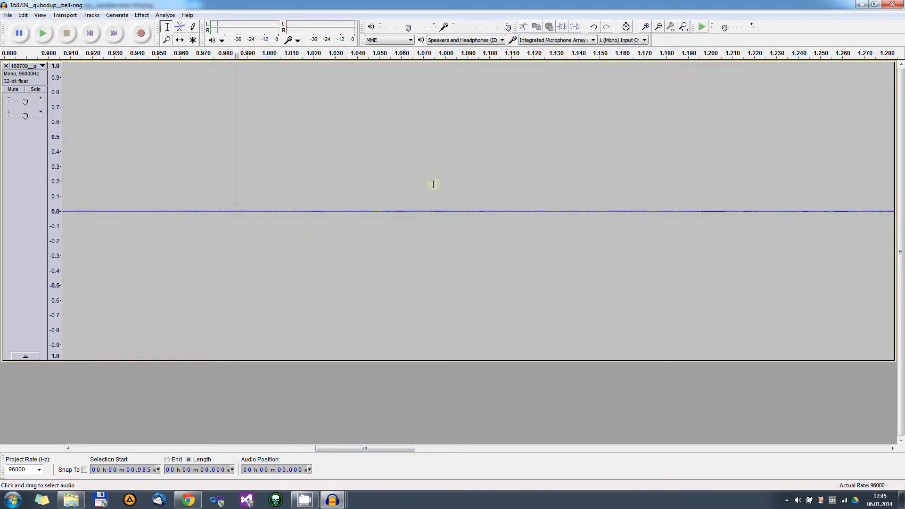
pyautogui.click(660, 27)
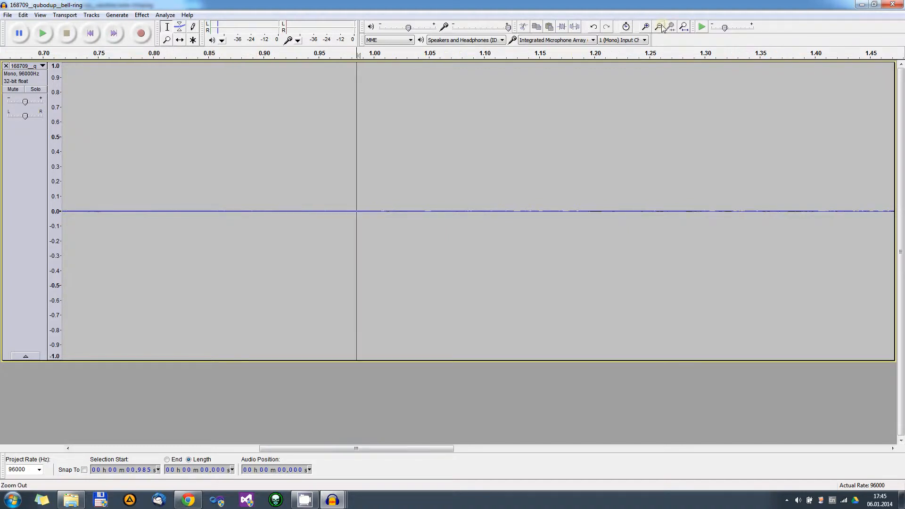
pyautogui.click(661, 27)
pyautogui.click(660, 27)
pyautogui.click(660, 27)
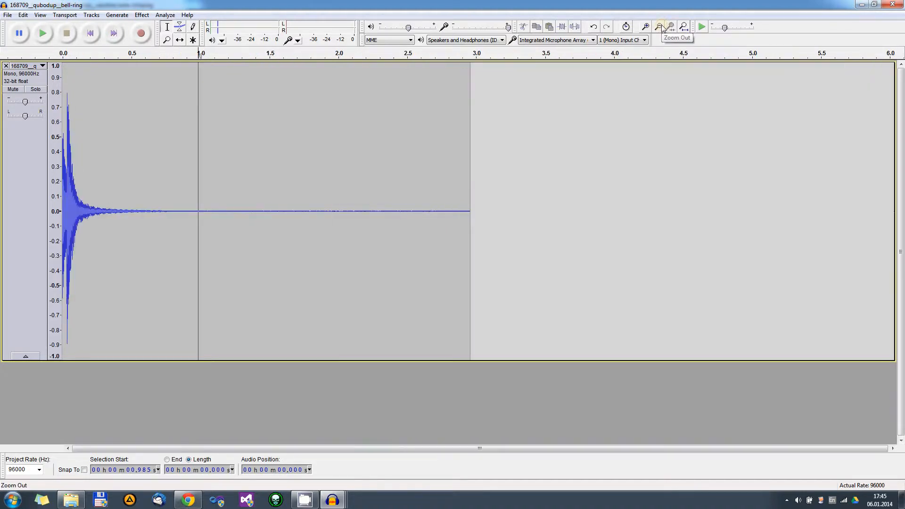
pyautogui.keyDown('shift'); pyautogui.click(512, 207); pyautogui.keyUp('shift')
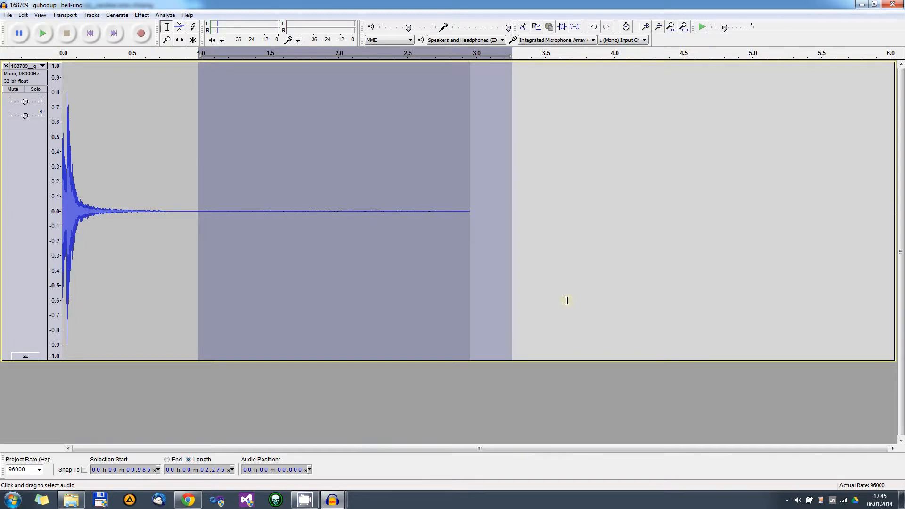
pyautogui.press('Delete')
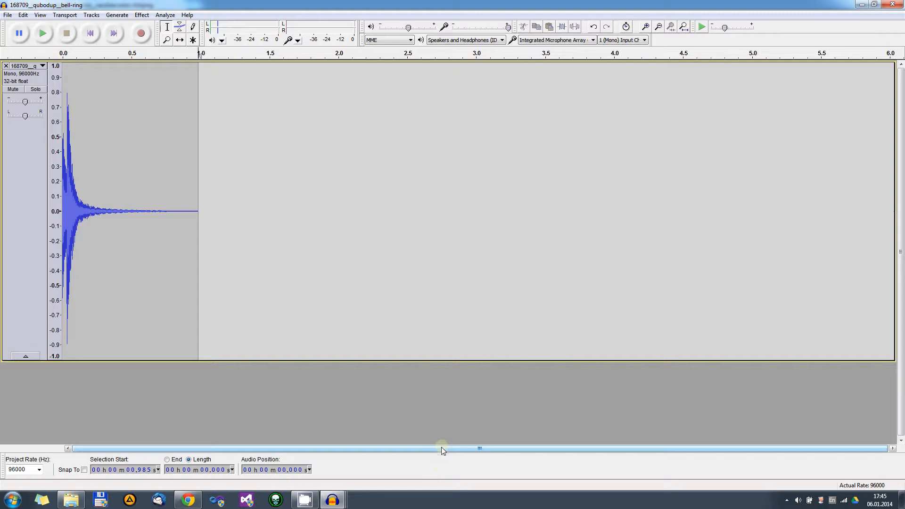
# Play the trimmed bell ring from the start of the track to check the complete sound.
pyautogui.click(647, 26)
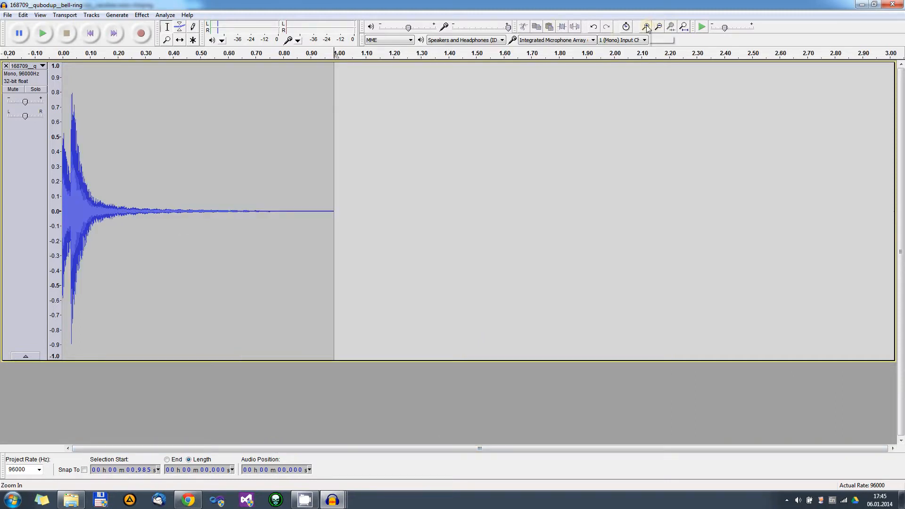
pyautogui.click(647, 27)
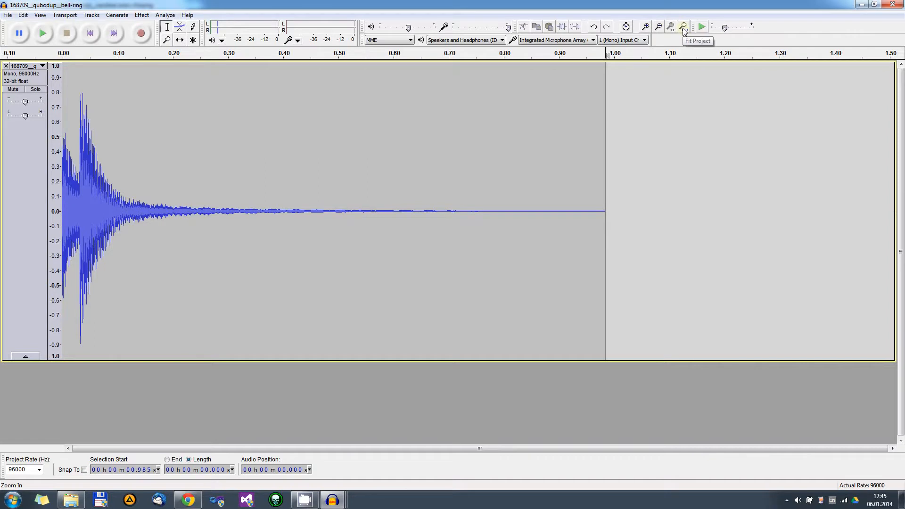
pyautogui.click(685, 28)
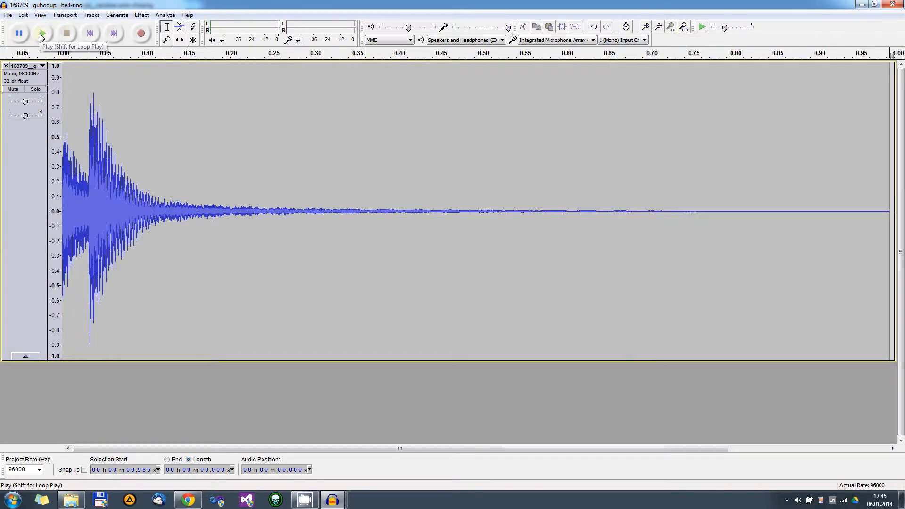
pyautogui.click(90, 33)
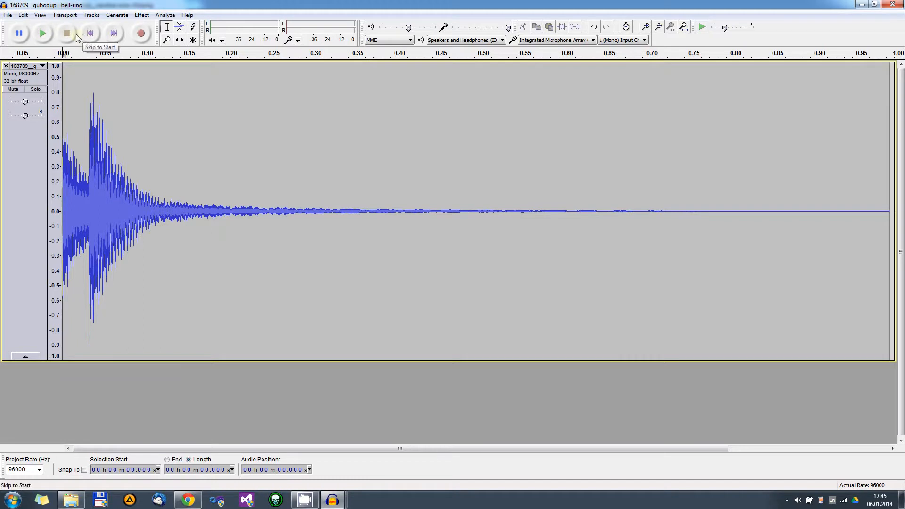
pyautogui.click(47, 34)
pyautogui.click(47, 33)
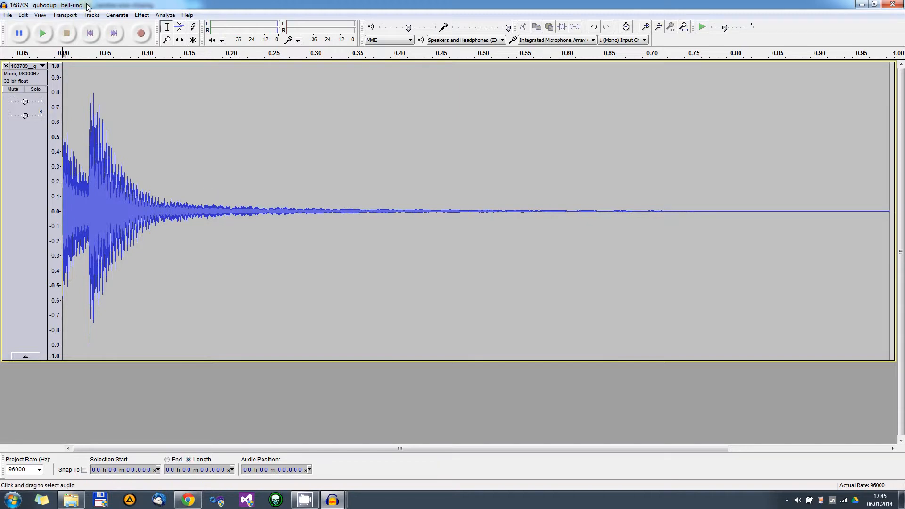
# Start exporting the bell ring, with the converted folder inside Temp\Sounds as the destination.
pyautogui.click(8, 15)
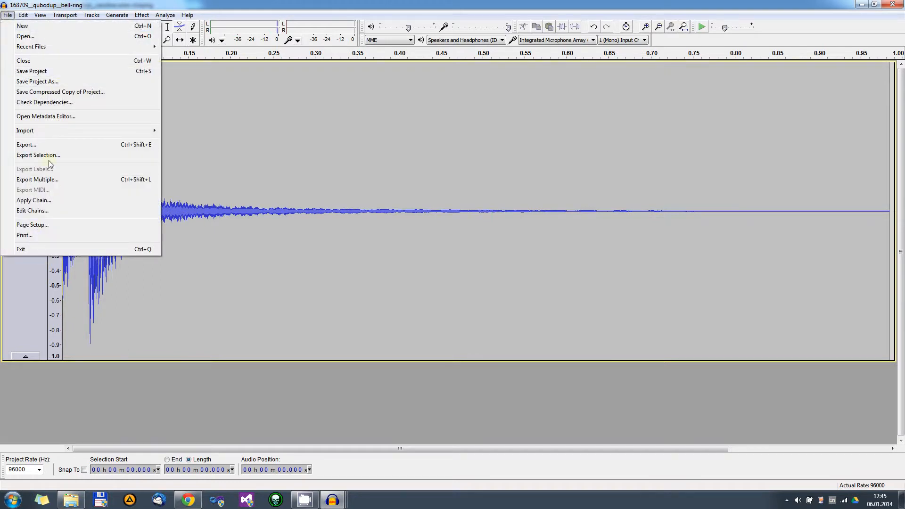
pyautogui.click(54, 146)
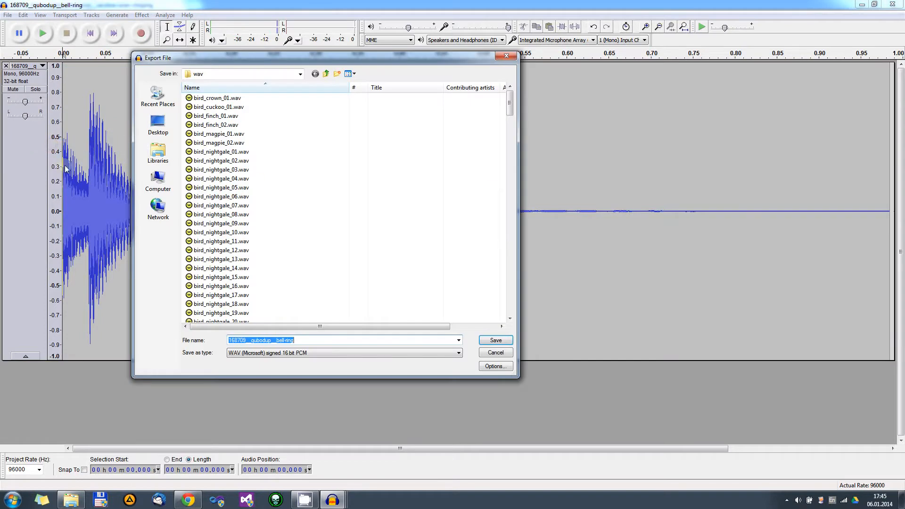
pyautogui.click(239, 76)
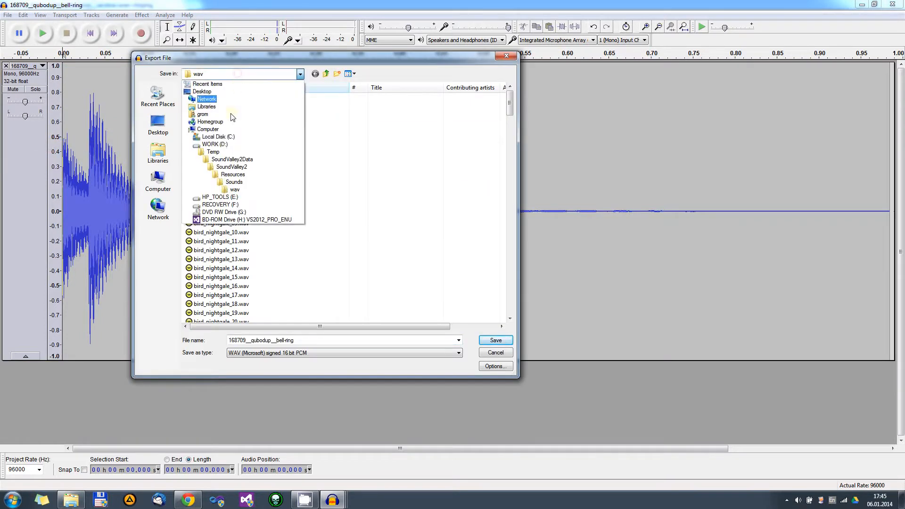
pyautogui.click(221, 151)
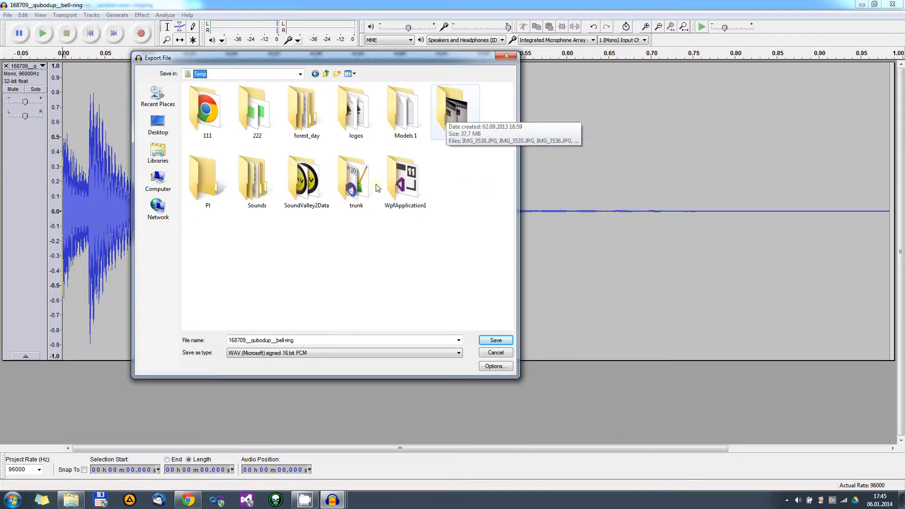
pyautogui.doubleClick(254, 200)
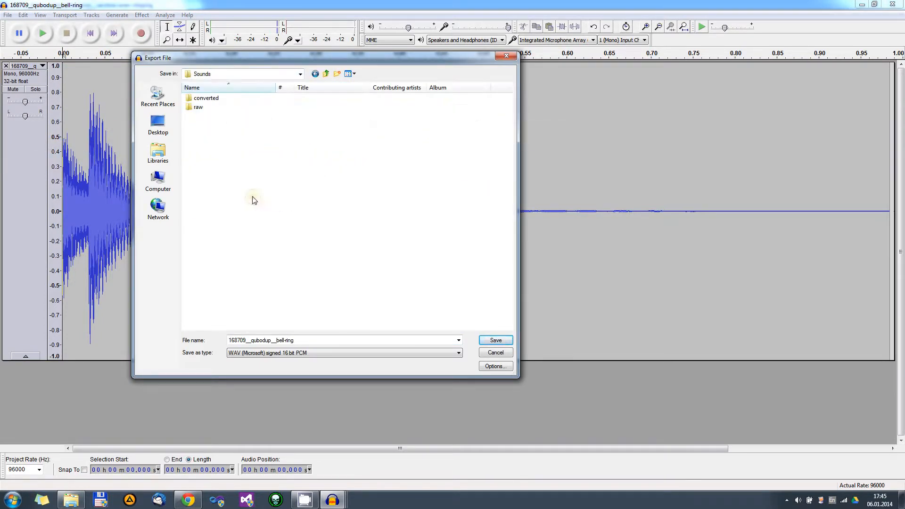
pyautogui.click(199, 107)
pyautogui.doubleClick(206, 98)
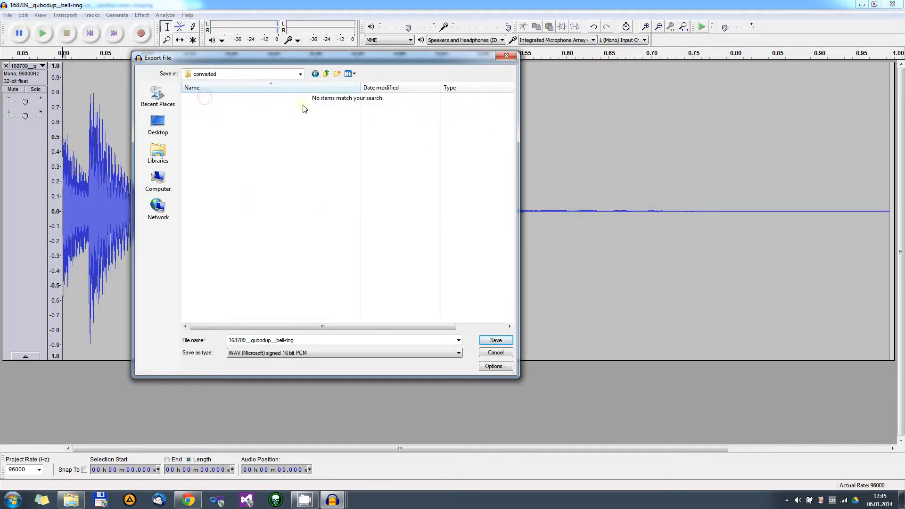
# Create two new folders named wav and ogg inside the converted folder.
pyautogui.click(337, 75)
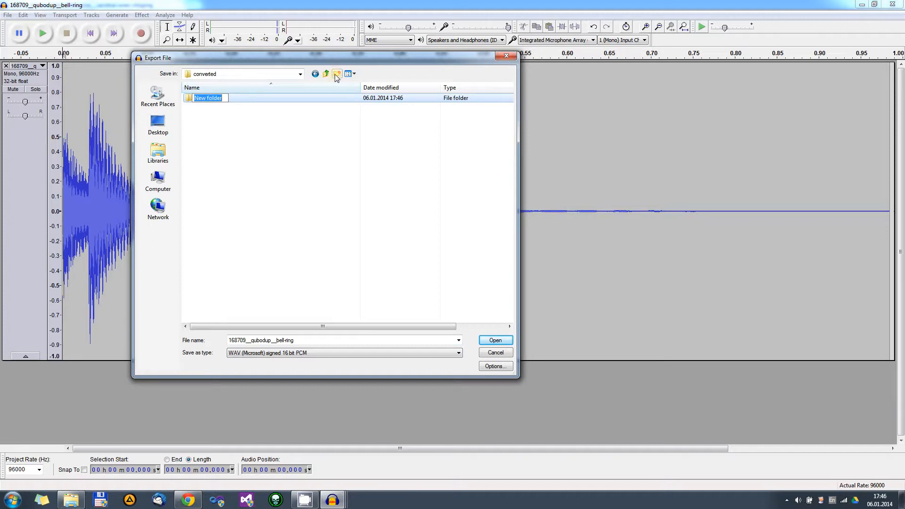
pyautogui.write('wav')
pyautogui.press('Return')
pyautogui.click(337, 75)
pyautogui.write('ogg')
pyautogui.press('Return')
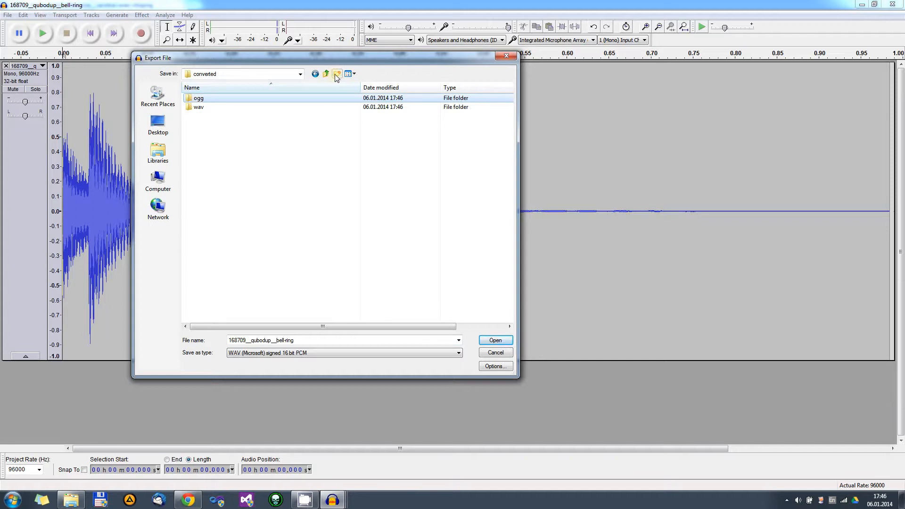
# Choose the new wav folder as the export destination and shorten the file name to bell_ring.
pyautogui.click(217, 108)
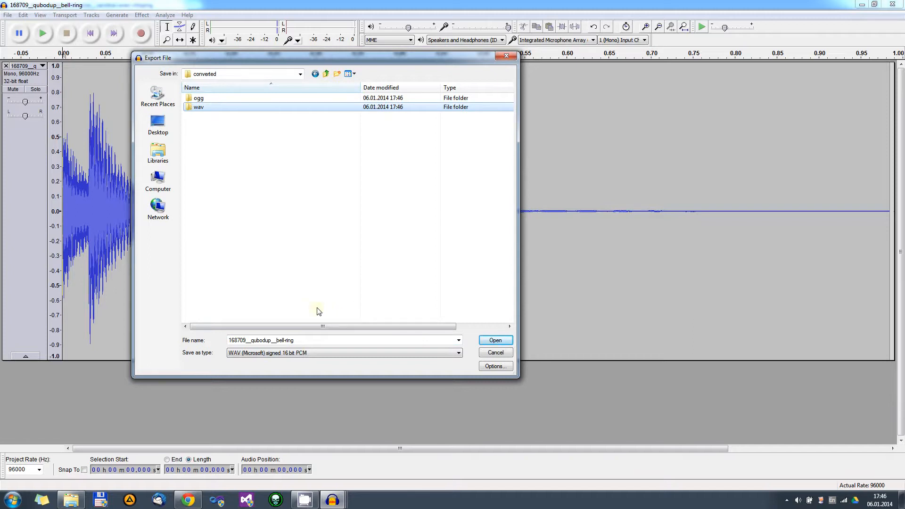
pyautogui.doubleClick(206, 110)
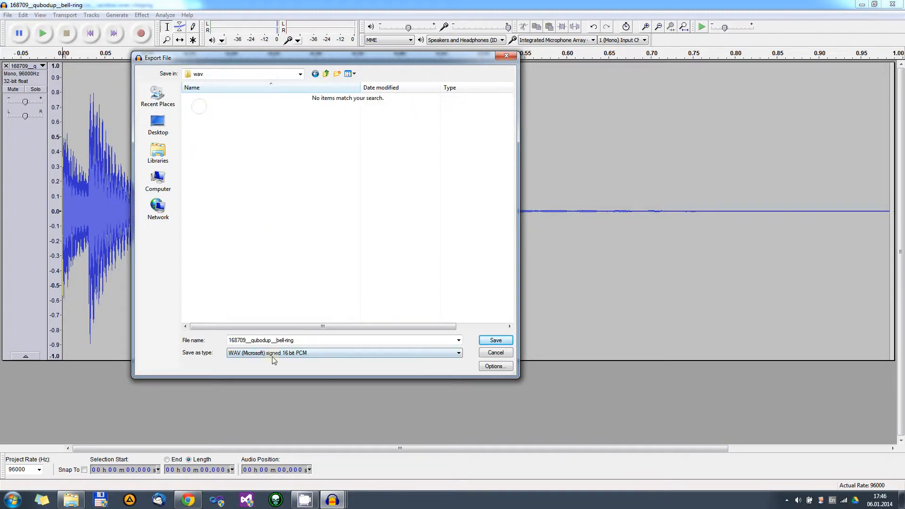
pyautogui.click(315, 340)
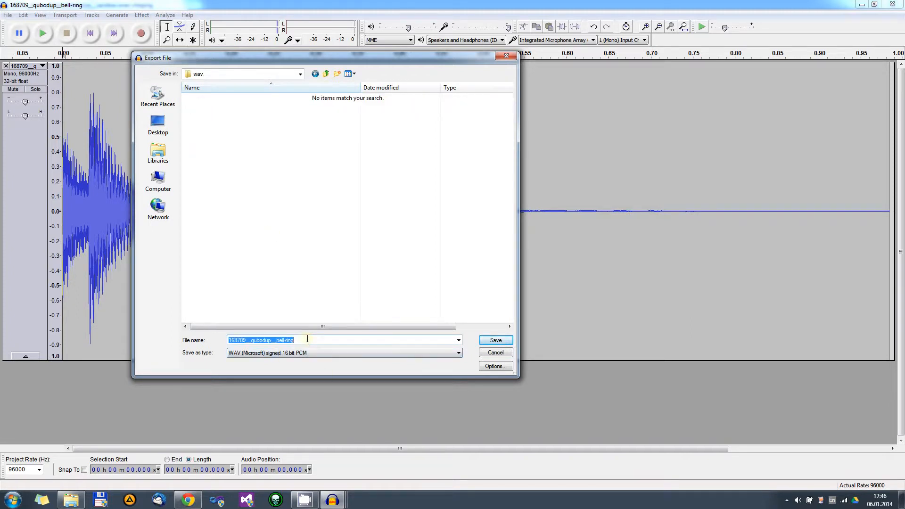
pyautogui.moveTo(277, 340); pyautogui.dragTo(215, 340)
pyautogui.press('BackSpace')
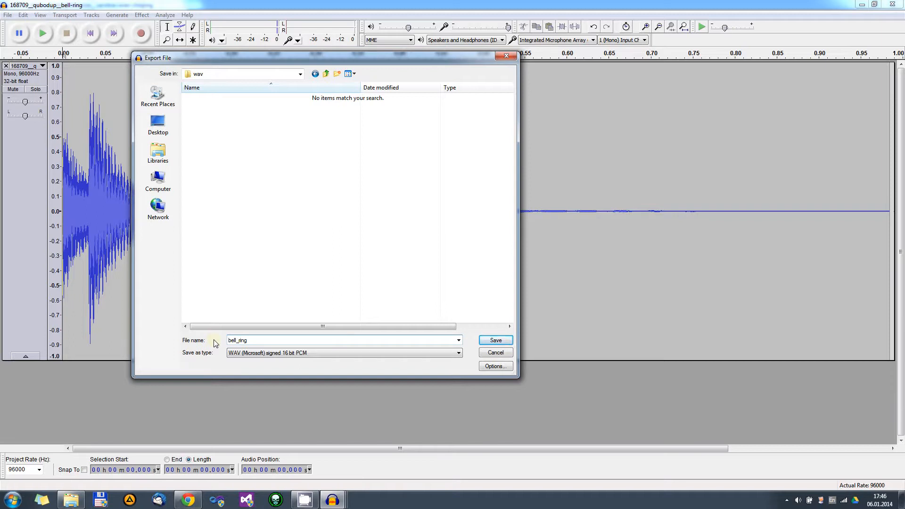
# Open the Sound Valley Scene Composer, examine how its existing samples are named, and close it.
pyautogui.click(12, 500)
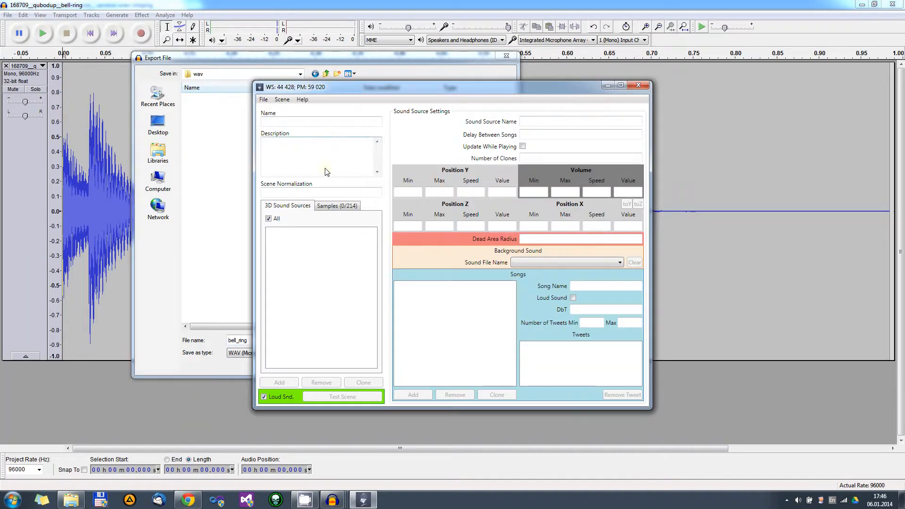
pyautogui.click(327, 206)
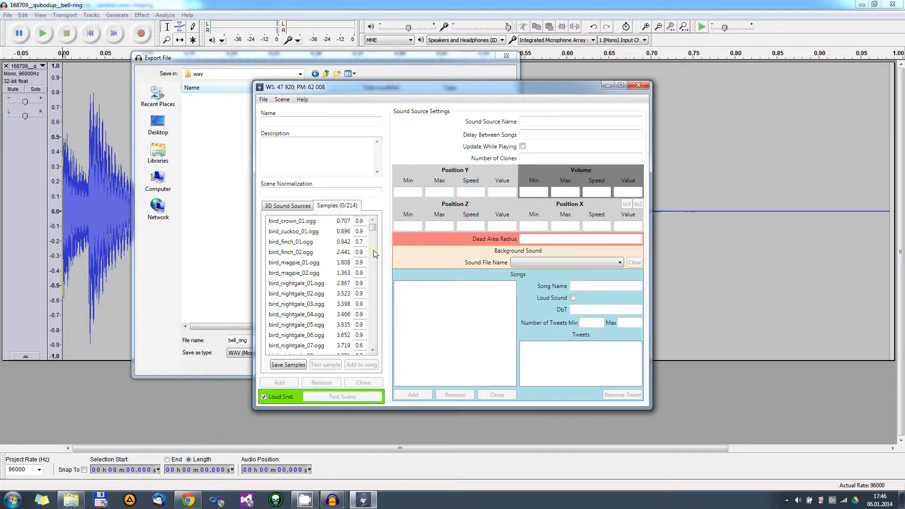
pyautogui.click(639, 86)
# Export the bell ring as bicycle_bell_ring_01 in WAV signed 16 bit PCM format, with all metadata tags cleared.
pyautogui.click(260, 341)
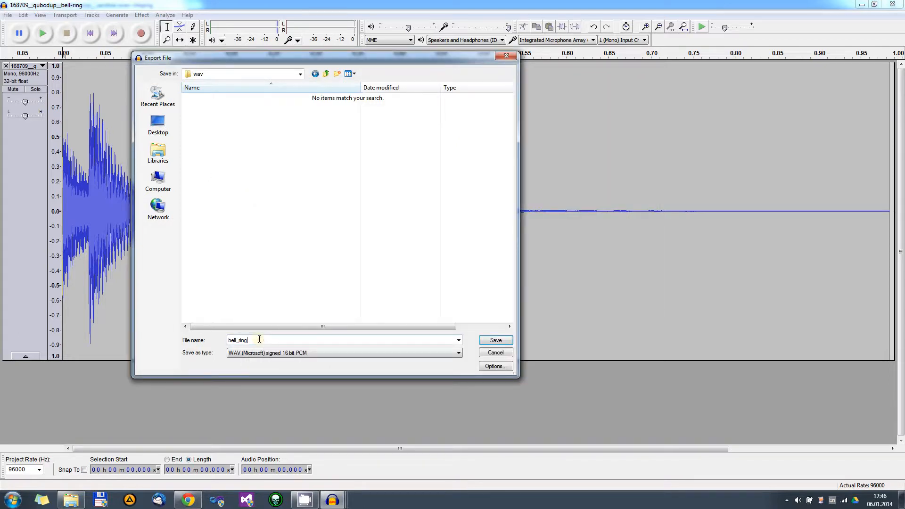
pyautogui.write('bicycle_')
pyautogui.doubleClick(282, 341)
pyautogui.click(282, 340)
pyautogui.click(496, 341)
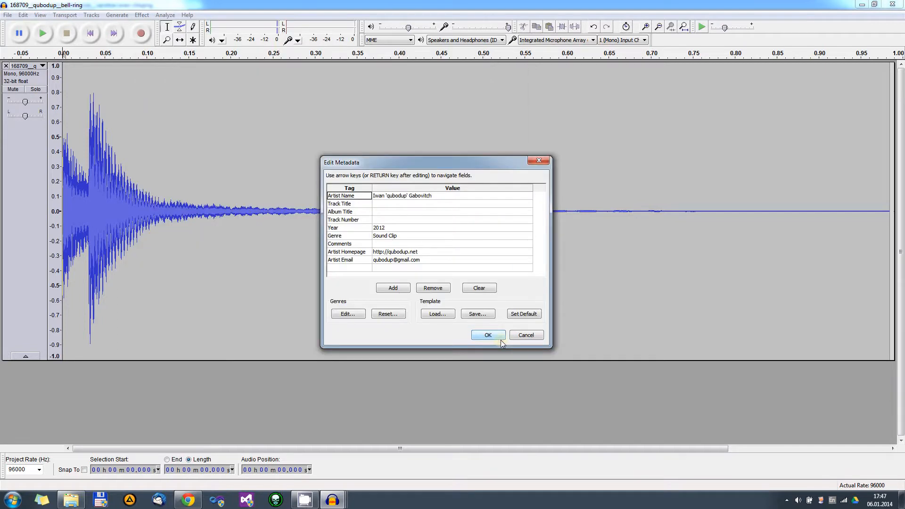
pyautogui.click(488, 289)
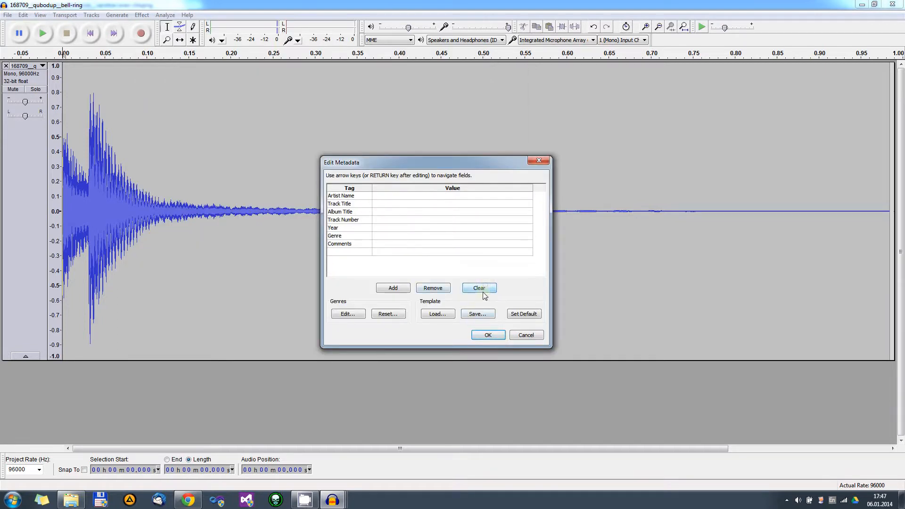
pyautogui.click(487, 336)
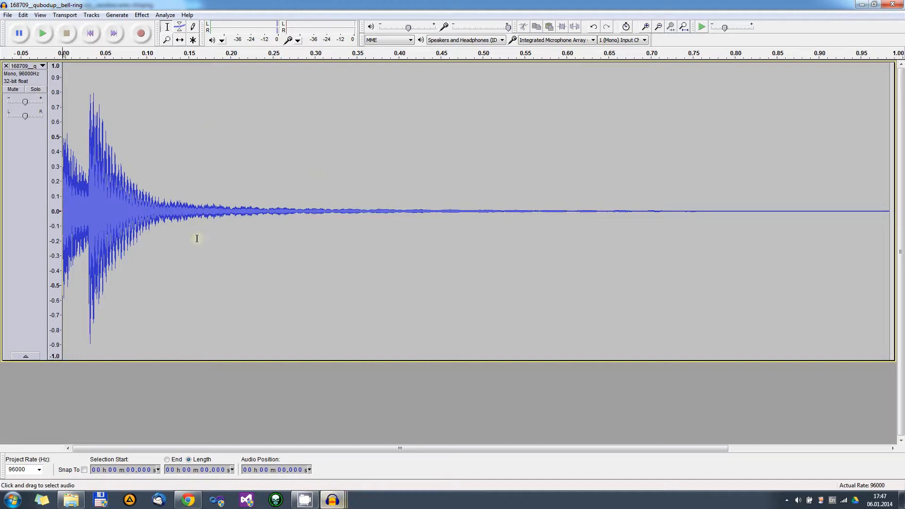
pyautogui.click(7, 15)
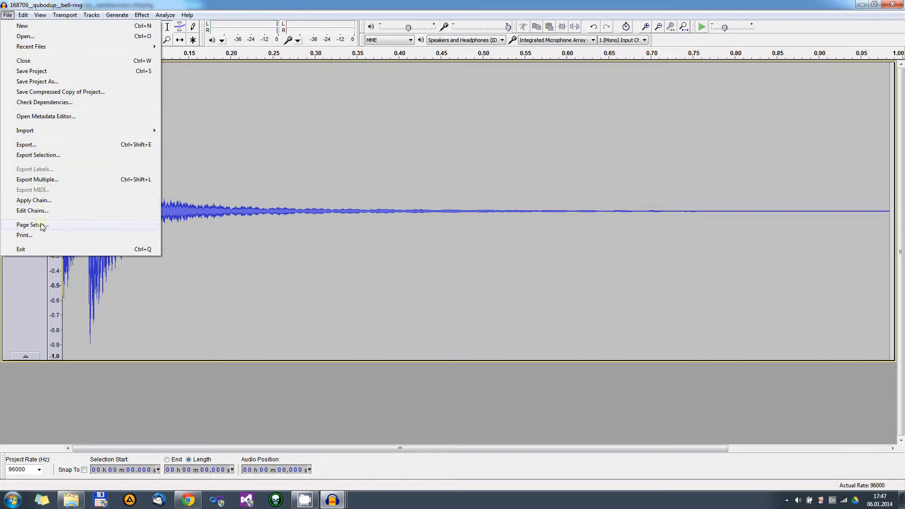
pyautogui.click(53, 156)
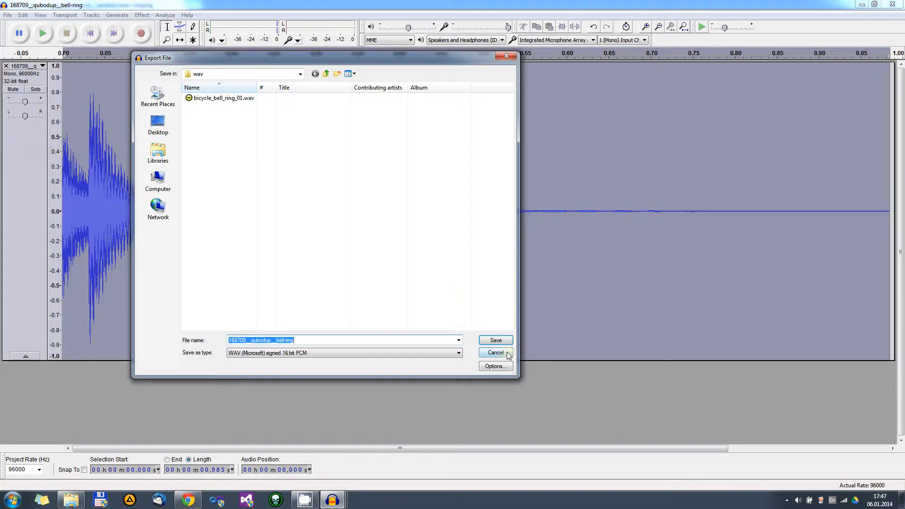
pyautogui.click(508, 355)
# Start another export of the bell ring into the converted\ogg folder, with Ogg Vorbis Files as the format.
pyautogui.click(8, 14)
pyautogui.click(42, 145)
pyautogui.click(325, 75)
pyautogui.doubleClick(205, 100)
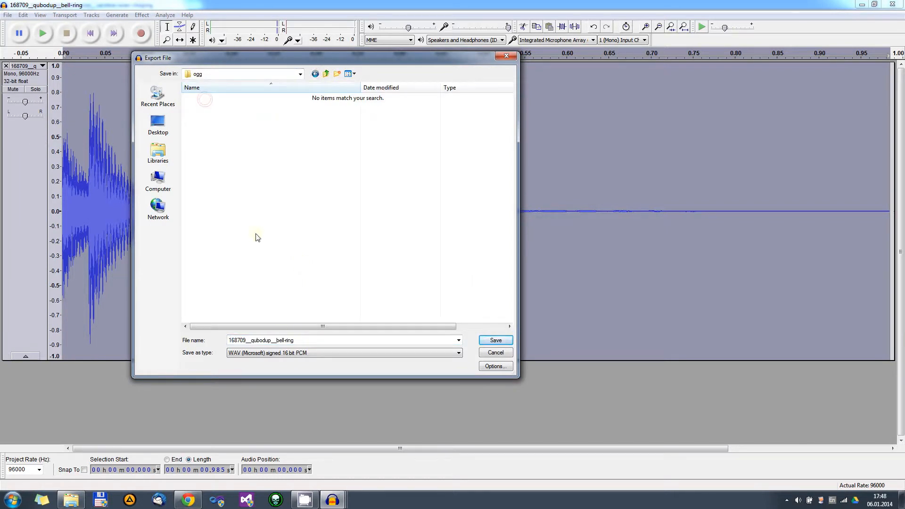
pyautogui.click(310, 352)
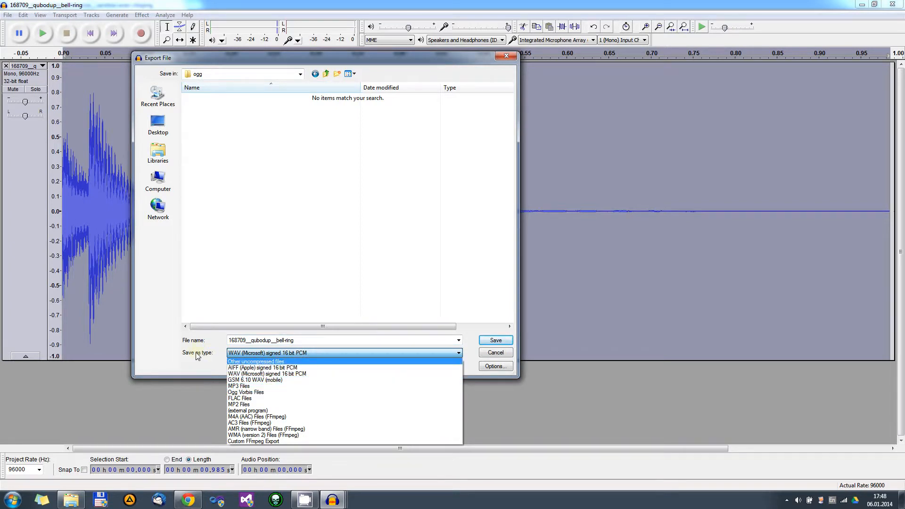
pyautogui.click(243, 392)
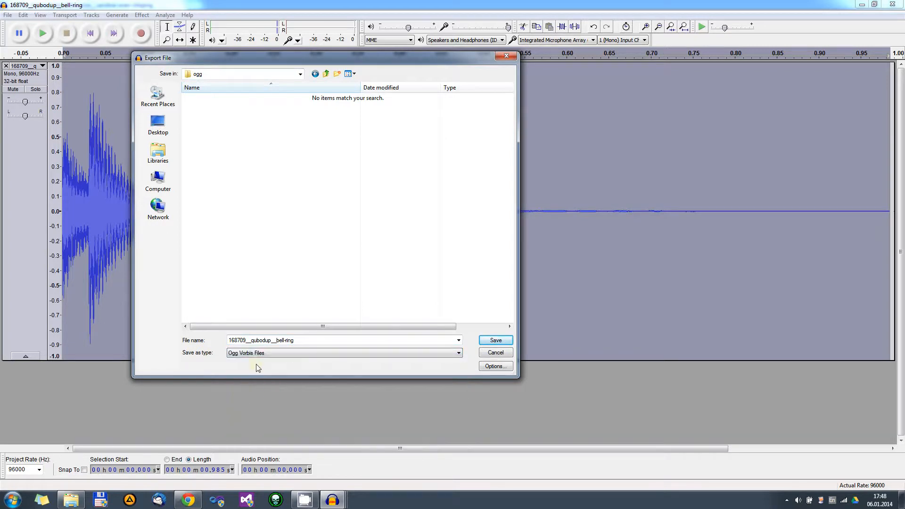
# Name the Ogg file bicycle_bell_ring_01 and export it at quality 10 with blank metadata.
pyautogui.doubleClick(302, 338)
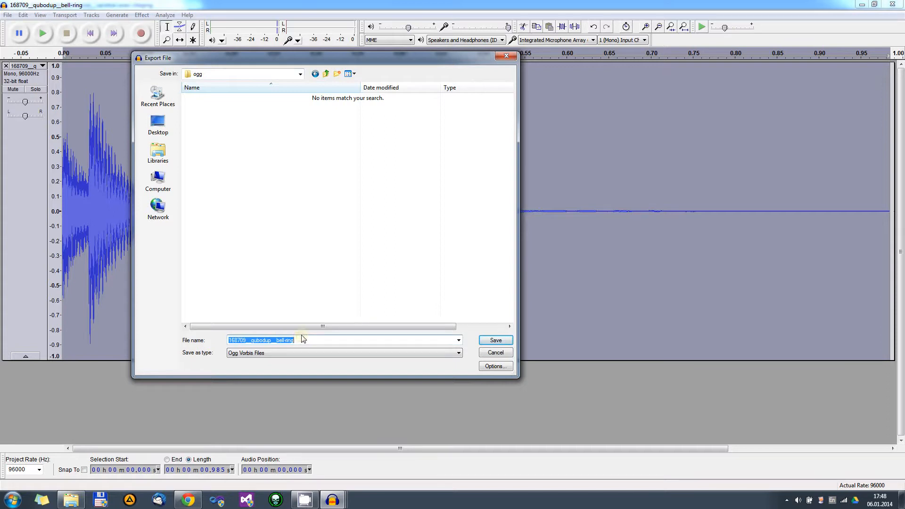
pyautogui.write('bicycle_bell_ring_01')
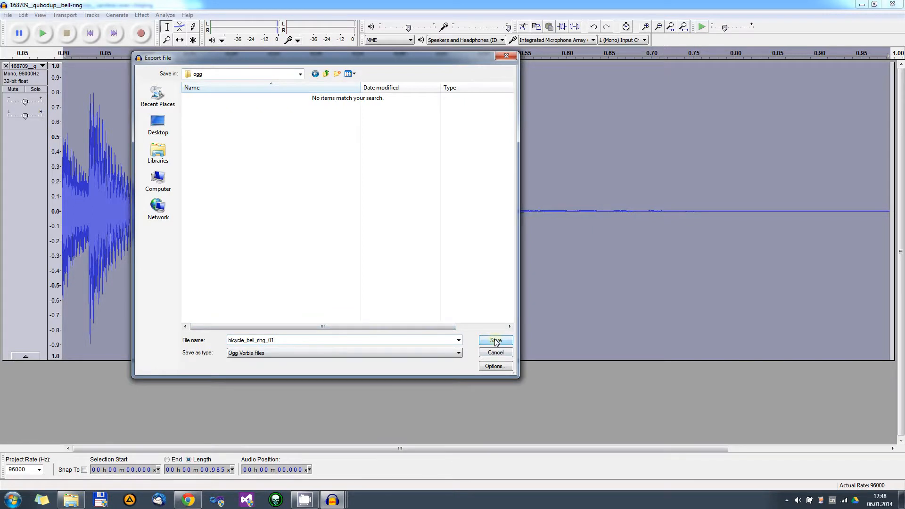
pyautogui.click(495, 366)
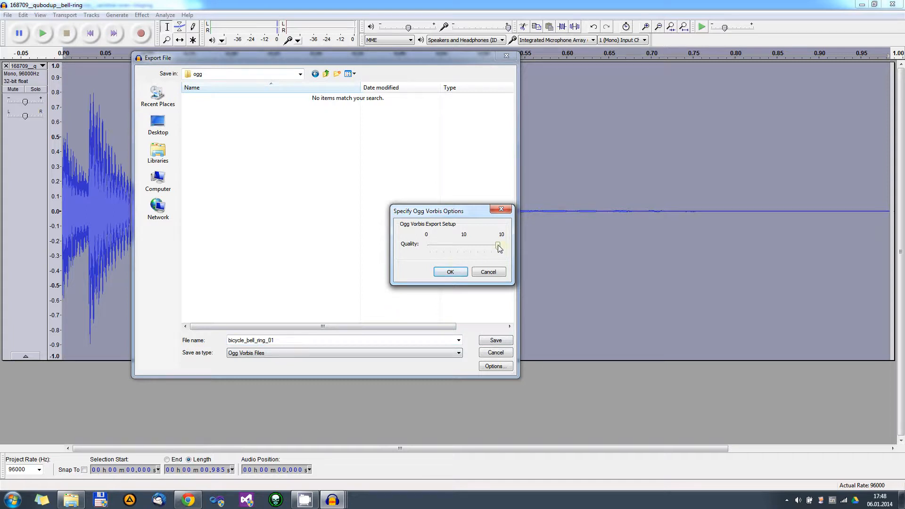
pyautogui.click(457, 273)
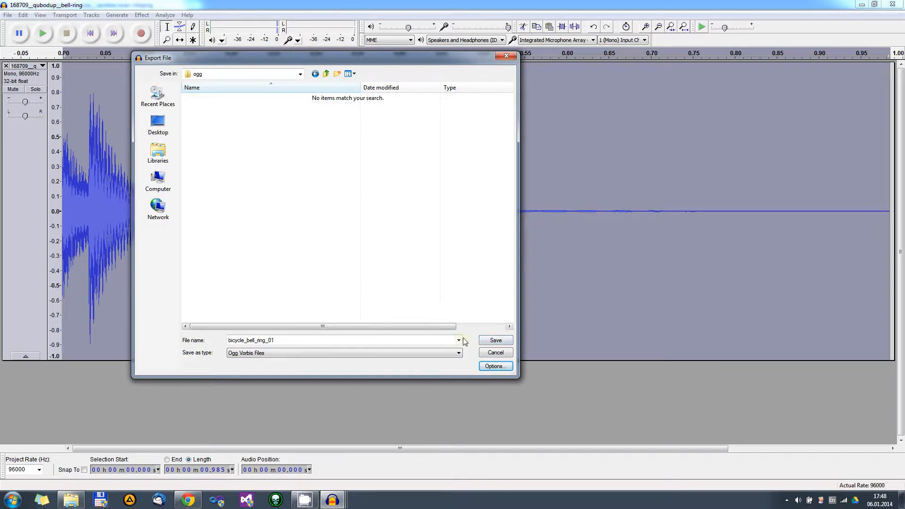
pyautogui.click(492, 340)
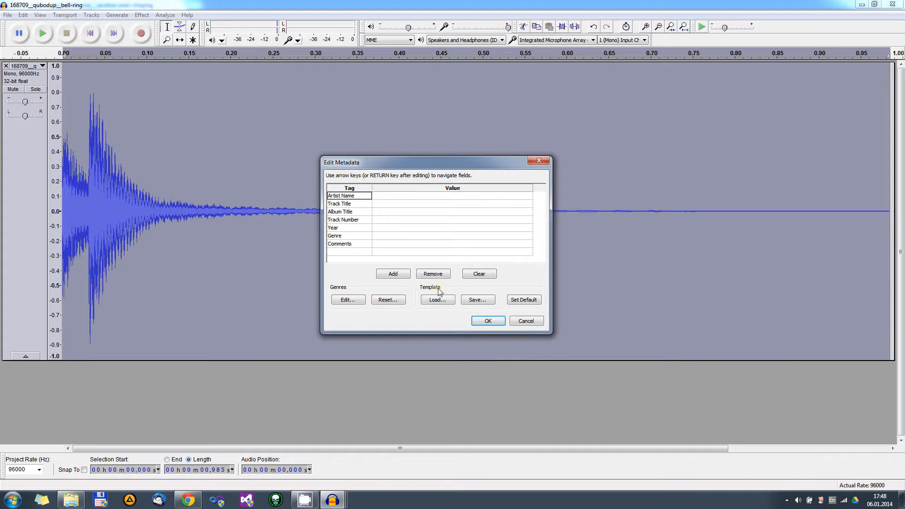
pyautogui.click(494, 319)
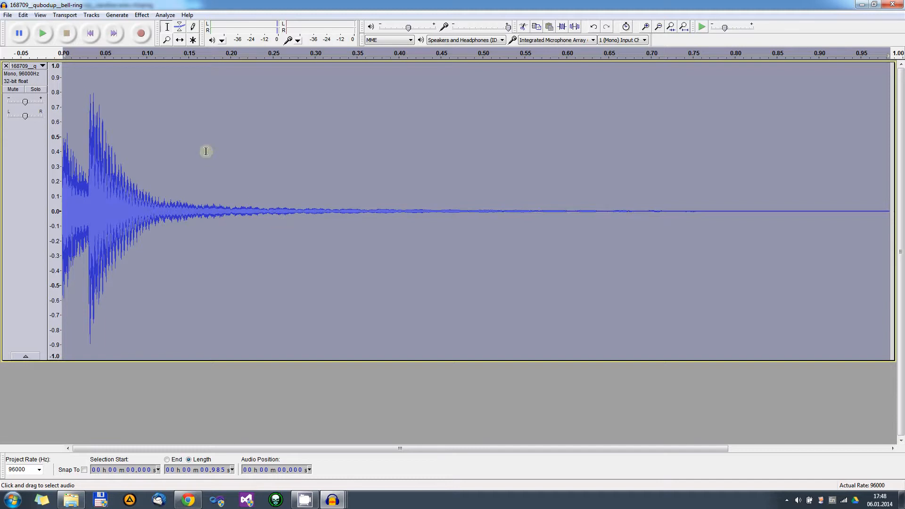
# Close the bell ring project without saving and play the start of the Carolina wren chirping recording.
pyautogui.click(891, 5)
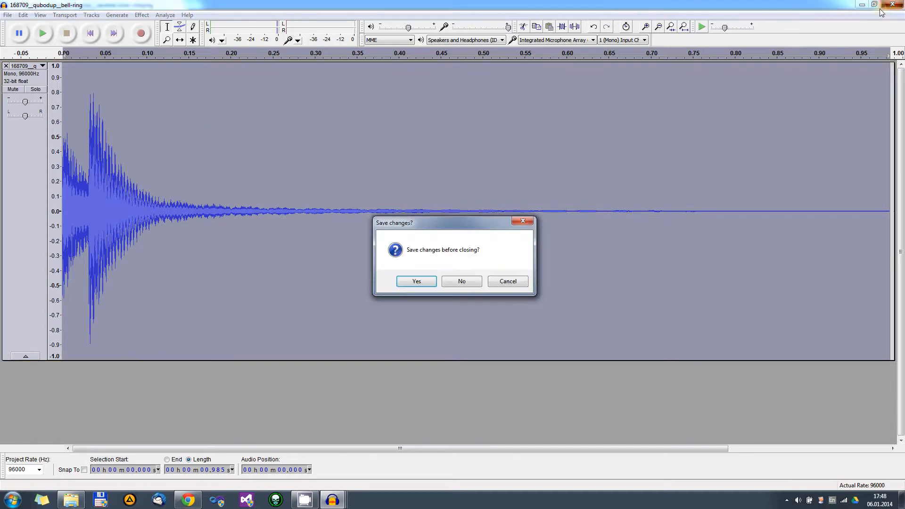
pyautogui.click(464, 281)
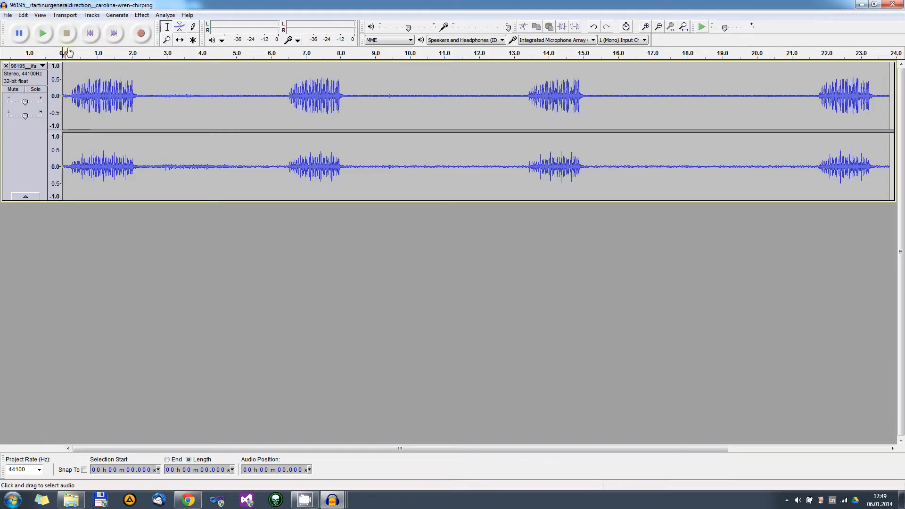
pyautogui.click(45, 34)
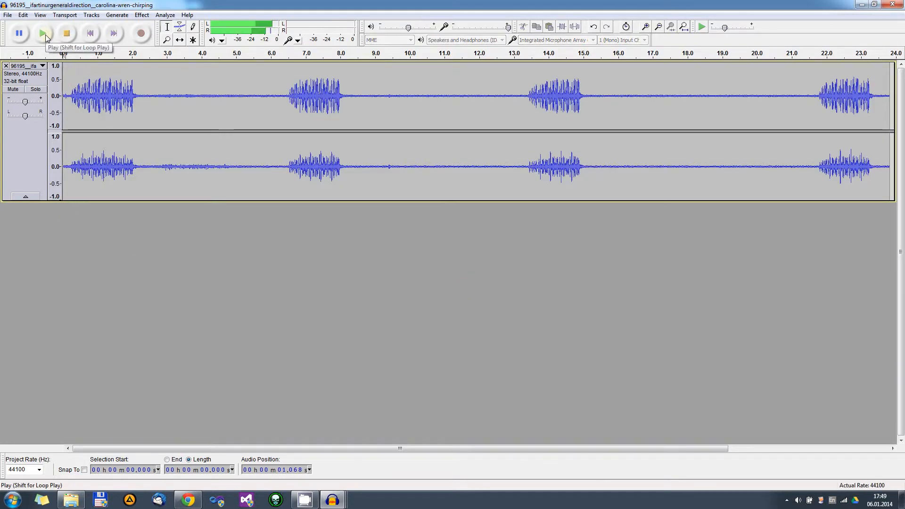
pyautogui.click(66, 33)
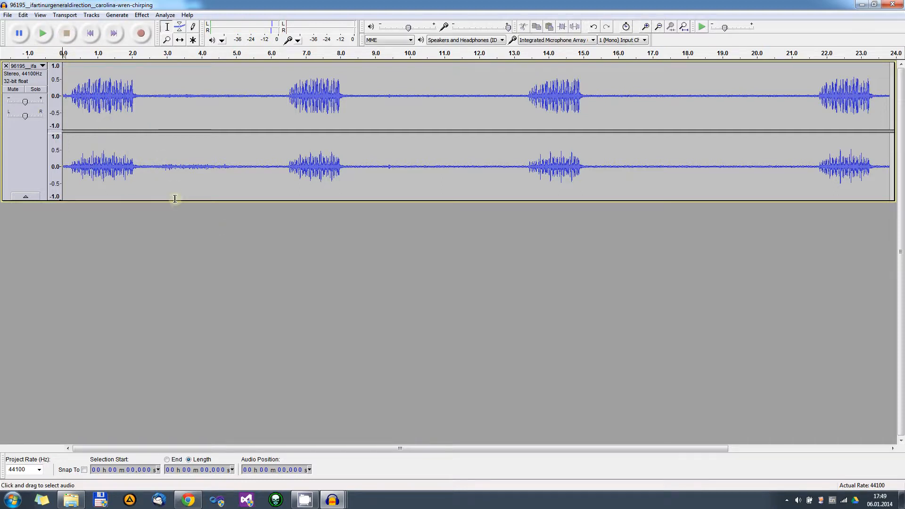
# Convert the stereo Carolina wren track to mono.
pyautogui.moveTo(176, 201); pyautogui.dragTo(172, 387)
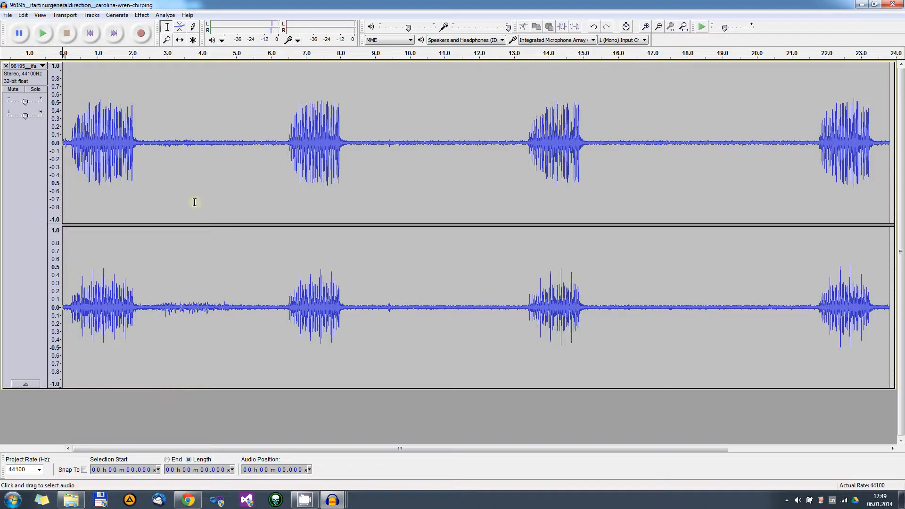
pyautogui.click(120, 15)
pyautogui.moveTo(83, 17)
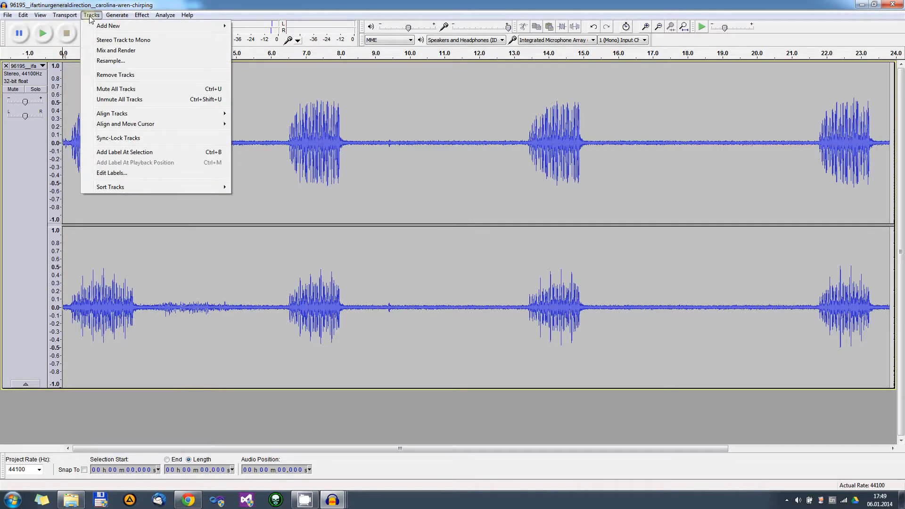
pyautogui.click(118, 41)
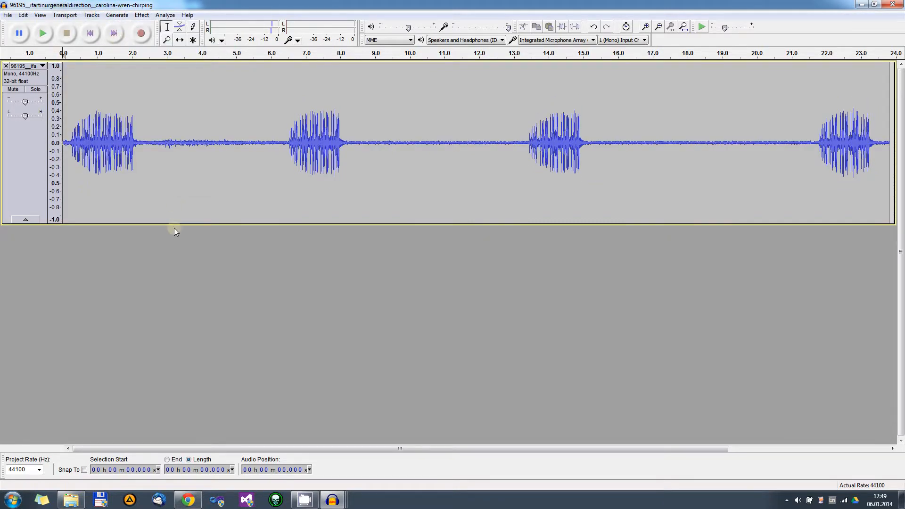
# Copy the third chirp, about 2.1 s starting at about 13.2 s, and paste it into a new project.
pyautogui.moveTo(174, 225); pyautogui.dragTo(159, 393)
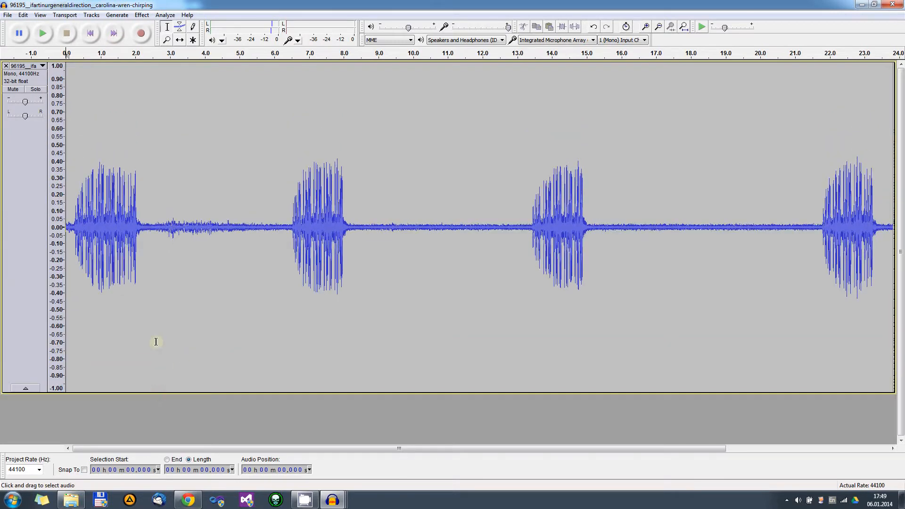
pyautogui.keyDown('ctrl'); pyautogui.scroll(1, 104, 269); pyautogui.keyUp('ctrl')
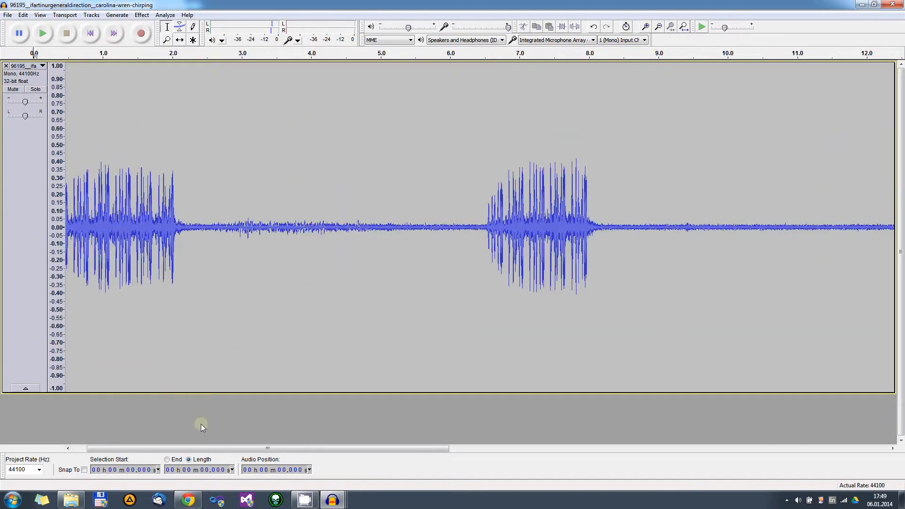
pyautogui.moveTo(119, 446); pyautogui.dragTo(101, 450)
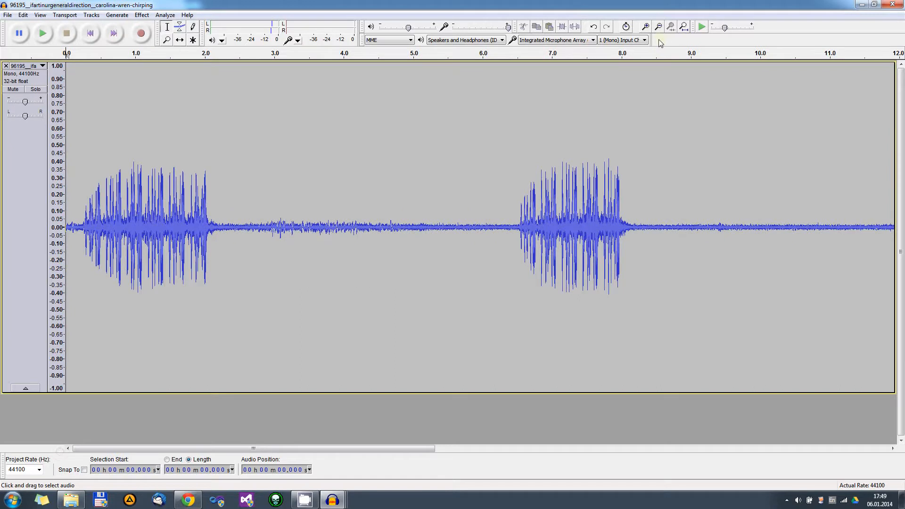
pyautogui.click(645, 26)
pyautogui.click(645, 27)
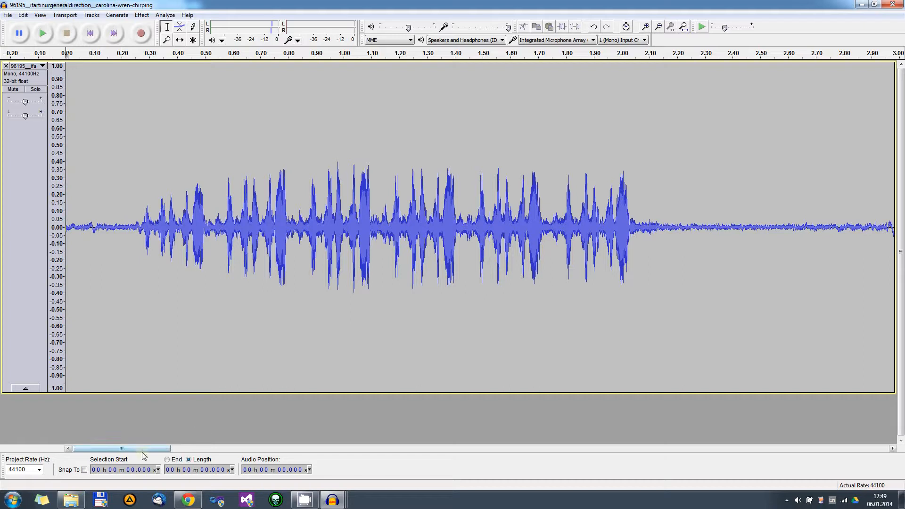
pyautogui.moveTo(145, 452); pyautogui.dragTo(109, 446)
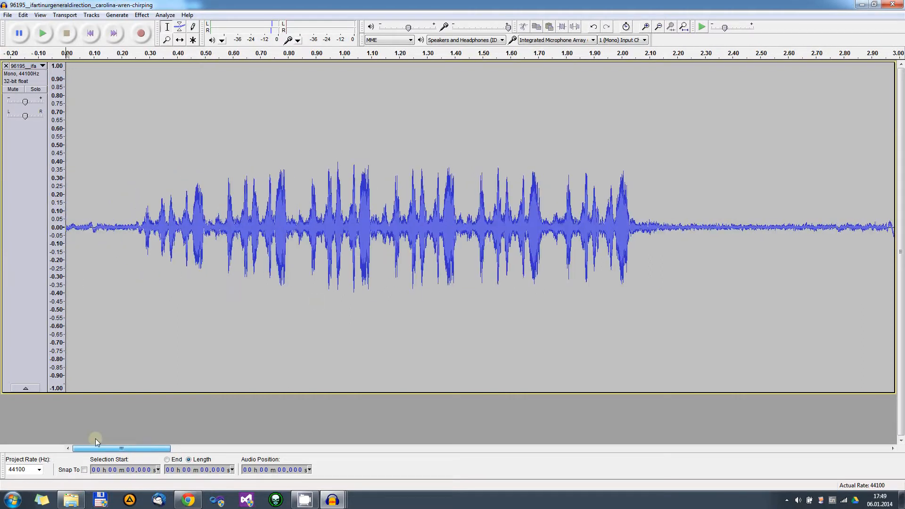
pyautogui.click(685, 27)
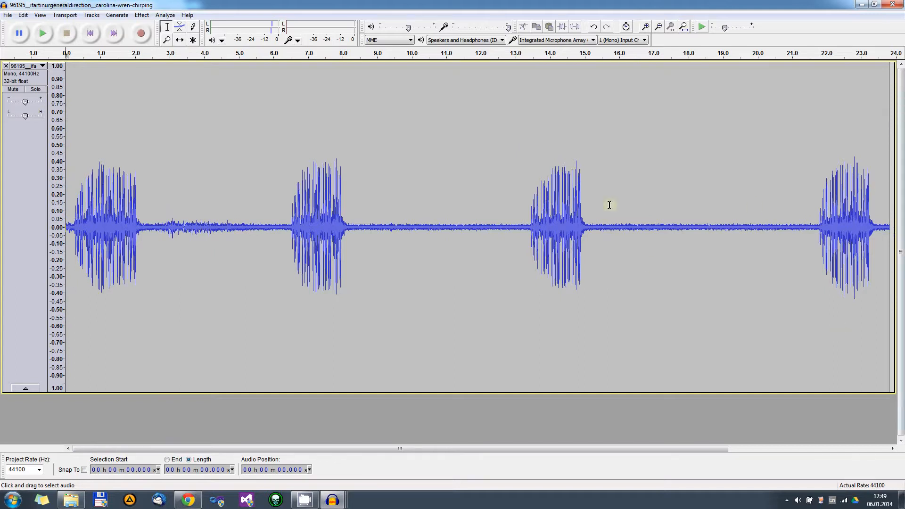
pyautogui.moveTo(523, 229); pyautogui.dragTo(597, 232)
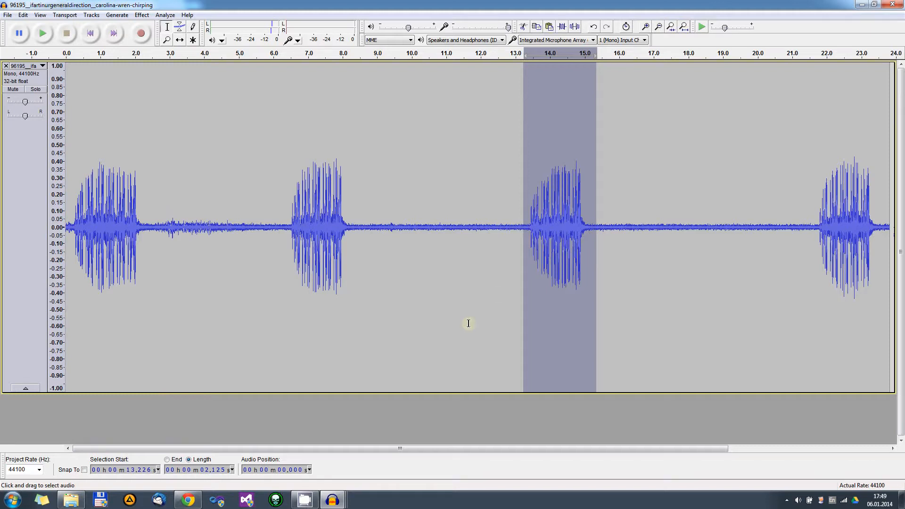
pyautogui.click(8, 14)
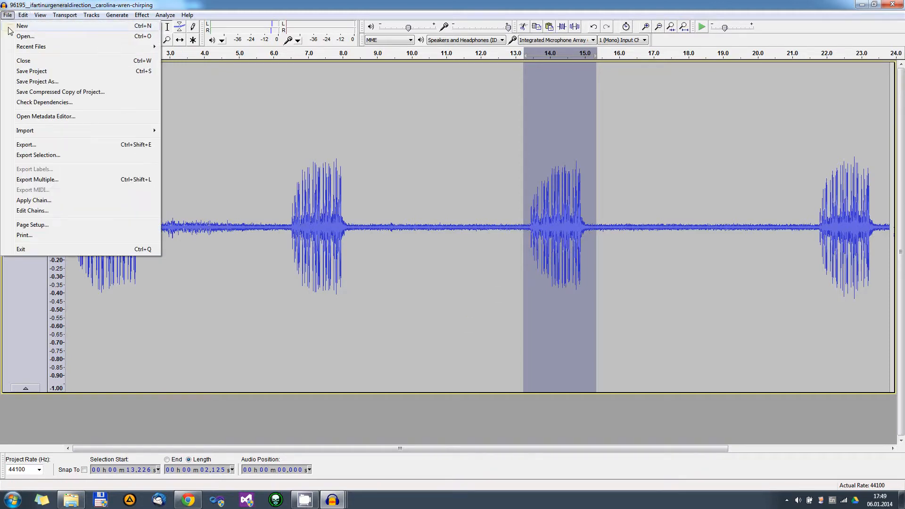
pyautogui.click(22, 26)
pyautogui.hotkey('ctrl', 'v')
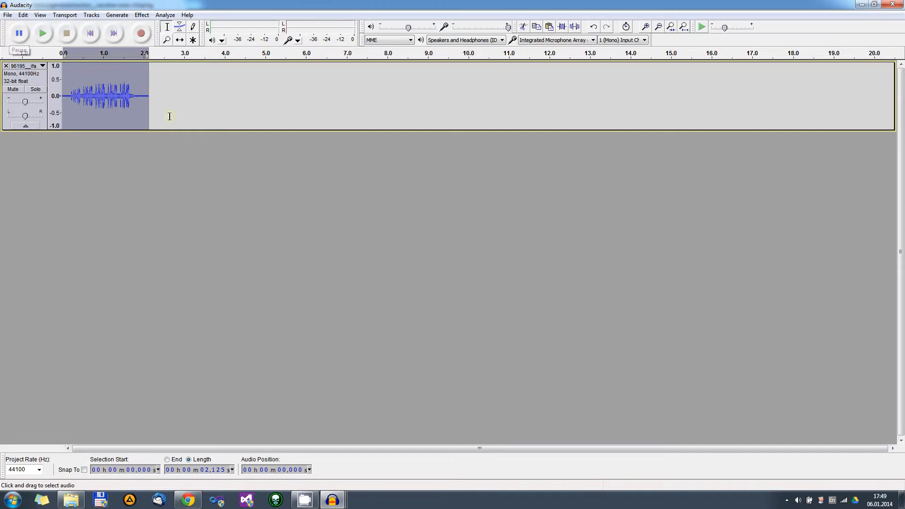
# Examine the pasted chirp's full waveform and play it from the start.
pyautogui.moveTo(178, 129); pyautogui.dragTo(162, 401)
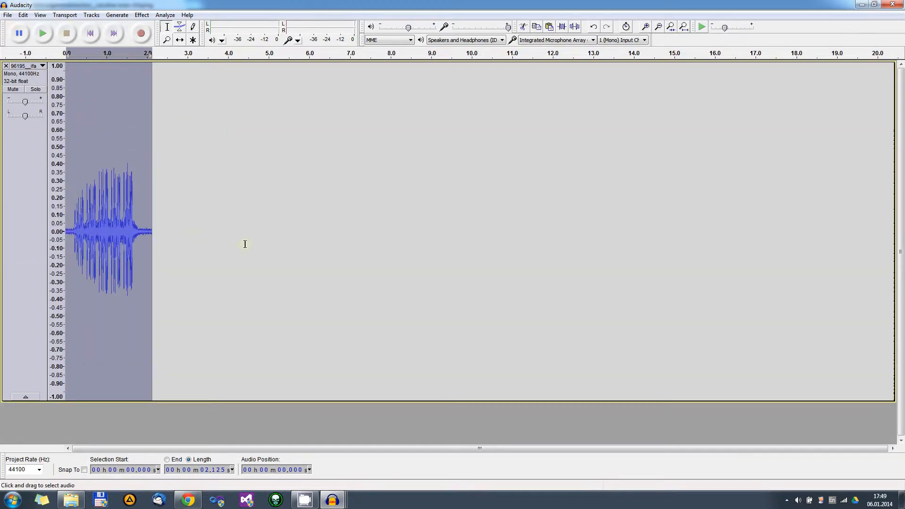
pyautogui.click(645, 27)
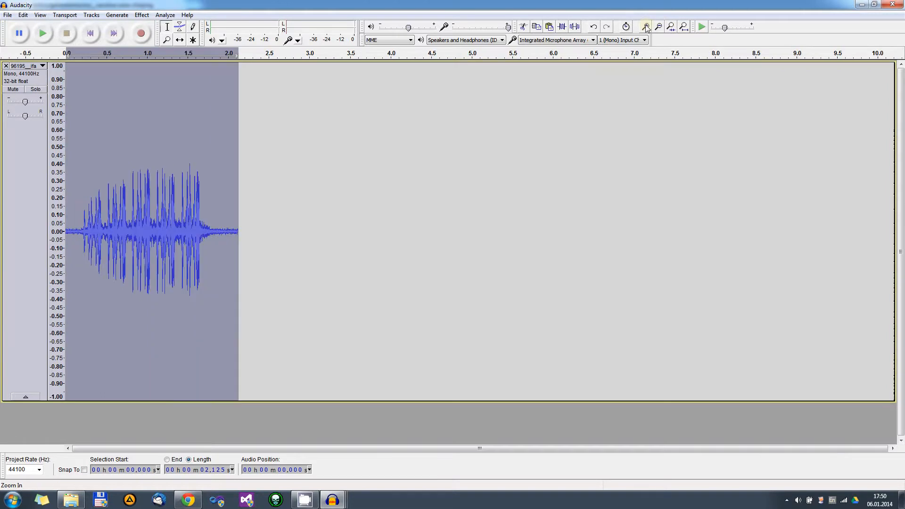
pyautogui.click(646, 27)
pyautogui.click(646, 27)
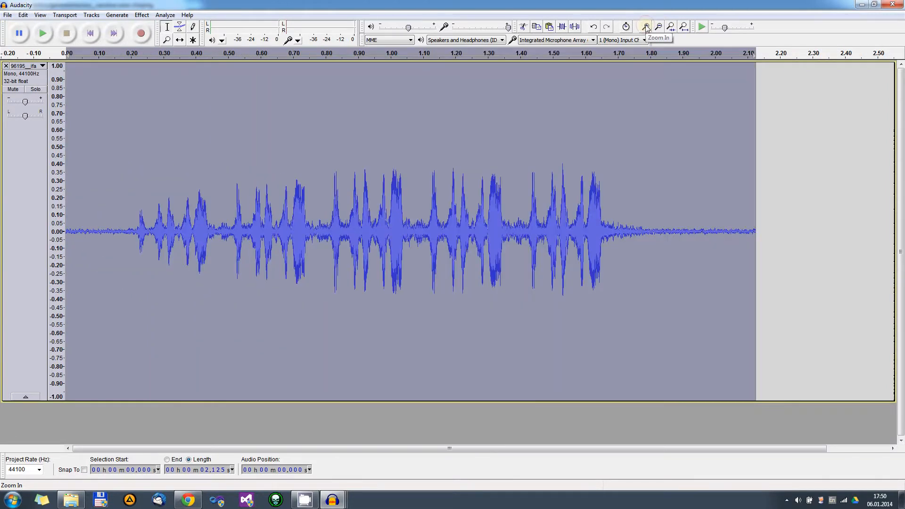
pyautogui.click(646, 27)
pyautogui.click(684, 27)
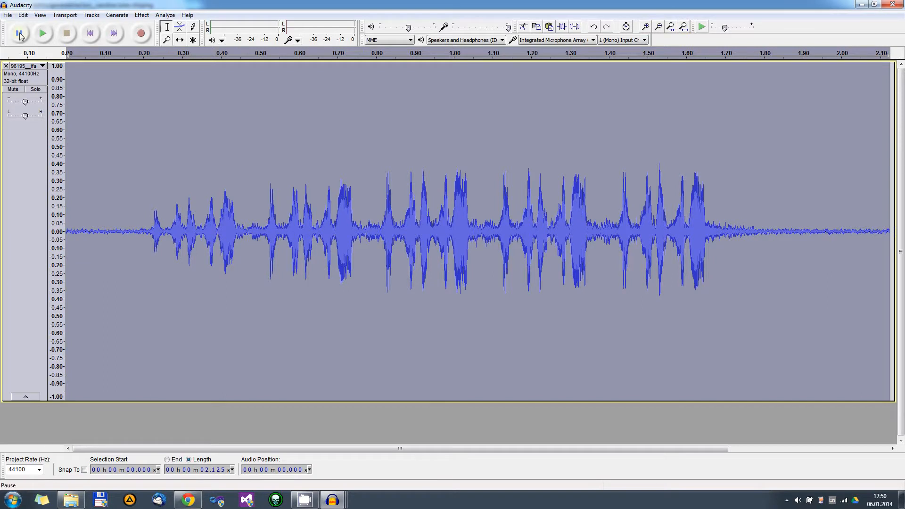
pyautogui.click(87, 35)
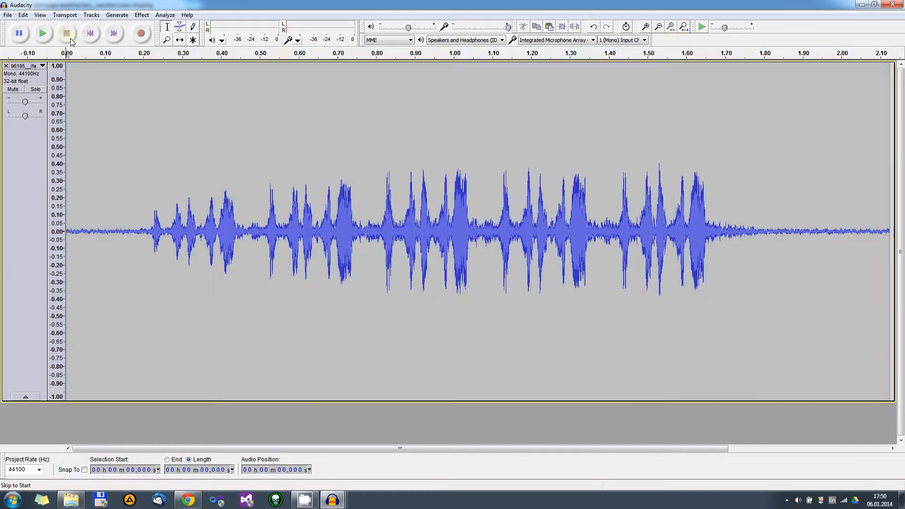
pyautogui.click(47, 36)
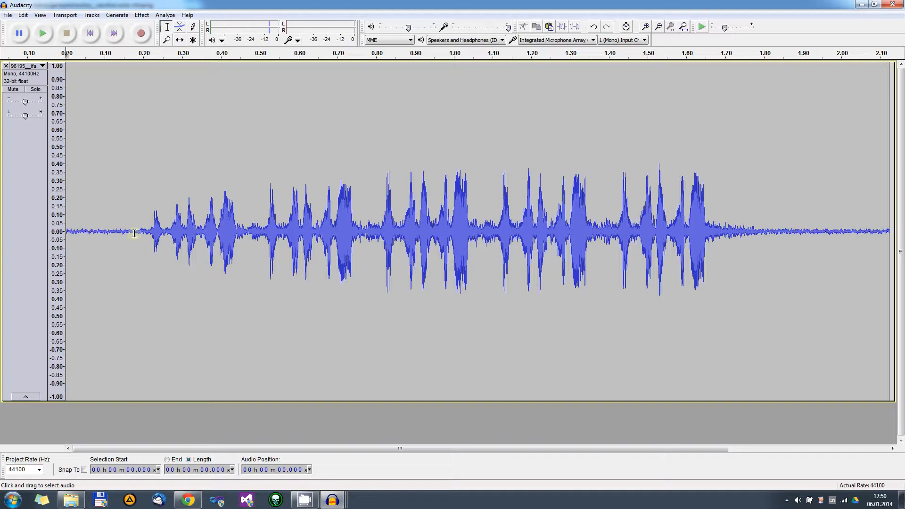
# Listen to the quiet tail from about 1.82 s to the track's end and capture it as the Noise Removal profile.
pyautogui.moveTo(135, 233); pyautogui.dragTo(64, 239)
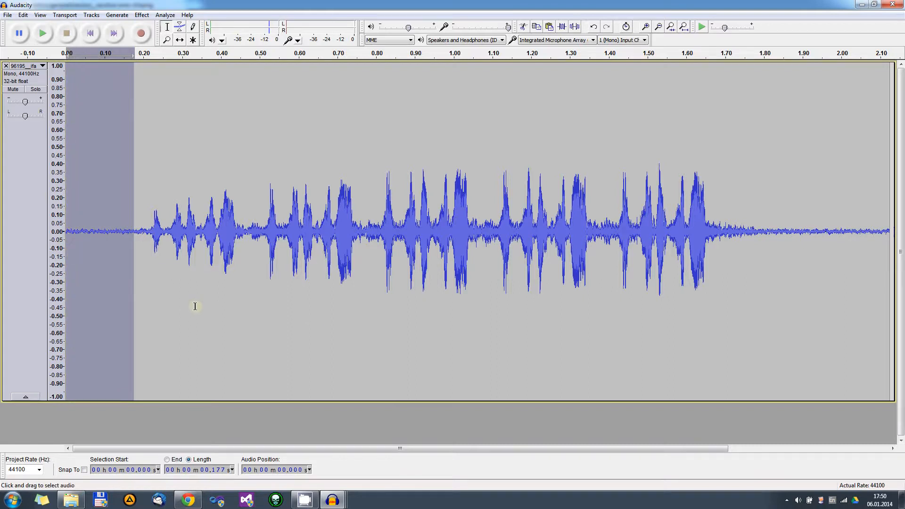
pyautogui.moveTo(772, 232); pyautogui.dragTo(892, 237)
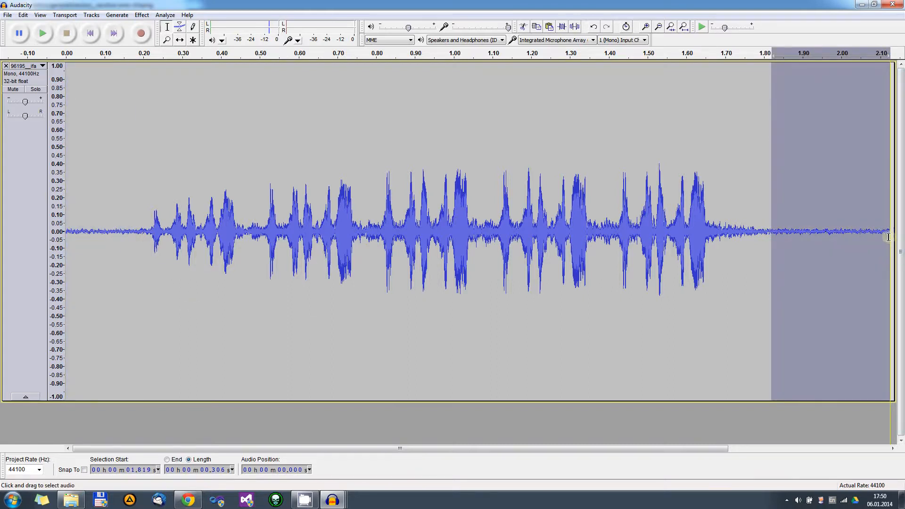
pyautogui.click(43, 34)
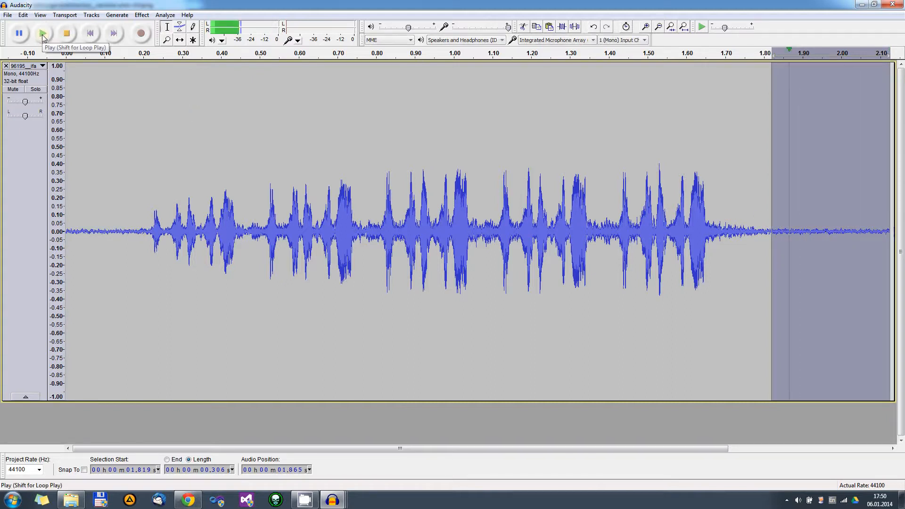
pyautogui.click(42, 35)
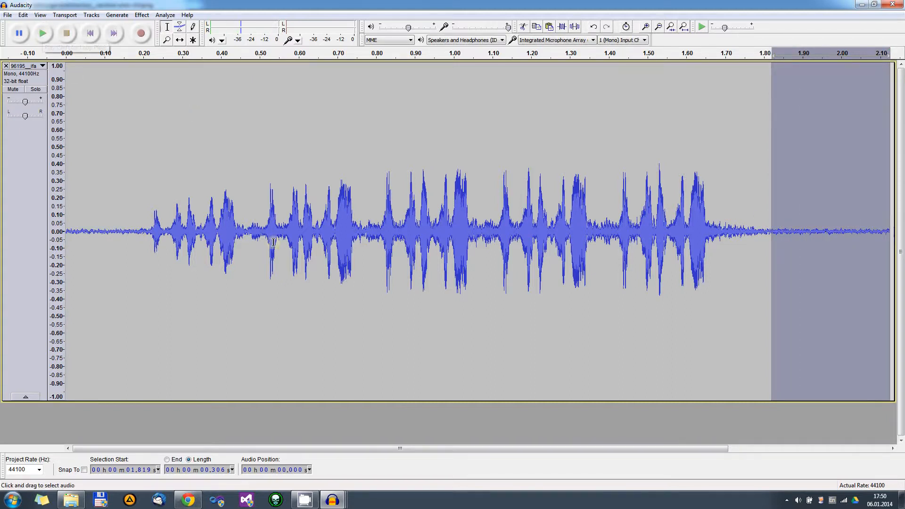
pyautogui.click(141, 14)
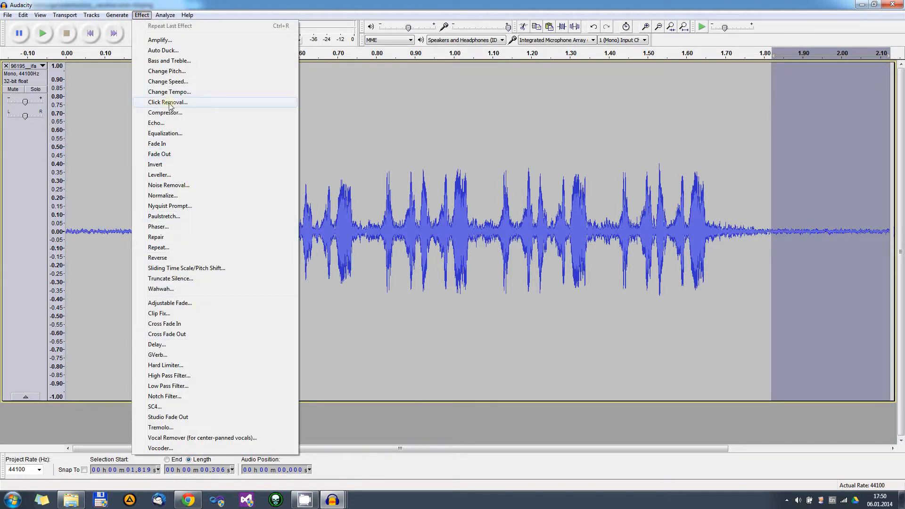
pyautogui.click(184, 188)
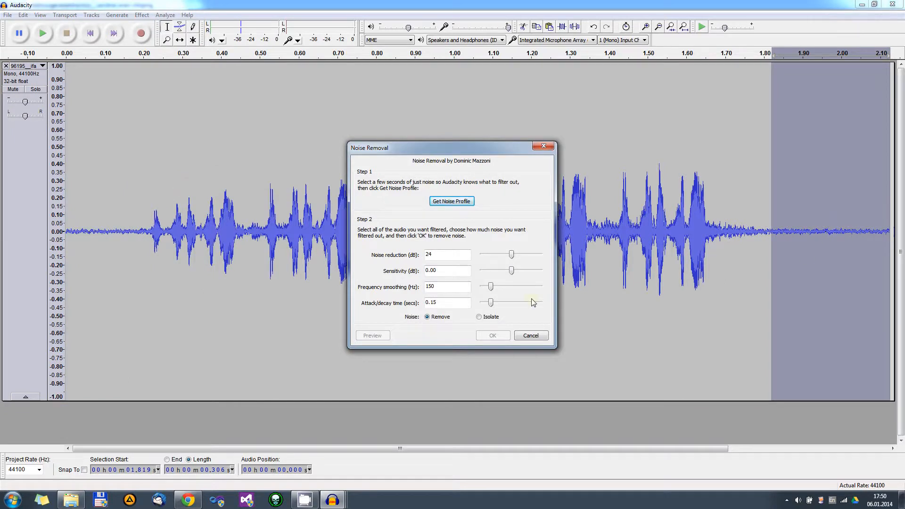
pyautogui.click(455, 203)
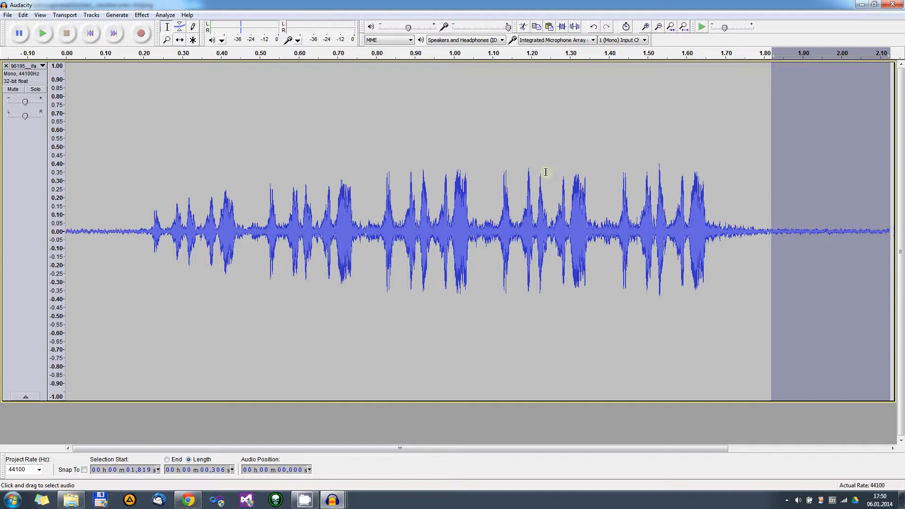
# Apply Noise Removal to the entire chirp with 24 dB reduction, 0.00 dB sensitivity, 150 Hz smoothing and 0.15 s attack/decay.
pyautogui.click(23, 15)
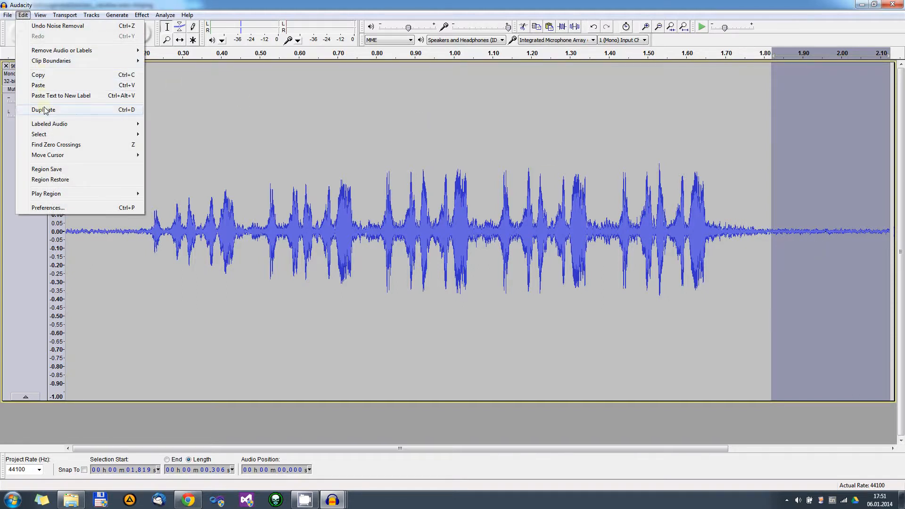
pyautogui.moveTo(39, 135)
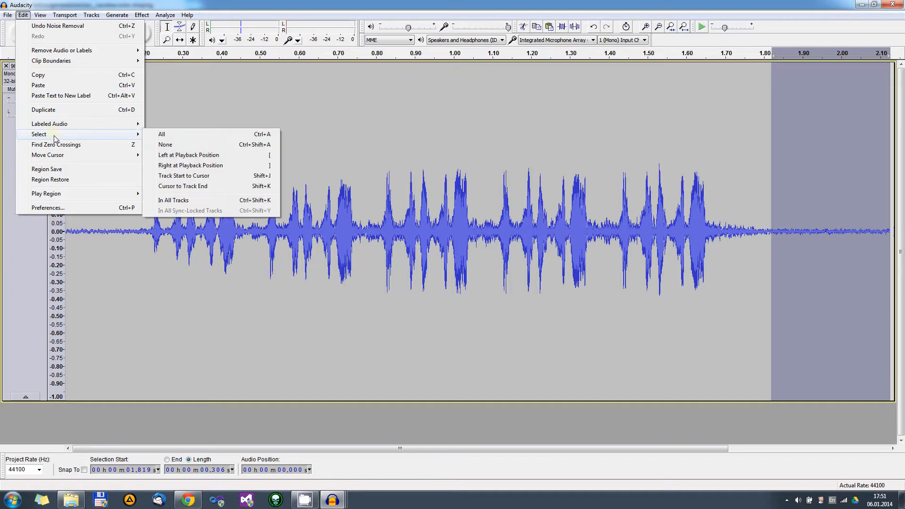
pyautogui.click(211, 135)
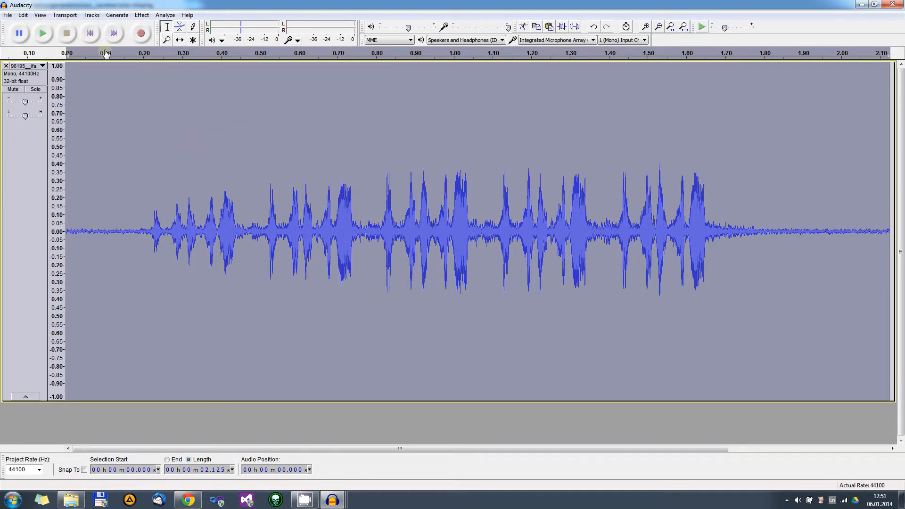
pyautogui.click(141, 15)
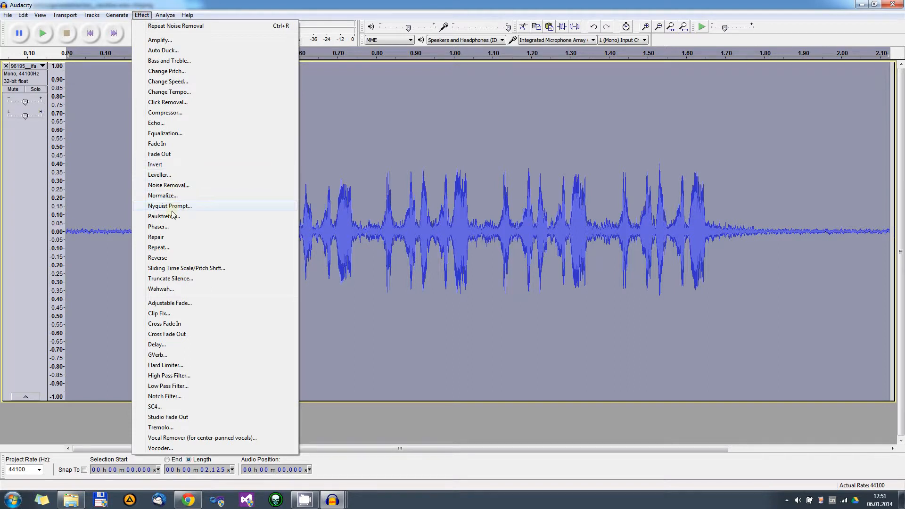
pyautogui.click(177, 185)
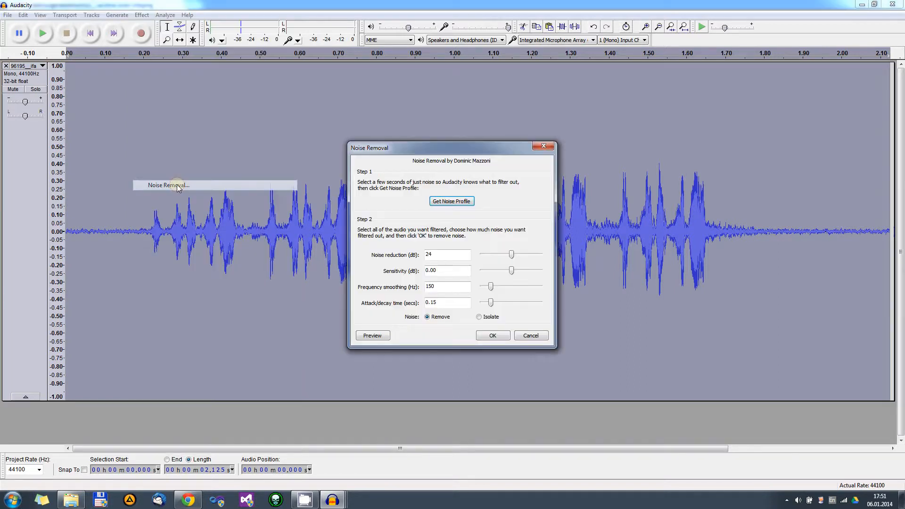
pyautogui.click(495, 336)
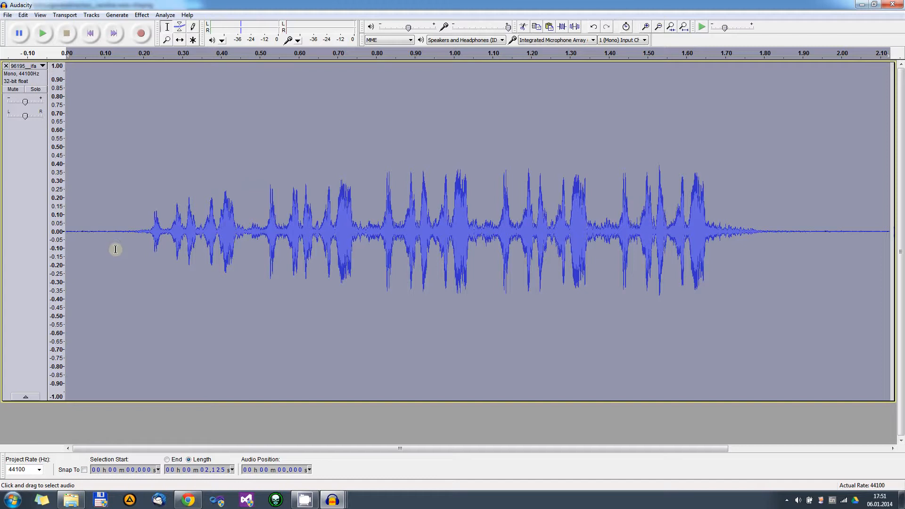
# Play the noise-reduced chirp from the start to check the cleanup.
pyautogui.click(90, 33)
pyautogui.click(43, 33)
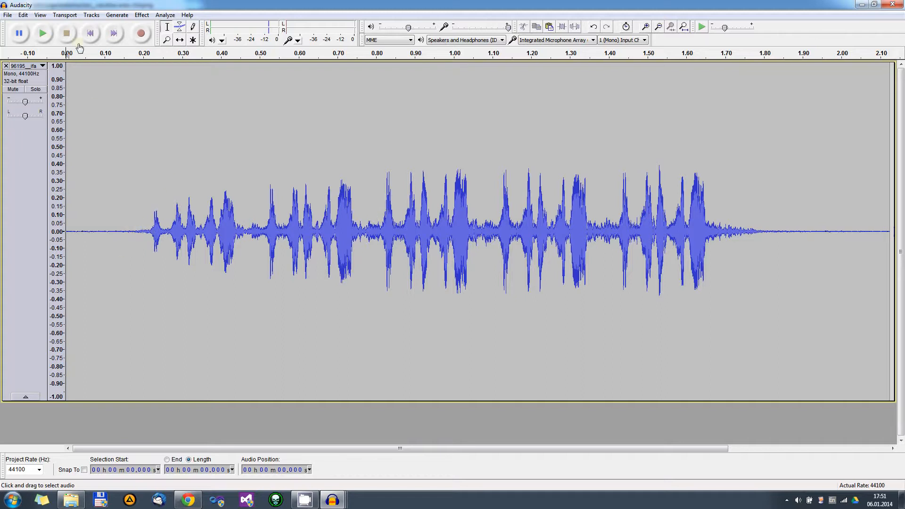
pyautogui.click(43, 36)
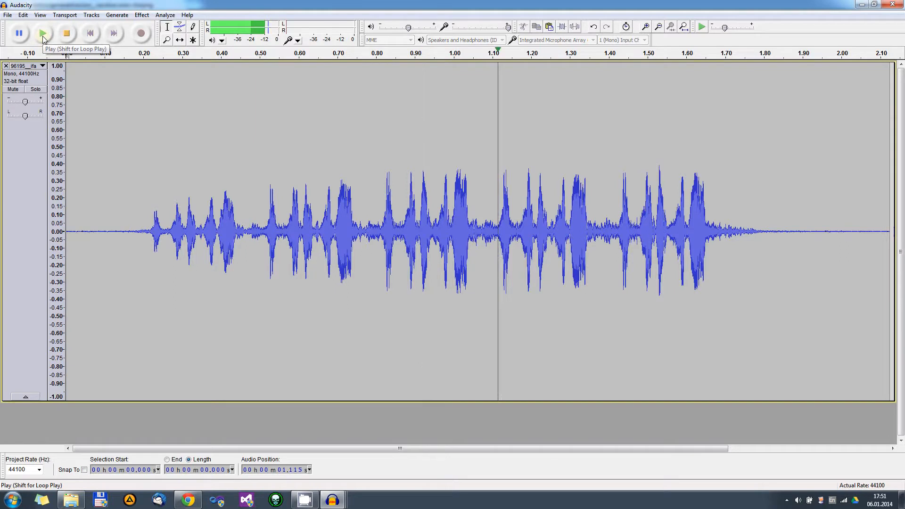
# Normalize the entire chirp to a maximum amplitude of -1.0 dB with DC offset removal enabled.
pyautogui.click(117, 16)
pyautogui.moveTo(140, 17)
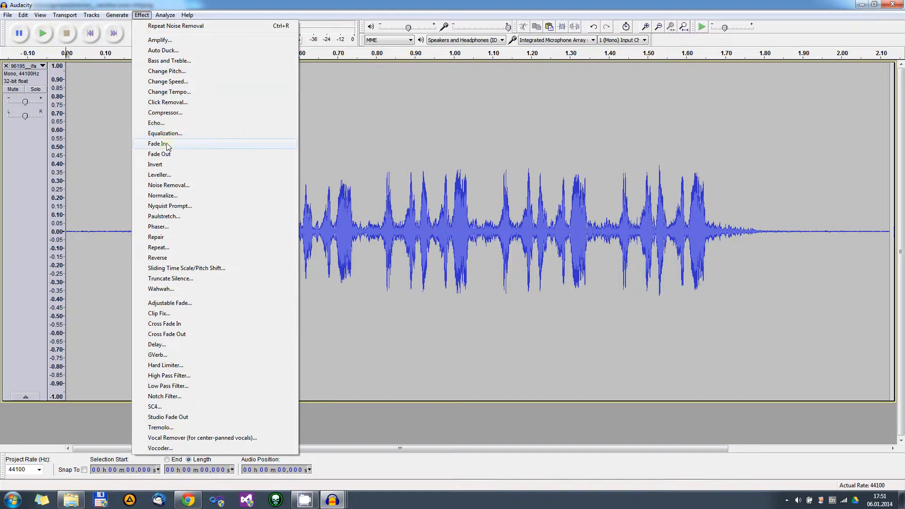
pyautogui.click(165, 195)
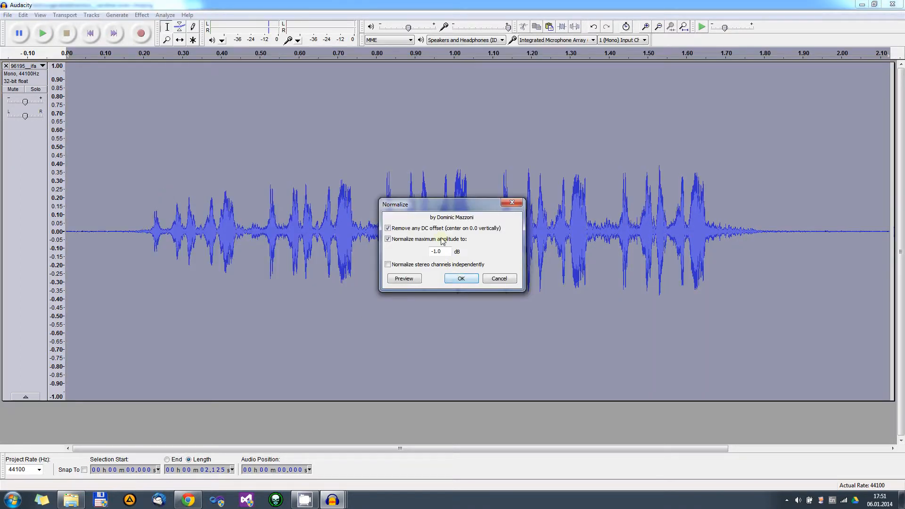
pyautogui.click(464, 278)
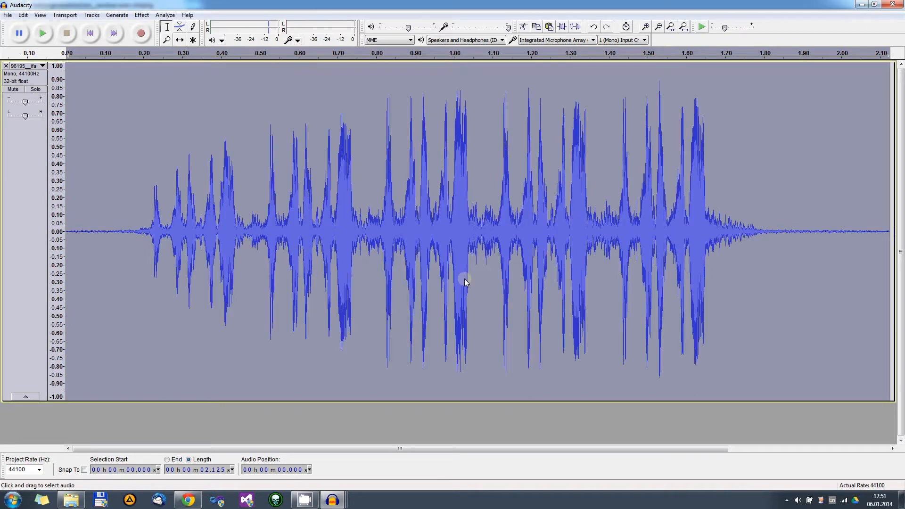
pyautogui.click(311, 503)
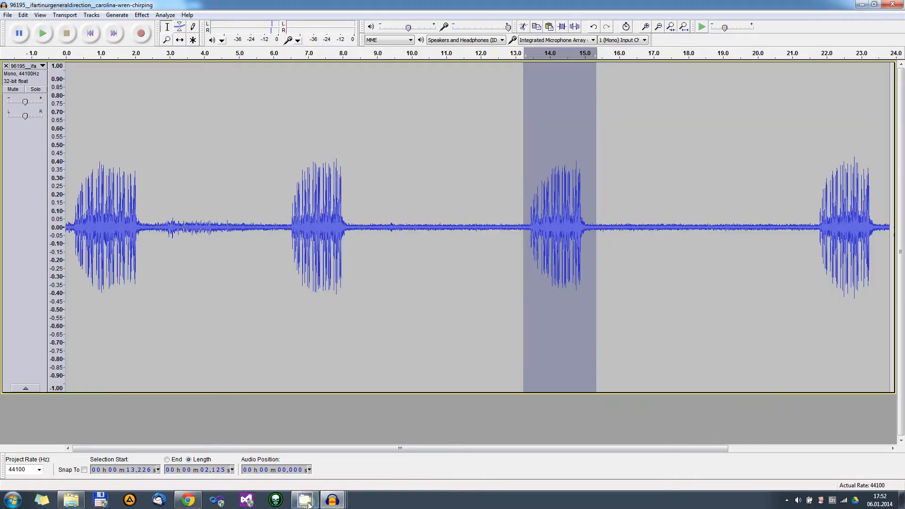
pyautogui.moveTo(309, 504)
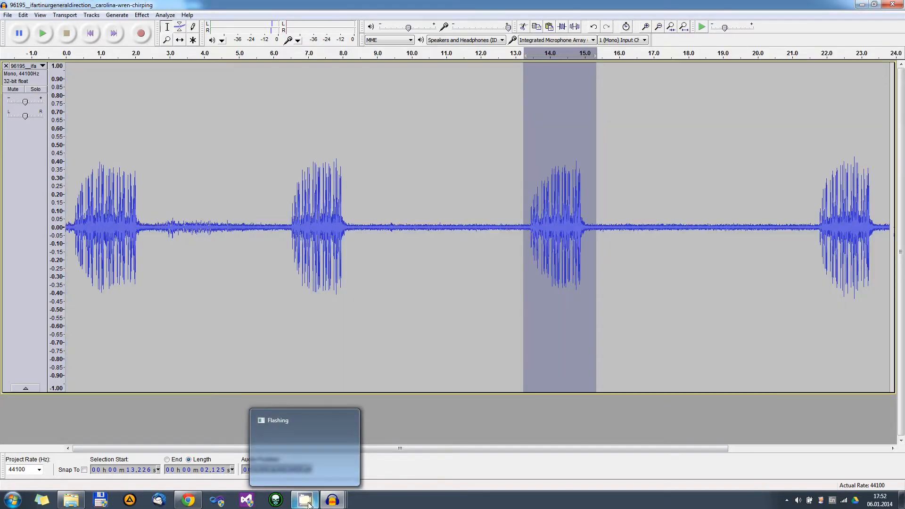
pyautogui.click(788, 502)
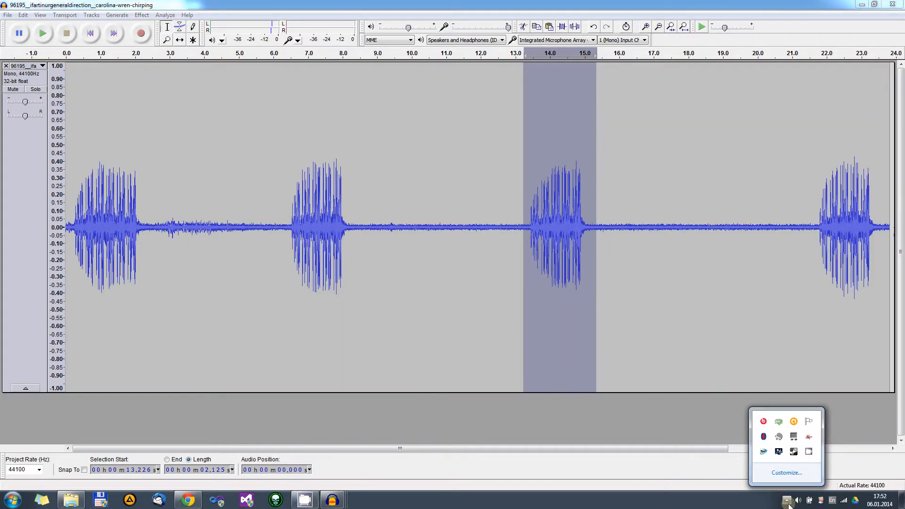
pyautogui.click(789, 504)
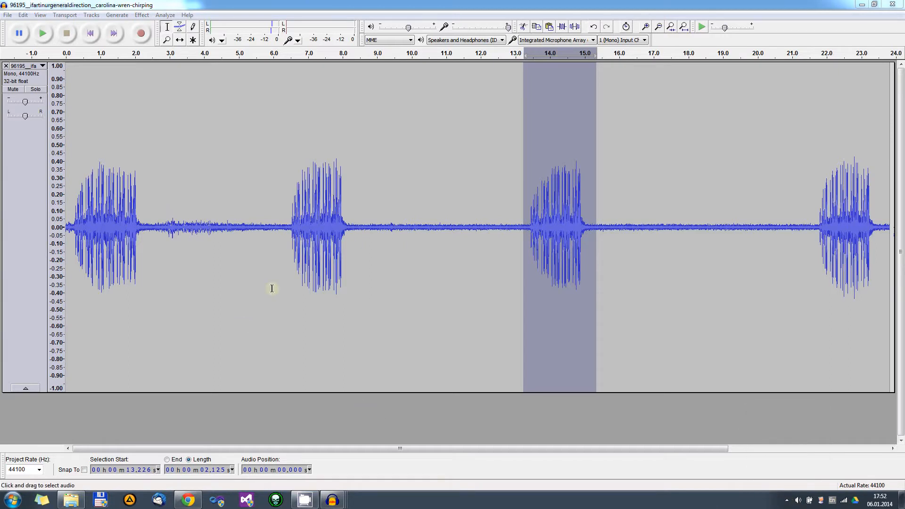
pyautogui.moveTo(332, 501)
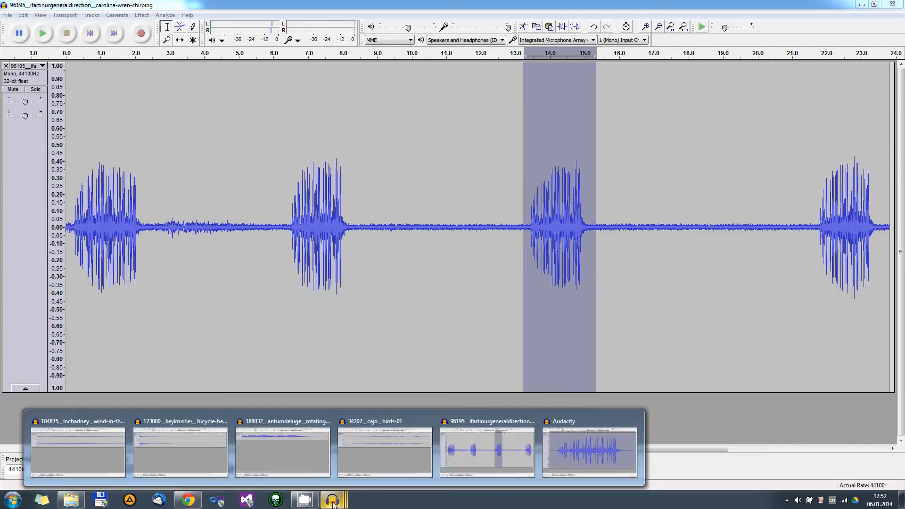
pyautogui.click(607, 428)
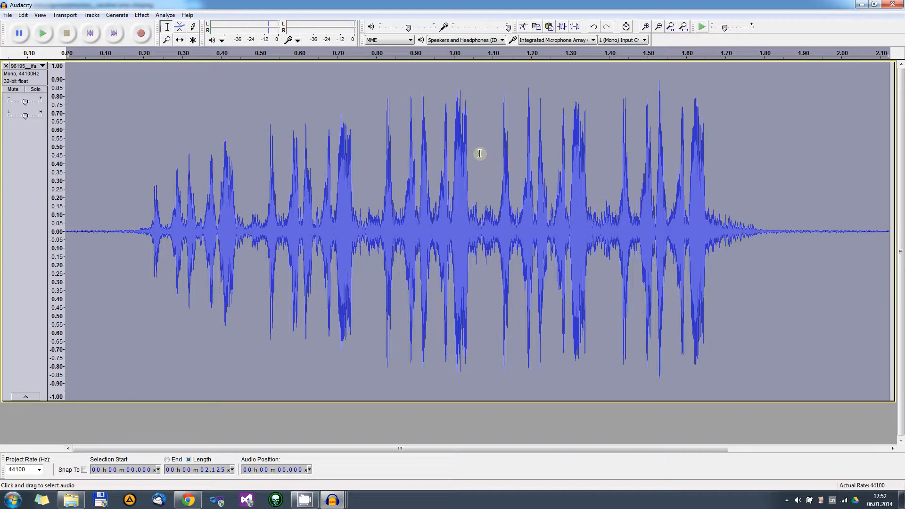
# Play the normalized chirp from the start.
pyautogui.click(90, 34)
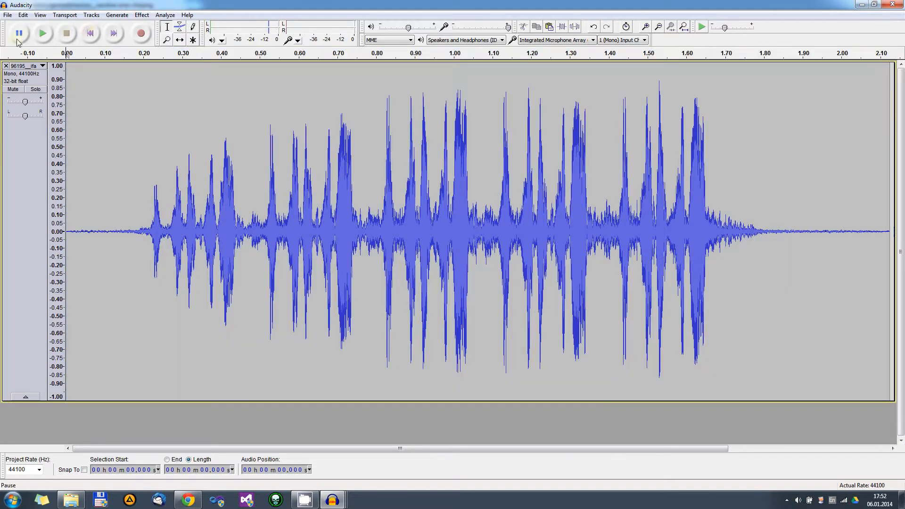
pyautogui.click(42, 33)
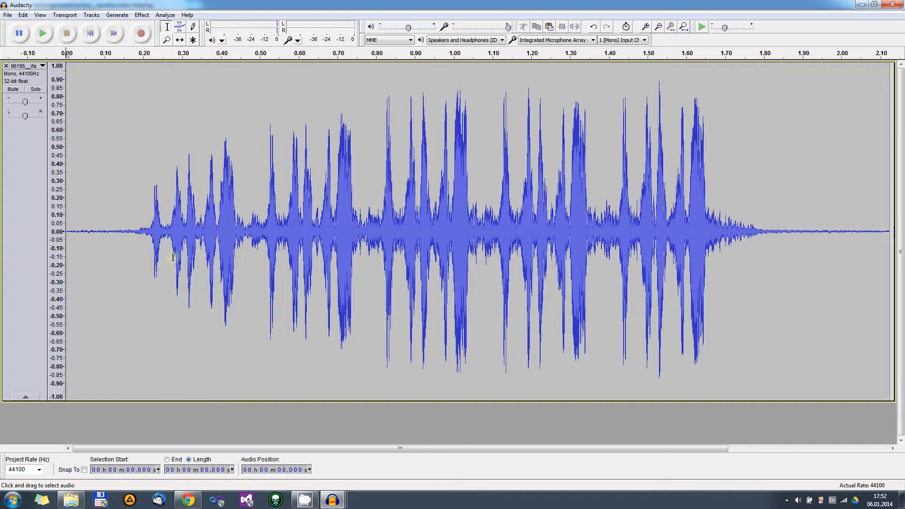
pyautogui.click(42, 33)
# Trim about 0.15 s of silence from the chirp's start and the quiet tail after about 1.70 s.
pyautogui.moveTo(122, 231); pyautogui.dragTo(48, 231)
pyautogui.press('Delete')
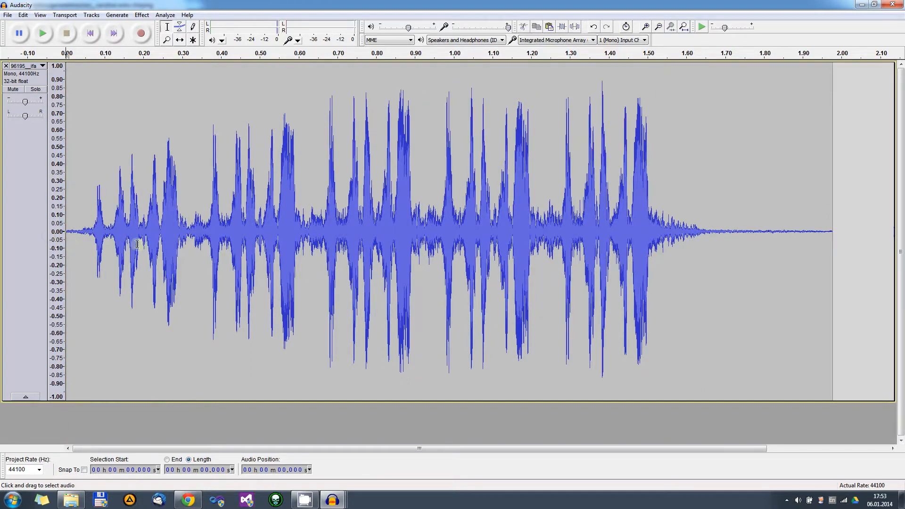
pyautogui.moveTo(728, 232); pyautogui.dragTo(854, 232)
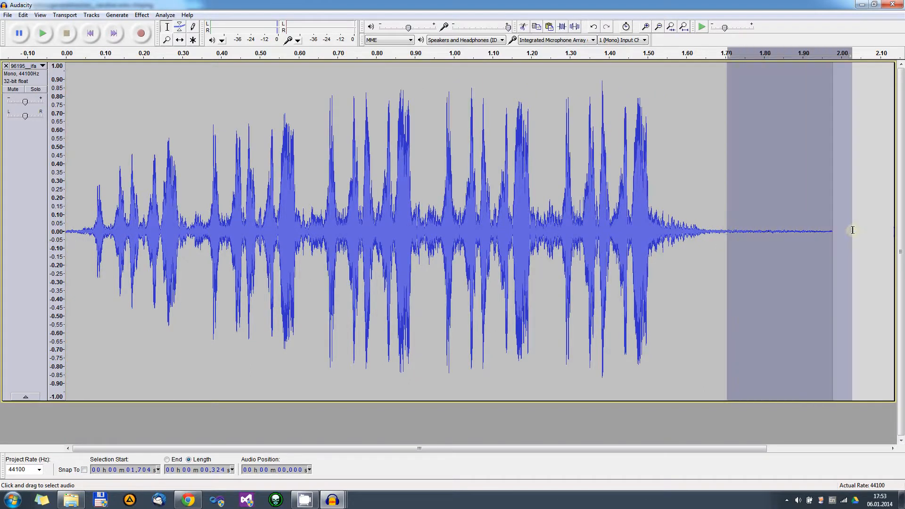
pyautogui.press('Delete')
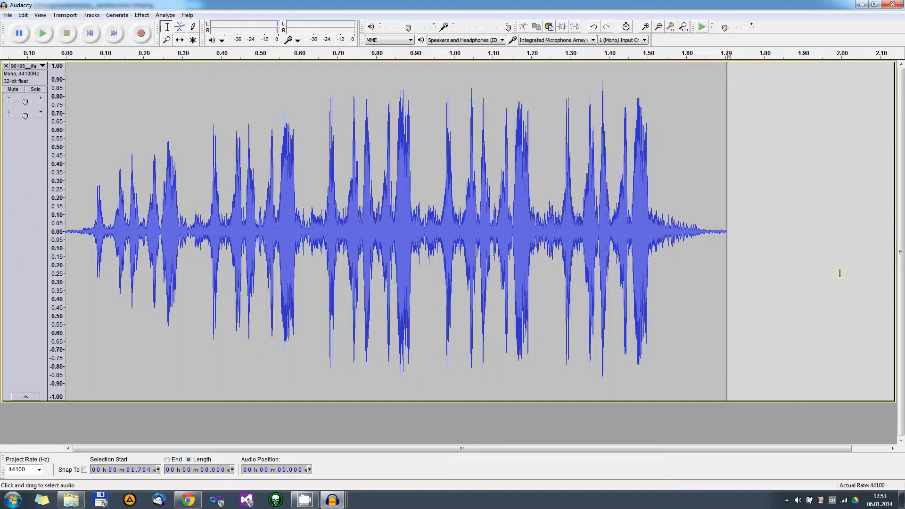
pyautogui.click(687, 26)
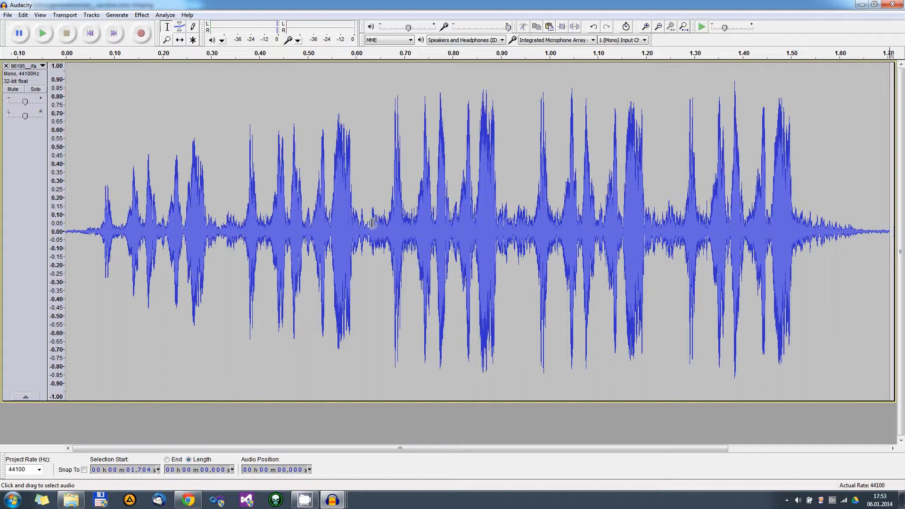
# Listen repeatedly to the second phrase, about 0.31 s starting at about 0.32 s, and play the whole trimmed chirp for comparison.
pyautogui.moveTo(222, 231)
pyautogui.mouseDown()
pyautogui.moveTo(366, 283)
pyautogui.moveTo(369, 306)
pyautogui.mouseUp()
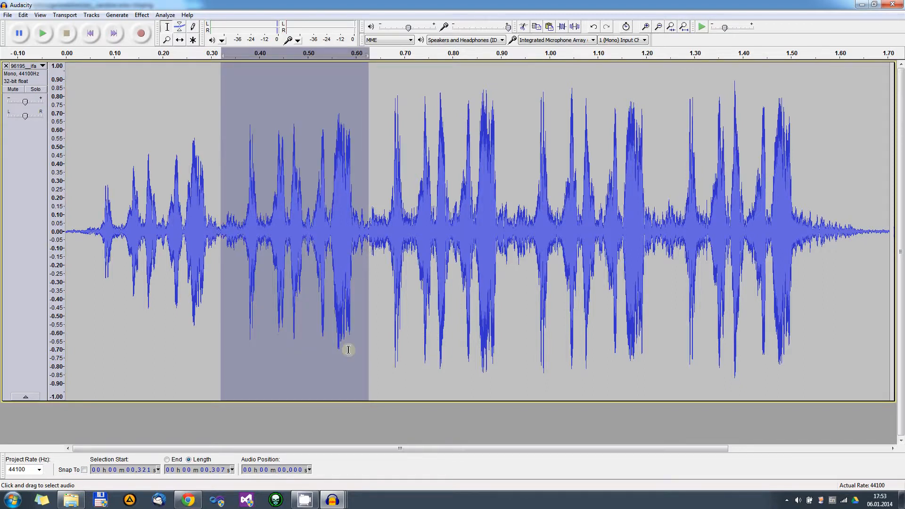
pyautogui.click(46, 36)
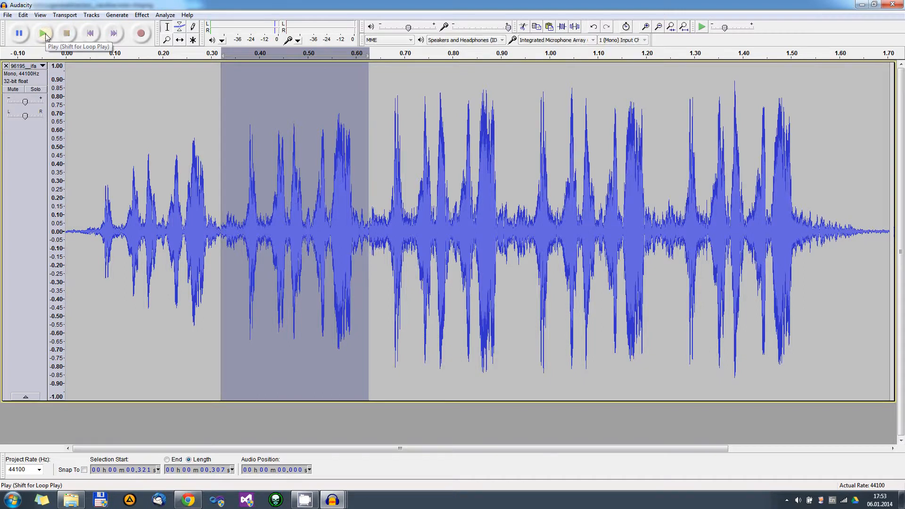
pyautogui.click(45, 36)
pyautogui.click(46, 36)
pyautogui.click(46, 36)
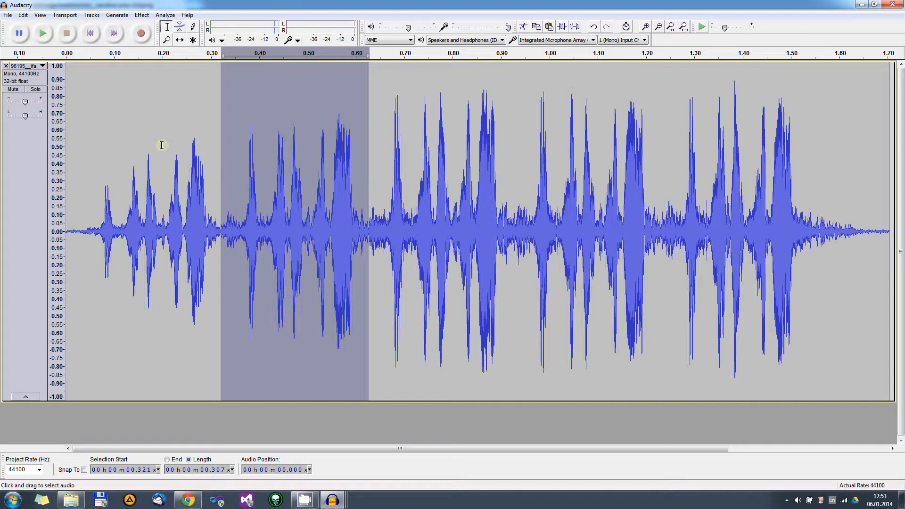
pyautogui.click(90, 33)
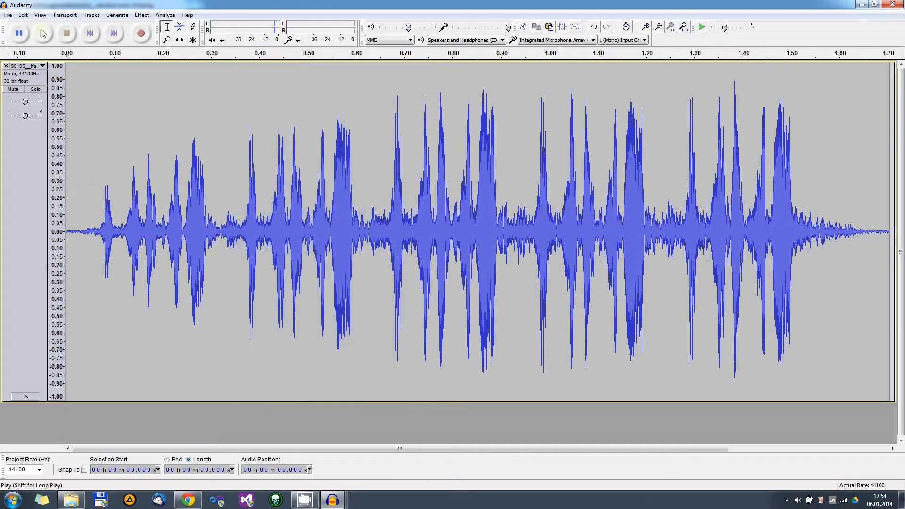
pyautogui.click(43, 33)
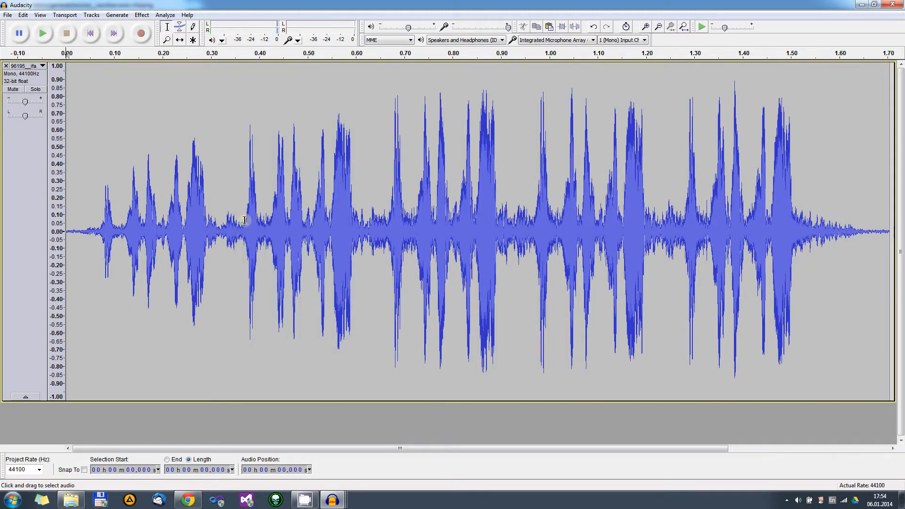
# Copy the chirp's second phrase, about 0.31 s starting at about 0.32 s, and paste it into a new project.
pyautogui.moveTo(219, 230); pyautogui.dragTo(368, 271)
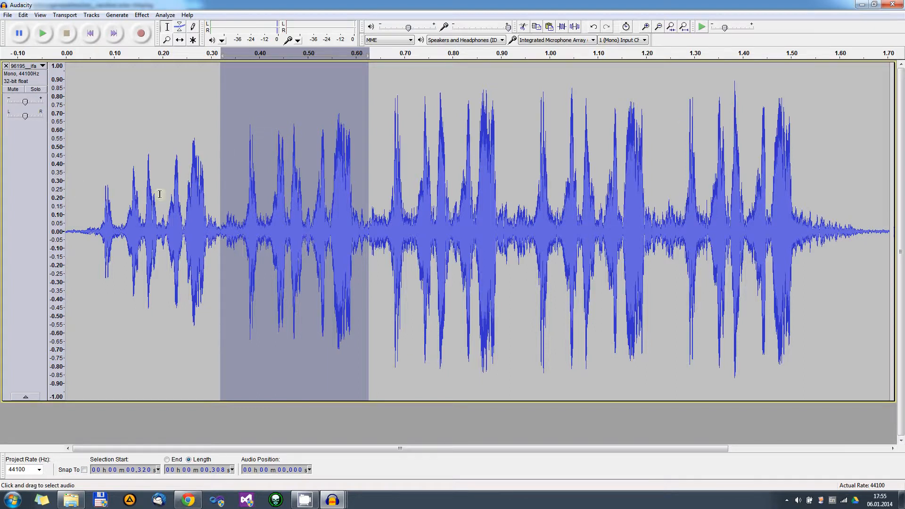
pyautogui.click(43, 34)
pyautogui.click(44, 34)
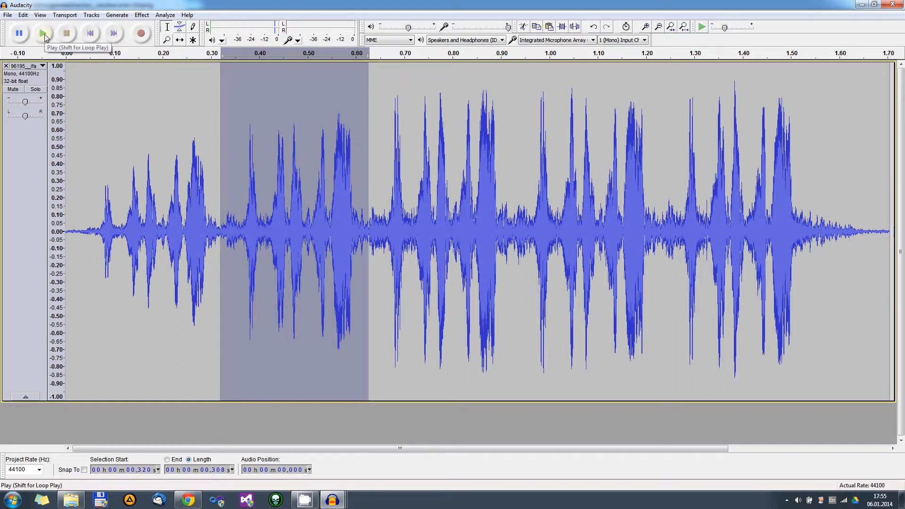
pyautogui.click(23, 14)
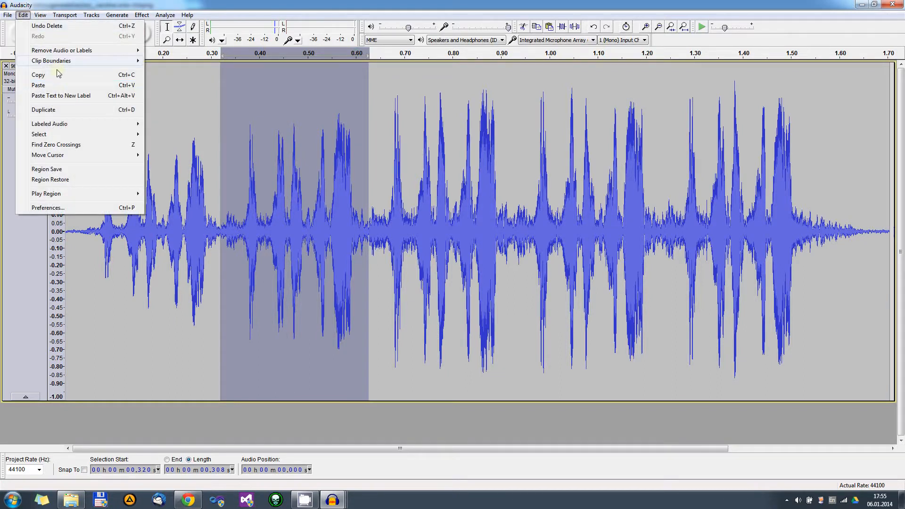
pyautogui.click(48, 77)
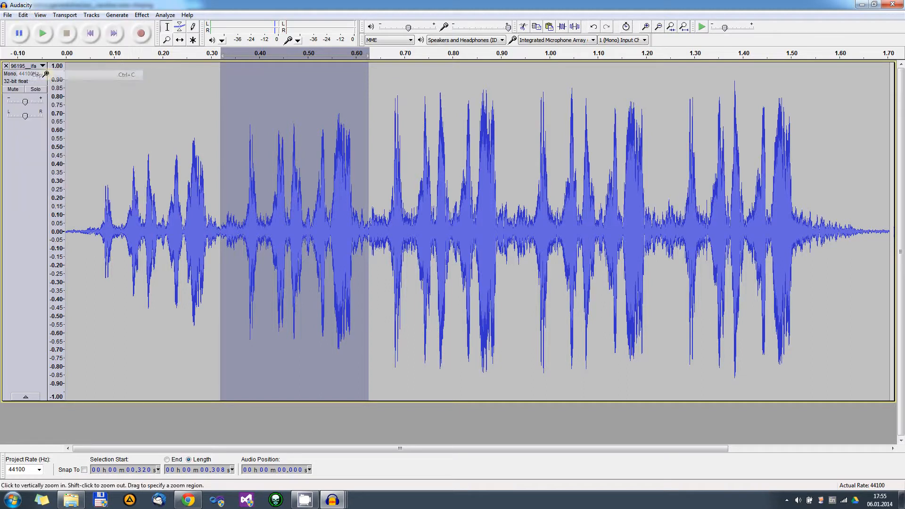
pyautogui.click(8, 15)
pyautogui.click(20, 29)
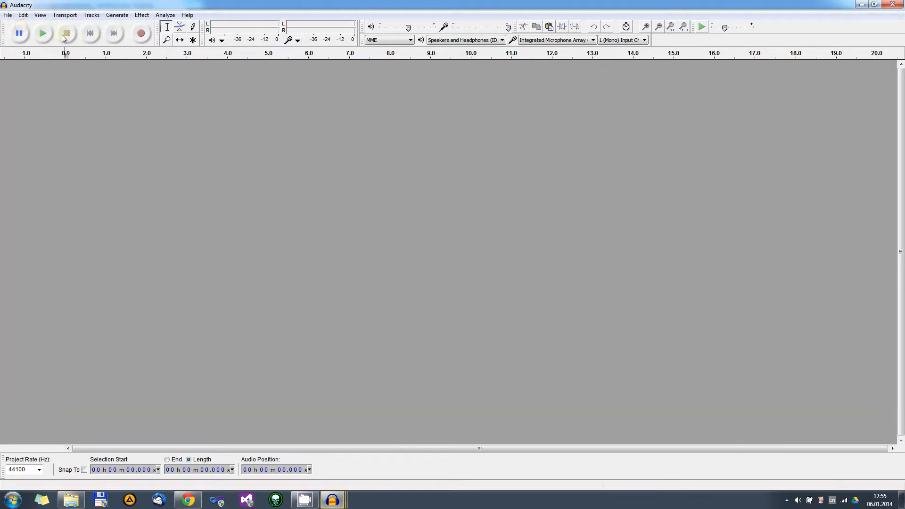
pyautogui.click(23, 14)
pyautogui.moveTo(40, 14)
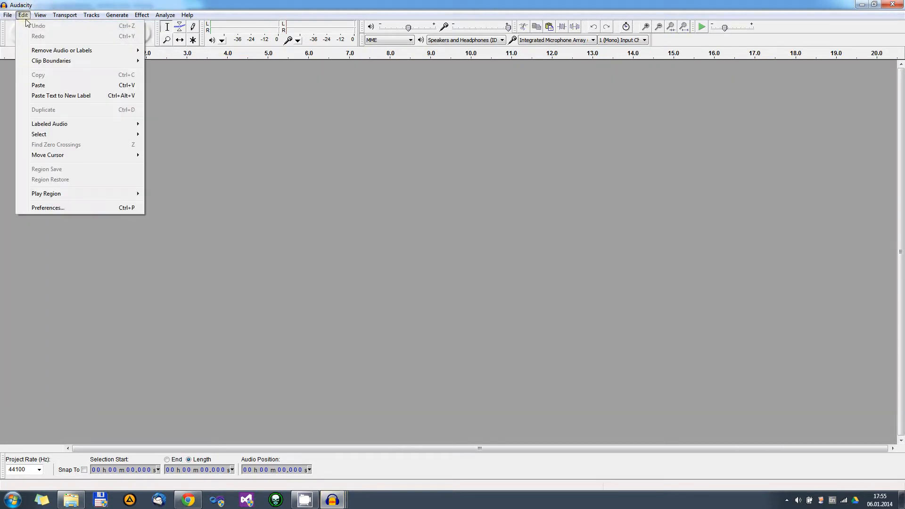
pyautogui.click(48, 87)
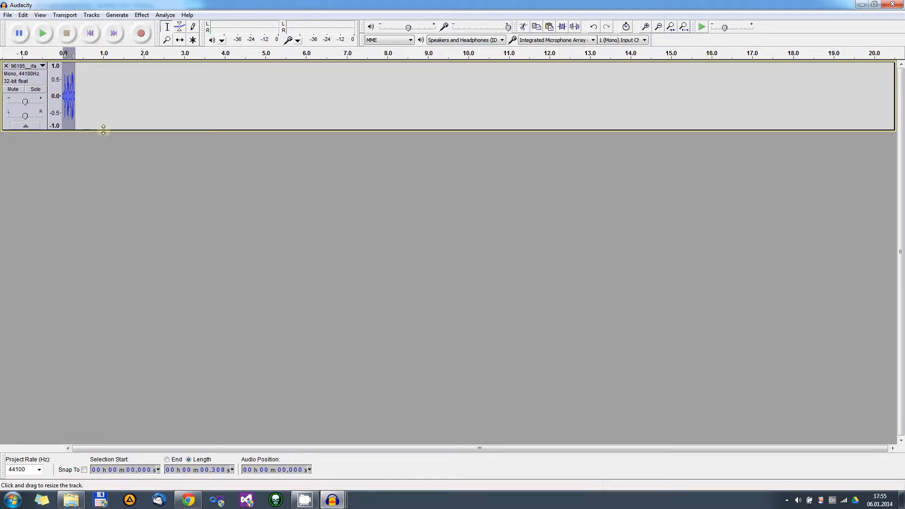
# Enlarge the pasted phrase's track, fit it to the window and play it several times.
pyautogui.moveTo(101, 129); pyautogui.dragTo(101, 363)
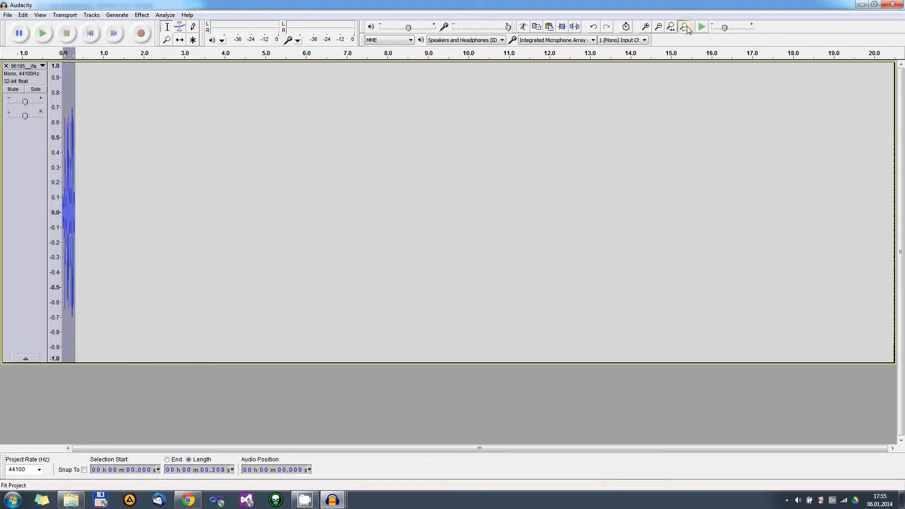
pyautogui.click(683, 27)
pyautogui.click(43, 34)
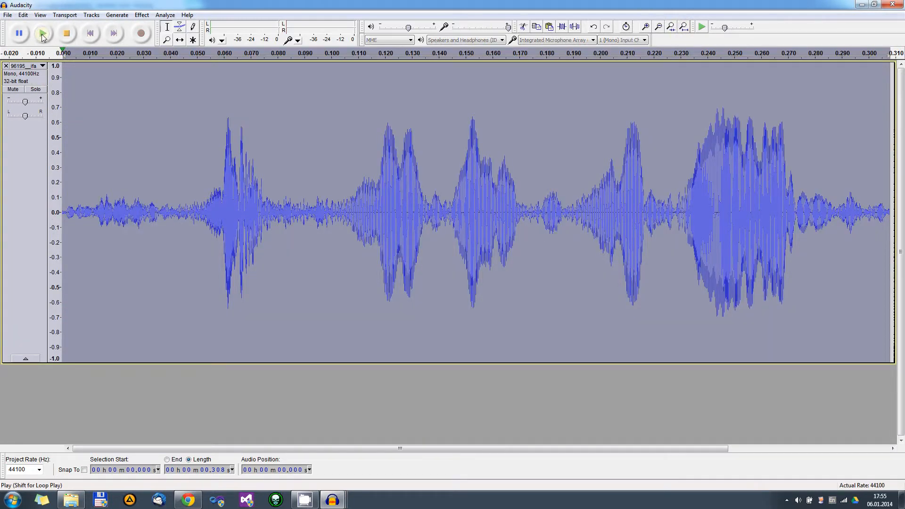
pyautogui.click(43, 34)
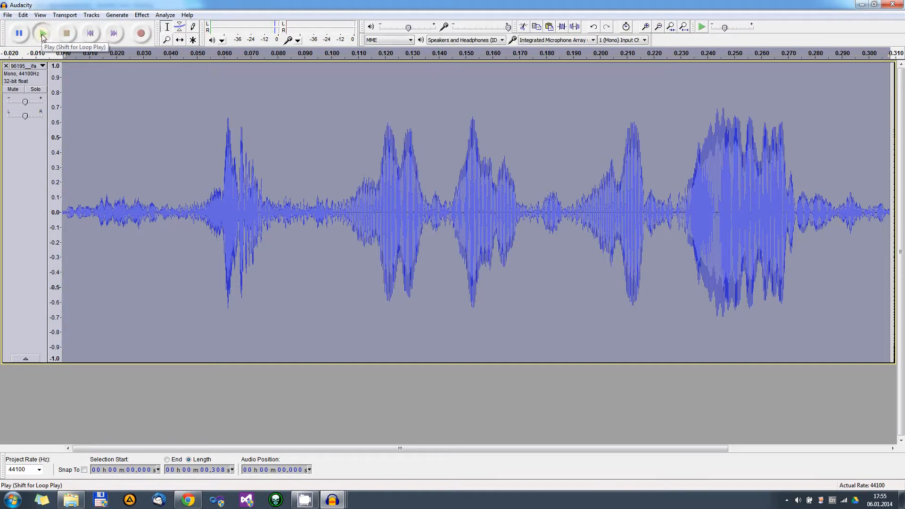
pyautogui.click(42, 34)
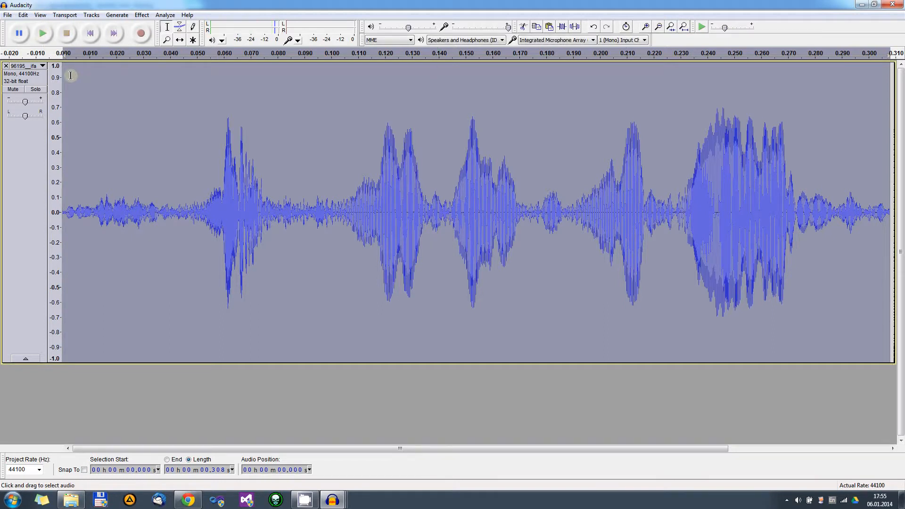
# Export the phrase to the converted/wav folder as bird_test_01 in WAV (Microsoft) signed 16 bit PCM format, with the metadata cleared.
pyautogui.click(8, 14)
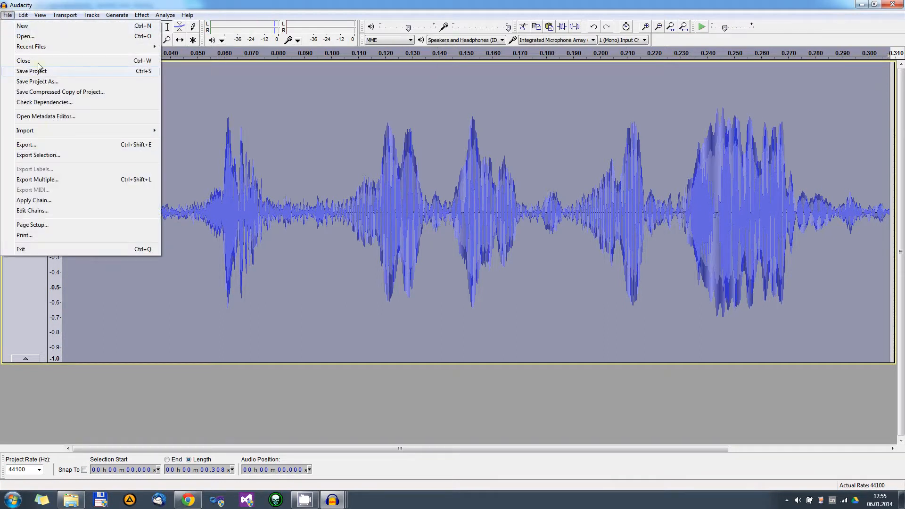
pyautogui.click(45, 155)
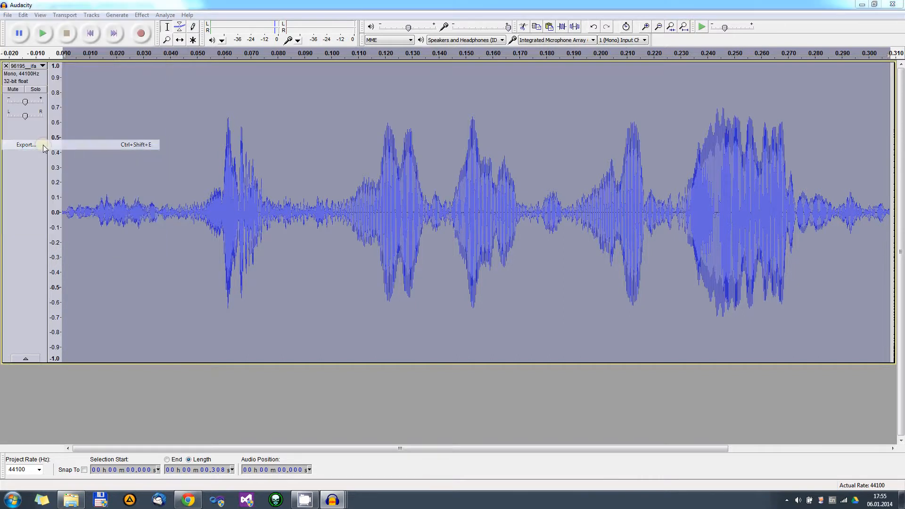
pyautogui.click(301, 74)
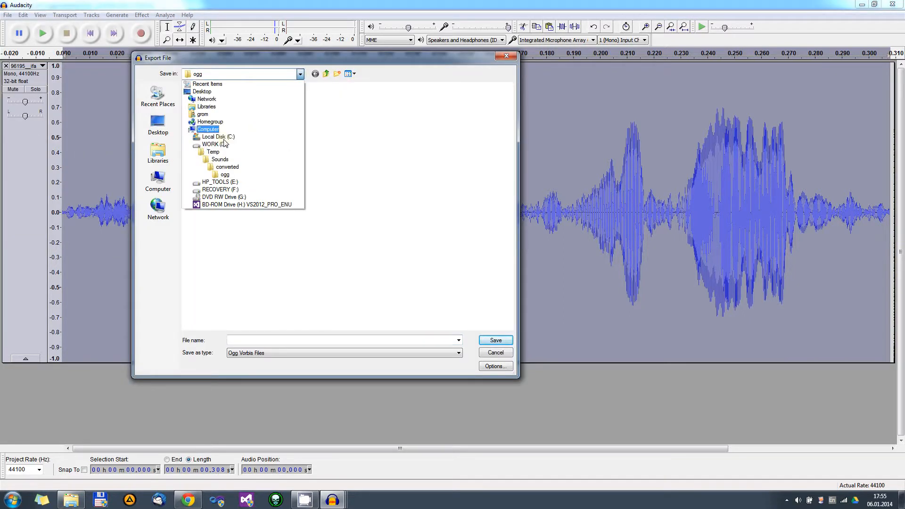
pyautogui.click(223, 168)
pyautogui.click(198, 108)
pyautogui.doubleClick(198, 108)
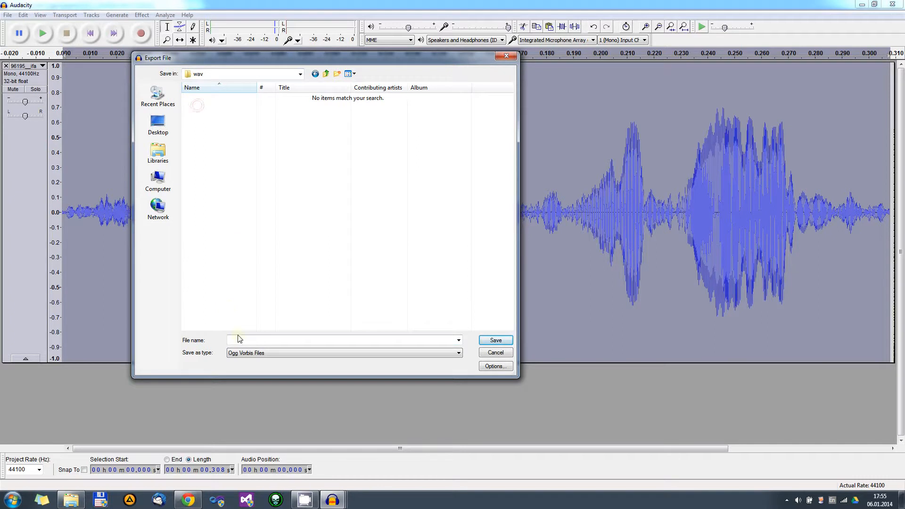
pyautogui.write('bird_test_01')
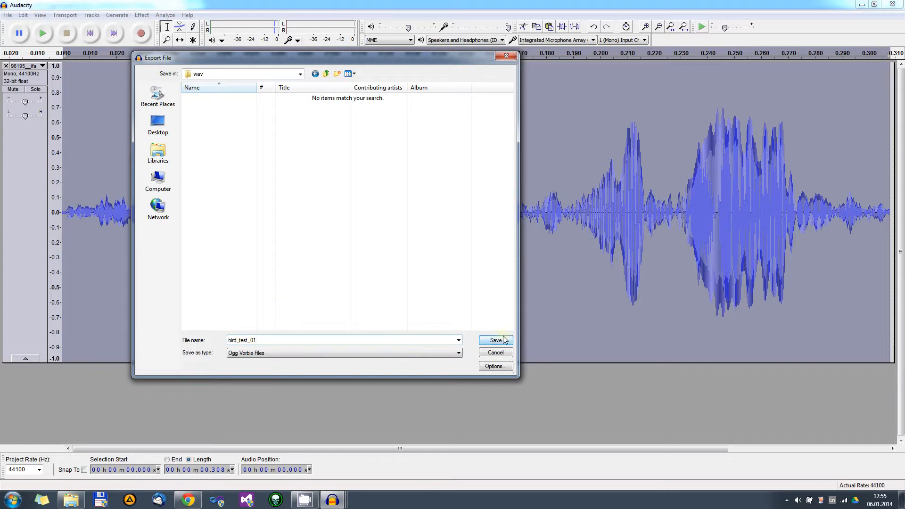
pyautogui.click(424, 353)
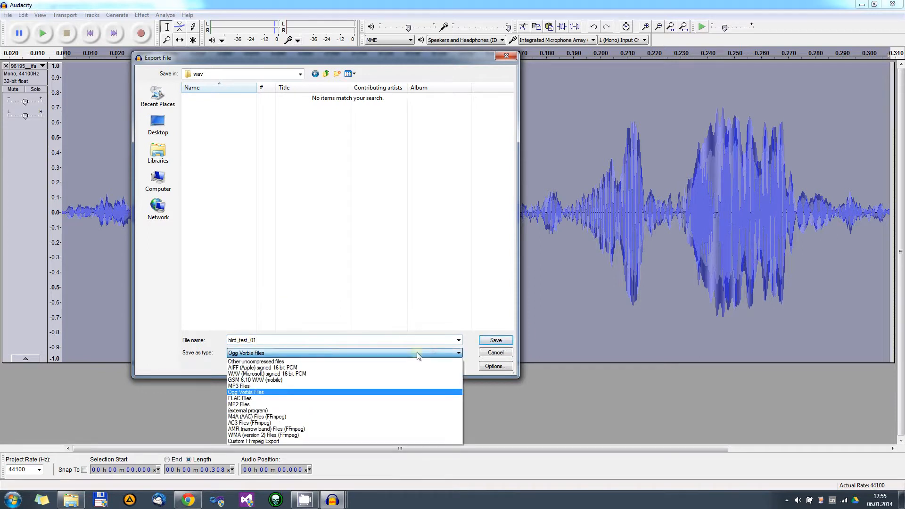
pyautogui.click(248, 376)
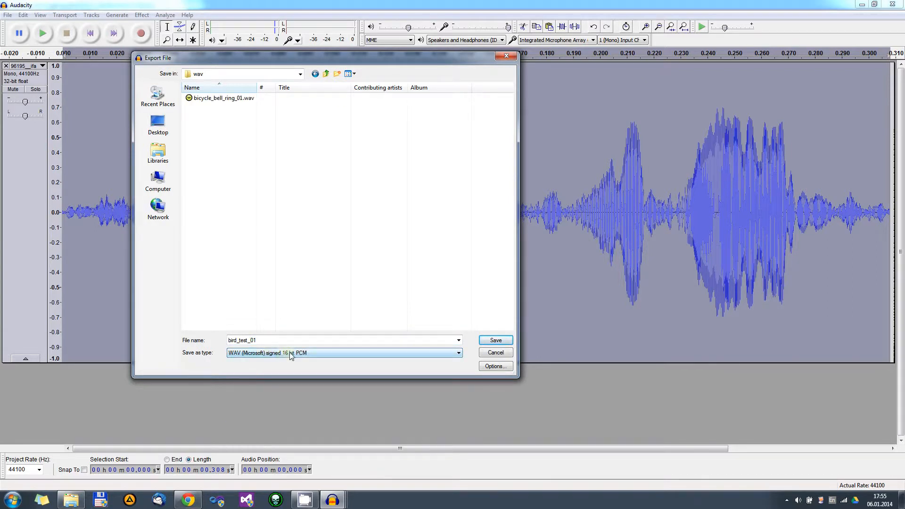
pyautogui.click(492, 345)
pyautogui.click(478, 274)
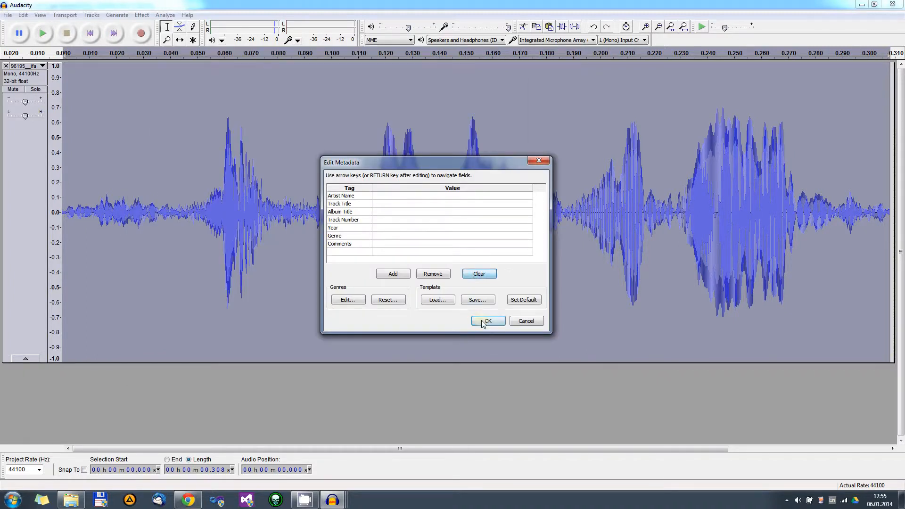
pyautogui.click(486, 321)
# Export the phrase again as an Ogg Vorbis file named bird_test_01 in the converted/ogg folder, leaving the metadata empty.
pyautogui.click(8, 16)
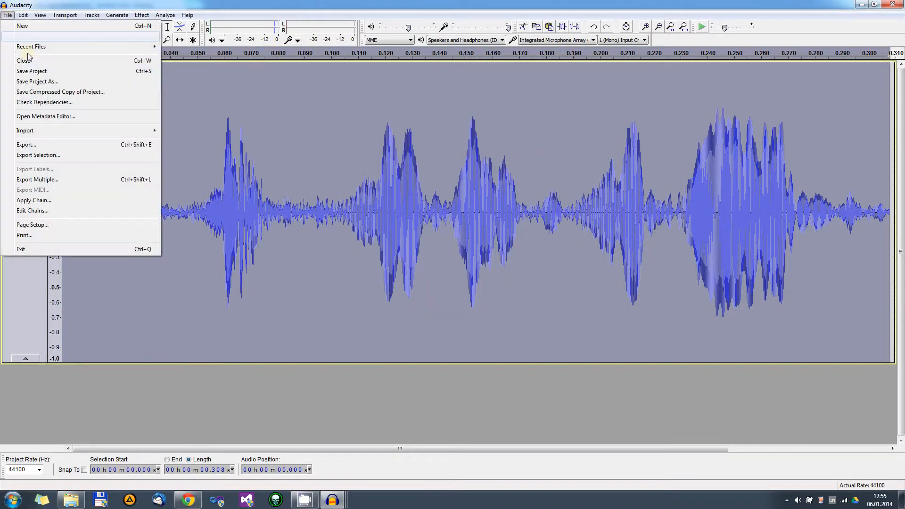
pyautogui.click(28, 144)
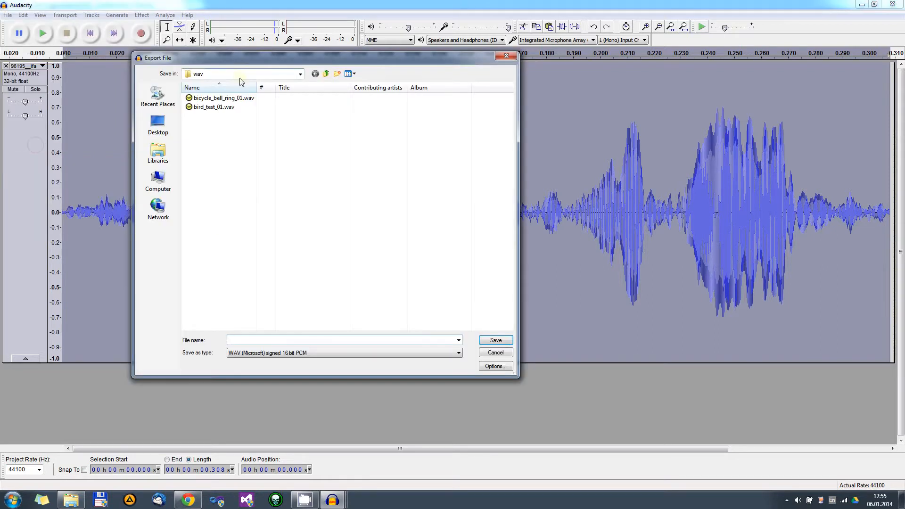
pyautogui.click(326, 74)
pyautogui.click(194, 100)
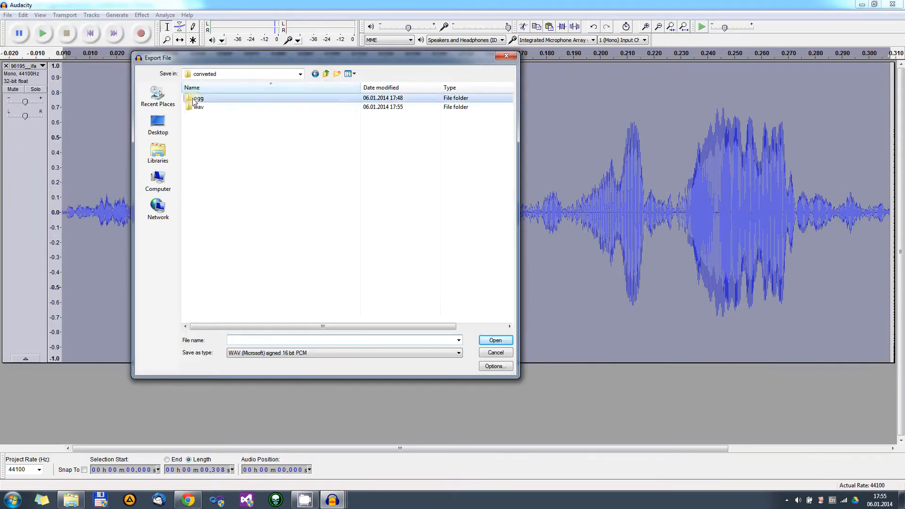
pyautogui.doubleClick(194, 100)
pyautogui.click(282, 357)
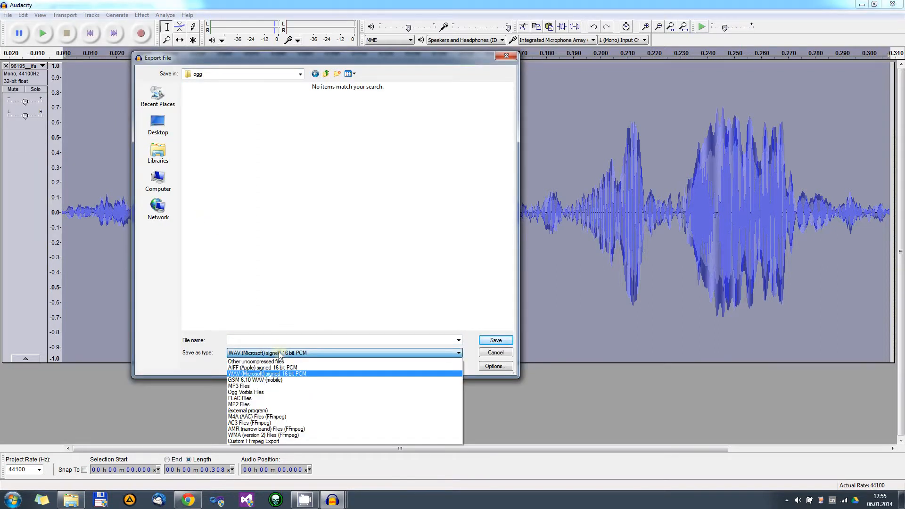
pyautogui.click(248, 392)
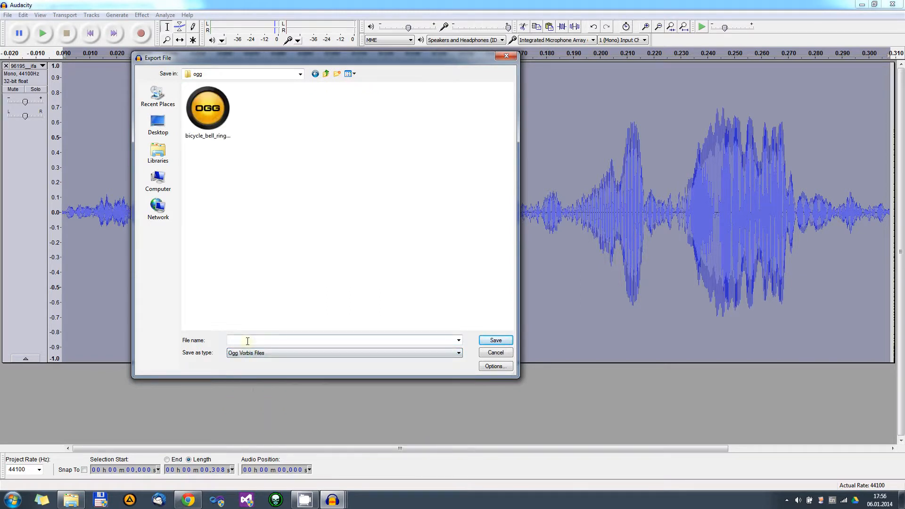
pyautogui.write('bird_test_01')
pyautogui.click(500, 342)
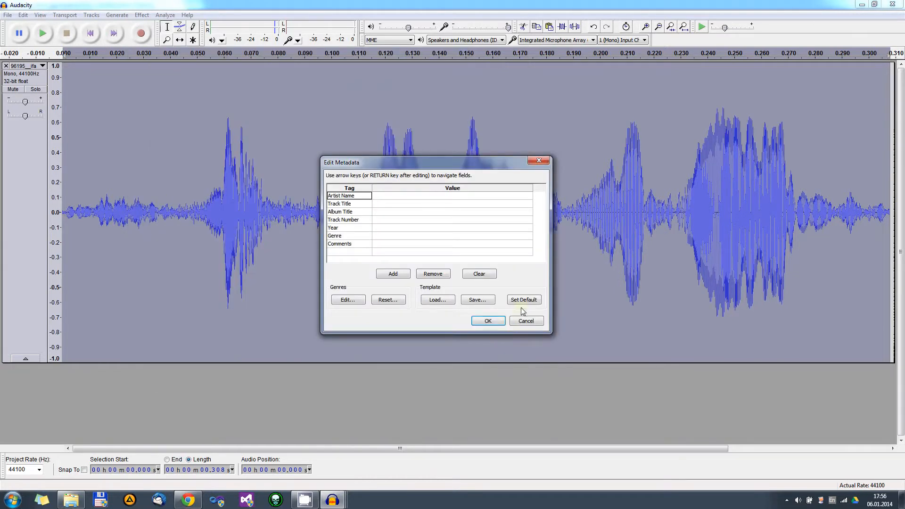
pyautogui.click(480, 319)
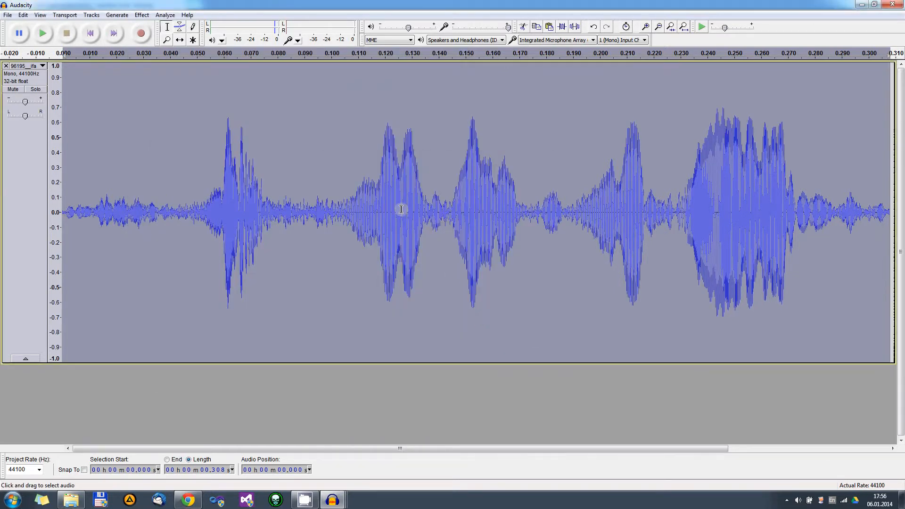
# Close the pasted phrase, the trimmed chirp, the full Carolina wren recording and the birds-01 project without saving changes.
pyautogui.click(893, 4)
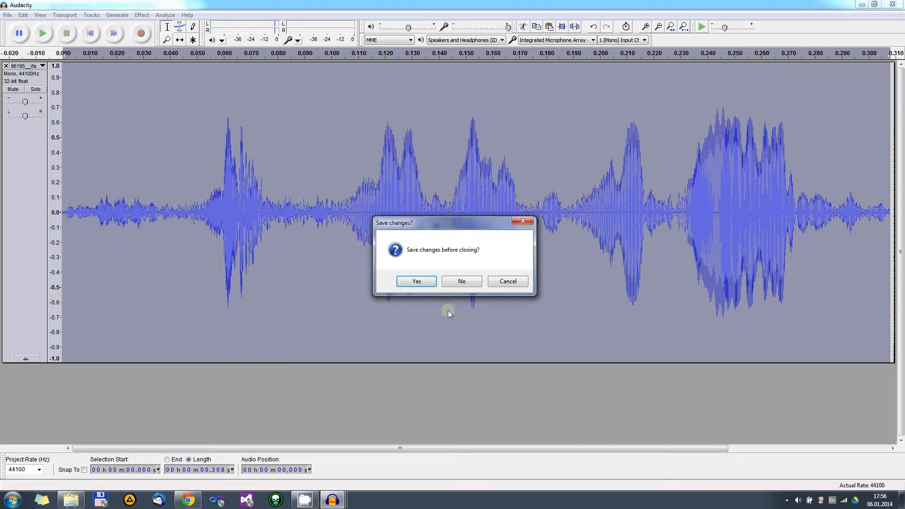
pyautogui.click(451, 282)
pyautogui.click(893, 4)
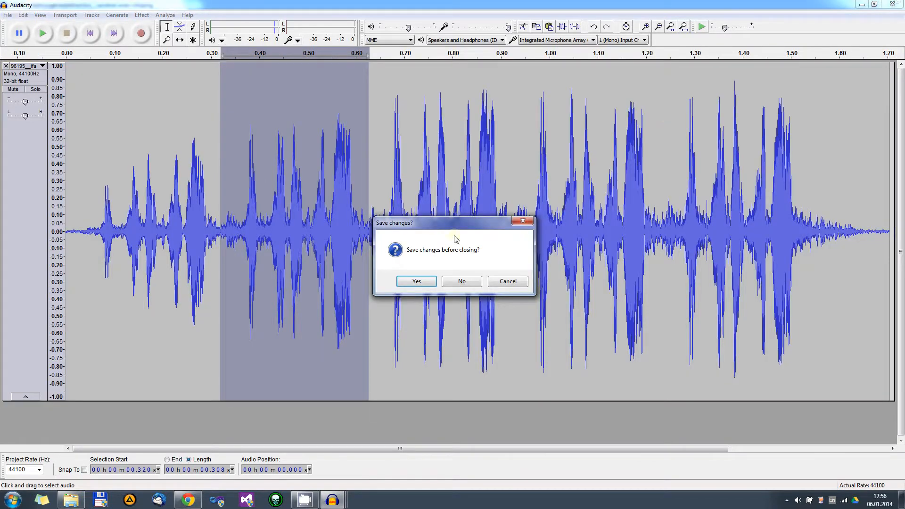
pyautogui.click(452, 282)
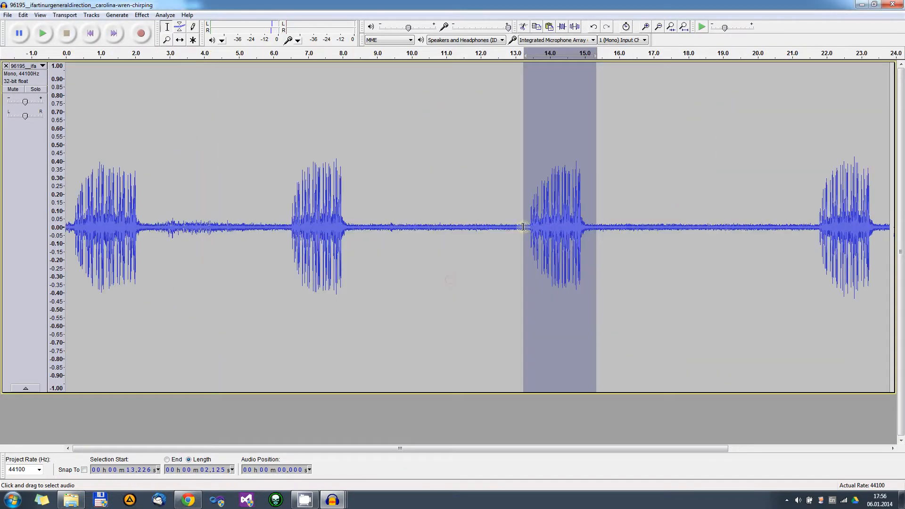
pyautogui.click(893, 5)
pyautogui.click(462, 281)
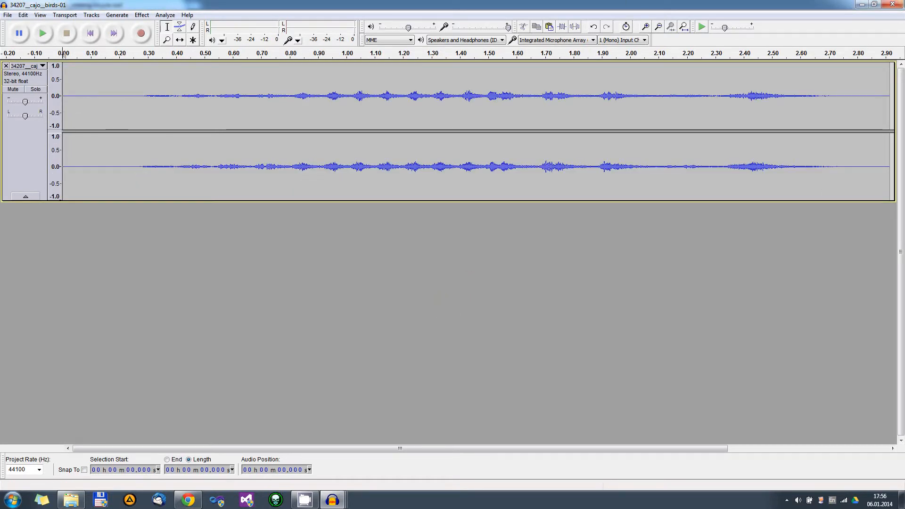
pyautogui.click(891, 4)
pyautogui.click(461, 283)
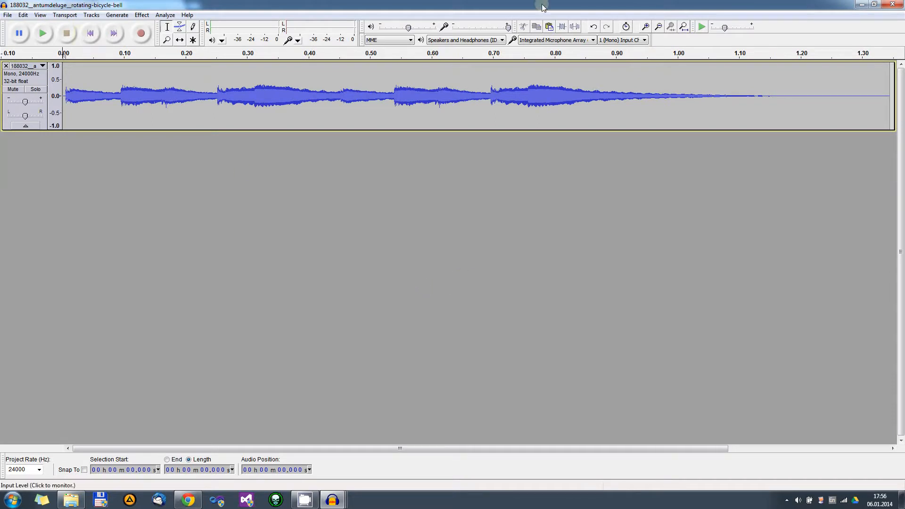
# Play the rotating-bicycle-bell and bicycle-bell-2 recordings once each, closing each project without saving changes.
pyautogui.click(42, 32)
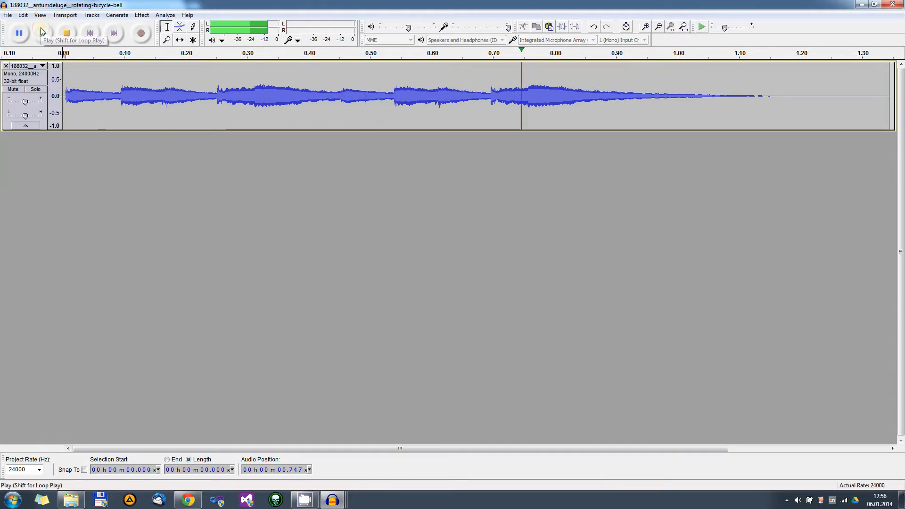
pyautogui.click(893, 5)
pyautogui.click(456, 282)
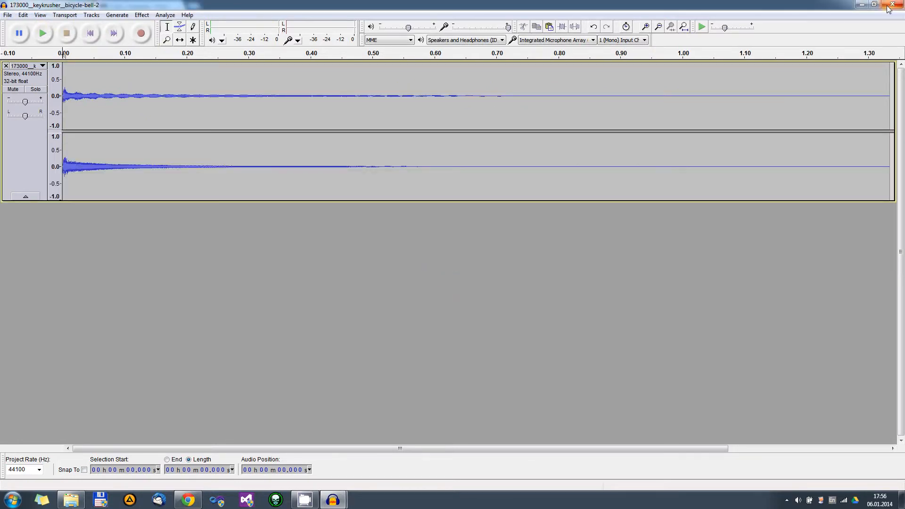
pyautogui.click(43, 34)
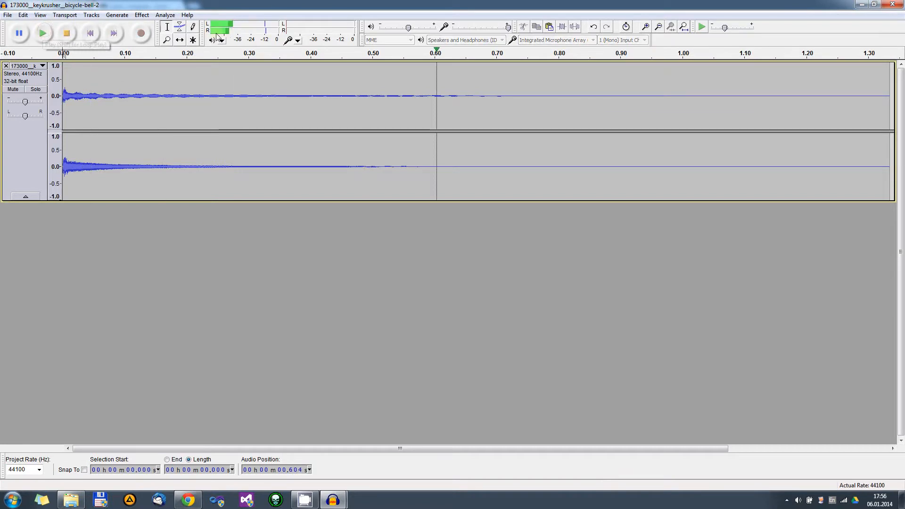
pyautogui.click(893, 4)
pyautogui.click(462, 280)
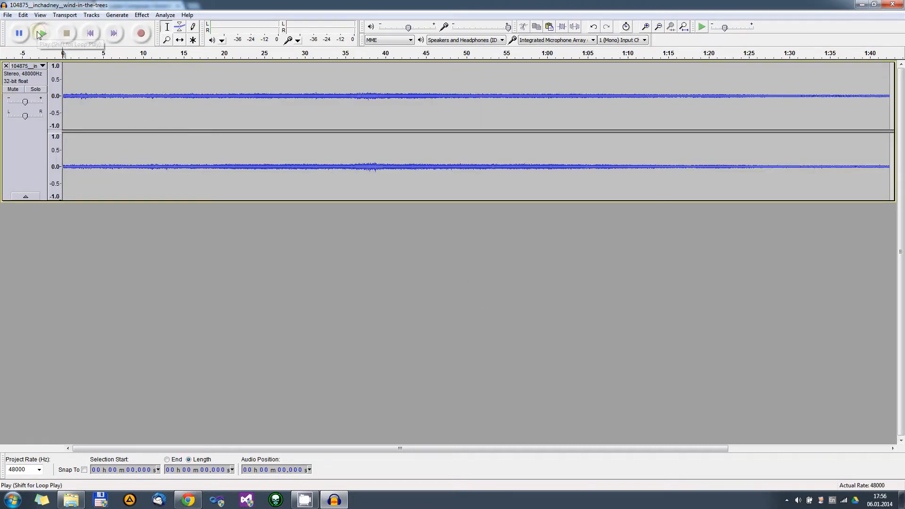
# Play the start of the wind-in-the-trees recording and convert its enlarged stereo track to mono.
pyautogui.click(38, 33)
pyautogui.click(67, 34)
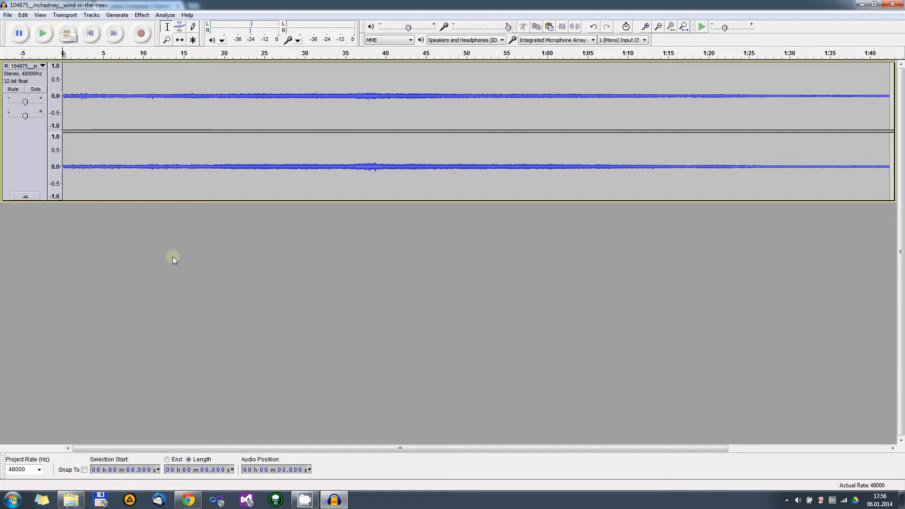
pyautogui.moveTo(178, 202); pyautogui.dragTo(169, 400)
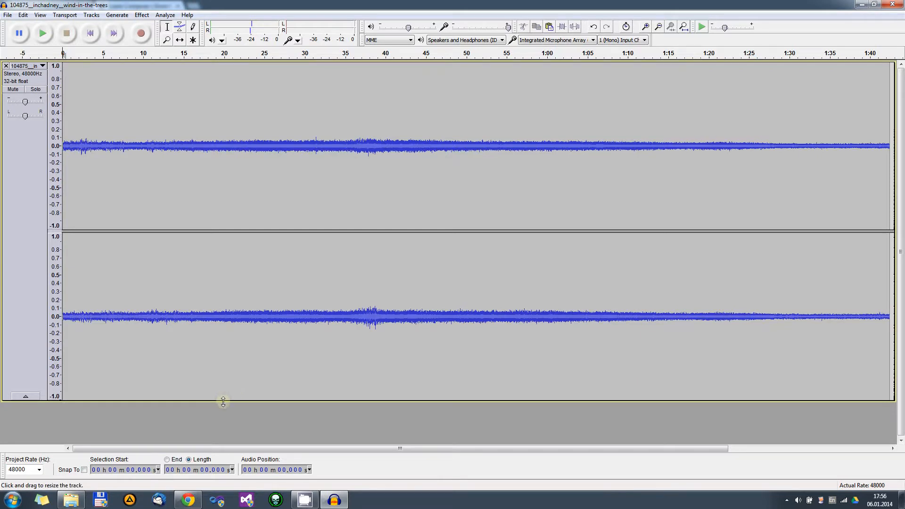
pyautogui.moveTo(224, 402); pyautogui.dragTo(222, 422)
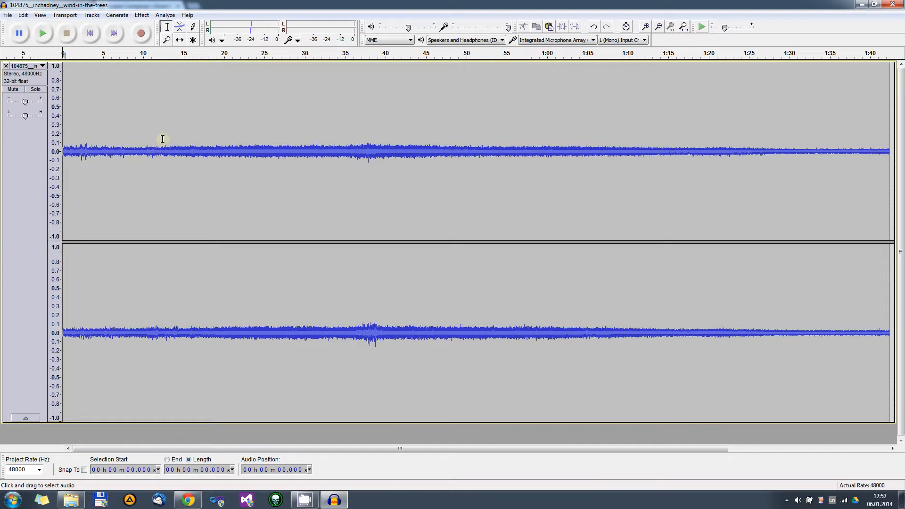
pyautogui.click(117, 15)
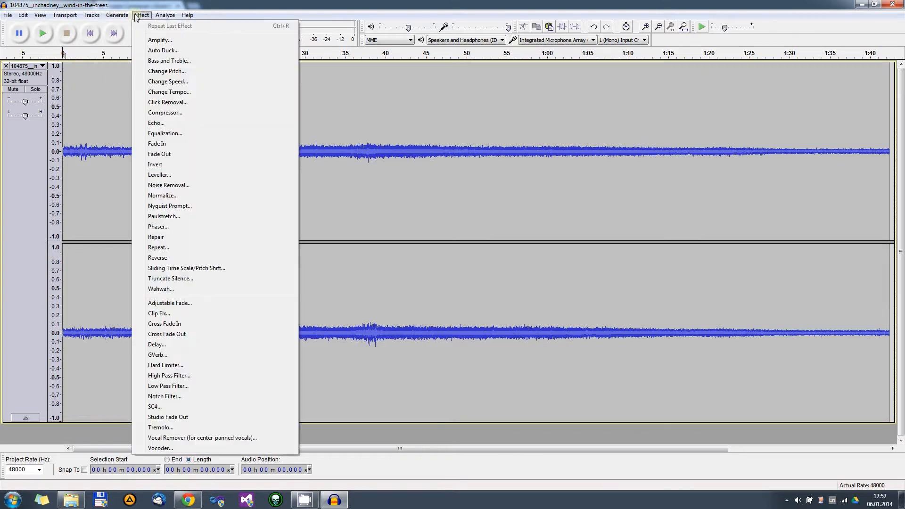
pyautogui.moveTo(91, 15)
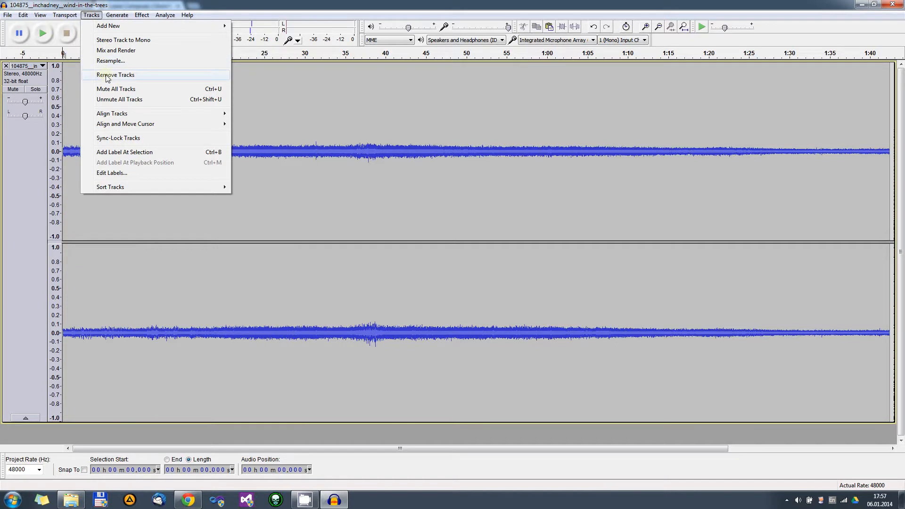
pyautogui.click(112, 41)
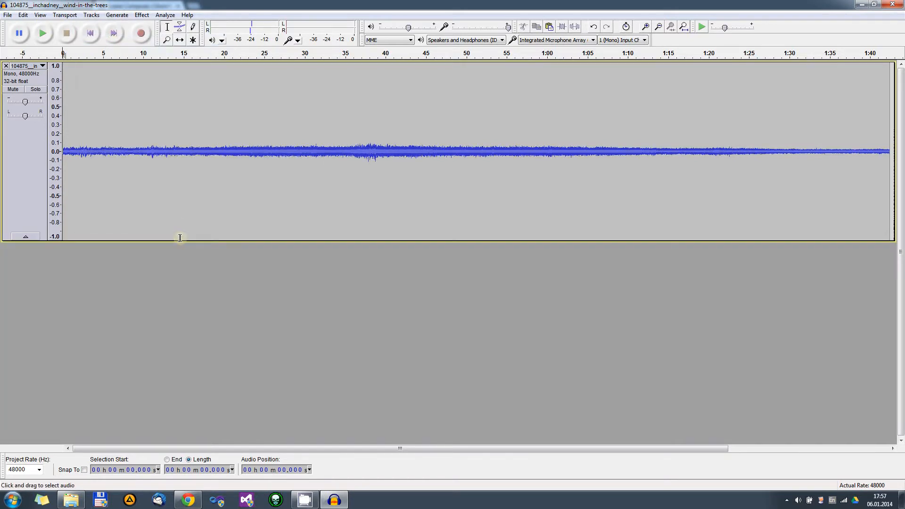
# Enlarge and normalize the whole mono wind-in-the-trees track, playing its first second or so to check the level.
pyautogui.moveTo(180, 238); pyautogui.dragTo(168, 401)
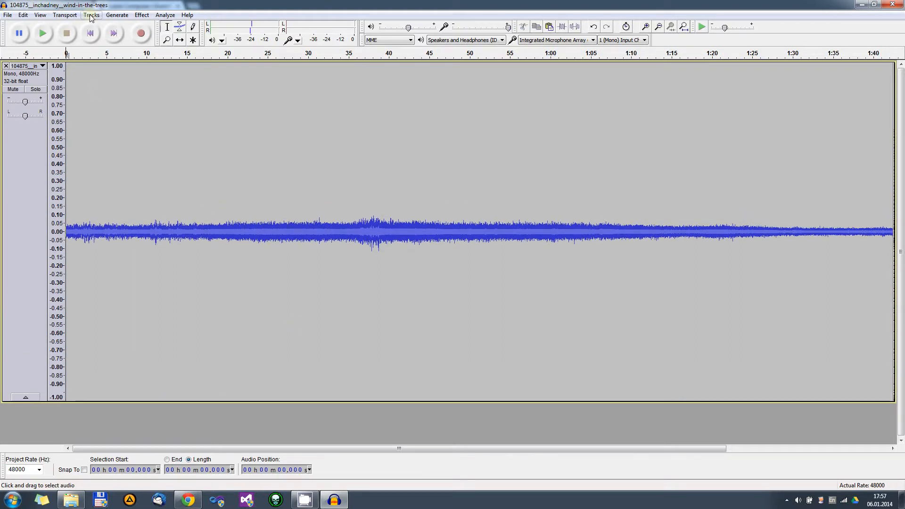
pyautogui.click(141, 16)
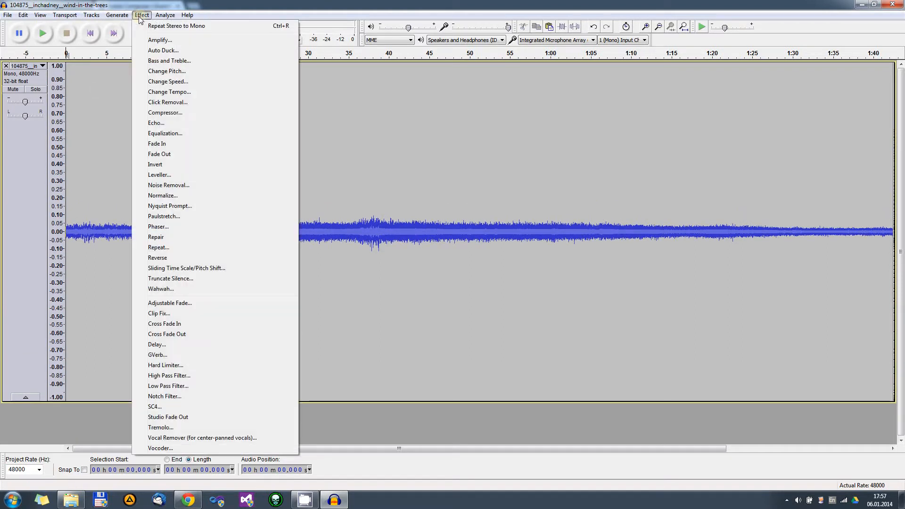
pyautogui.click(162, 196)
pyautogui.click(461, 278)
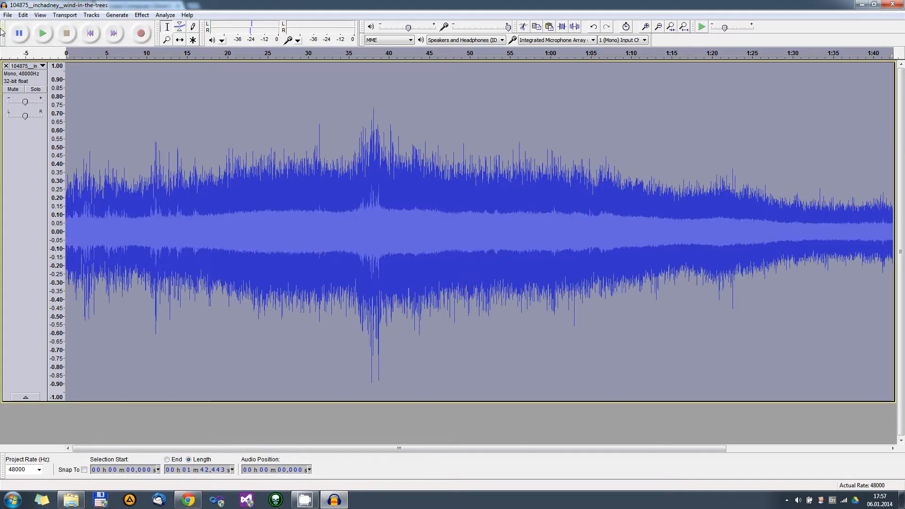
pyautogui.click(42, 35)
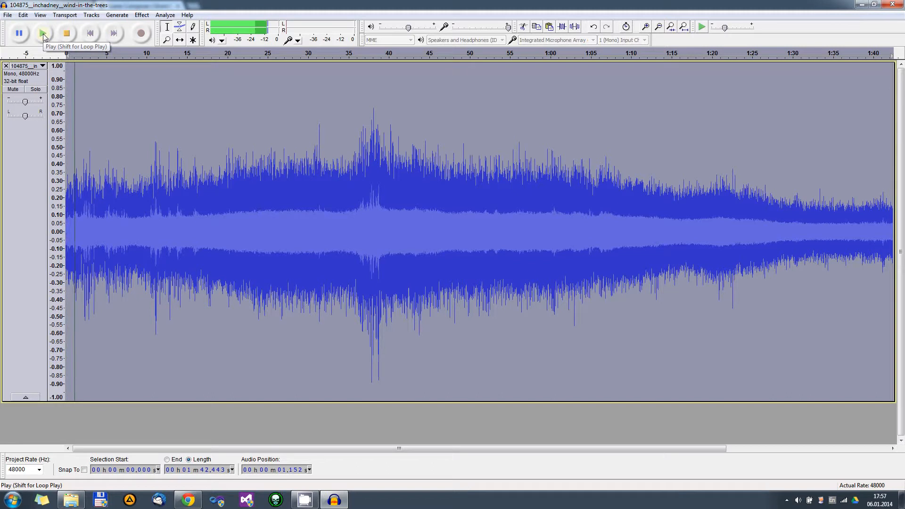
pyautogui.click(66, 33)
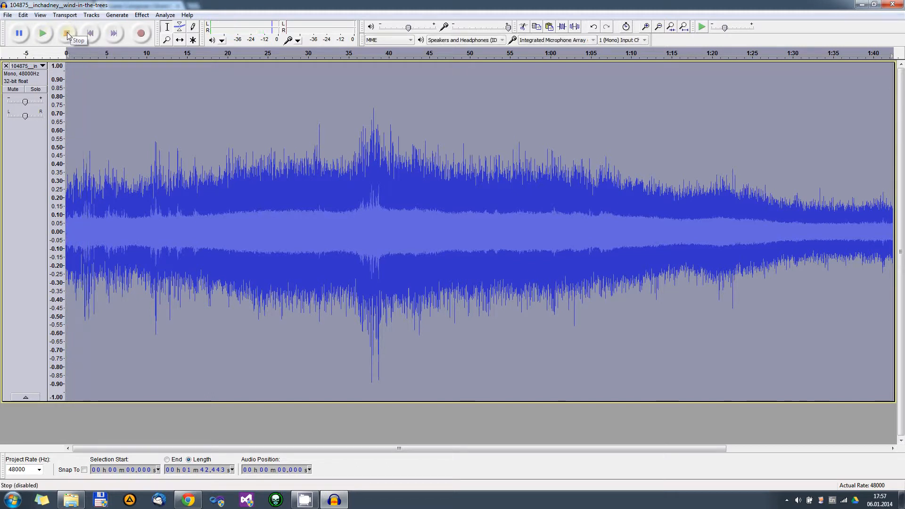
# Select about 10.4 seconds of the wind track starting near 20.3 seconds and play the first several seconds of it.
pyautogui.click(165, 115)
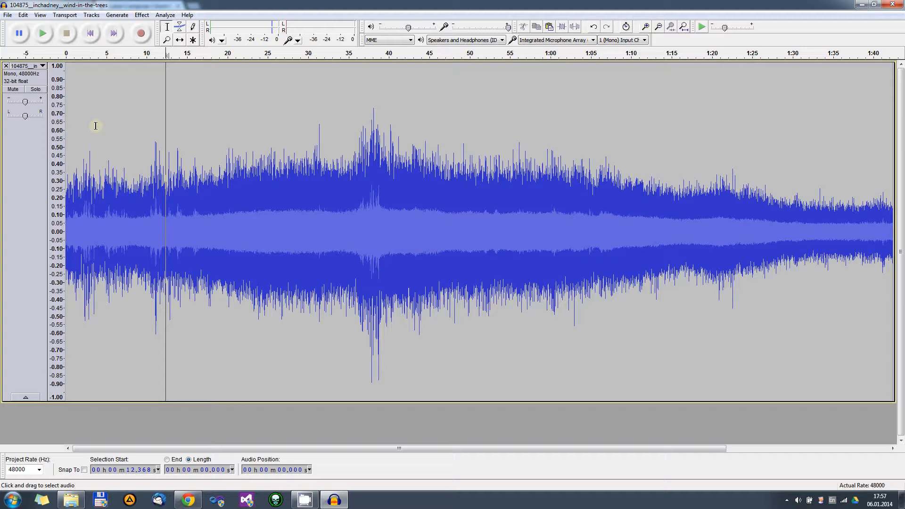
pyautogui.click(230, 159)
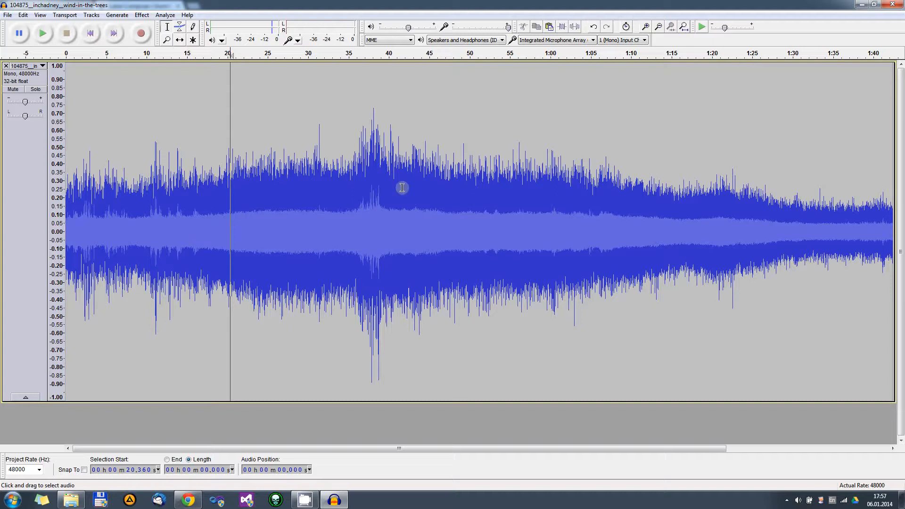
pyautogui.click(234, 196)
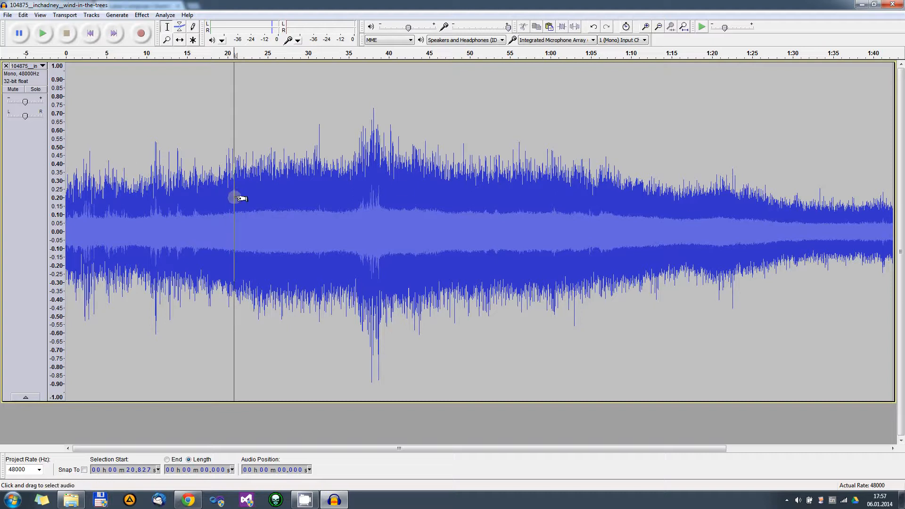
pyautogui.moveTo(230, 197); pyautogui.dragTo(313, 210)
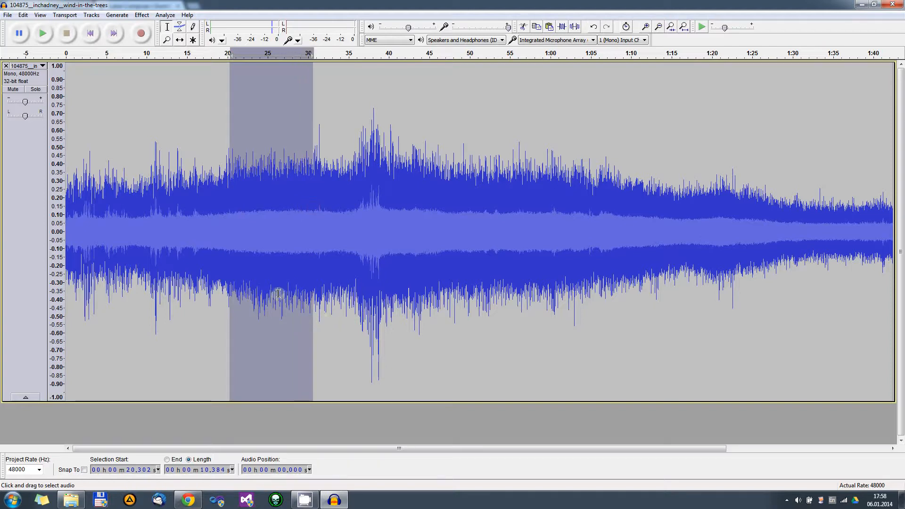
pyautogui.click(47, 35)
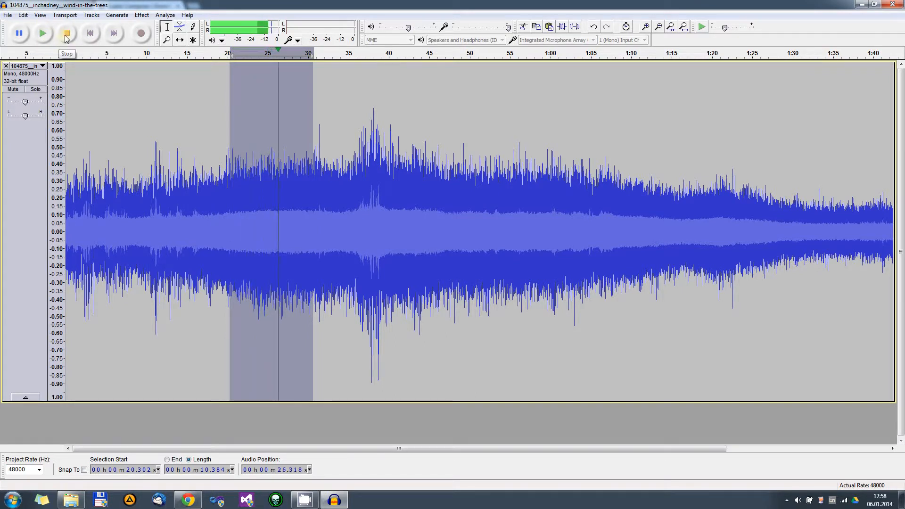
pyautogui.click(64, 37)
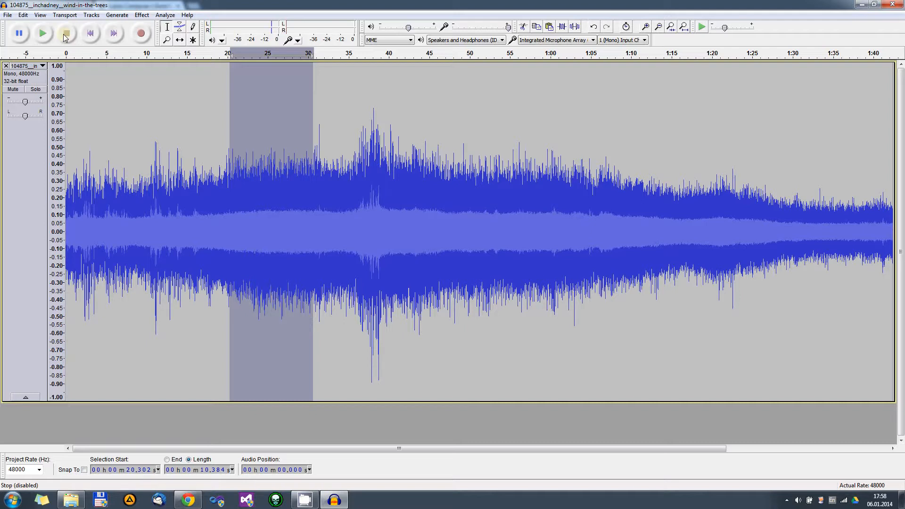
pyautogui.moveTo(428, 174); pyautogui.dragTo(551, 184)
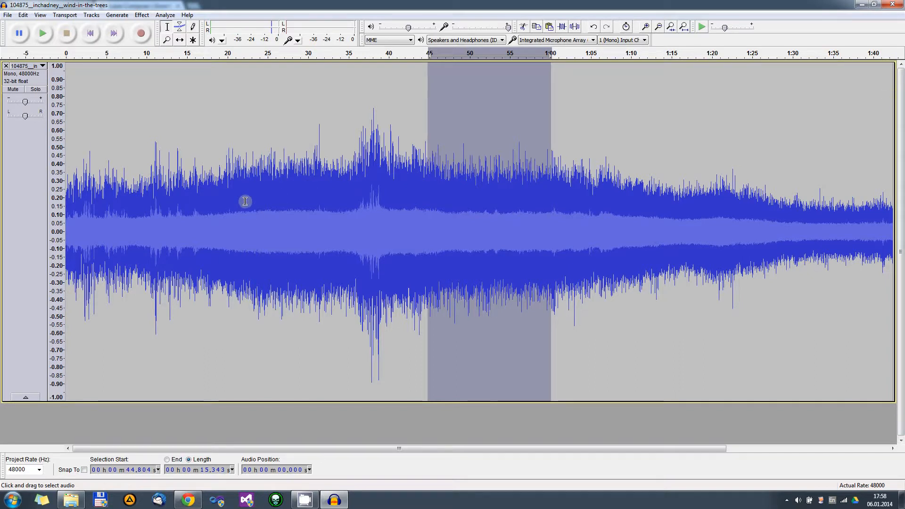
pyautogui.moveTo(233, 203); pyautogui.dragTo(316, 213)
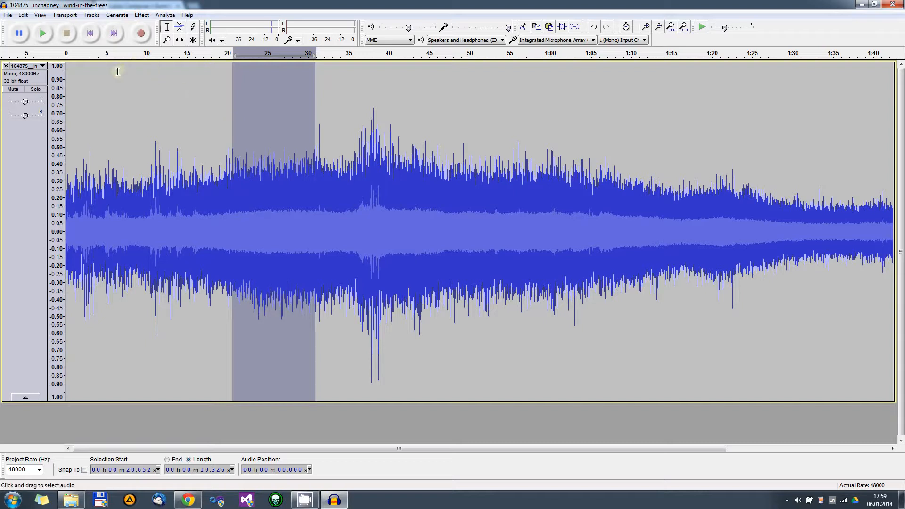
pyautogui.click(334, 154)
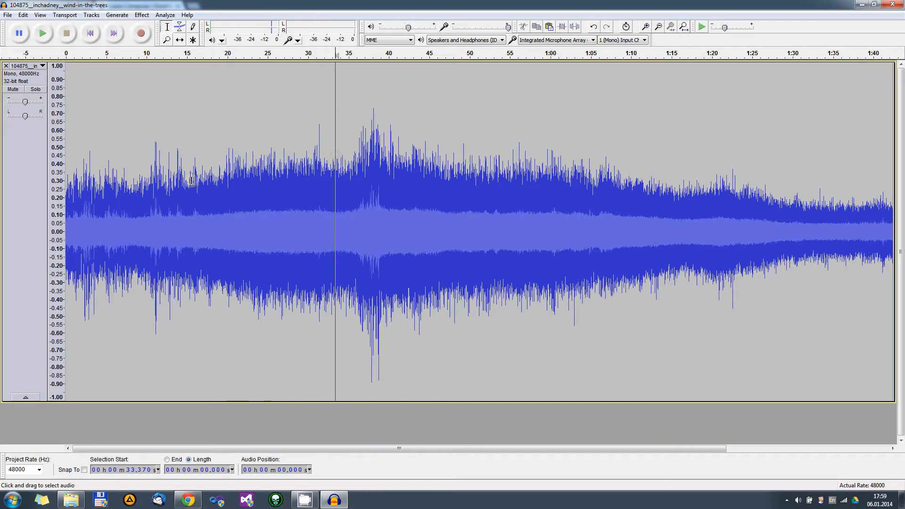
pyautogui.moveTo(165, 198); pyautogui.dragTo(174, 199)
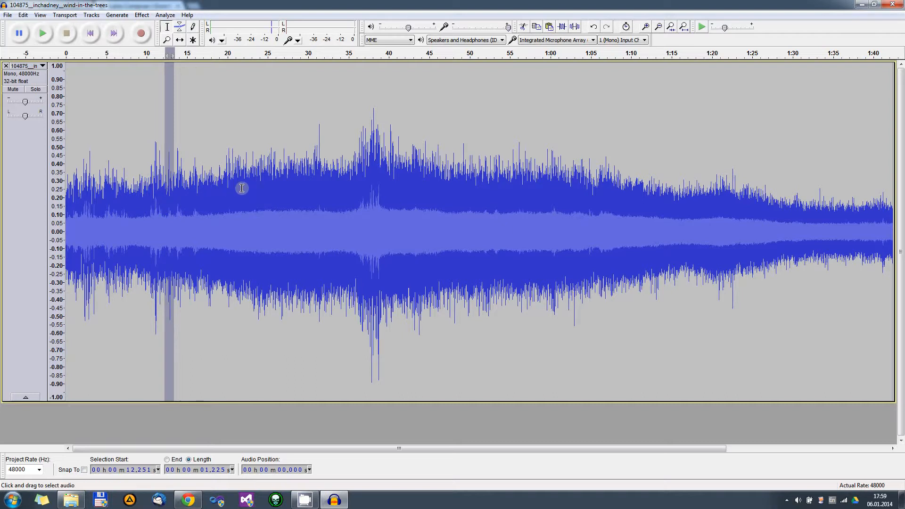
pyautogui.moveTo(238, 187); pyautogui.dragTo(312, 188)
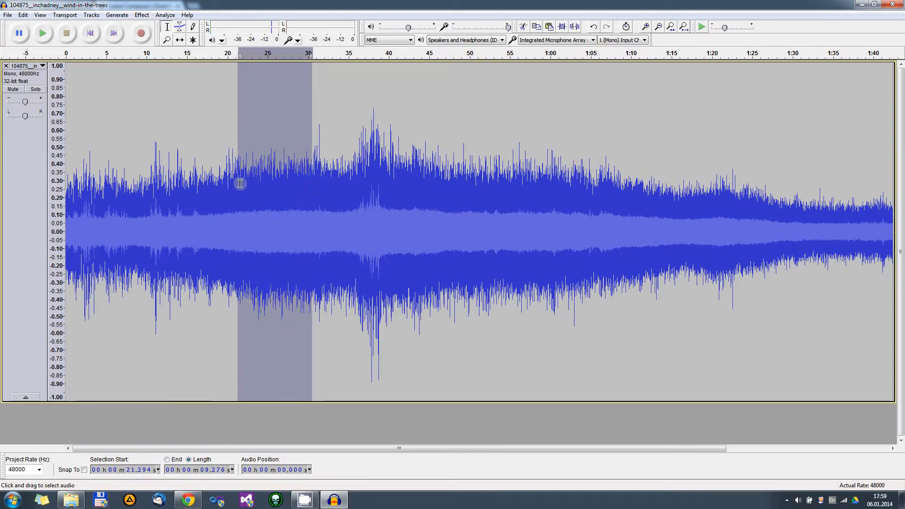
# Select about 2 seconds of the wind track starting near 22.8 seconds, play it as a loop, and stop playback.
pyautogui.moveTo(250, 187); pyautogui.dragTo(266, 188)
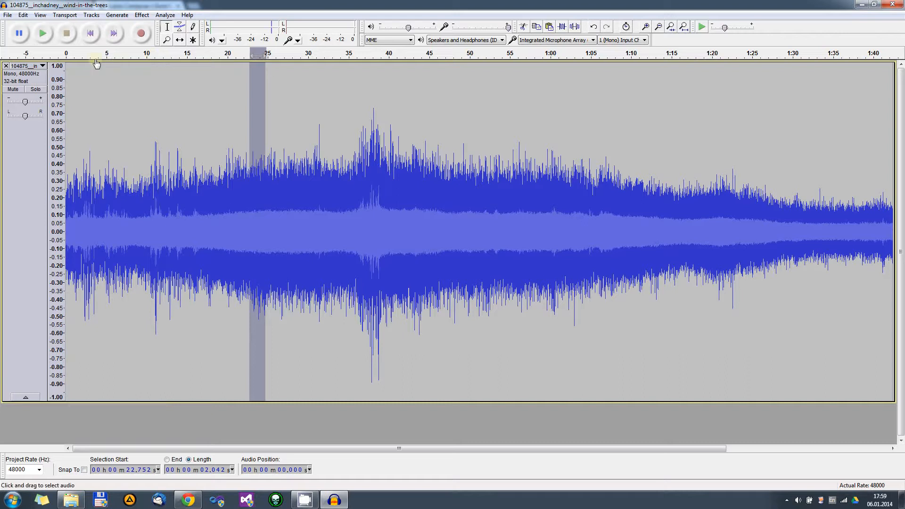
pyautogui.press('shift')
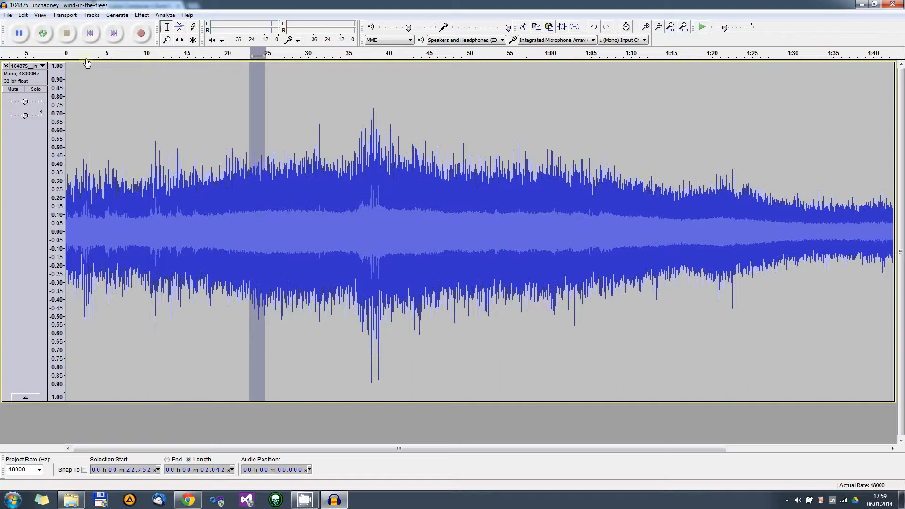
pyautogui.keyDown('shift'); pyautogui.click(42, 34); pyautogui.keyUp('shift')
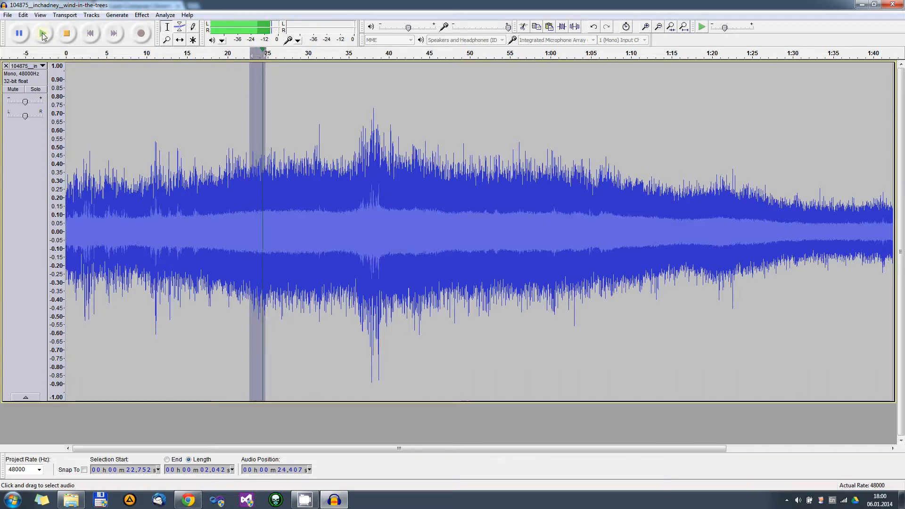
pyautogui.click(65, 33)
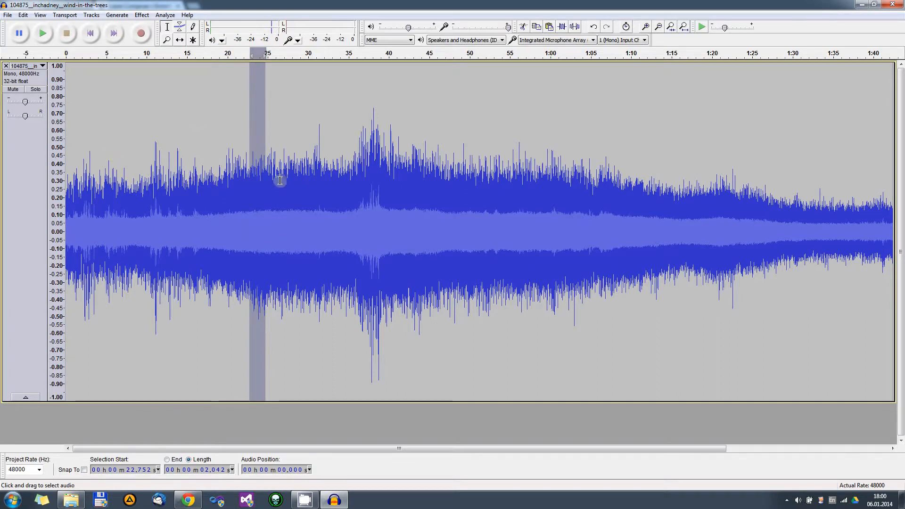
# Select about 1.6 s of the wind track starting near 35.4 s, just before the loudest peak, and play it.
pyautogui.moveTo(356, 201); pyautogui.dragTo(363, 205)
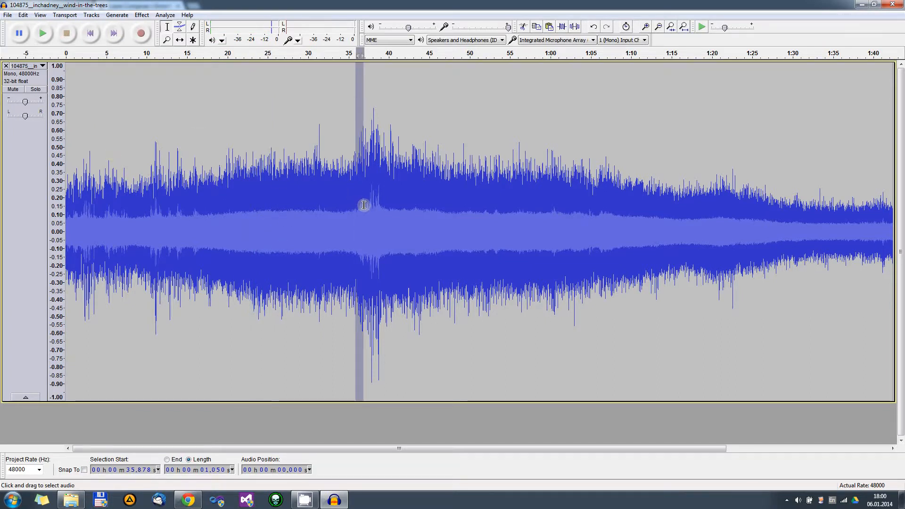
pyautogui.click(385, 213)
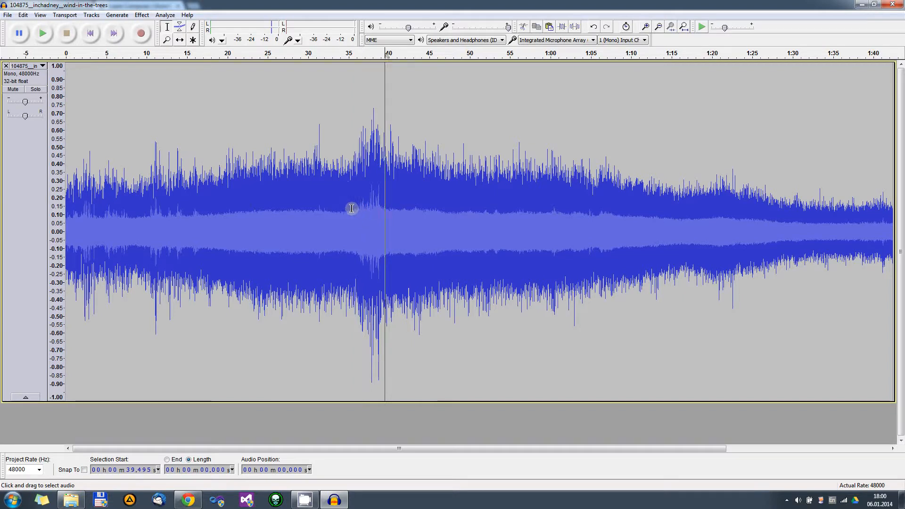
pyautogui.moveTo(352, 209); pyautogui.dragTo(365, 211)
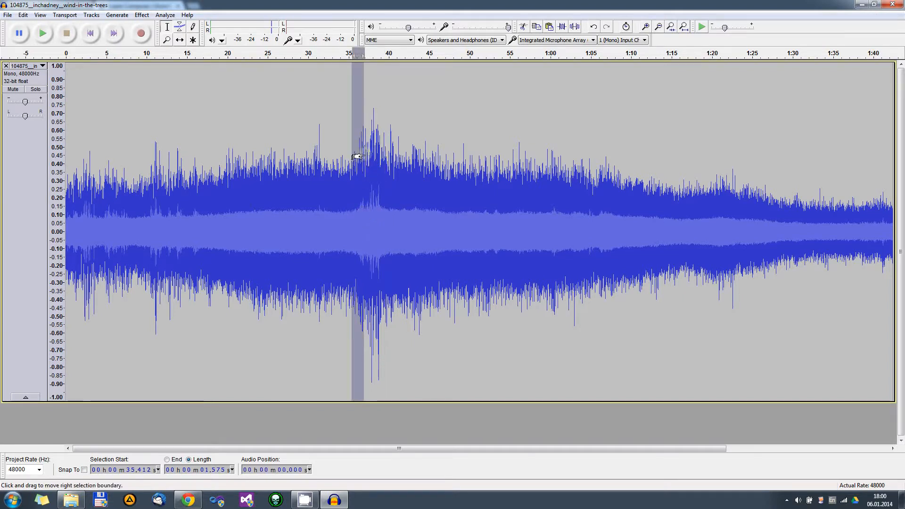
pyautogui.click(44, 33)
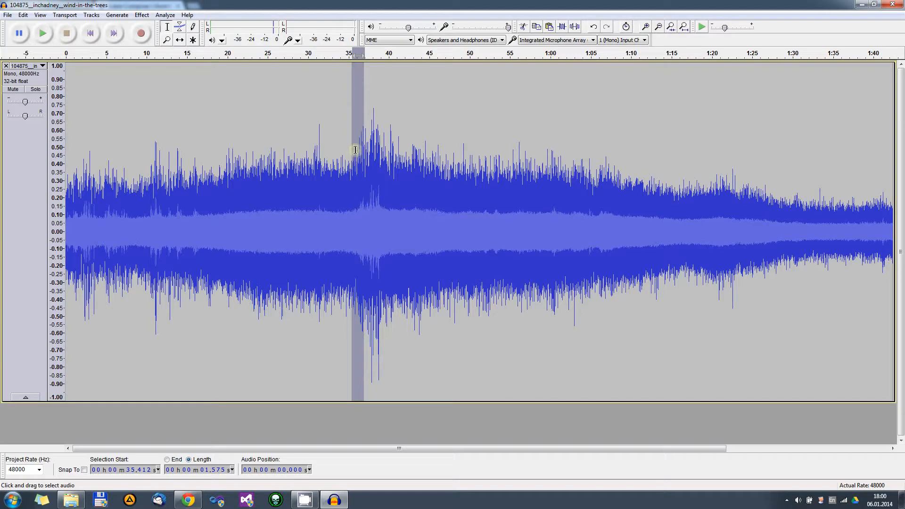
# Select an even stretch of the wind track, about 8.7 s long from about 21.8 s, and listen to it.
pyautogui.click(213, 213)
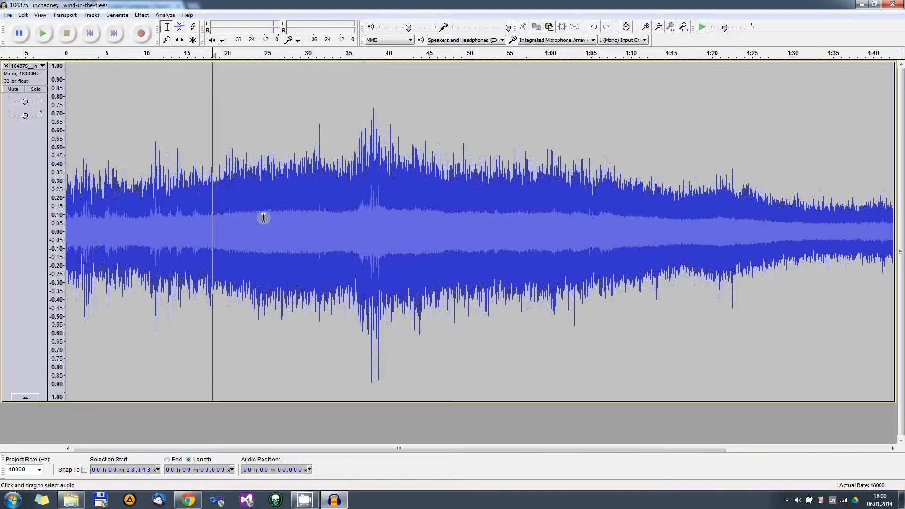
pyautogui.moveTo(231, 218); pyautogui.dragTo(307, 228)
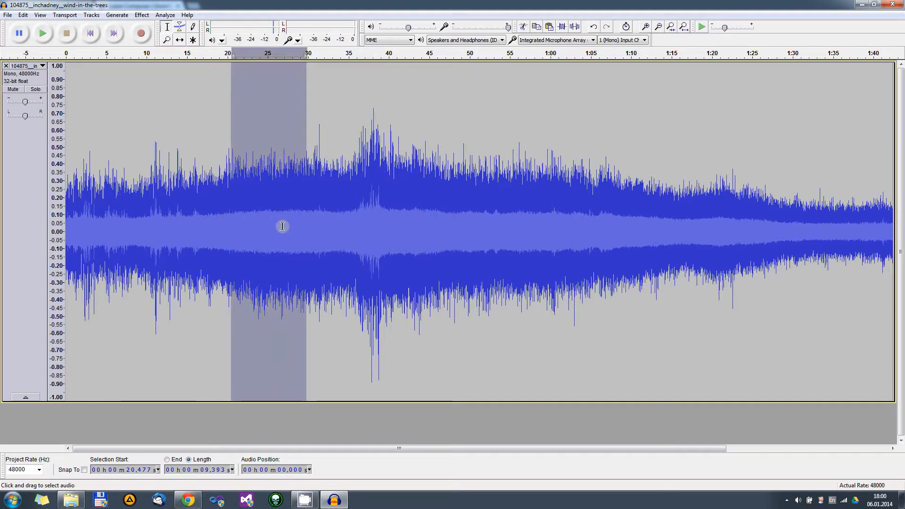
pyautogui.click(244, 218)
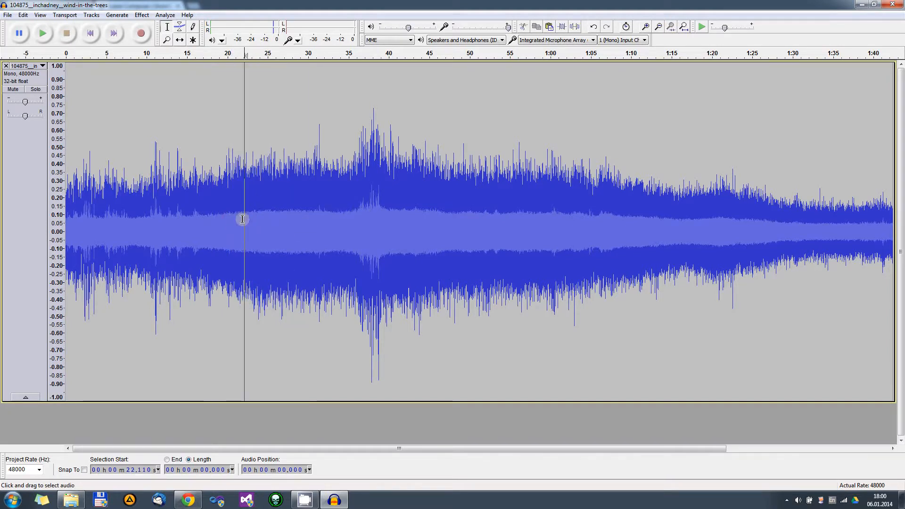
pyautogui.moveTo(242, 218); pyautogui.dragTo(312, 226)
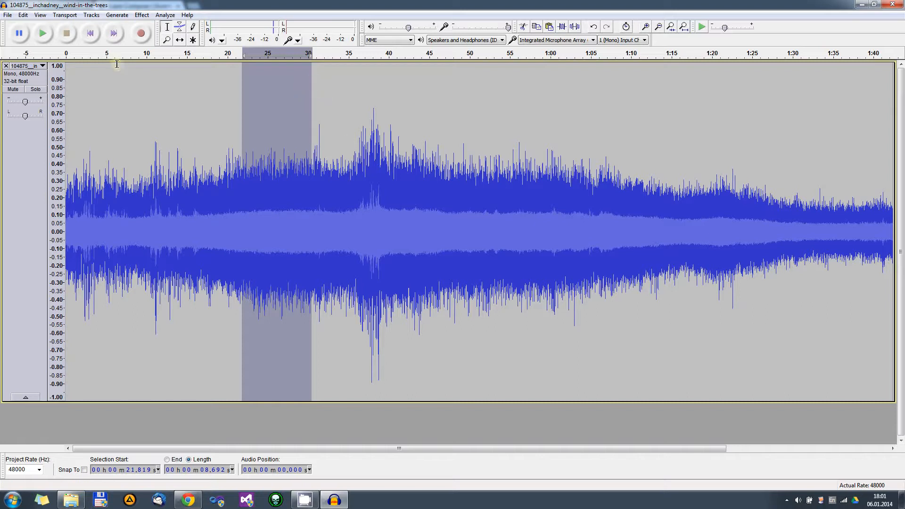
pyautogui.click(42, 34)
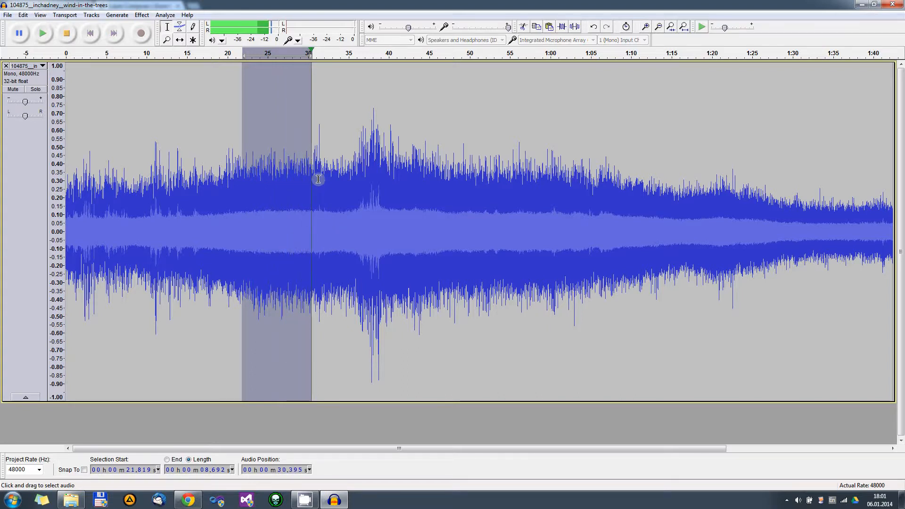
pyautogui.press('space')
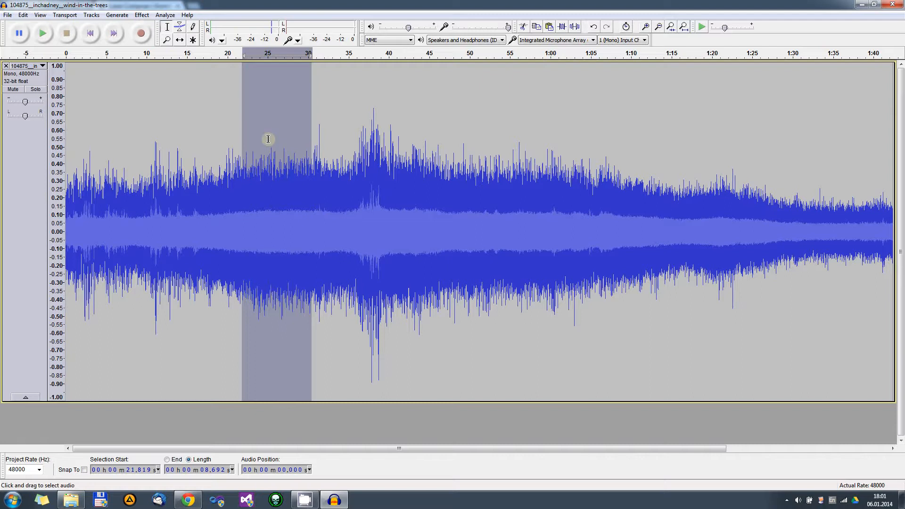
# Copy the selected wind section into a new project and fit it to the window width.
pyautogui.click(23, 16)
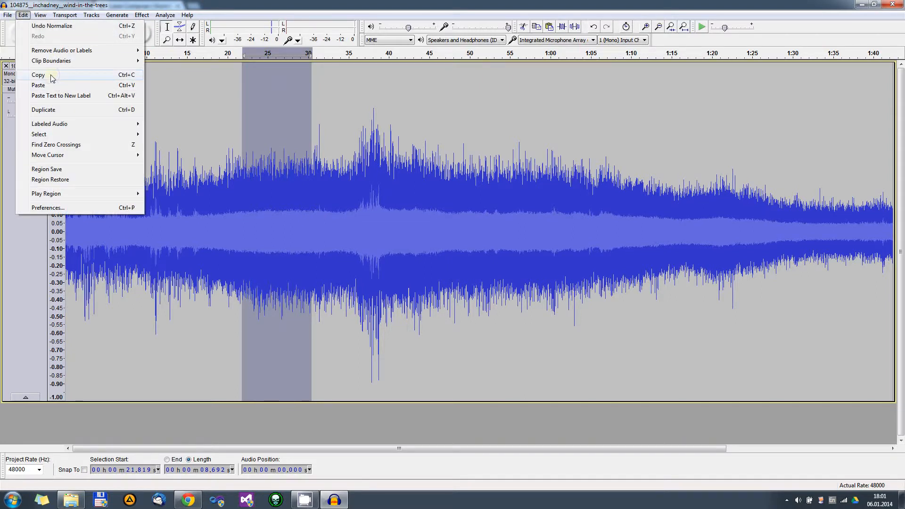
pyautogui.click(52, 77)
pyautogui.click(8, 15)
pyautogui.click(24, 27)
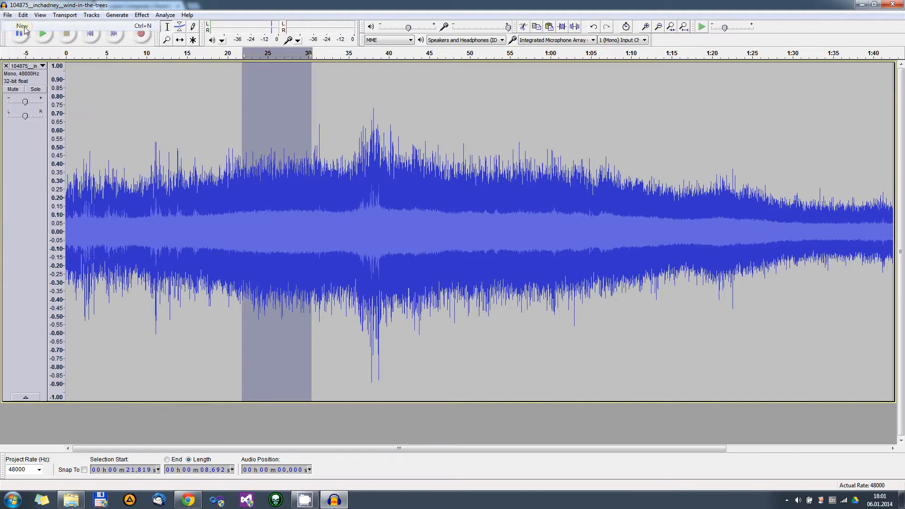
pyautogui.click(23, 14)
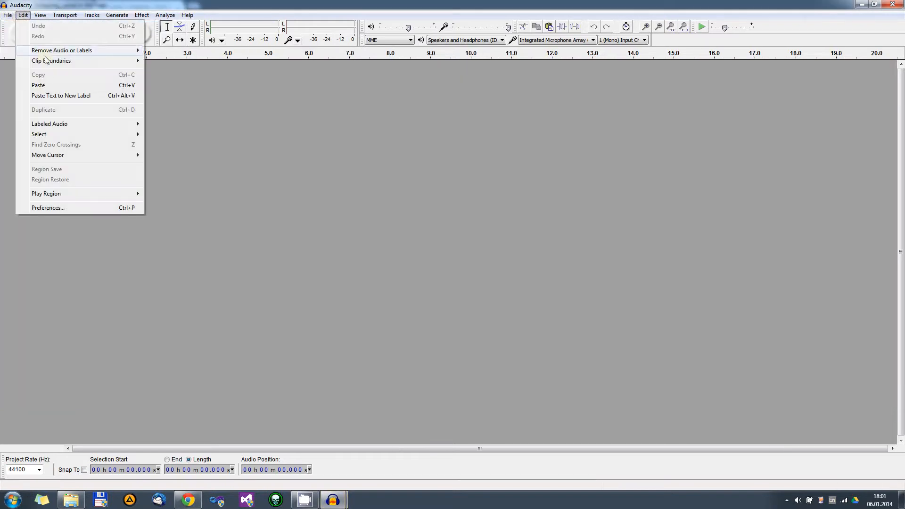
pyautogui.click(38, 85)
pyautogui.moveTo(199, 131); pyautogui.dragTo(198, 391)
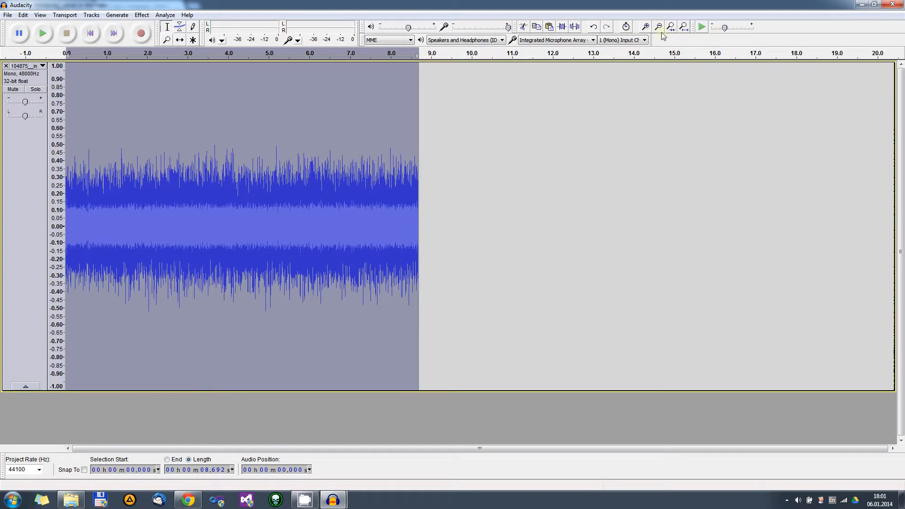
pyautogui.click(684, 27)
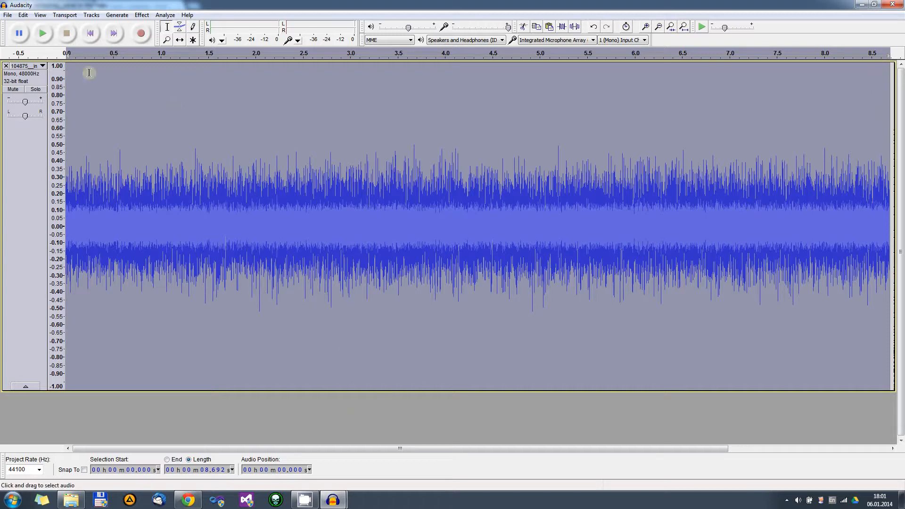
pyautogui.click(22, 14)
pyautogui.click(7, 15)
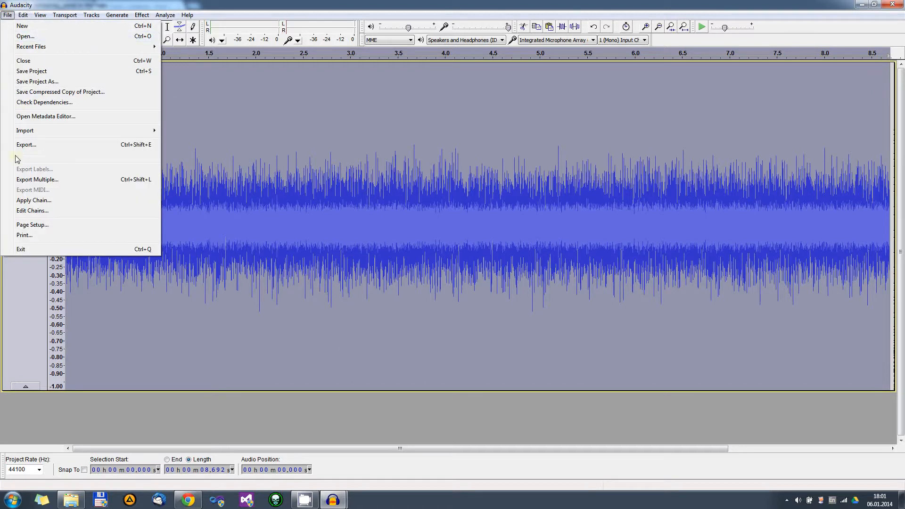
pyautogui.click(166, 4)
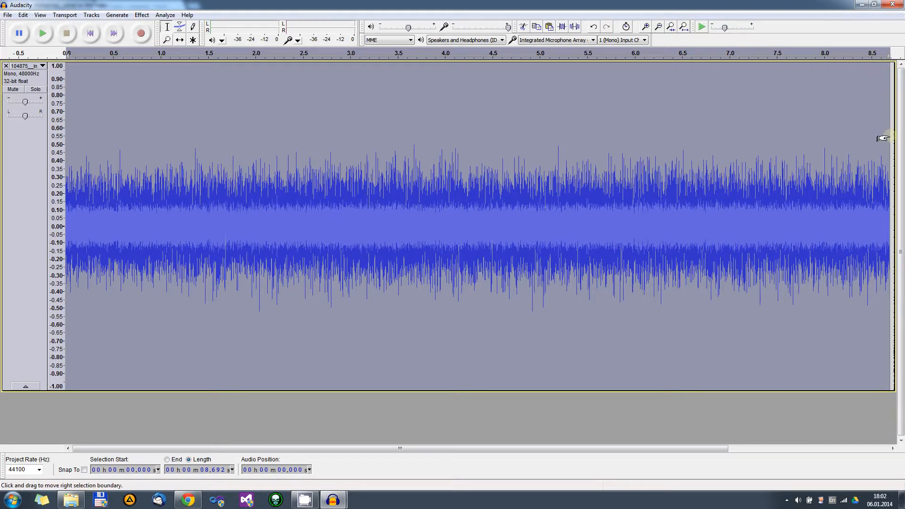
# Close both the new project and the original wind recording without saving changes.
pyautogui.click(896, 5)
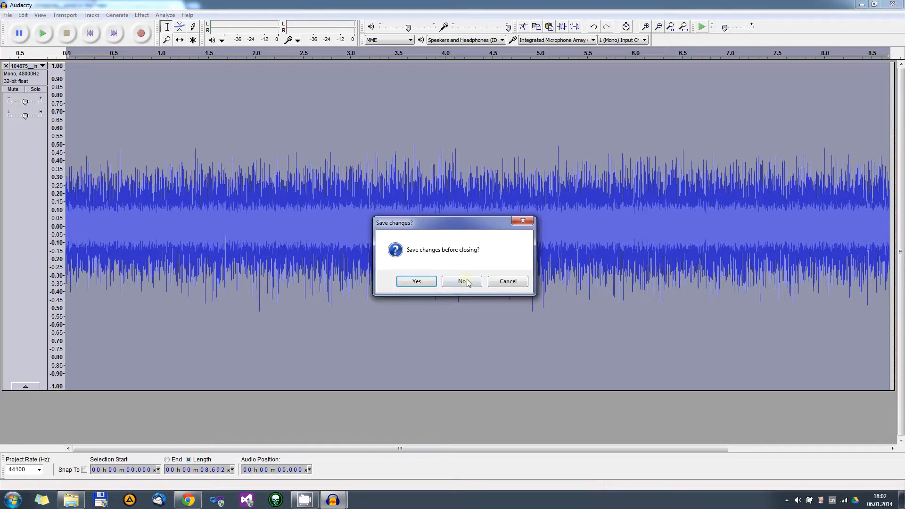
pyautogui.click(462, 281)
pyautogui.click(893, 5)
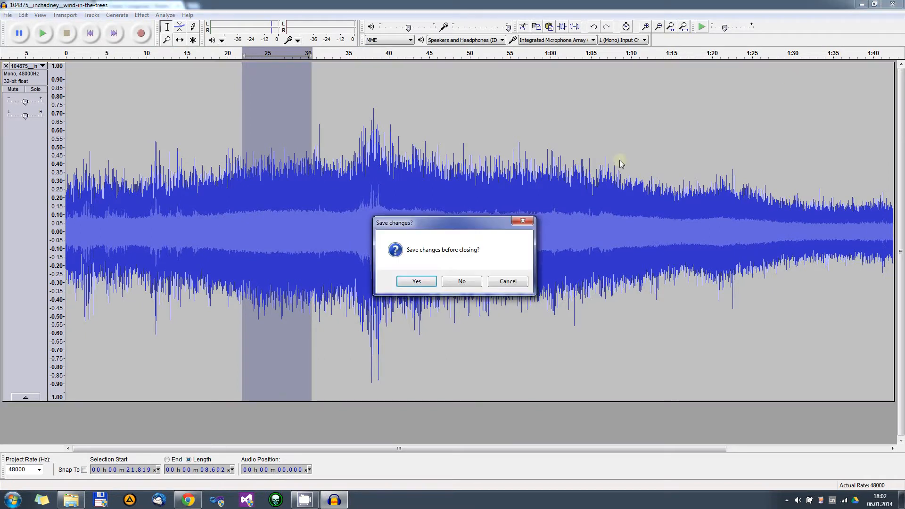
pyautogui.click(461, 282)
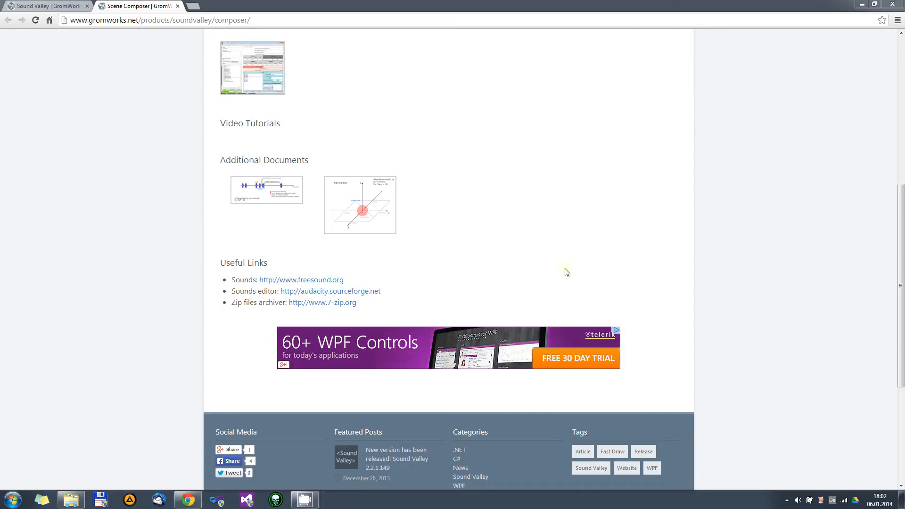
# Switch to Windows Explorer, open the wav folder inside Sounds\converted and widen the Name column to show full file names.
pyautogui.click(717, 281)
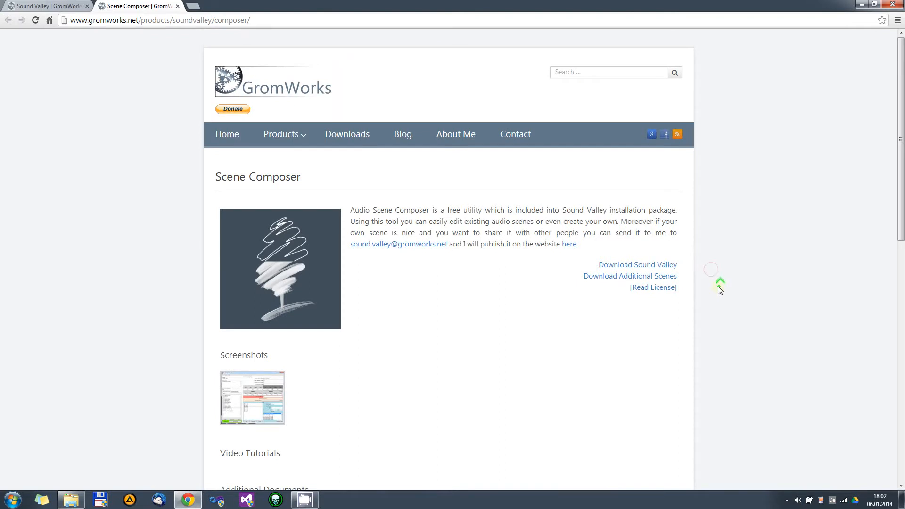
pyautogui.click(61, 504)
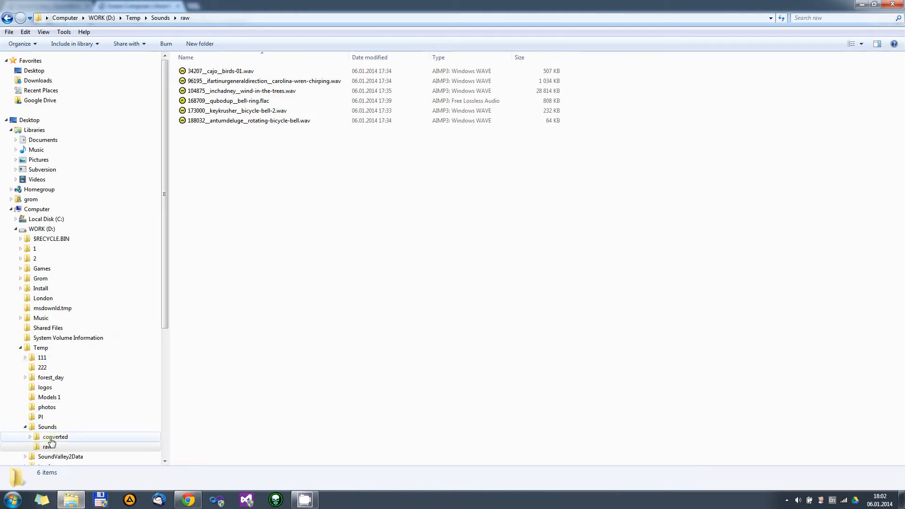
pyautogui.moveTo(164, 229); pyautogui.dragTo(165, 367)
pyautogui.click(55, 245)
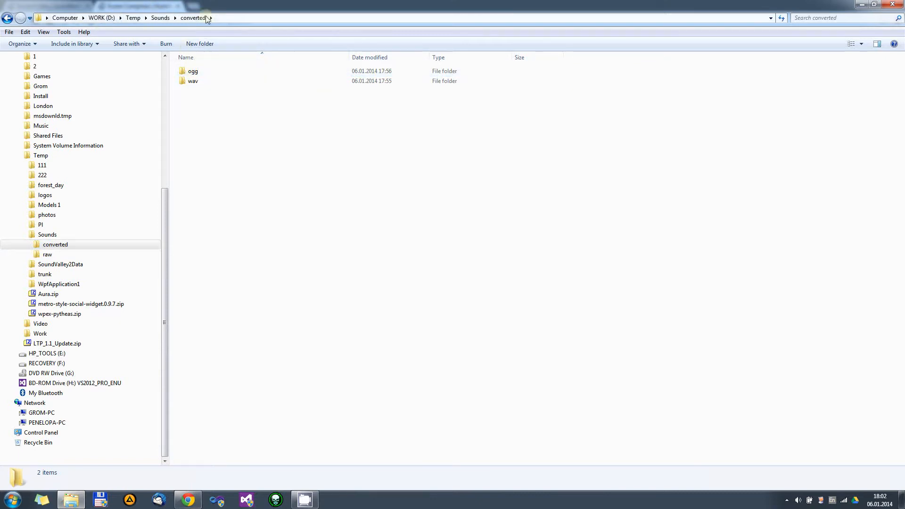
pyautogui.click(33, 244)
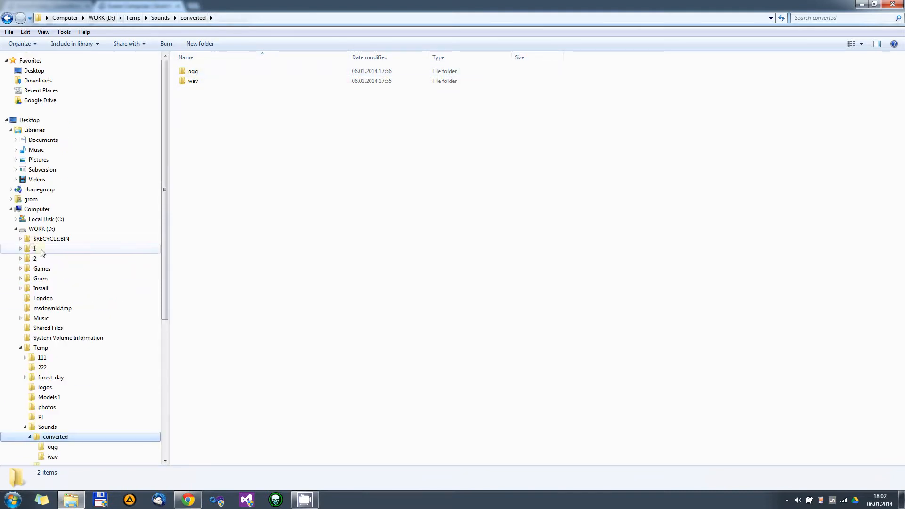
pyautogui.click(55, 327)
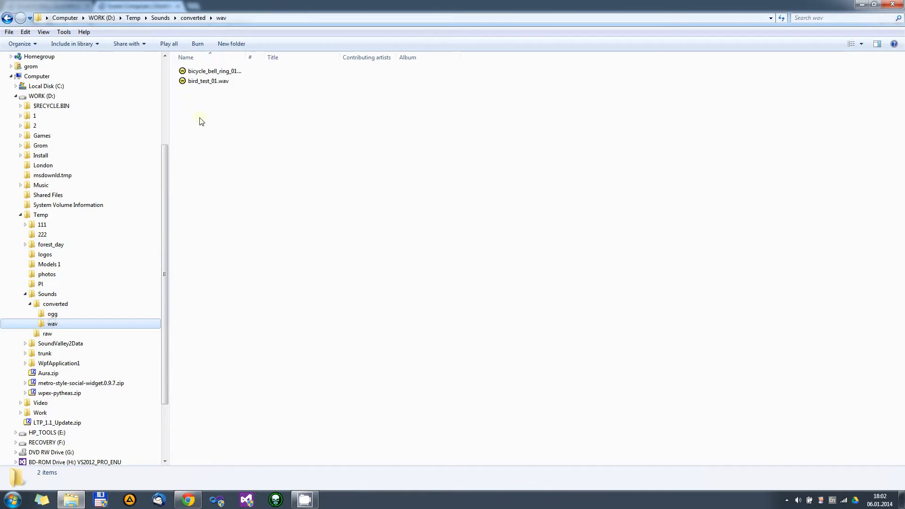
pyautogui.moveTo(245, 54); pyautogui.dragTo(302, 53)
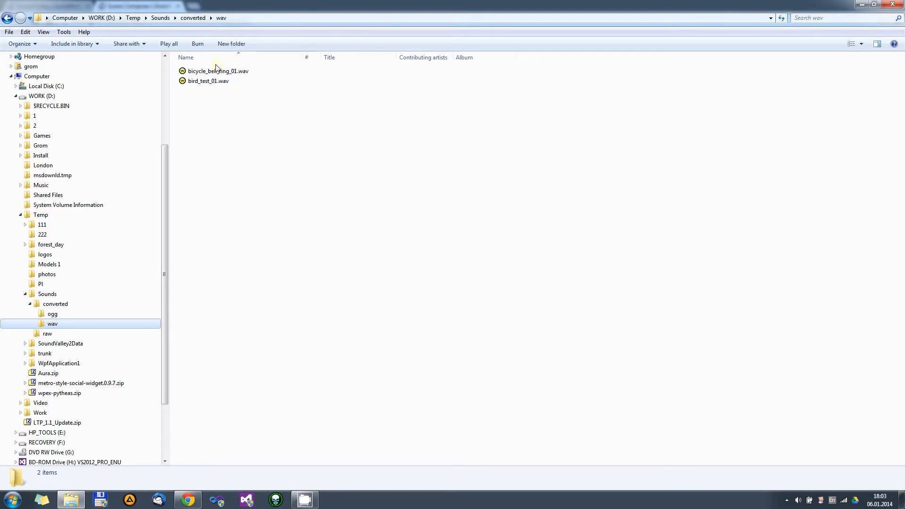
# Open the converted ogg folder, list its files in the Details view and widen the Name column.
pyautogui.click(52, 314)
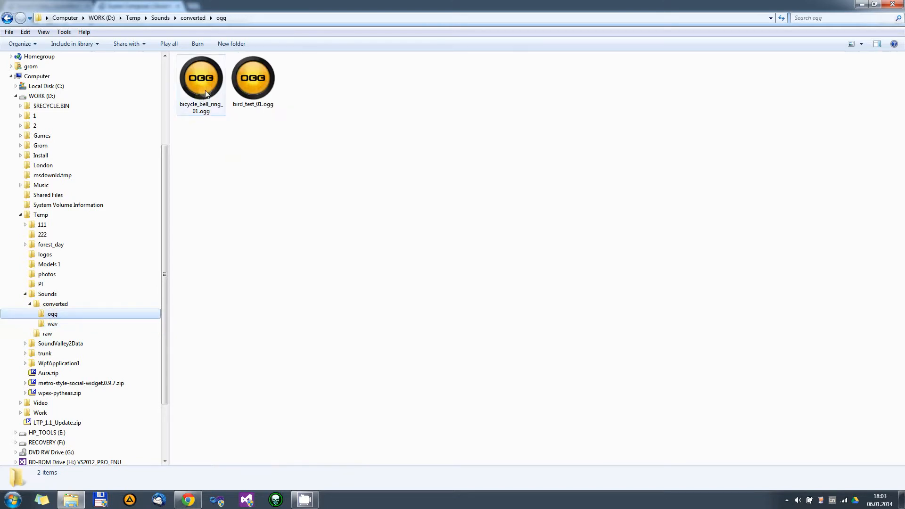
pyautogui.click(328, 178)
pyautogui.moveTo(343, 193); pyautogui.dragTo(200, 88)
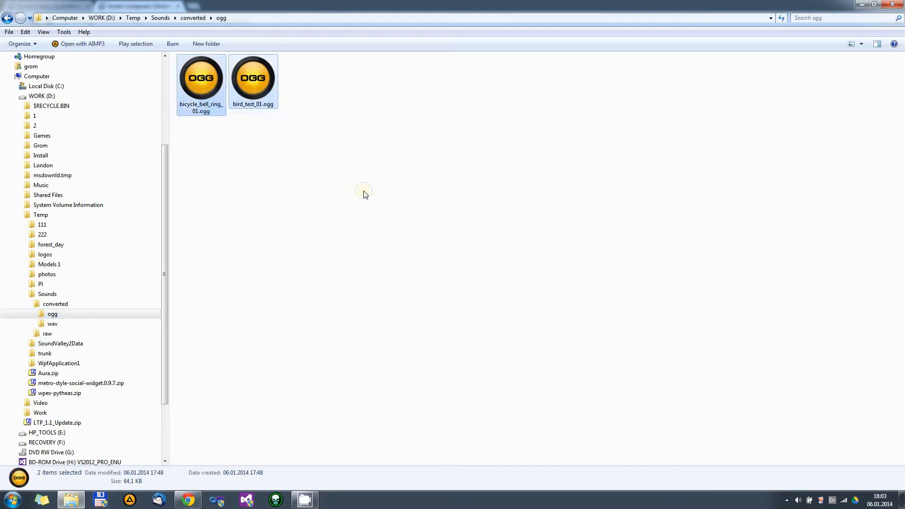
pyautogui.click(364, 194)
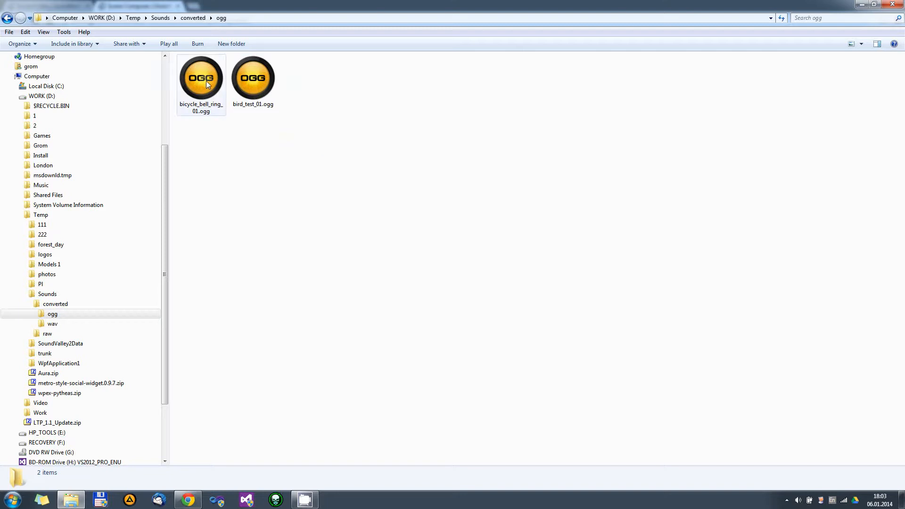
pyautogui.click(865, 45)
pyautogui.click(861, 106)
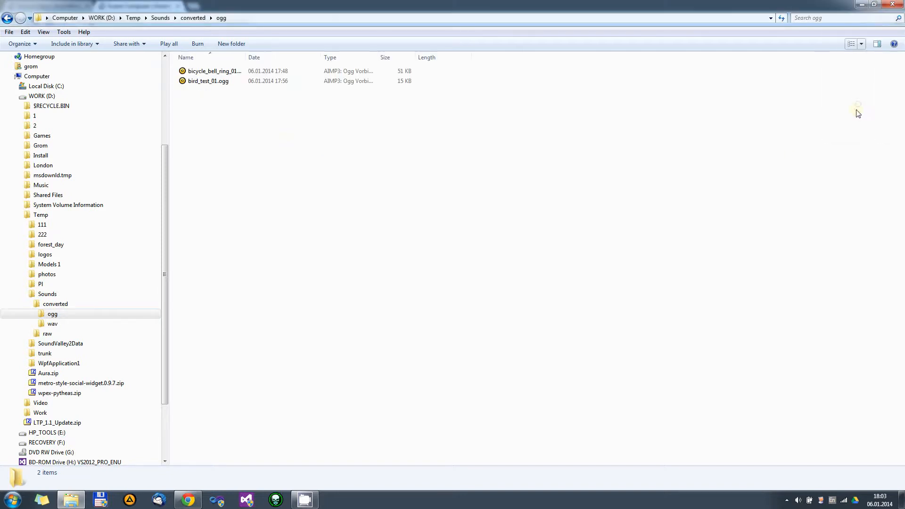
pyautogui.moveTo(246, 57); pyautogui.dragTo(318, 55)
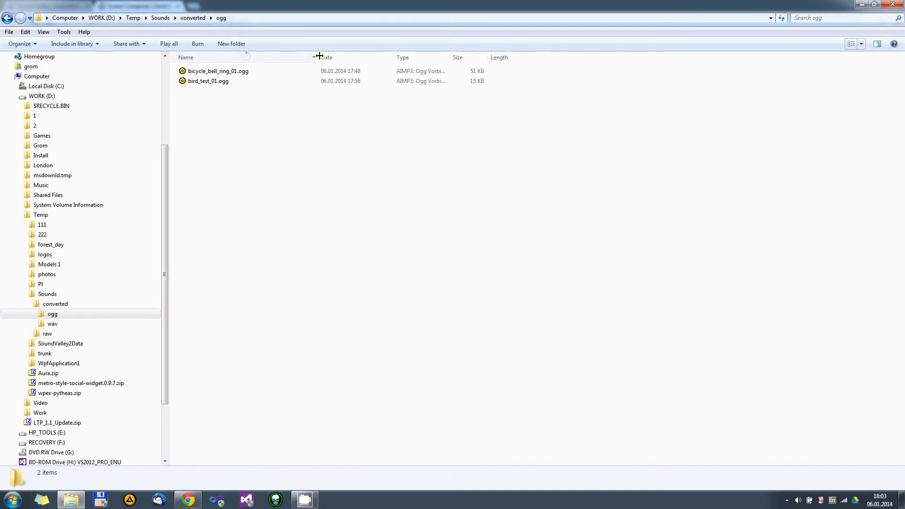
# Compare the names and file sizes of bicycle_bell_ring_01.ogg and bird_test_01.ogg.
pyautogui.click(477, 73)
pyautogui.click(479, 84)
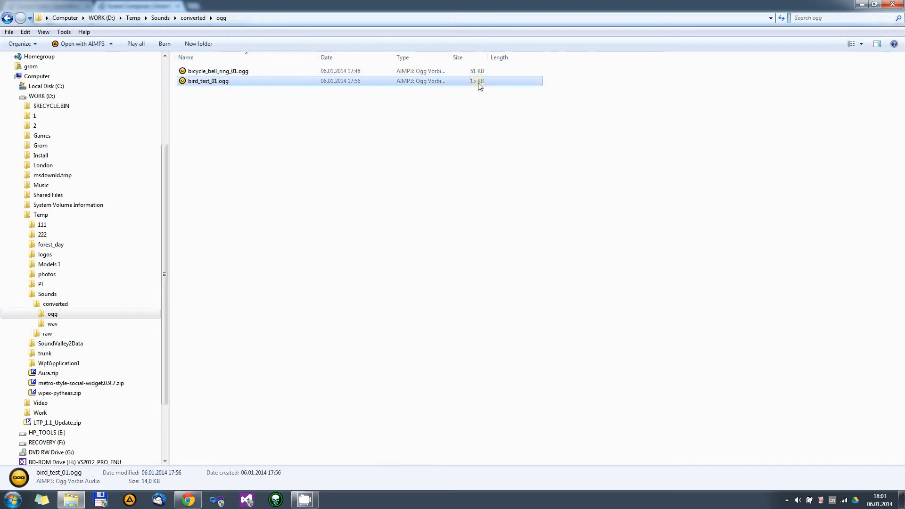
pyautogui.click(482, 72)
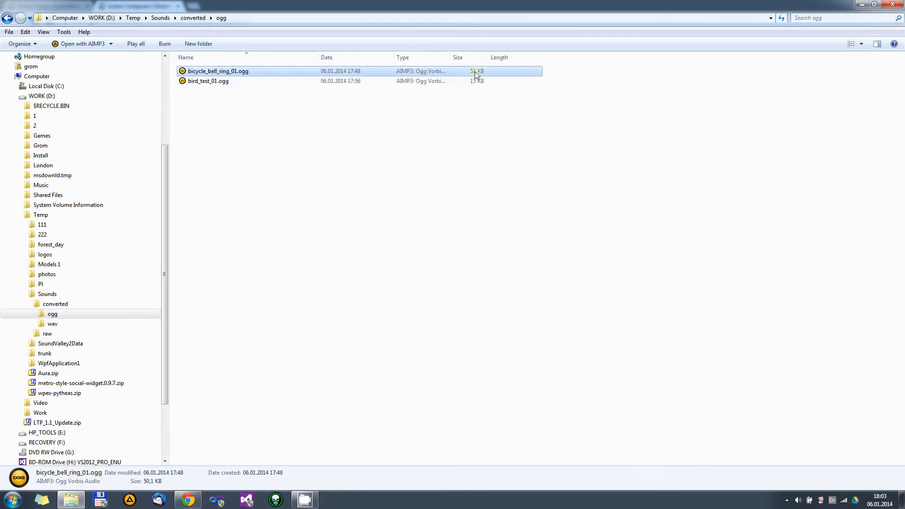
pyautogui.click(208, 81)
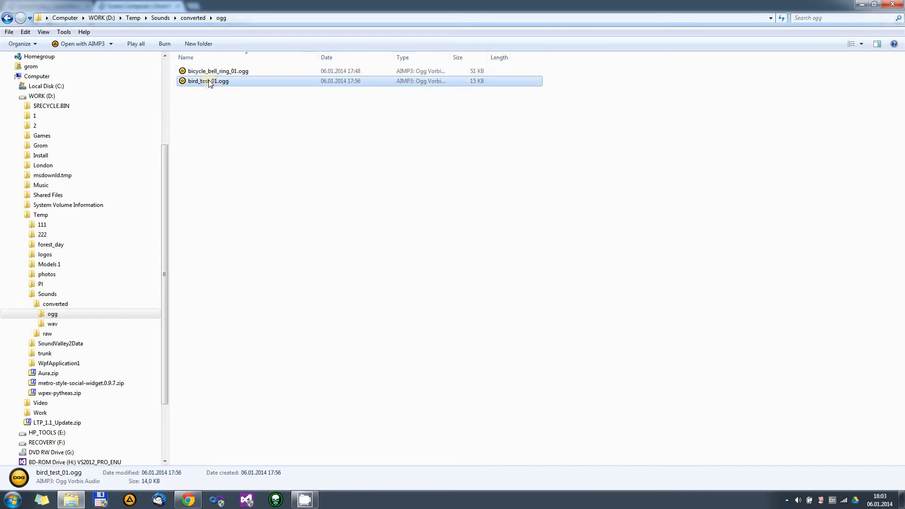
pyautogui.click(210, 71)
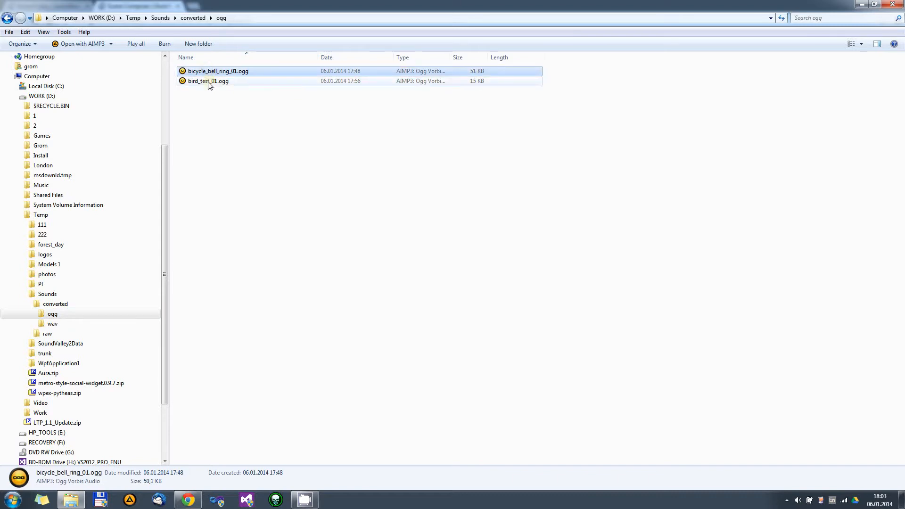
# Copy both bicycle_bell_ring_01.ogg and bird_test_01.ogg from the converted ogg folder.
pyautogui.keyDown('shift'); pyautogui.click(209, 82); pyautogui.keyUp('shift')
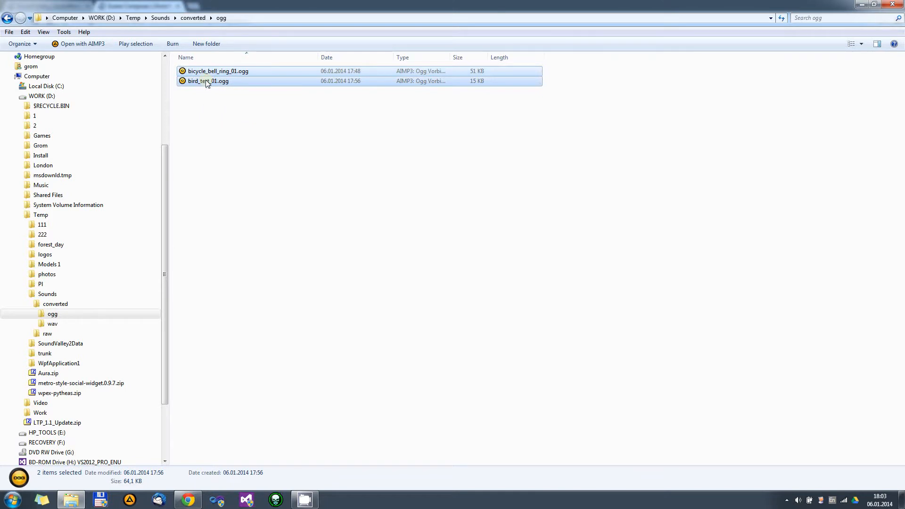
pyautogui.moveTo(244, 114); pyautogui.dragTo(193, 68)
pyautogui.rightClick(192, 68)
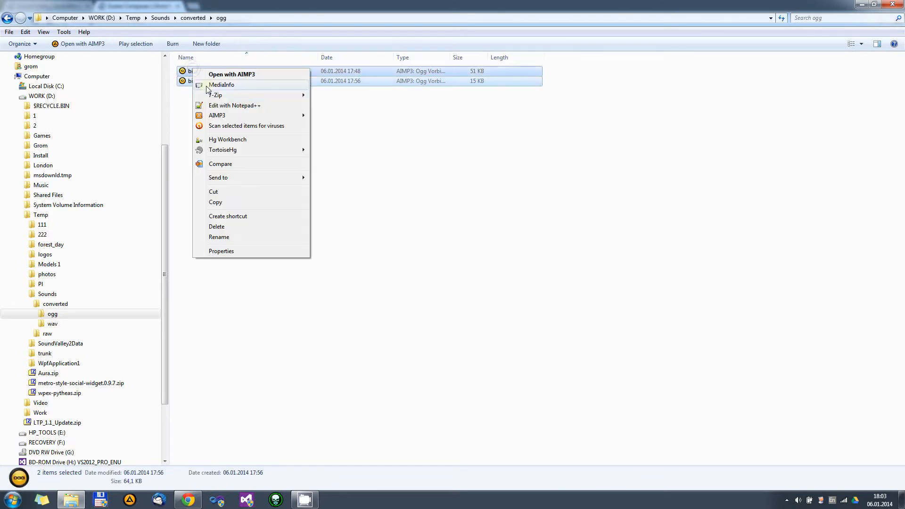
pyautogui.click(222, 204)
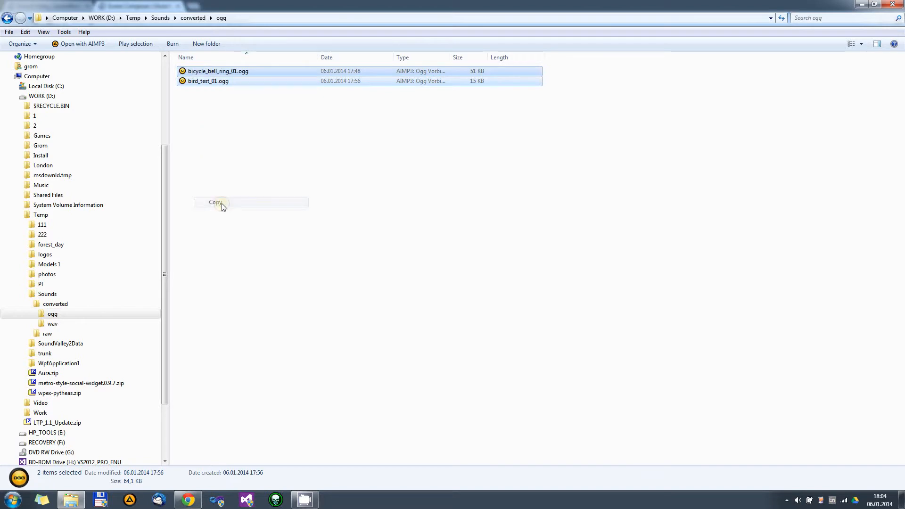
# Open a second Windows Explorer window and go to the ProgramData folder on Local Disk (C:).
pyautogui.moveTo(166, 276)
pyautogui.mouseDown()
pyautogui.moveTo(163, 173)
pyautogui.moveTo(164, 284)
pyautogui.mouseUp()
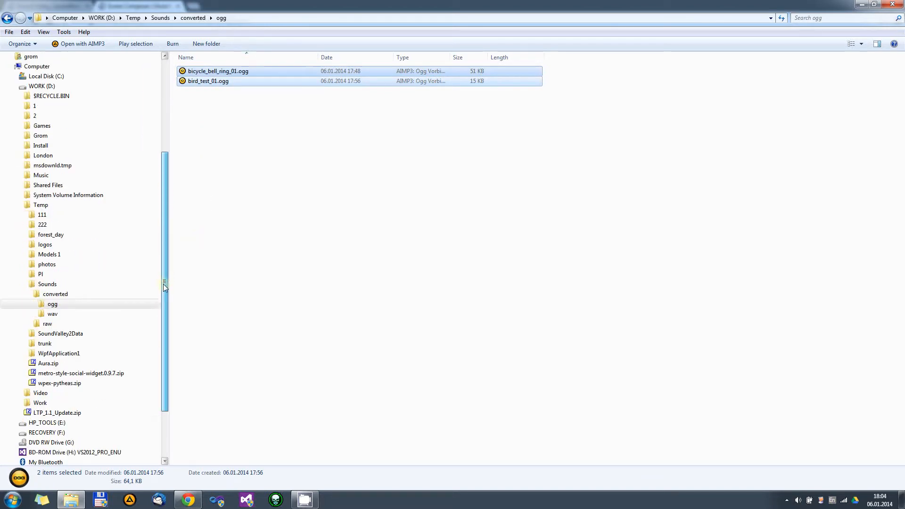
pyautogui.middleClick(72, 503)
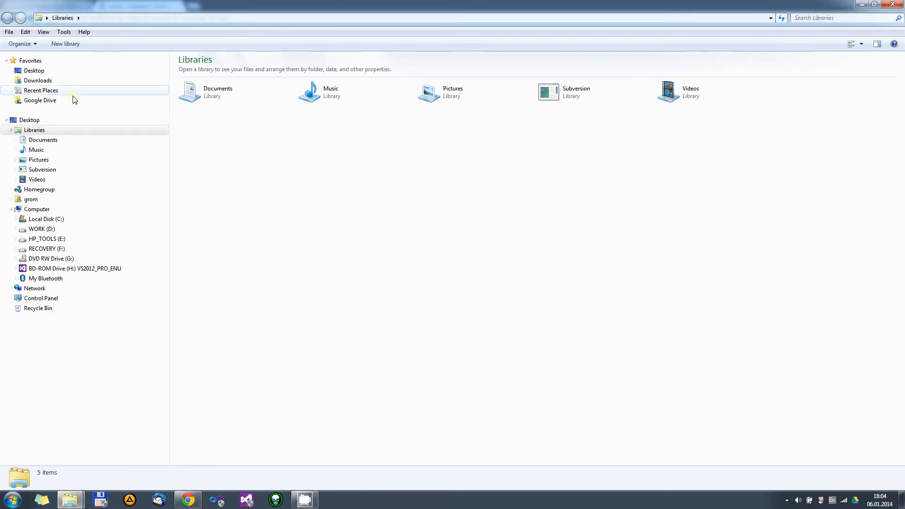
pyautogui.click(47, 223)
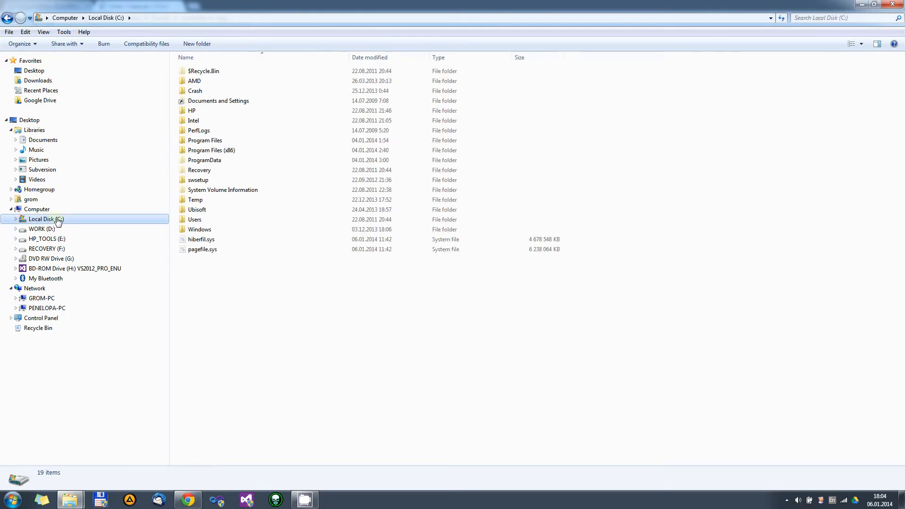
pyautogui.click(213, 141)
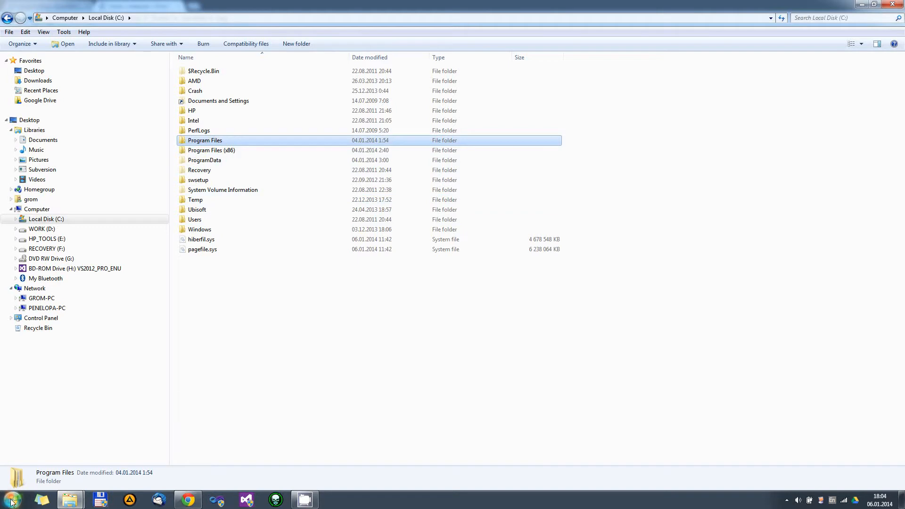
pyautogui.click(203, 161)
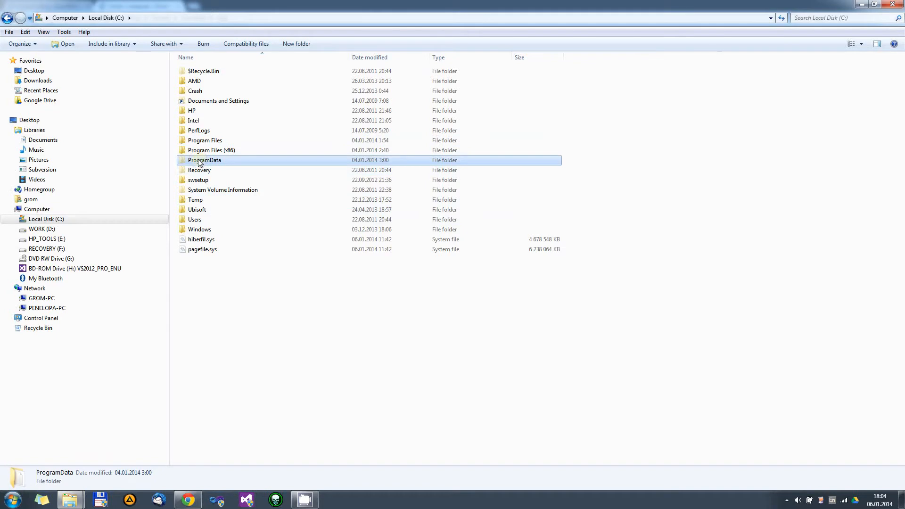
pyautogui.doubleClick(199, 161)
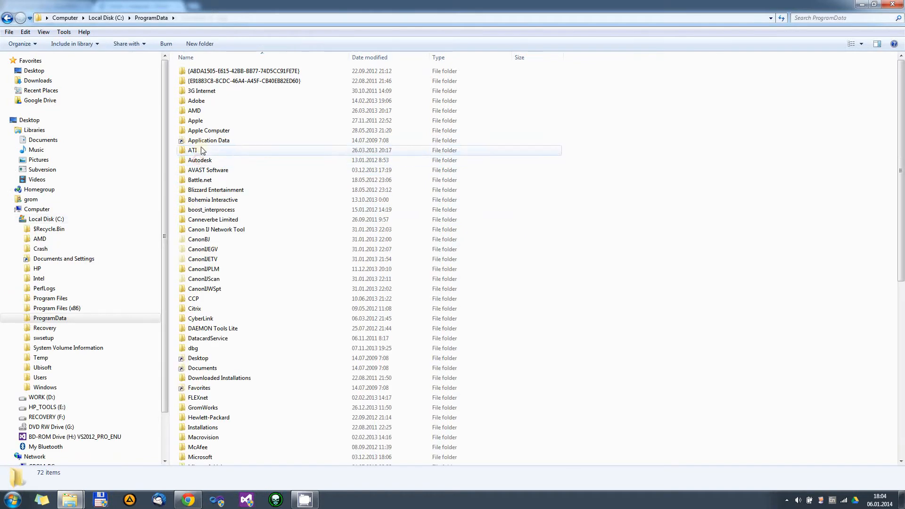
# Open the GromWorks\SoundValley2\Resources\Sounds folder inside ProgramData.
pyautogui.click(209, 417)
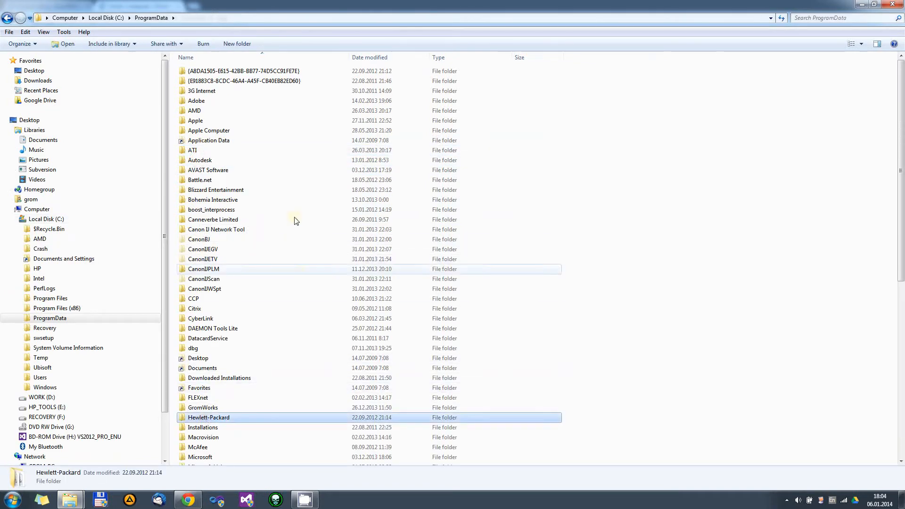
pyautogui.click(205, 409)
pyautogui.doubleClick(205, 408)
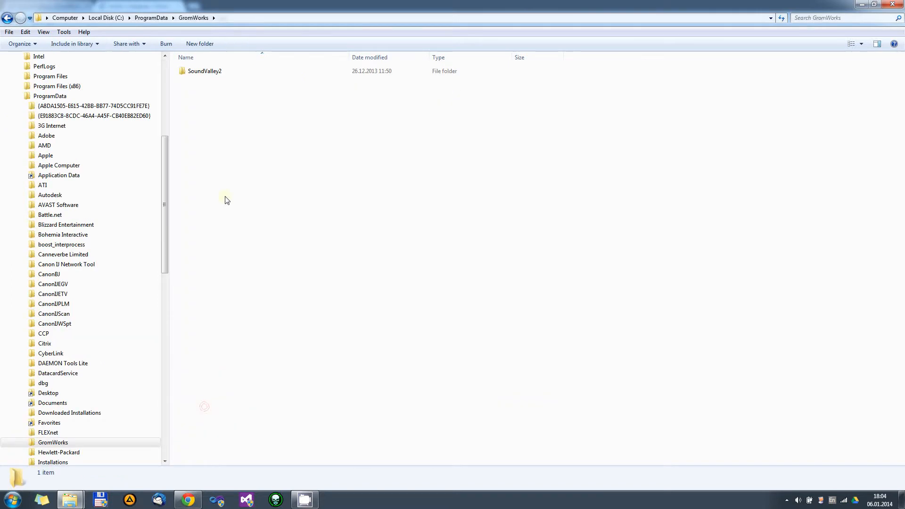
pyautogui.doubleClick(215, 74)
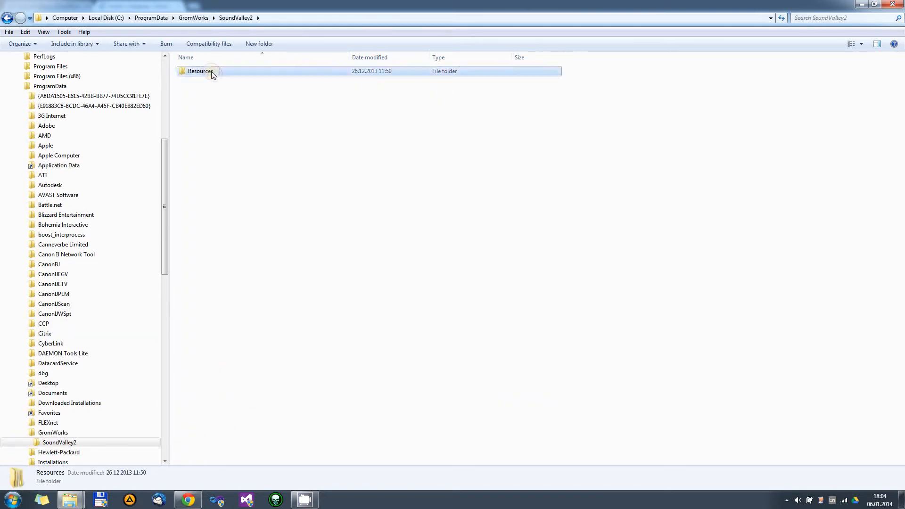
pyautogui.doubleClick(211, 72)
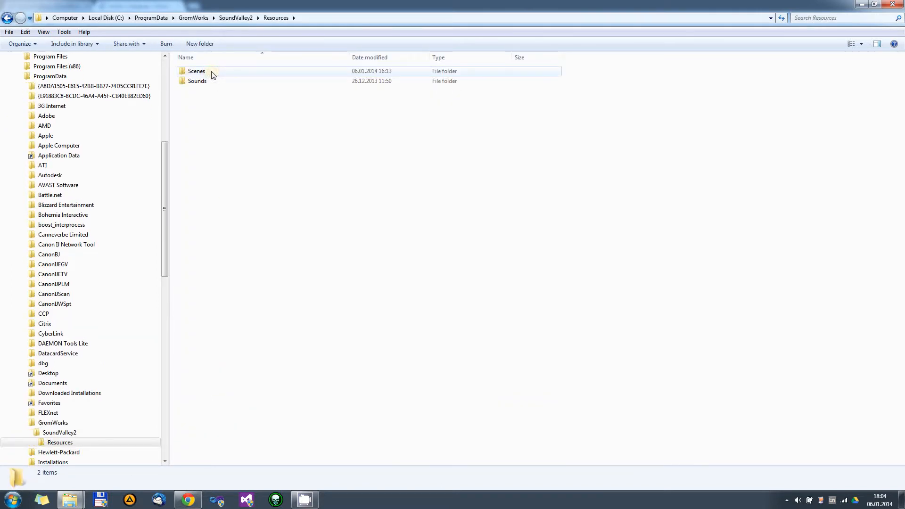
pyautogui.doubleClick(198, 81)
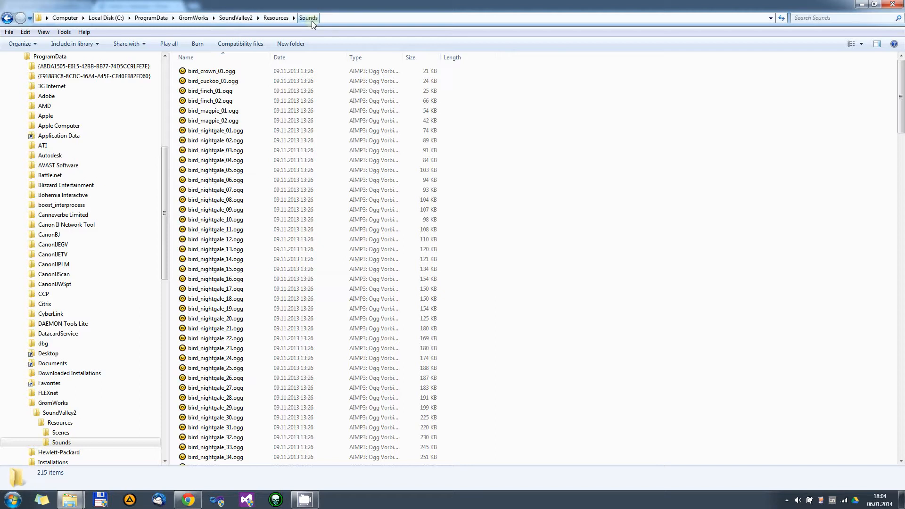
# Widen the Name column of the Sounds folder and look through the names of its existing OGG files.
pyautogui.click(230, 94)
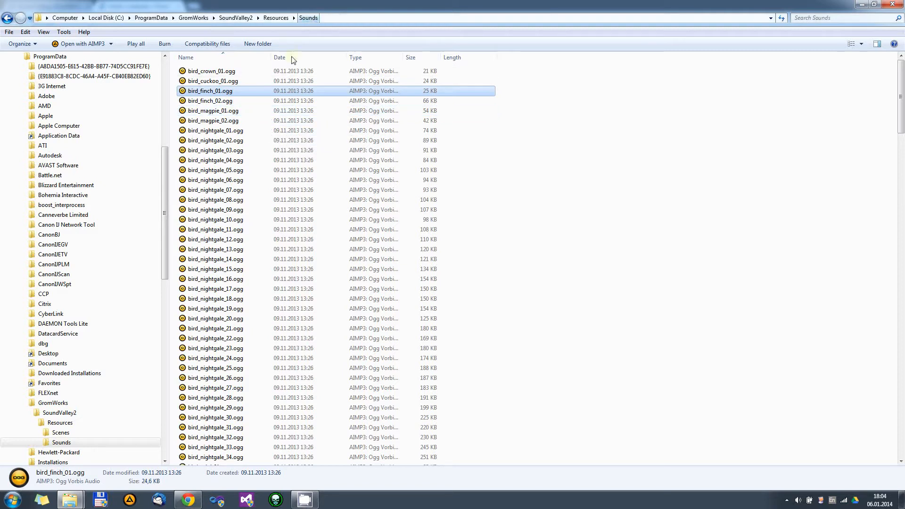
pyautogui.click(217, 122)
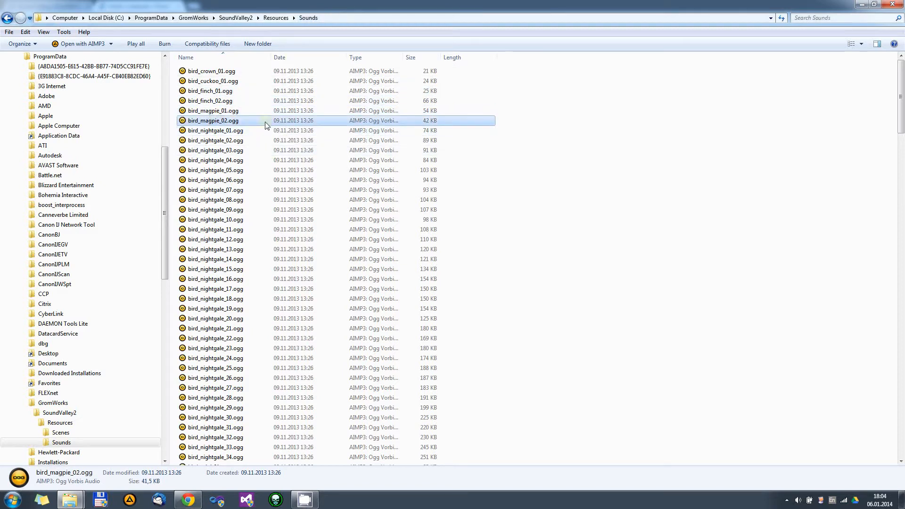
pyautogui.moveTo(272, 59); pyautogui.dragTo(294, 58)
pyautogui.click(278, 150)
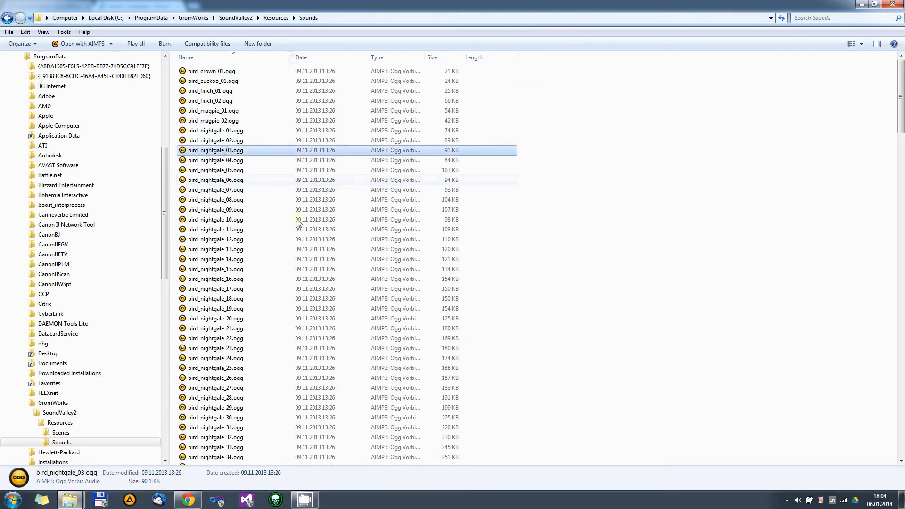
pyautogui.scroll(-15, 281, 265)
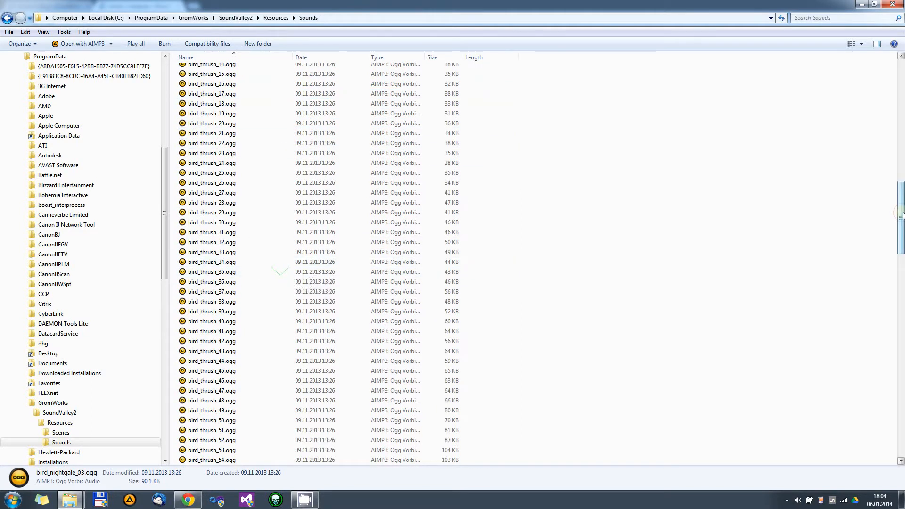
pyautogui.moveTo(901, 179); pyautogui.dragTo(901, 108)
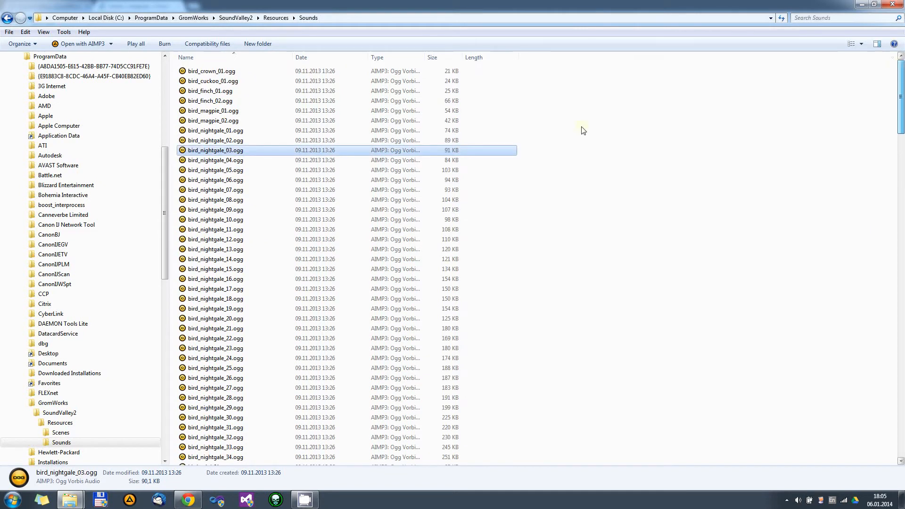
# Paste the two copied OGG files into the SoundValley2 Sounds folder and check their places in the list.
pyautogui.rightClick(561, 206)
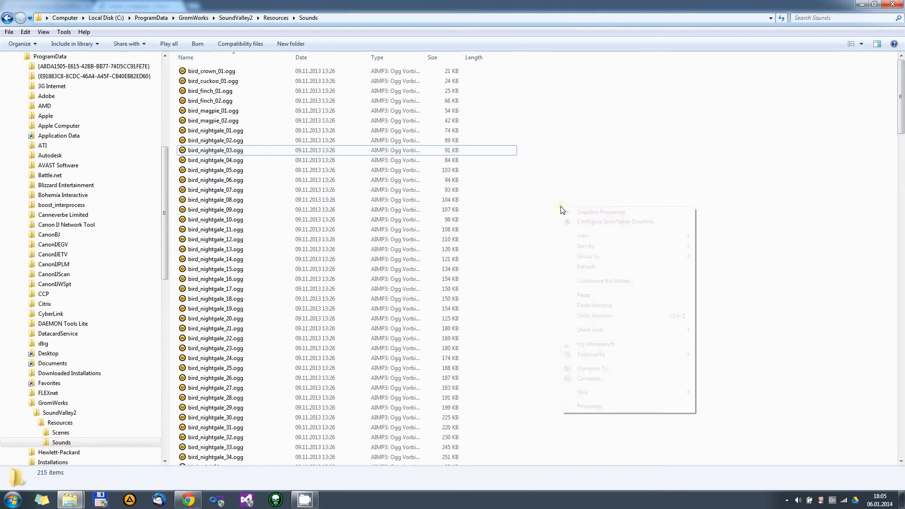
pyautogui.click(584, 295)
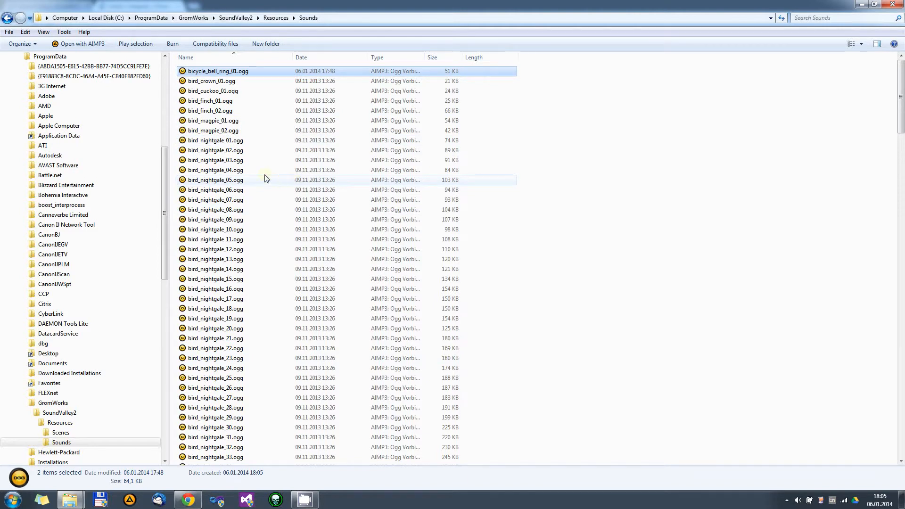
pyautogui.scroll(-7, 266, 179)
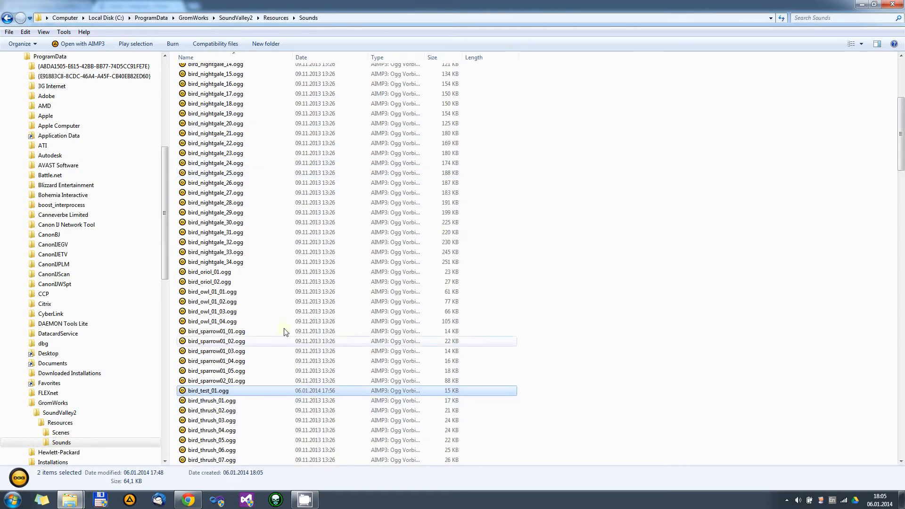
pyautogui.scroll(7, 284, 331)
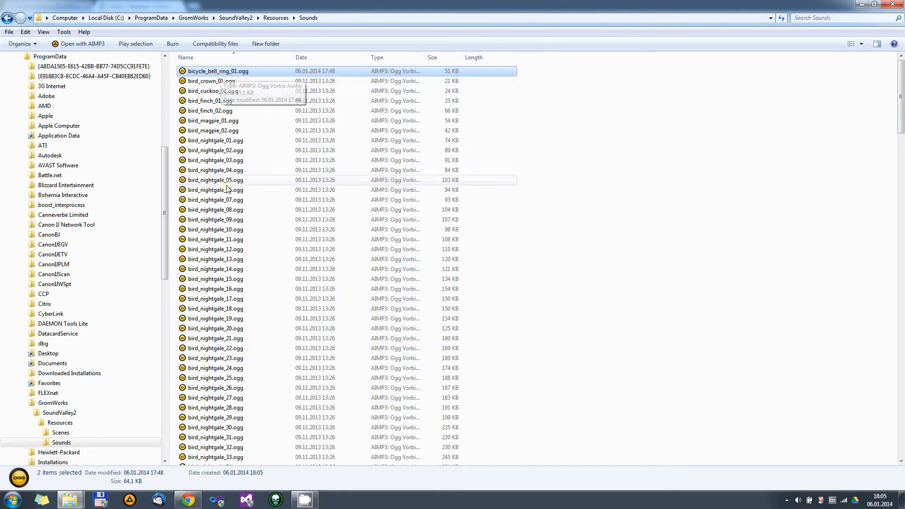
pyautogui.click(236, 161)
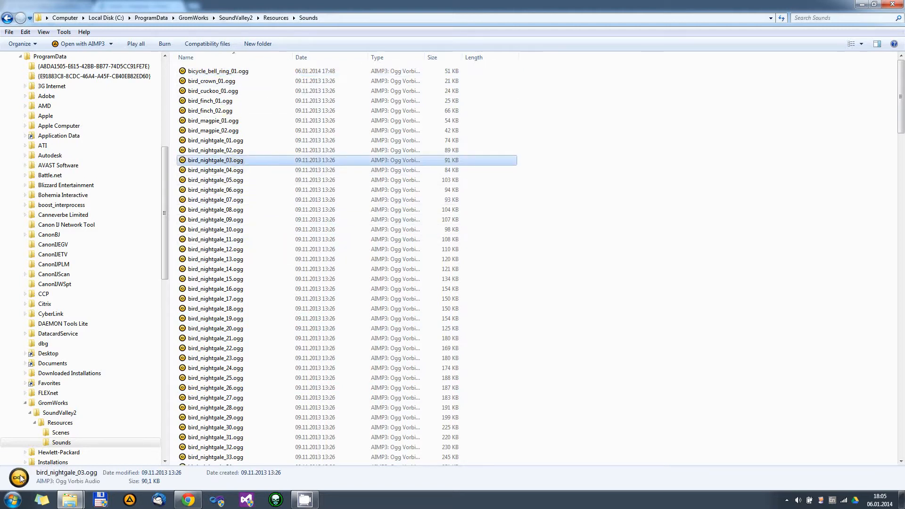
# Launch SceneComposer, show its Samples list and select bicycle_bell_ring_01.ogg.
pyautogui.click(12, 499)
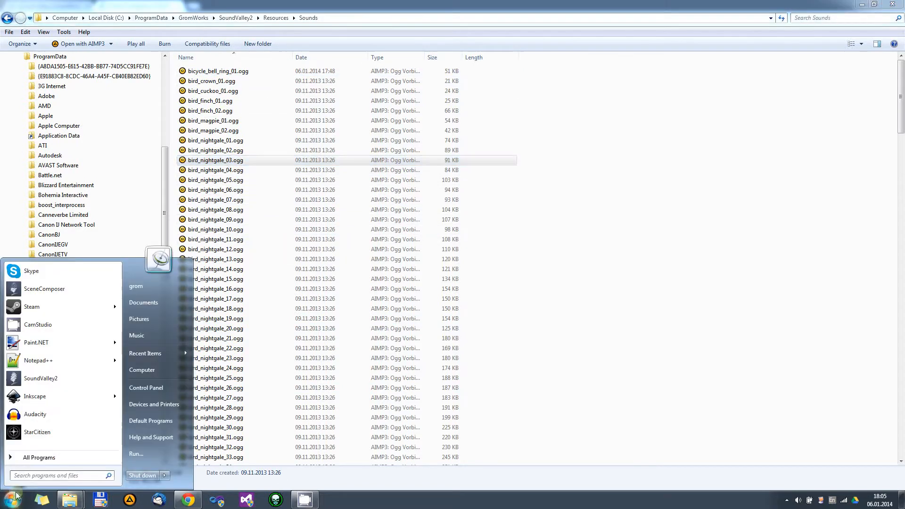
pyautogui.click(44, 289)
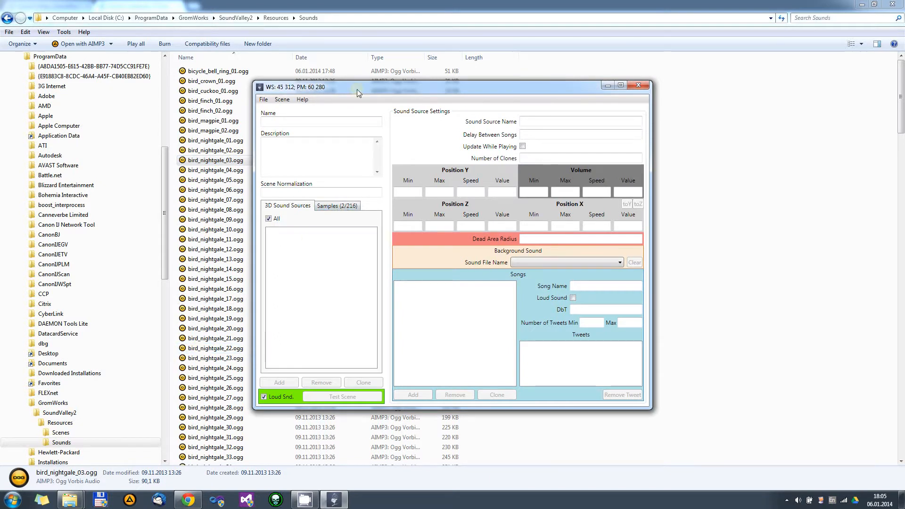
pyautogui.moveTo(358, 89); pyautogui.dragTo(358, 58)
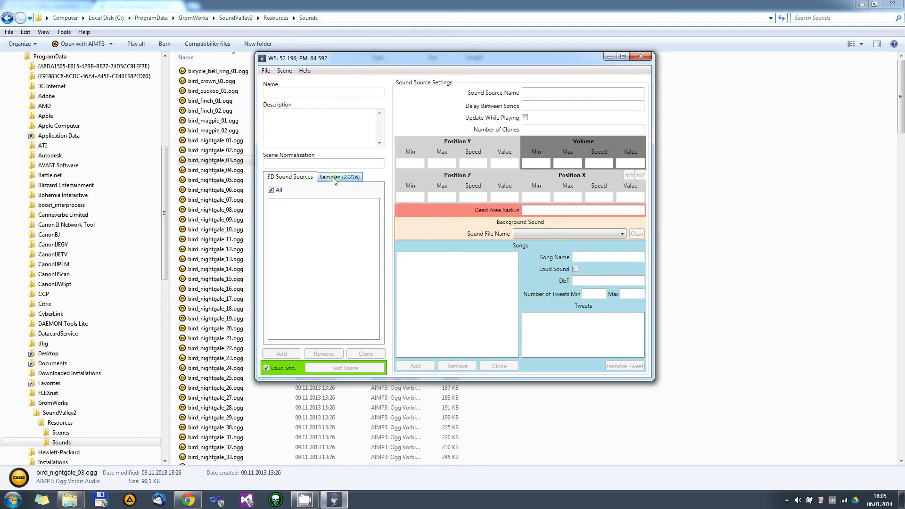
pyautogui.click(330, 178)
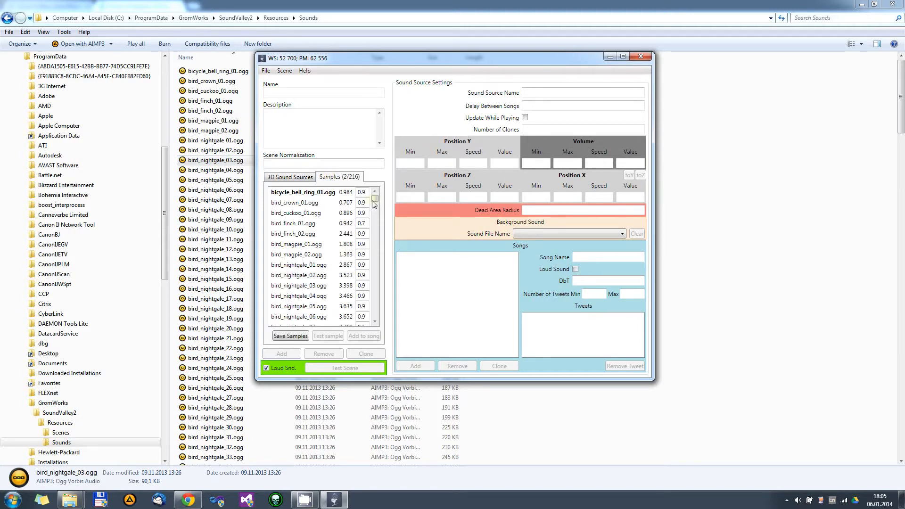
pyautogui.click(299, 196)
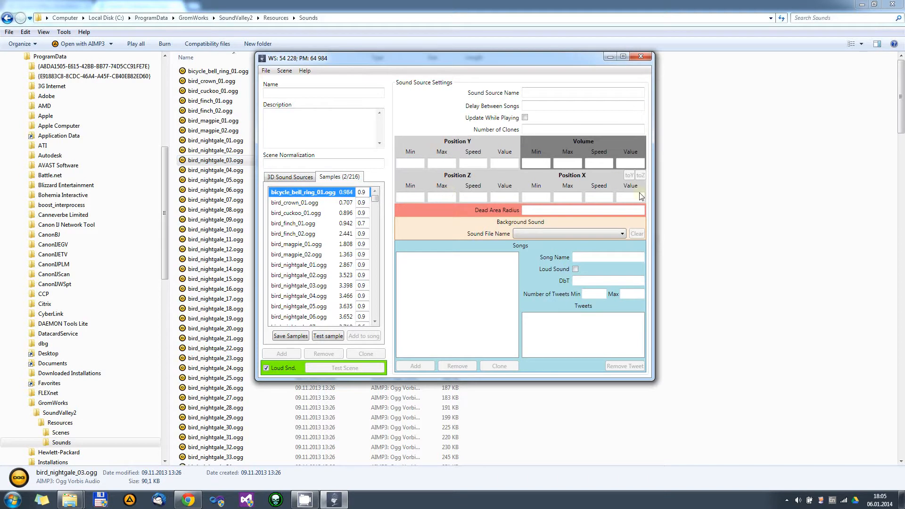
# Widen and reposition the SceneComposer window and look through the samples down to wind_trees_01.ogg.
pyautogui.moveTo(653, 200); pyautogui.dragTo(740, 199)
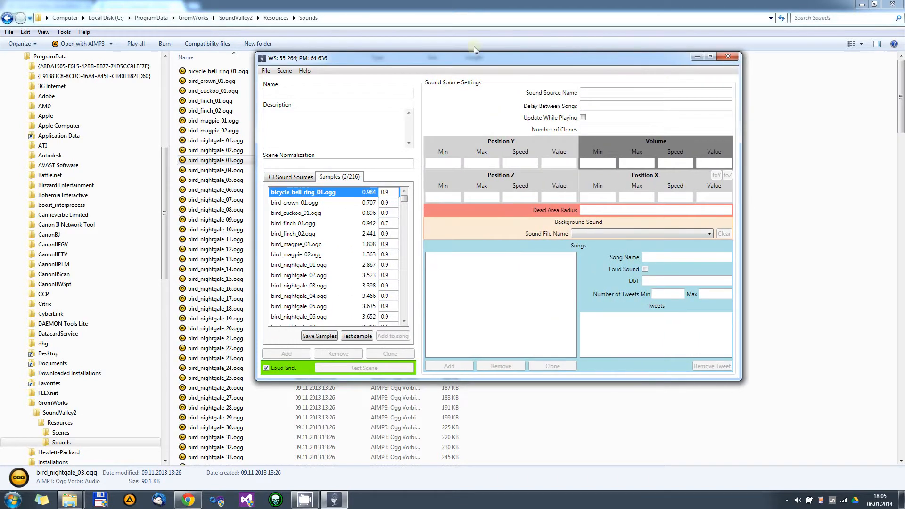
pyautogui.moveTo(469, 60); pyautogui.dragTo(421, 64)
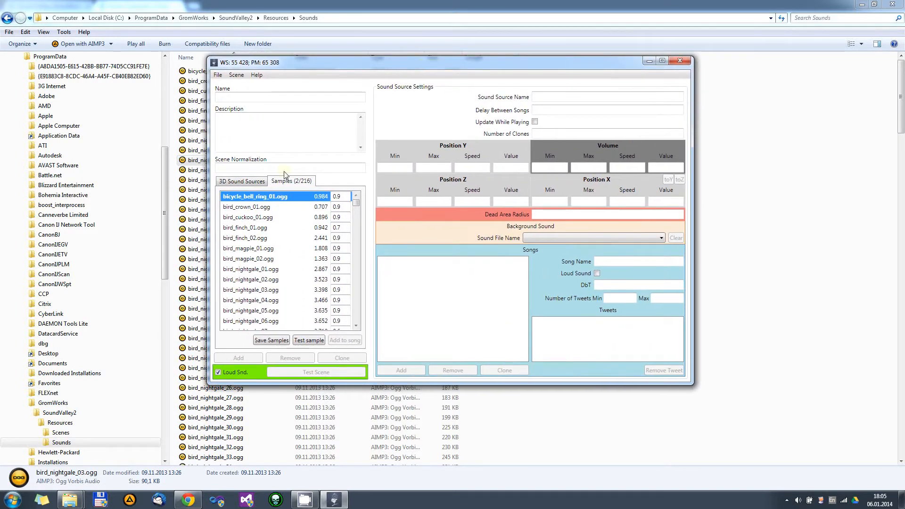
pyautogui.click(260, 206)
pyautogui.click(262, 197)
pyautogui.moveTo(357, 205); pyautogui.dragTo(360, 321)
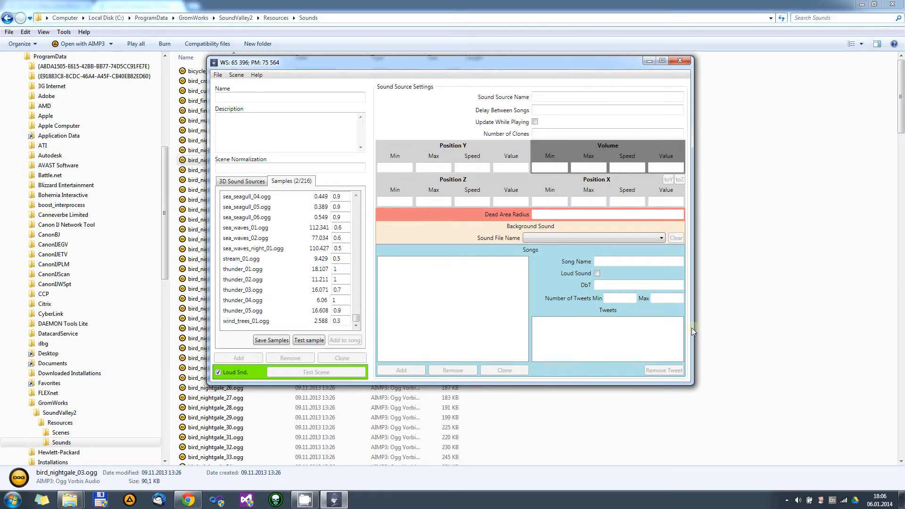
pyautogui.moveTo(693, 332); pyautogui.dragTo(759, 331)
pyautogui.moveTo(426, 62); pyautogui.dragTo(385, 72)
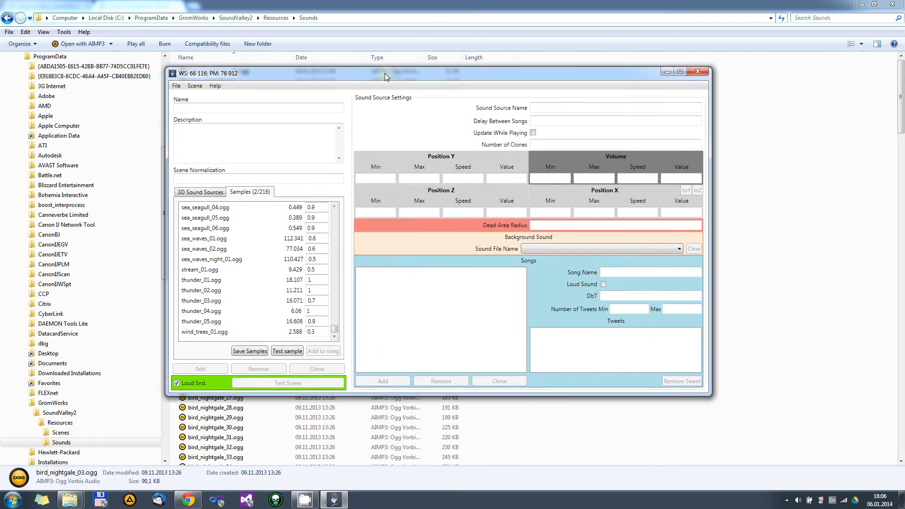
# Return to the start of the samples and compare the bicycle_bell_ring_01.ogg entry with bird_crown_01.ogg.
pyautogui.moveTo(334, 330); pyautogui.dragTo(338, 209)
pyautogui.click(228, 219)
pyautogui.click(228, 208)
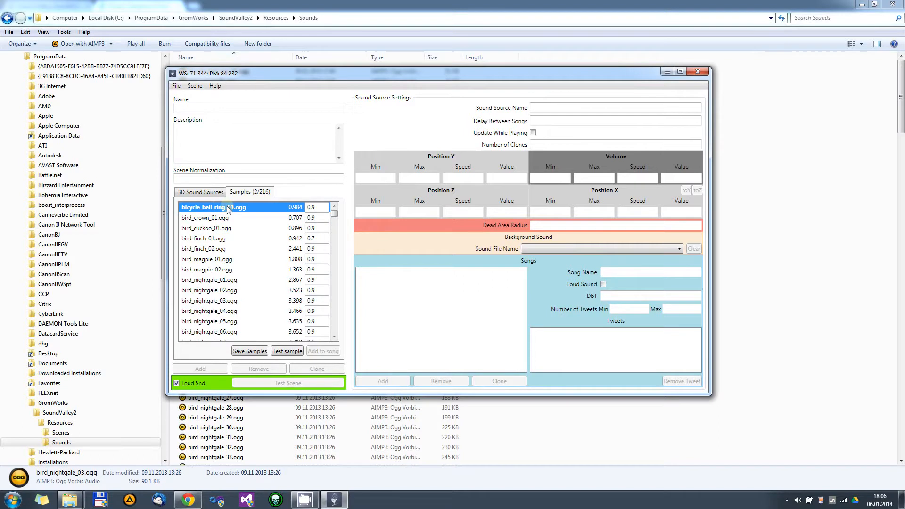
pyautogui.click(199, 216)
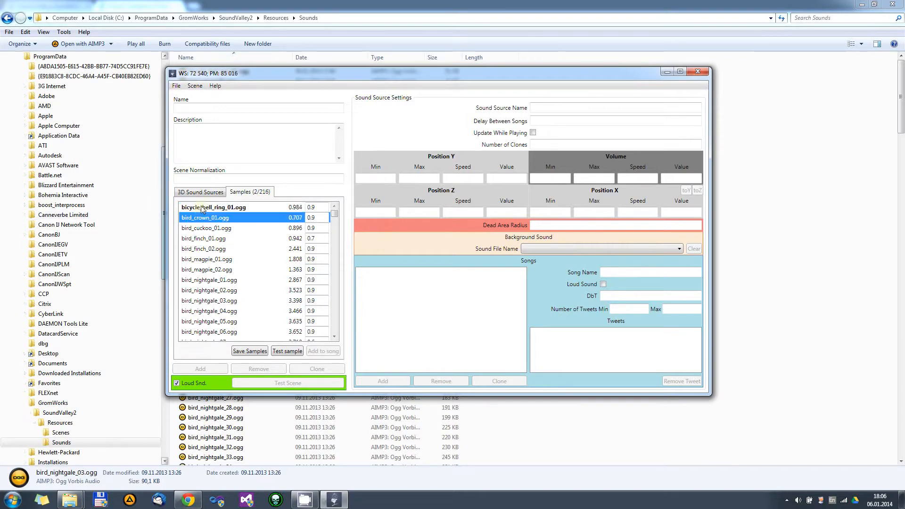
# Select the bicycle_bell_ring_01.ogg sample and test-play it twice.
pyautogui.click(199, 207)
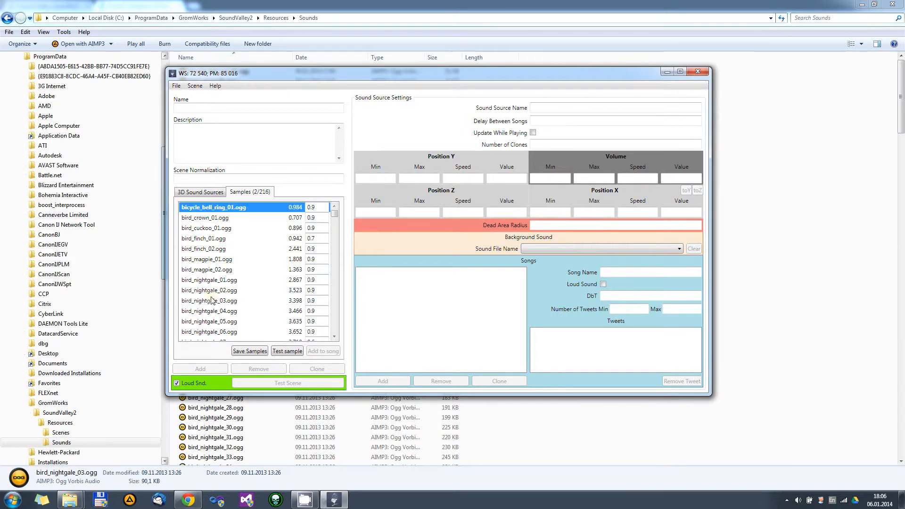
pyautogui.click(288, 352)
pyautogui.click(458, 281)
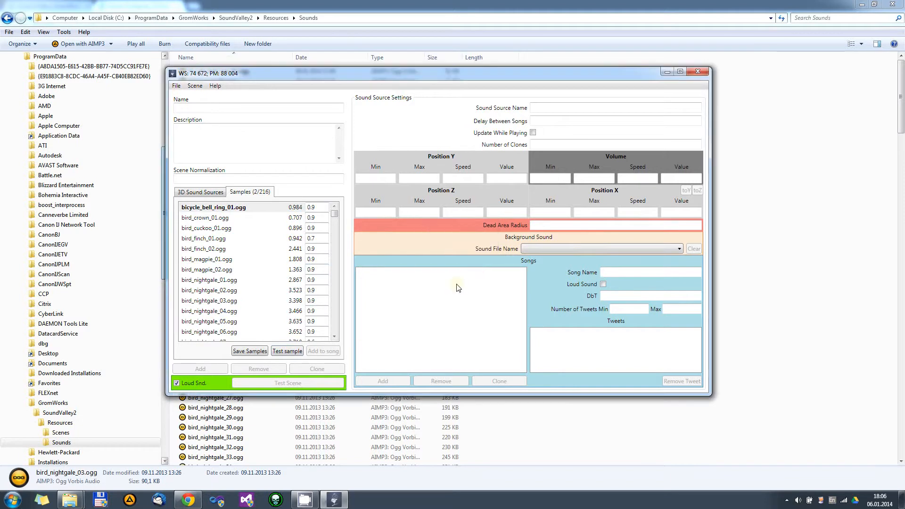
pyautogui.click(286, 352)
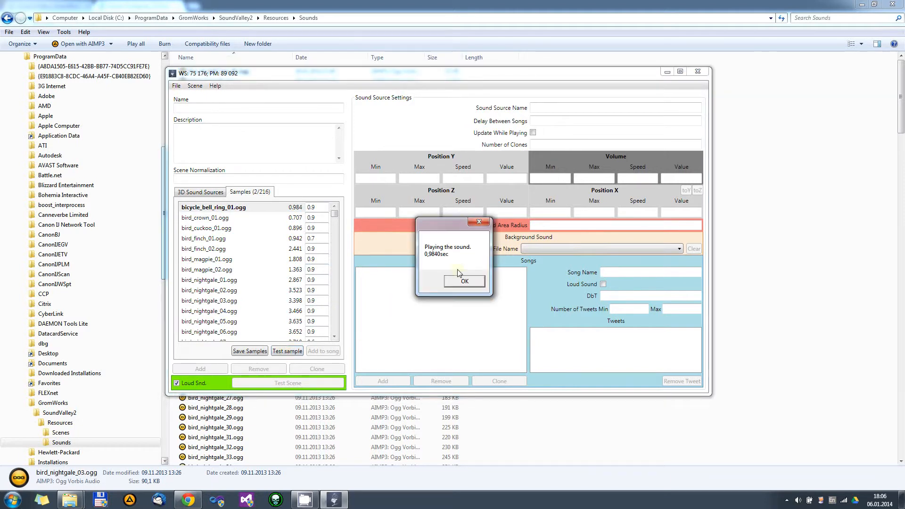
pyautogui.click(460, 281)
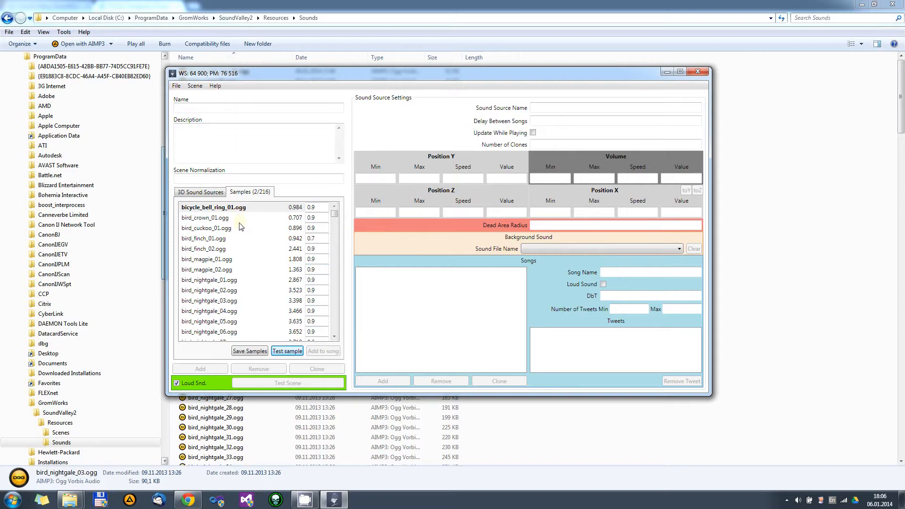
# Compare the bicycle_bell_ring_01.ogg entry with bird_crown_01.ogg and test-play the bicycle bell sample again.
pyautogui.click(202, 219)
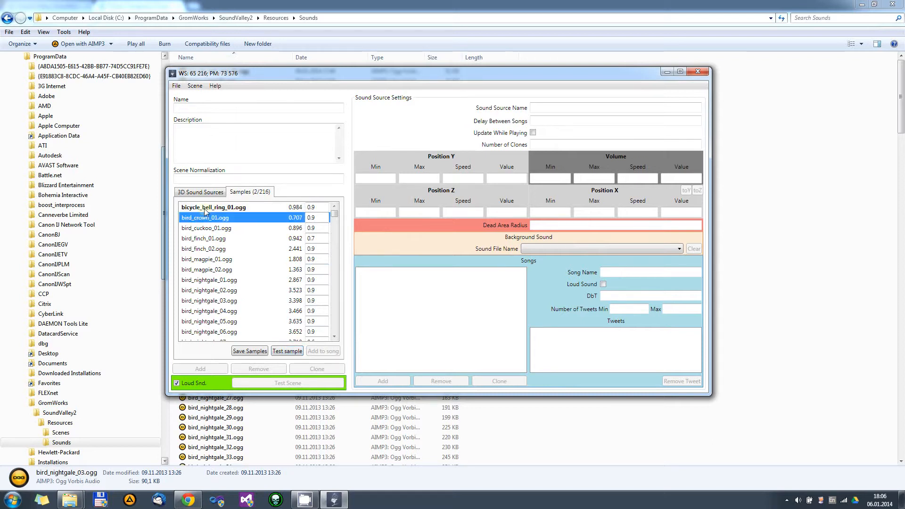
pyautogui.click(205, 211)
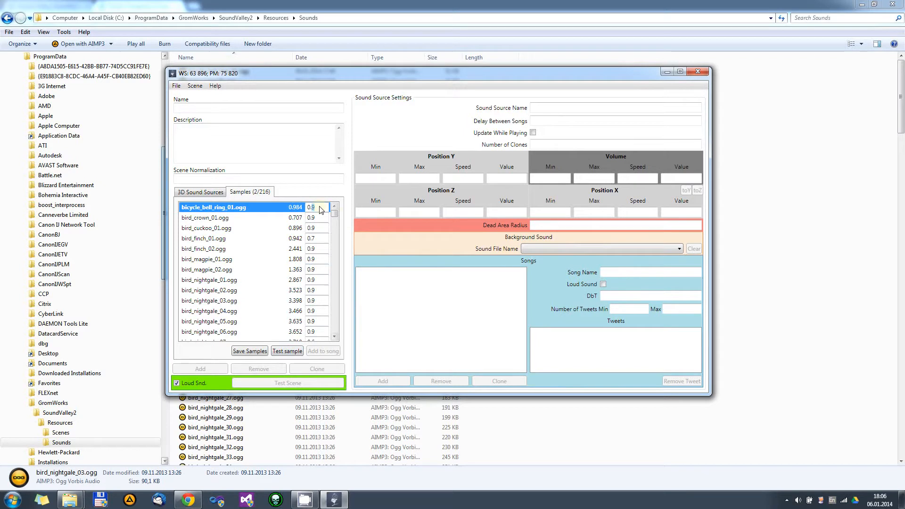
pyautogui.click(218, 218)
pyautogui.click(220, 210)
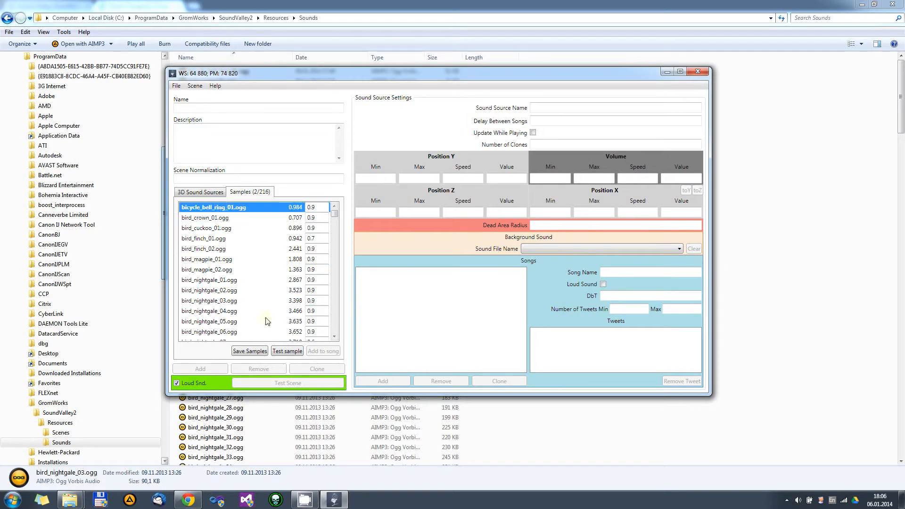
pyautogui.click(281, 352)
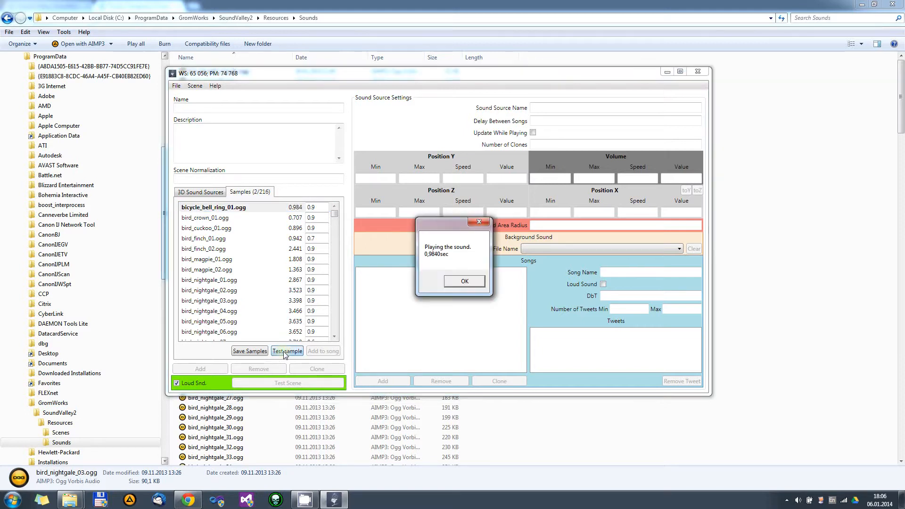
pyautogui.click(465, 281)
# Find bird_test_01.ogg further down the samples list and test-play it.
pyautogui.scroll(-9, 337, 278)
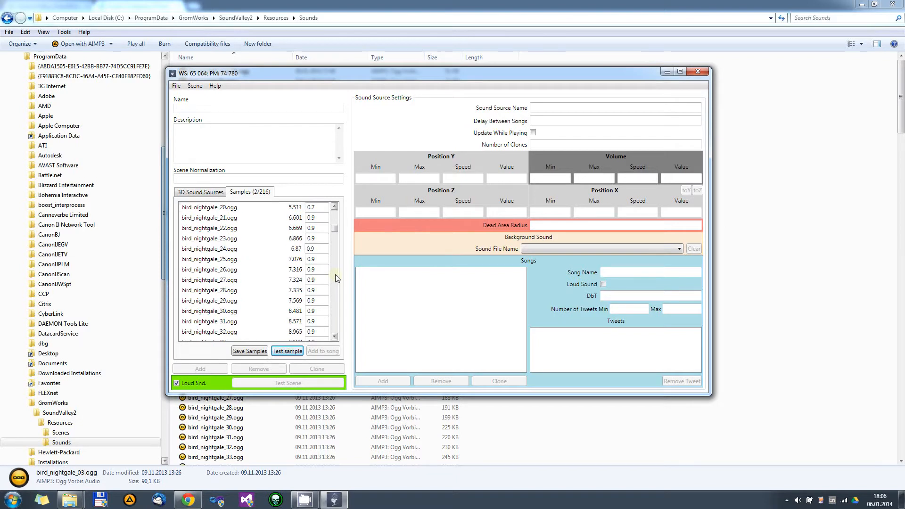
pyautogui.scroll(-8, 283, 255)
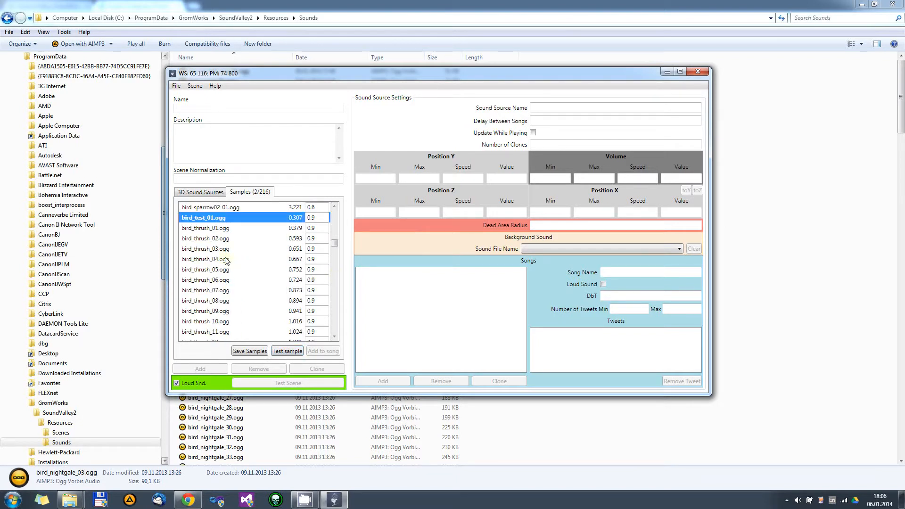
pyautogui.click(286, 353)
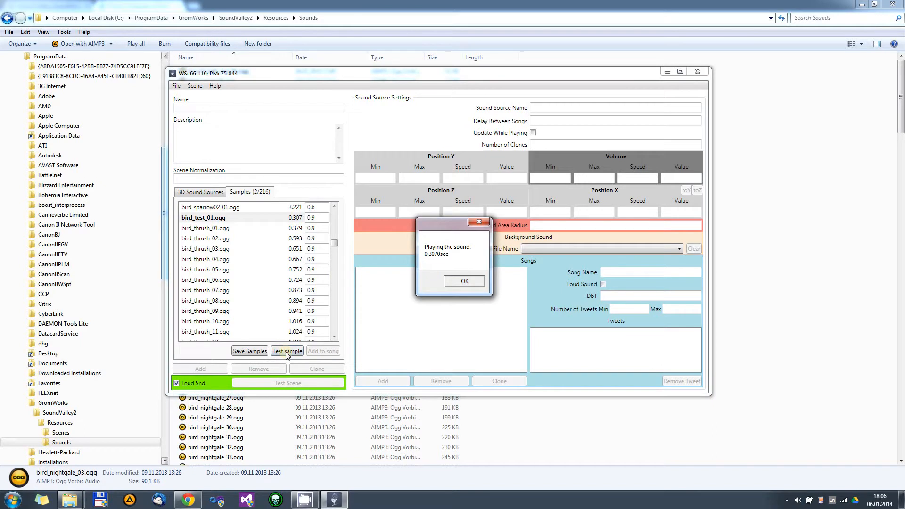
pyautogui.click(461, 288)
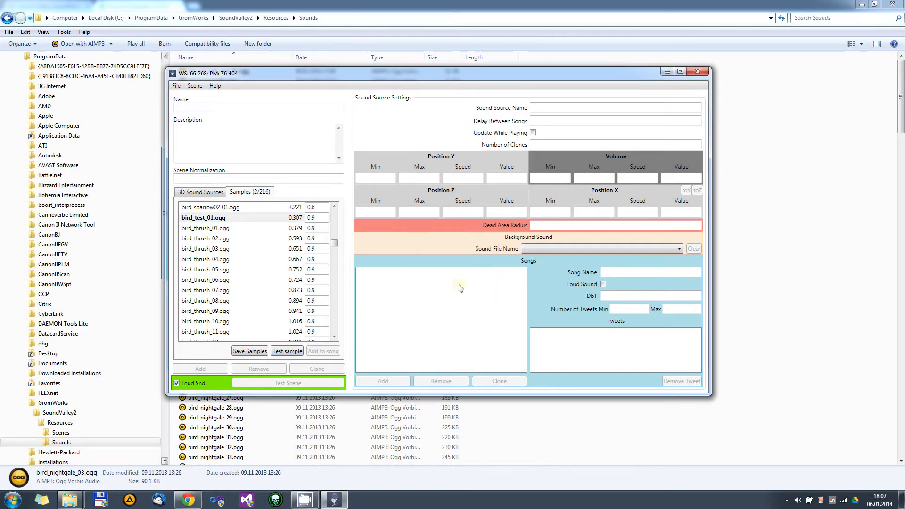
# Go back to the start of the samples list and reselect bicycle_bell_ring_01.ogg.
pyautogui.click(208, 229)
pyautogui.moveTo(336, 242); pyautogui.dragTo(338, 211)
pyautogui.click(223, 208)
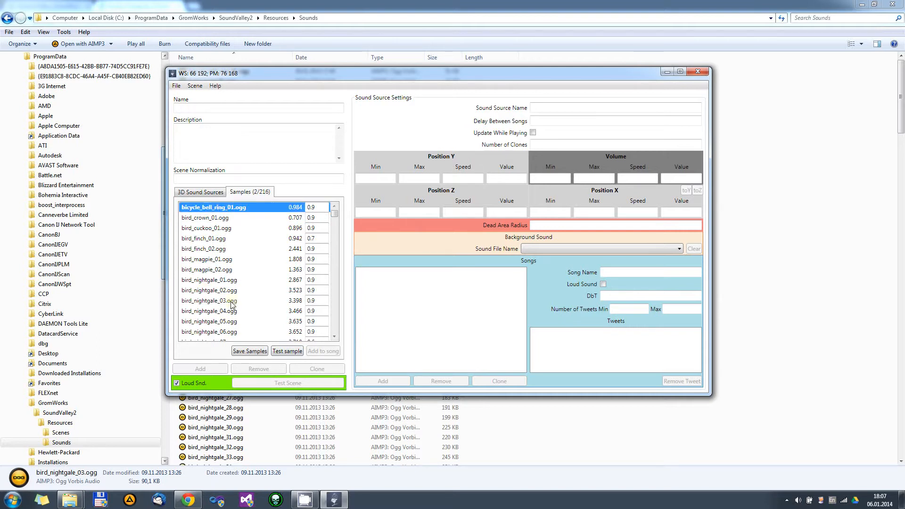
pyautogui.click(209, 216)
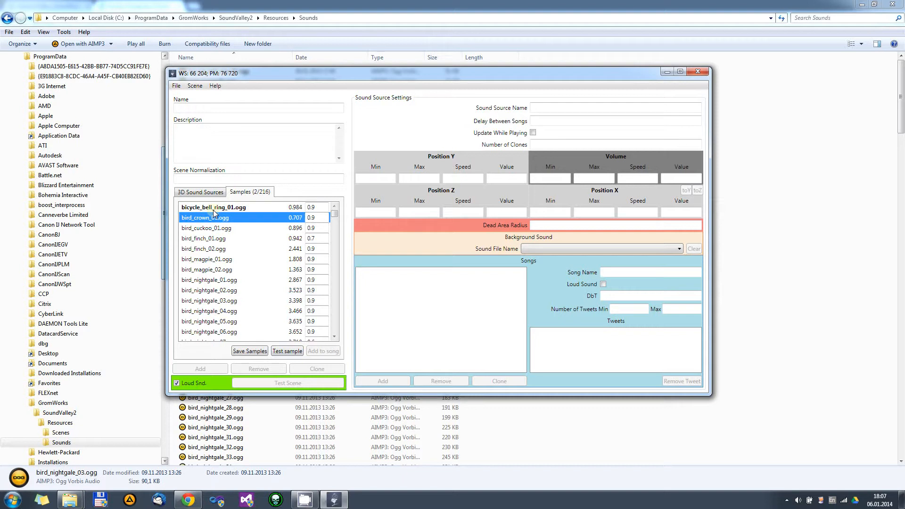
pyautogui.click(214, 209)
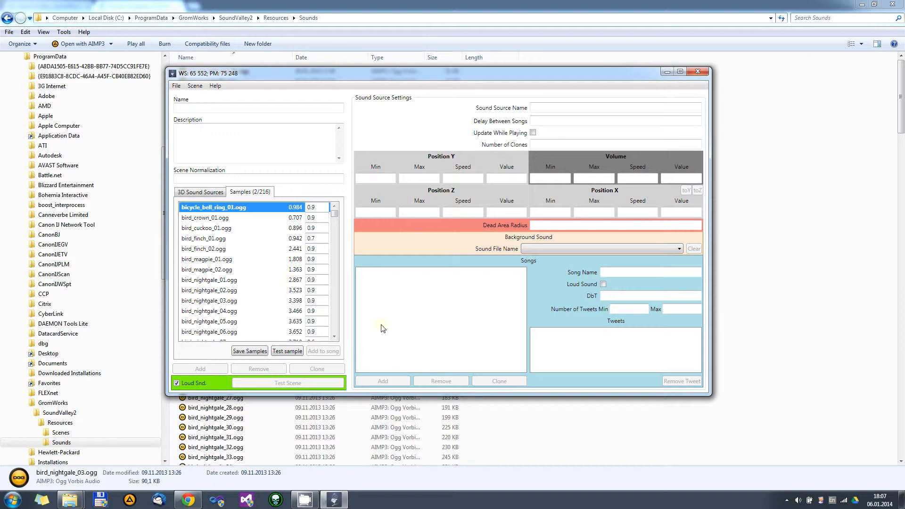
# Check the system volume slider and return to the SceneComposer window.
pyautogui.click(798, 502)
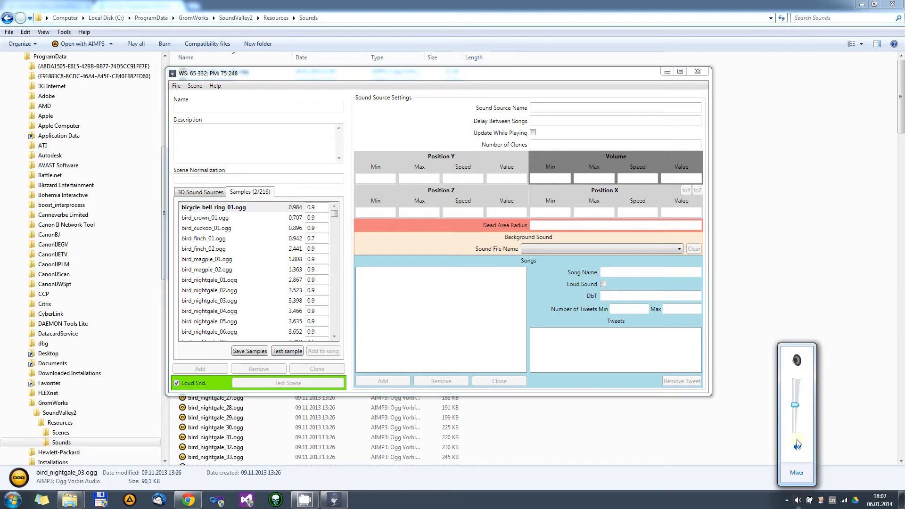
pyautogui.moveTo(796, 407); pyautogui.dragTo(796, 407)
pyautogui.click(468, 70)
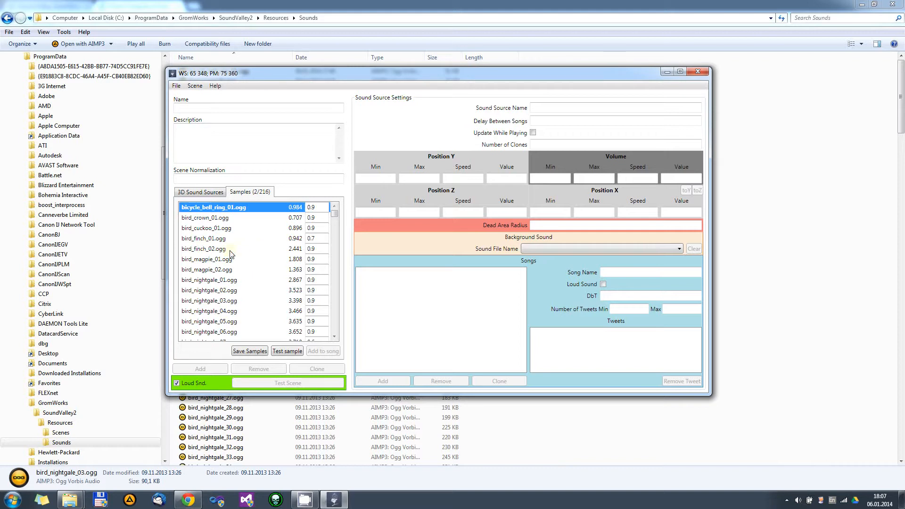
# Examine the volume value of bicycle_bell_ring_01.ogg and test-play the sample at that volume.
pyautogui.click(238, 220)
pyautogui.click(244, 208)
pyautogui.click(317, 207)
pyautogui.click(207, 219)
pyautogui.click(210, 210)
pyautogui.click(324, 208)
pyautogui.click(288, 352)
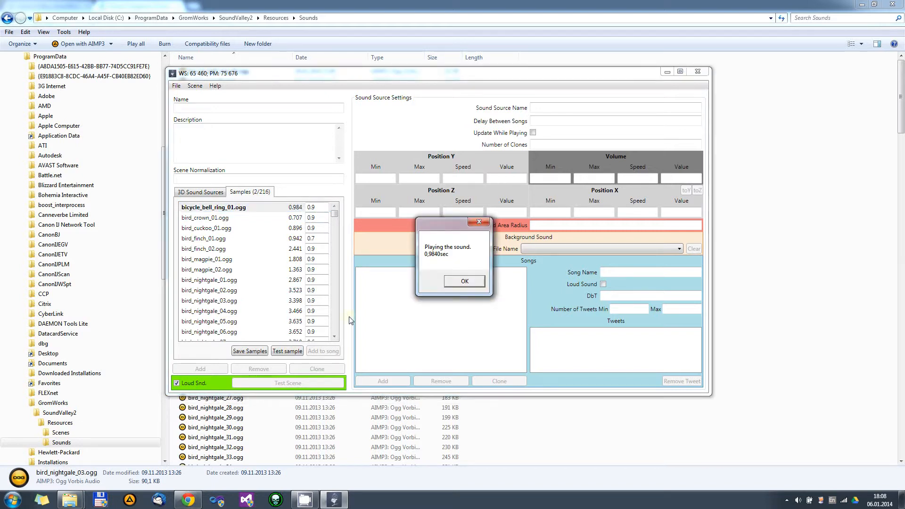
pyautogui.click(479, 283)
# Set the volume value of bicycle_bell_ring_01.ogg to 0.5 and test-play the sample.
pyautogui.click(319, 208)
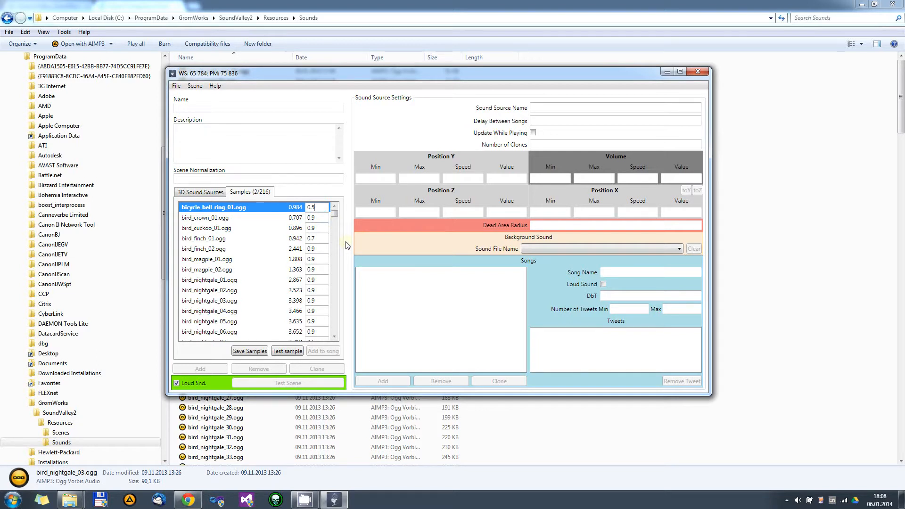
pyautogui.click(287, 352)
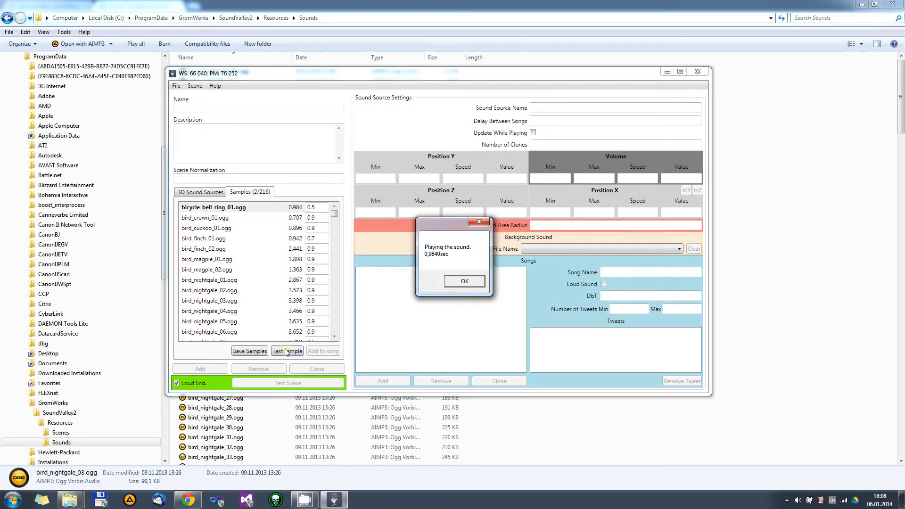
pyautogui.click(469, 282)
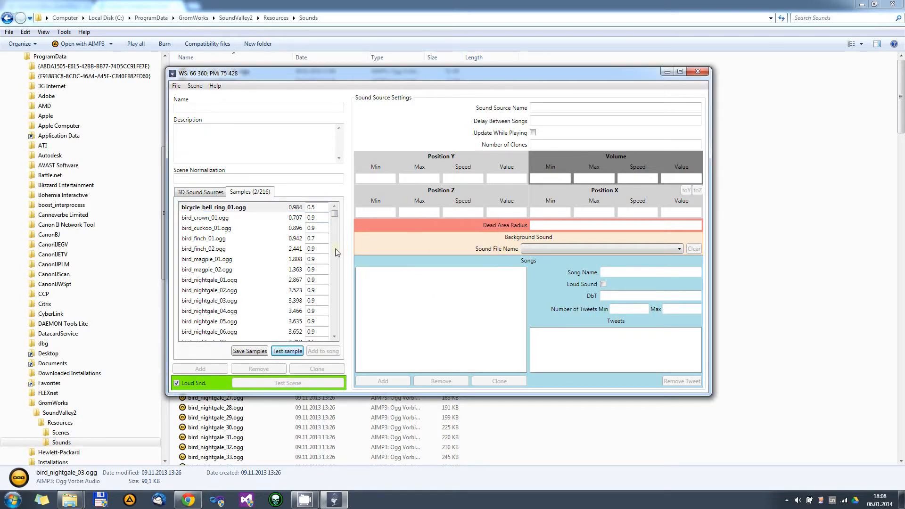
pyautogui.click(320, 210)
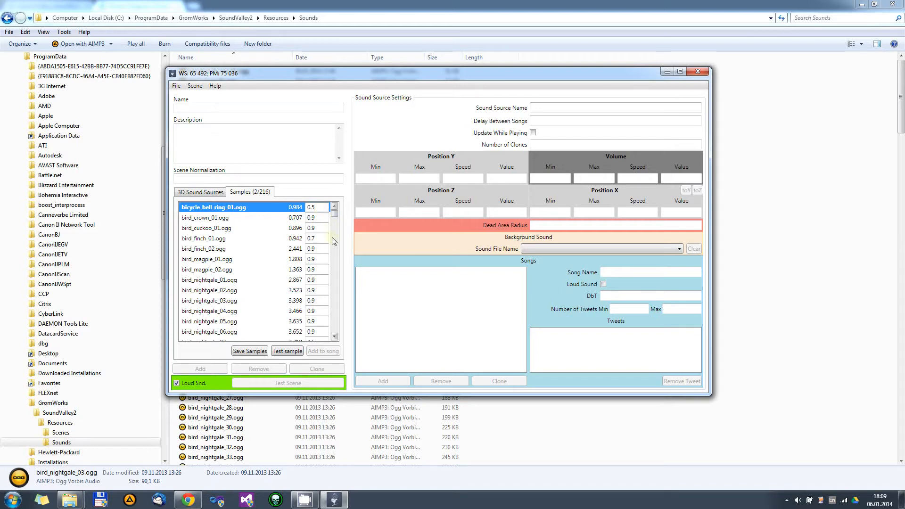
# Locate bird_test_01.ogg in the samples list again and test-play it at its existing volume.
pyautogui.click(335, 265)
pyautogui.click(334, 273)
pyautogui.click(335, 271)
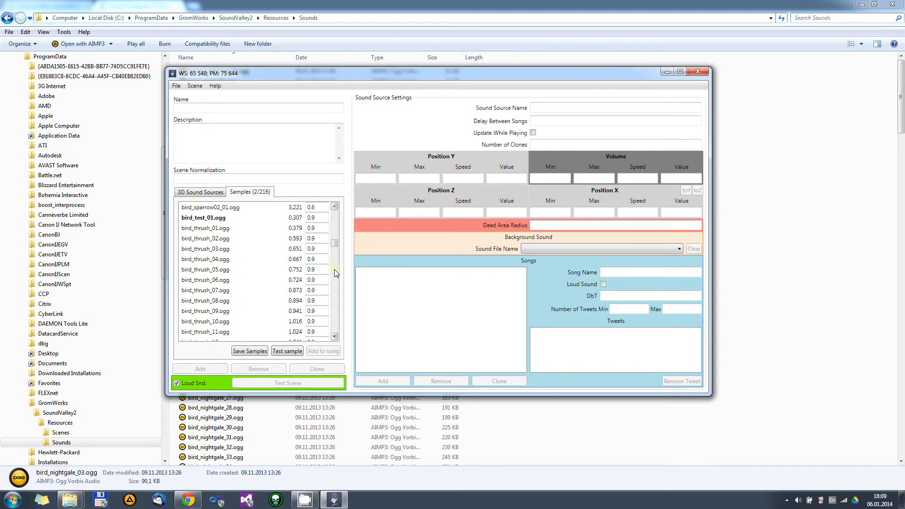
pyautogui.click(204, 220)
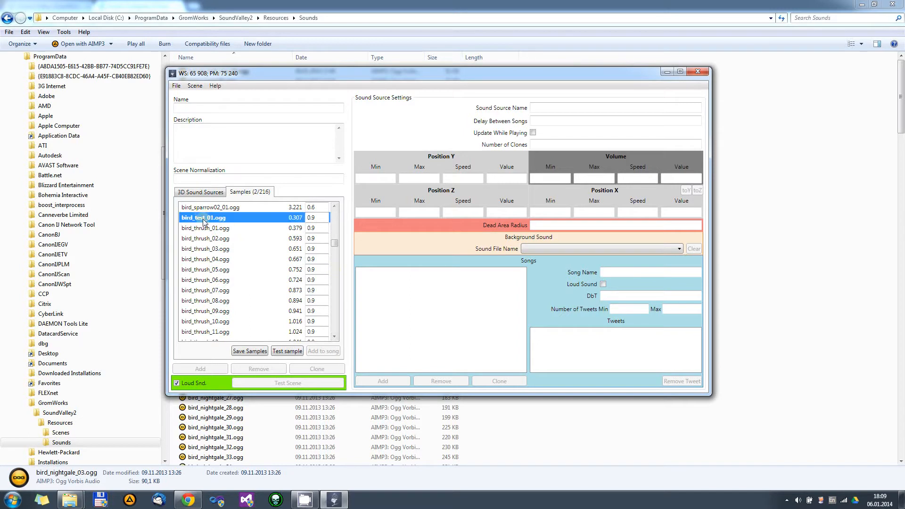
pyautogui.click(283, 352)
pyautogui.click(464, 281)
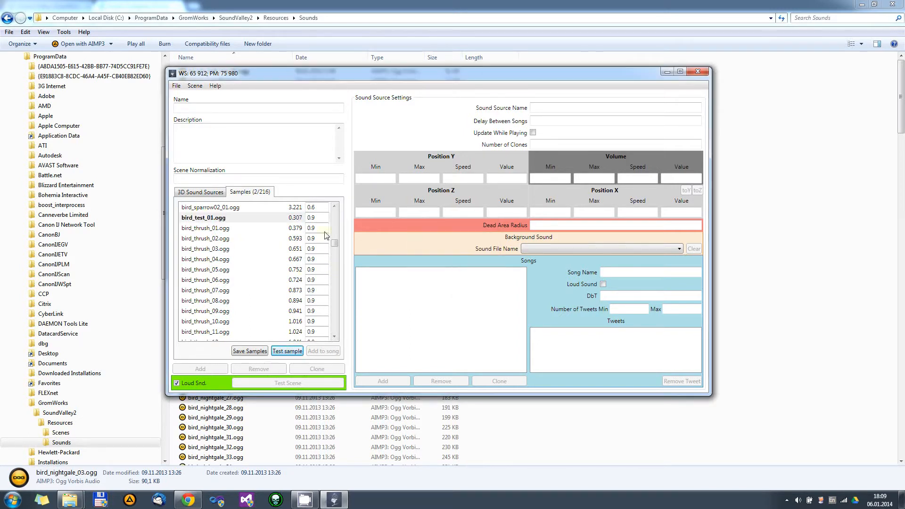
# Set the volume value of bird_test_01.ogg to 0.6 and test-play the sample.
pyautogui.click(320, 220)
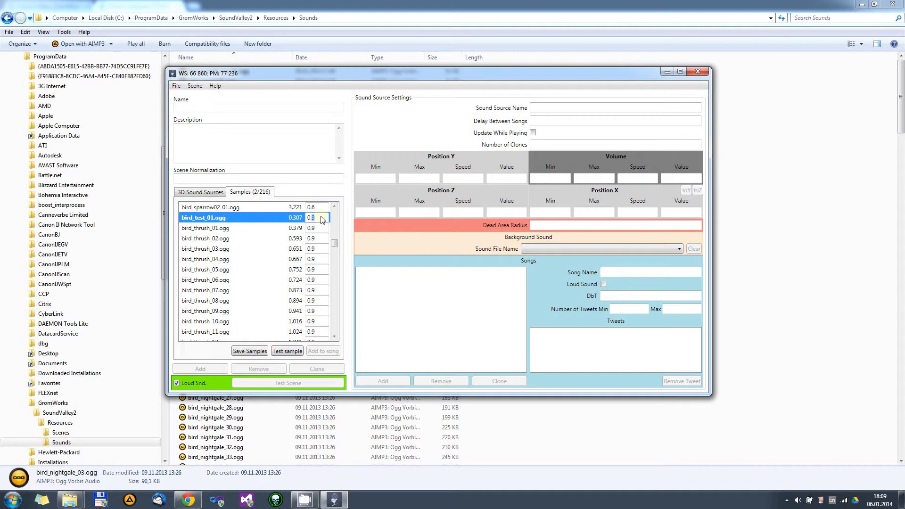
pyautogui.write('6')
pyautogui.click(286, 352)
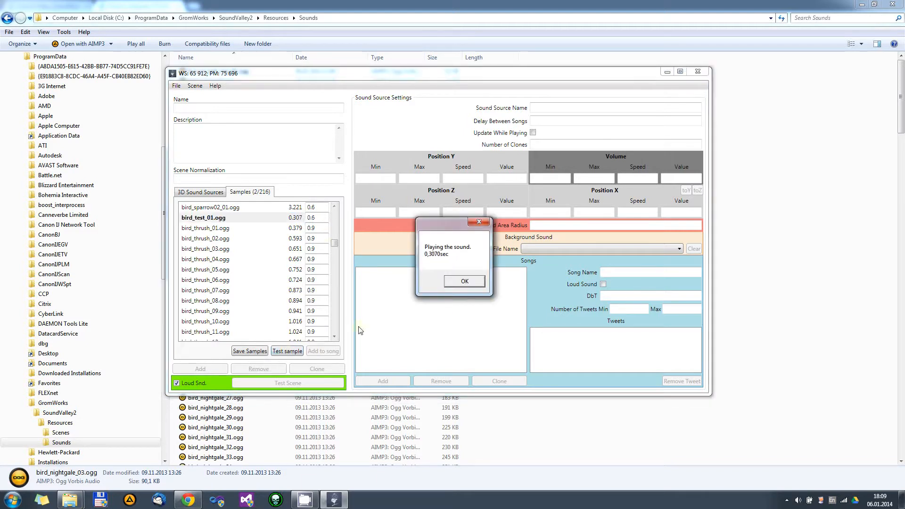
pyautogui.click(474, 285)
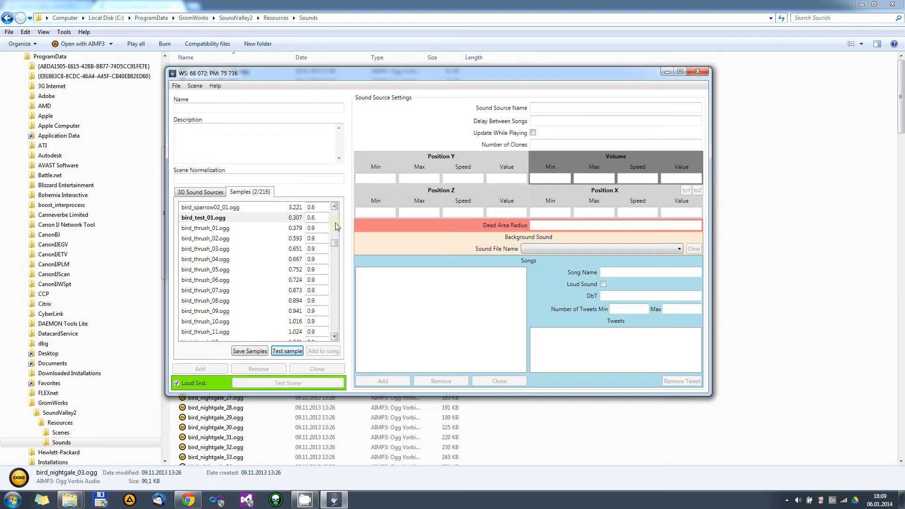
# Save the sample settings and check the bird_test_01.ogg entry in the list.
pyautogui.click(313, 220)
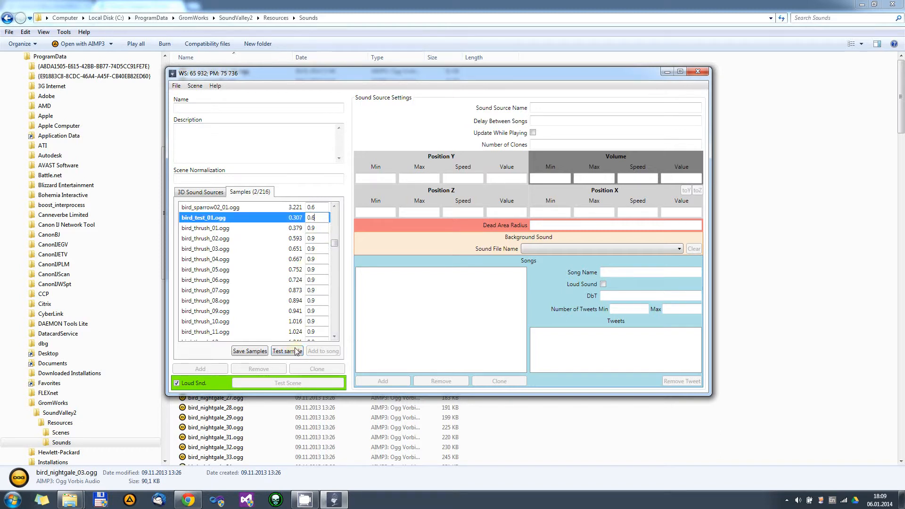
pyautogui.click(251, 353)
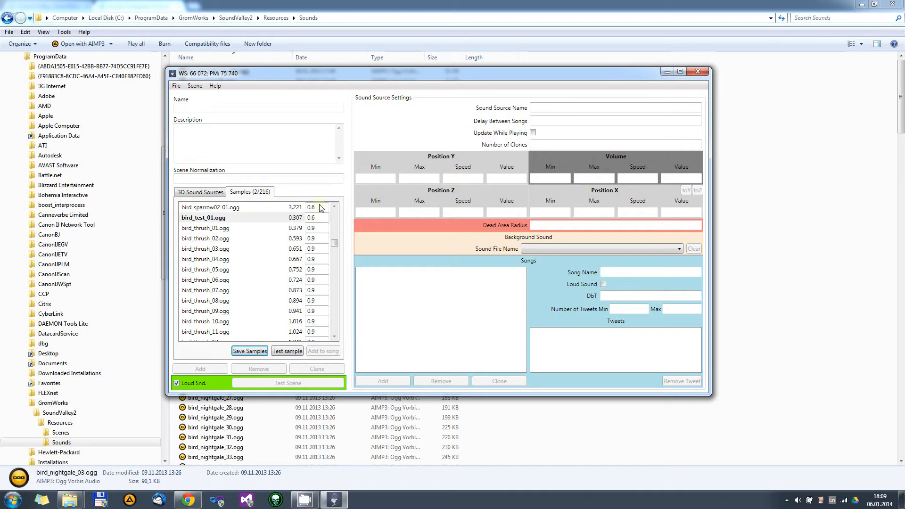
pyautogui.moveTo(338, 251)
pyautogui.mouseDown()
pyautogui.moveTo(337, 264)
pyautogui.moveTo(339, 214)
pyautogui.moveTo(337, 243)
pyautogui.mouseUp()
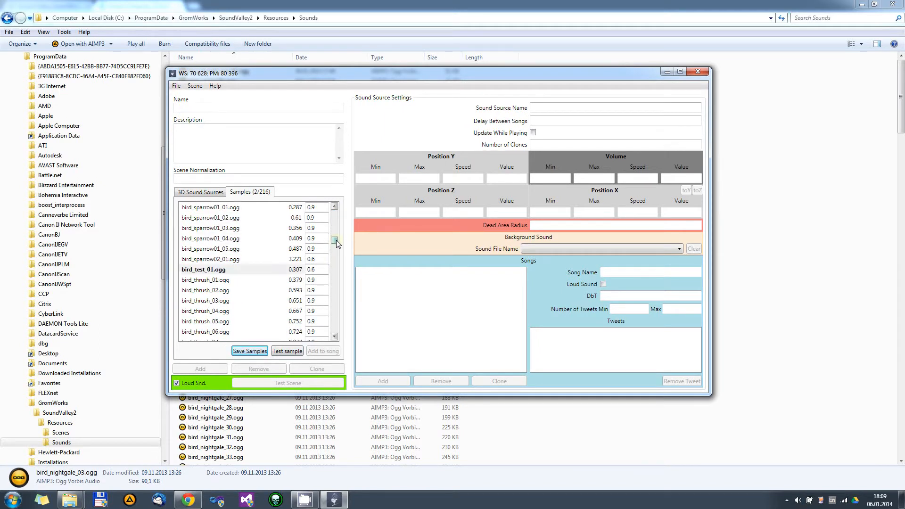
pyautogui.click(243, 270)
# Switch to the Sounds folder in Windows Explorer and select samples_settings.xml.
pyautogui.click(171, 7)
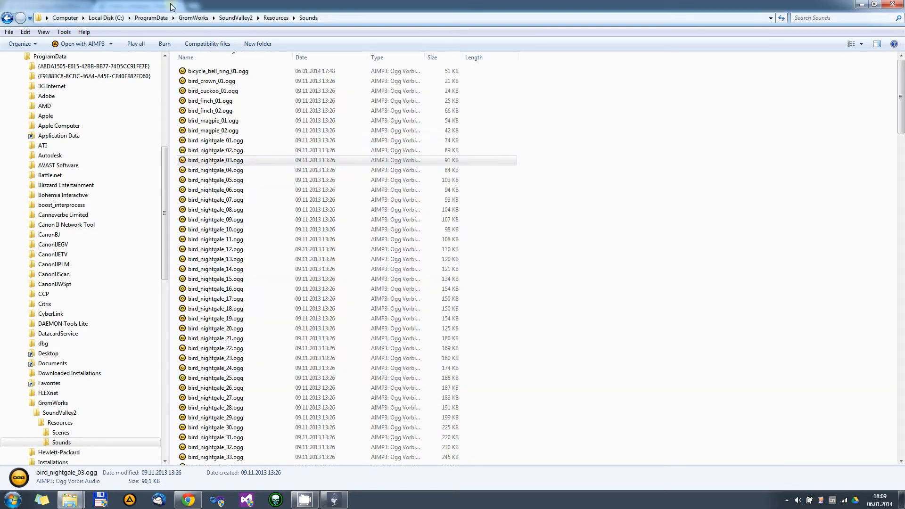
pyautogui.click(216, 170)
pyautogui.scroll(-5, 294, 246)
pyautogui.scroll(-20, 293, 246)
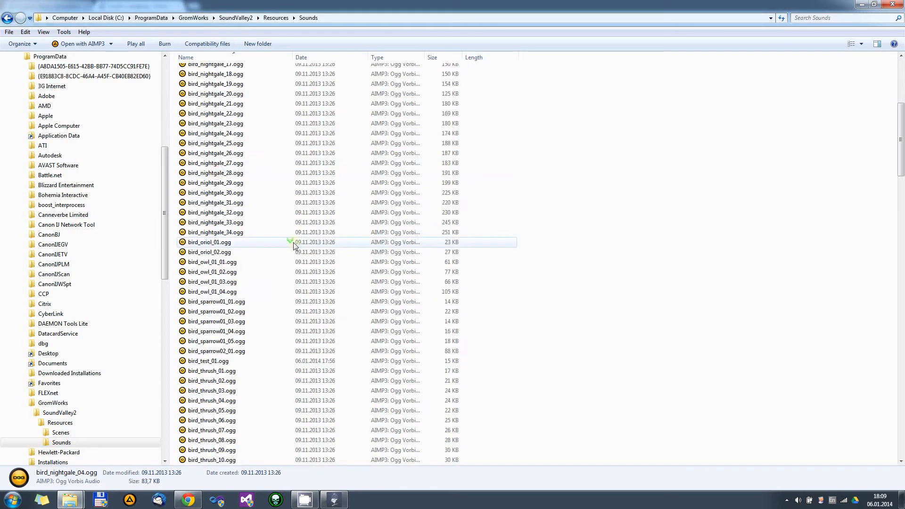
pyautogui.scroll(-20, 293, 246)
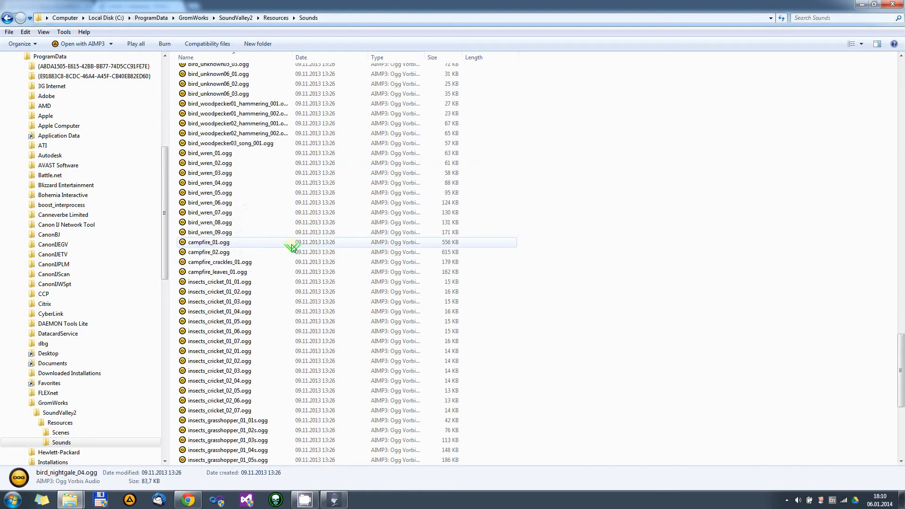
pyautogui.click(184, 282)
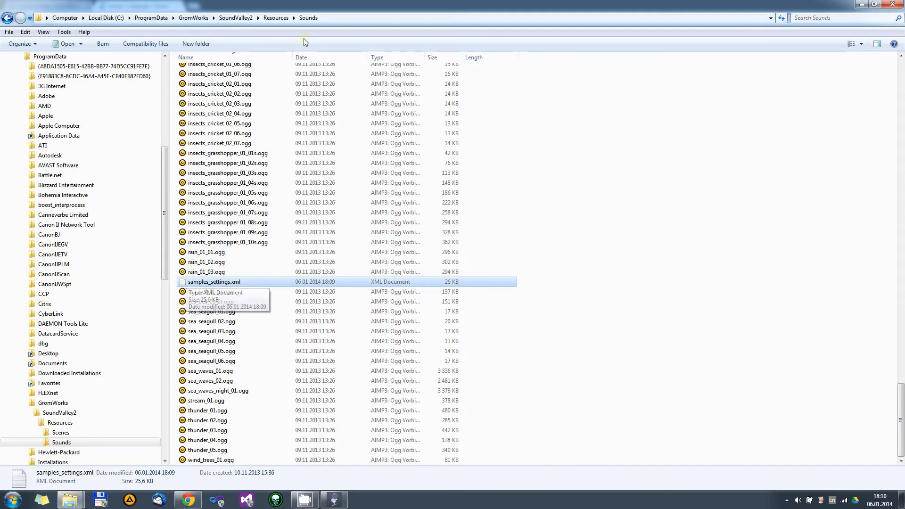
# Open samples_settings.xml from the Sounds folder in Notepad++.
pyautogui.rightClick(220, 275)
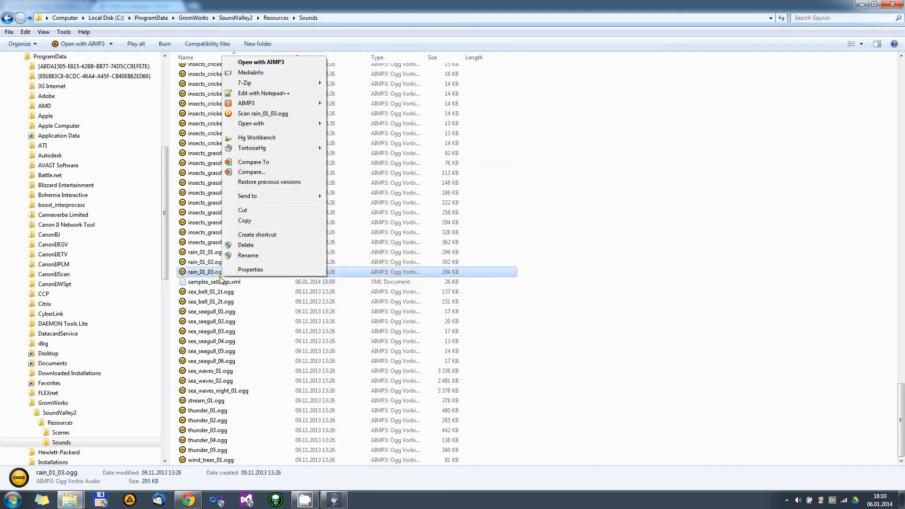
pyautogui.click(220, 282)
pyautogui.rightClick(220, 282)
pyautogui.click(251, 108)
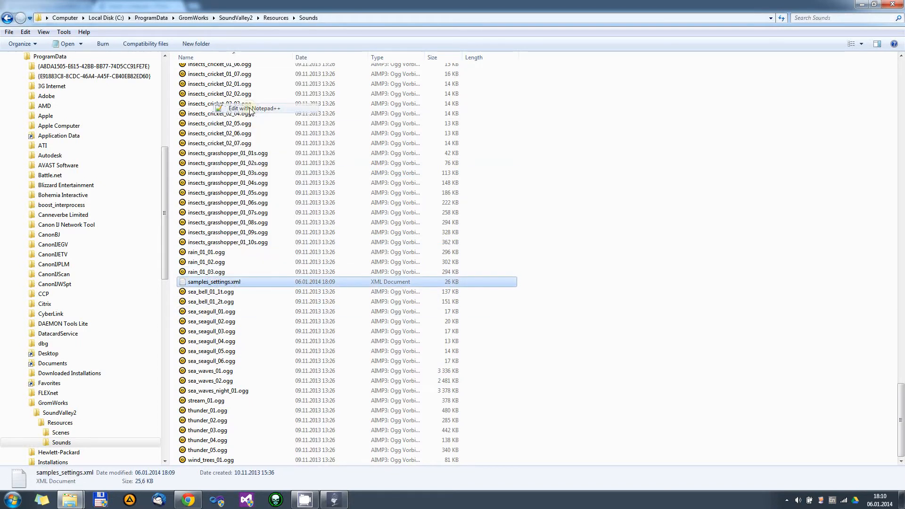
pyautogui.click(158, 87)
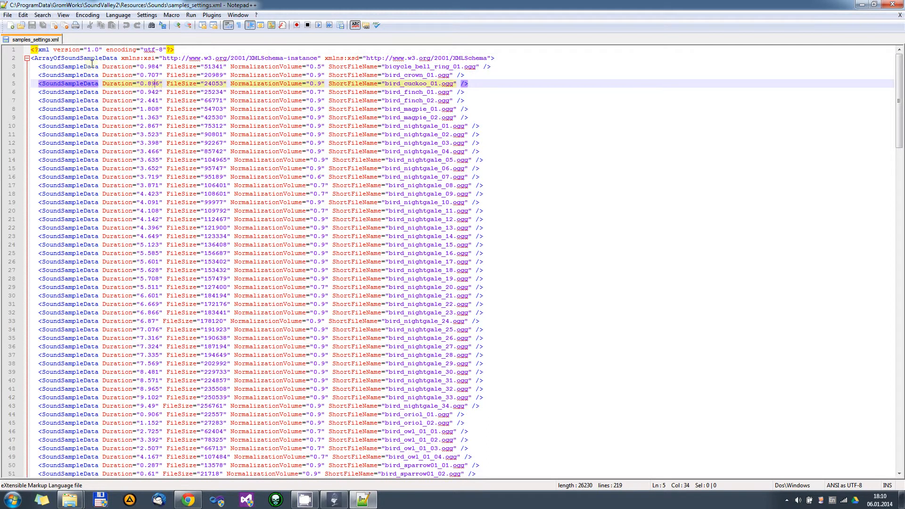
# Examine the duration, file size, normalization volume and file name attributes of the bicycle_bell_ring_01.ogg entry, and close the file.
pyautogui.moveTo(92, 64); pyautogui.dragTo(264, 294)
pyautogui.click(291, 185)
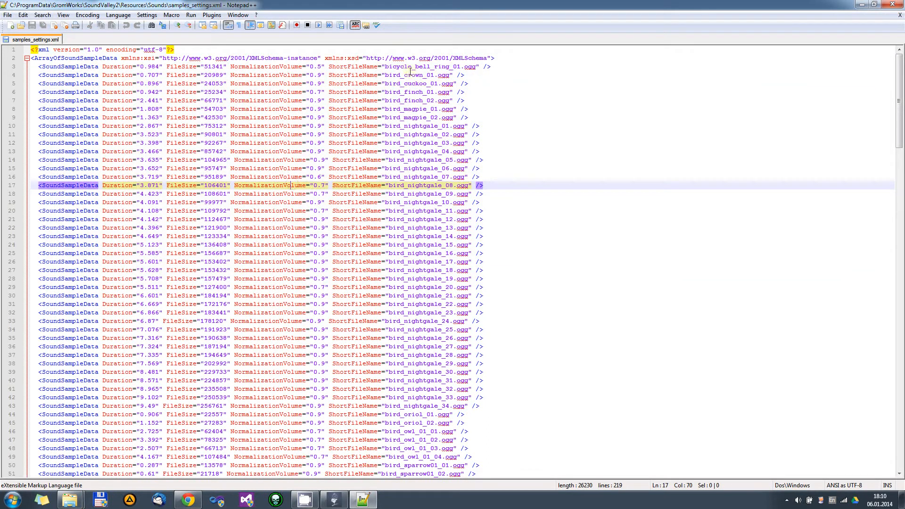
pyautogui.moveTo(408, 67); pyautogui.dragTo(434, 67)
pyautogui.moveTo(265, 68); pyautogui.dragTo(324, 67)
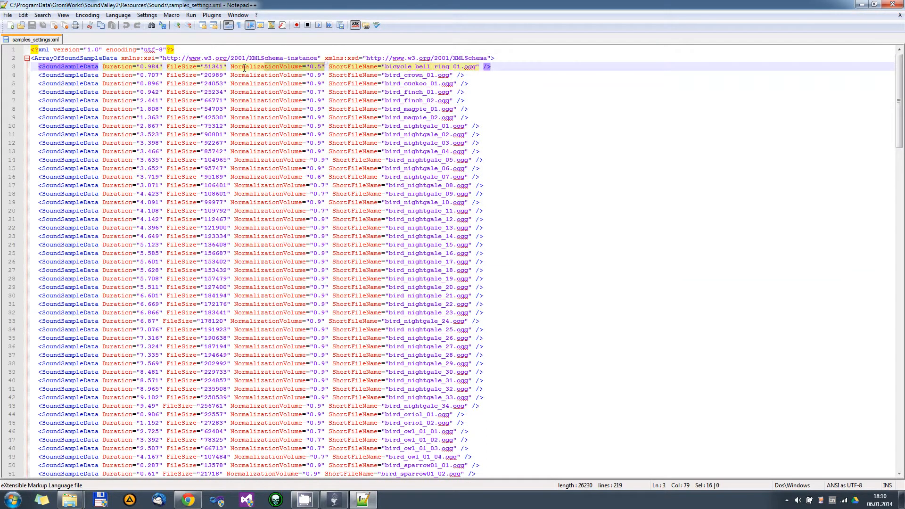
pyautogui.moveTo(115, 66); pyautogui.dragTo(224, 67)
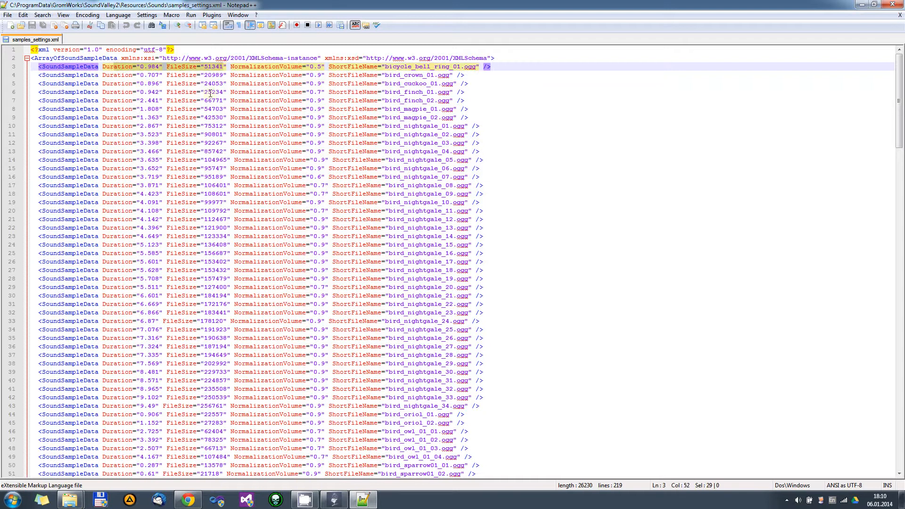
pyautogui.moveTo(307, 67); pyautogui.dragTo(348, 66)
pyautogui.click(892, 5)
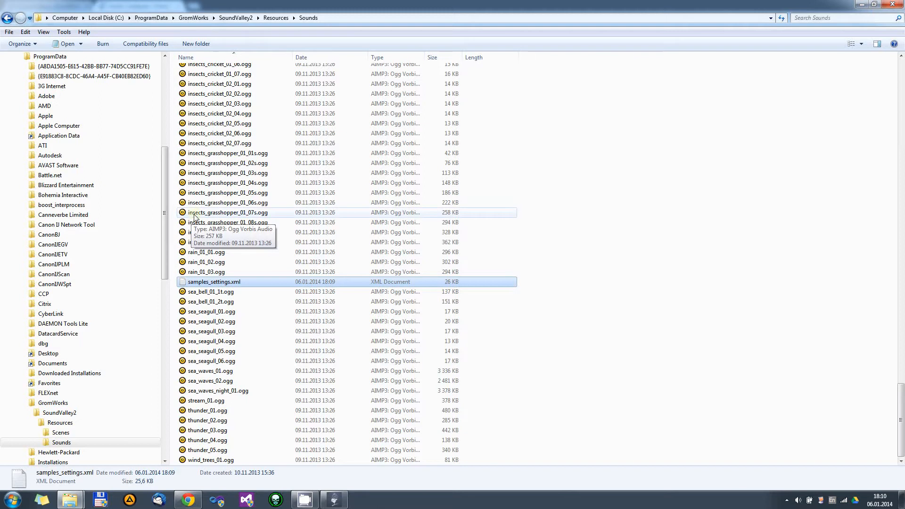
# Switch back to SceneComposer and select bicycle_bell_ring_01.ogg in the samples list.
pyautogui.click(340, 499)
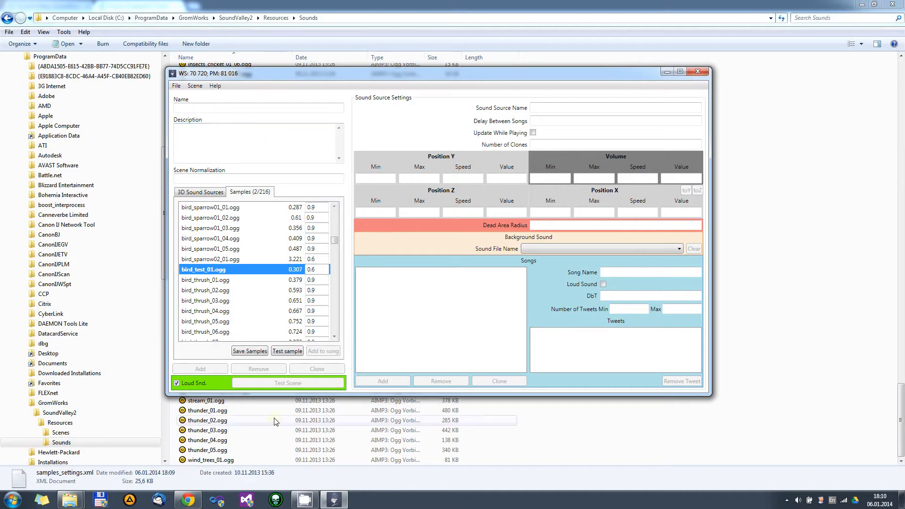
pyautogui.moveTo(334, 244); pyautogui.dragTo(334, 213)
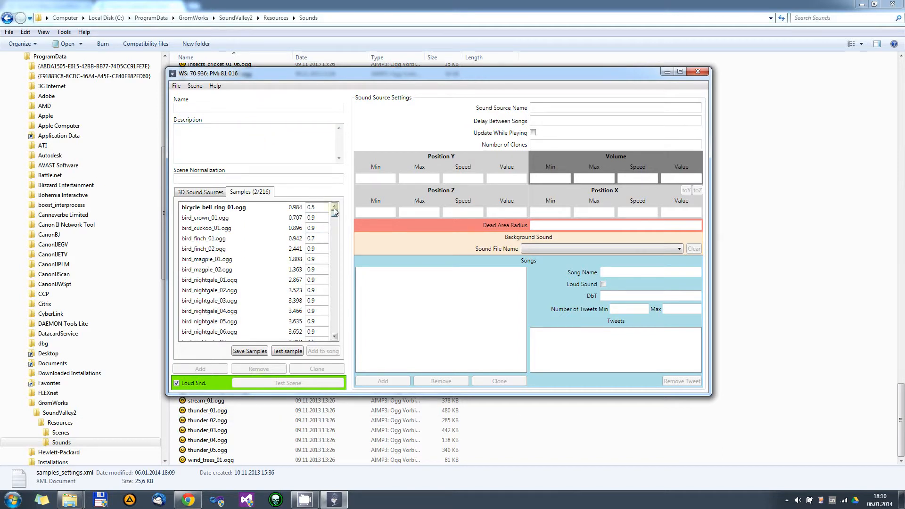
pyautogui.click(228, 207)
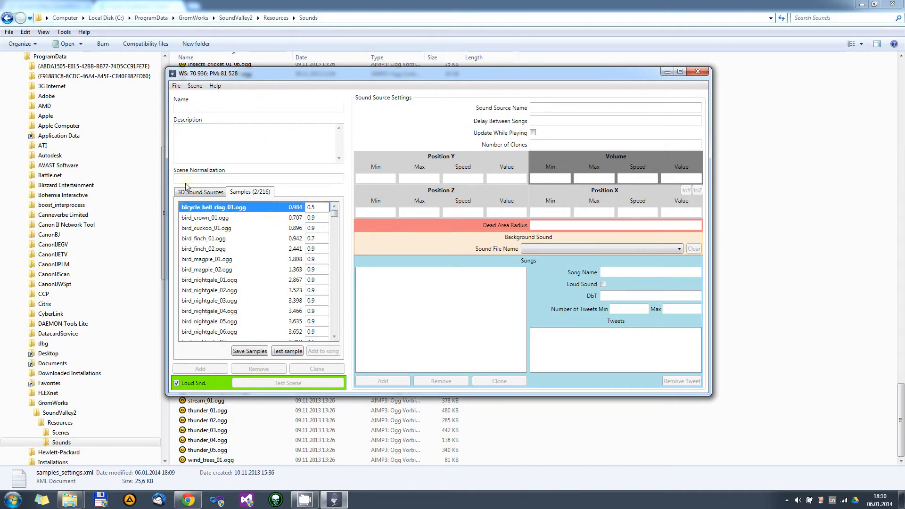
# Show the list of 3D sound sources and create a new scene.
pyautogui.click(196, 192)
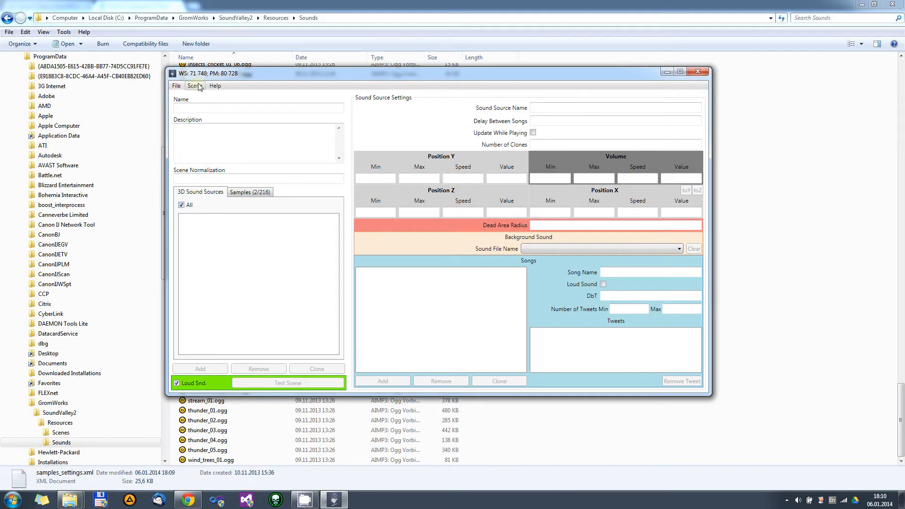
pyautogui.click(177, 86)
pyautogui.click(195, 97)
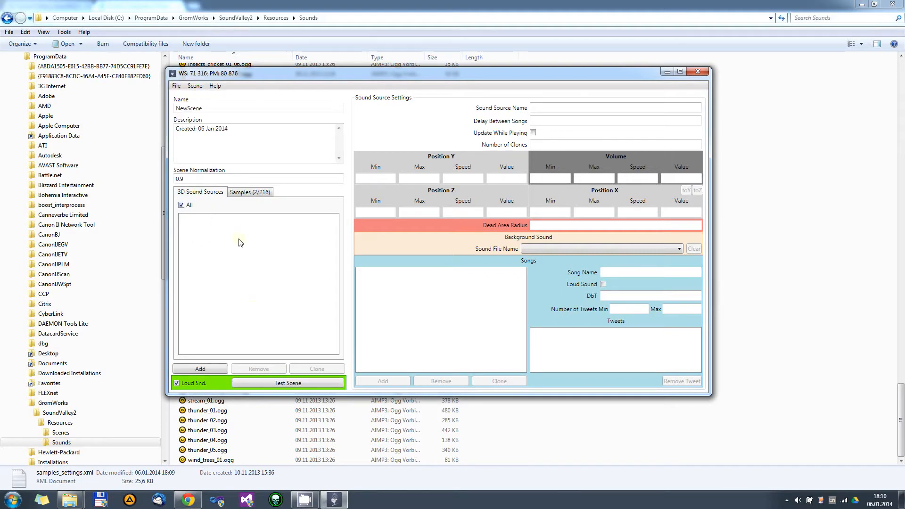
pyautogui.click(178, 86)
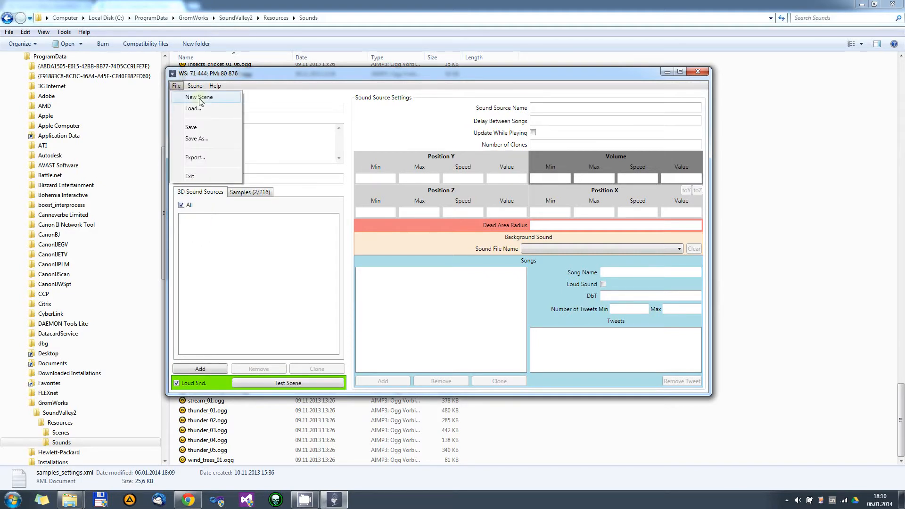
pyautogui.click(215, 85)
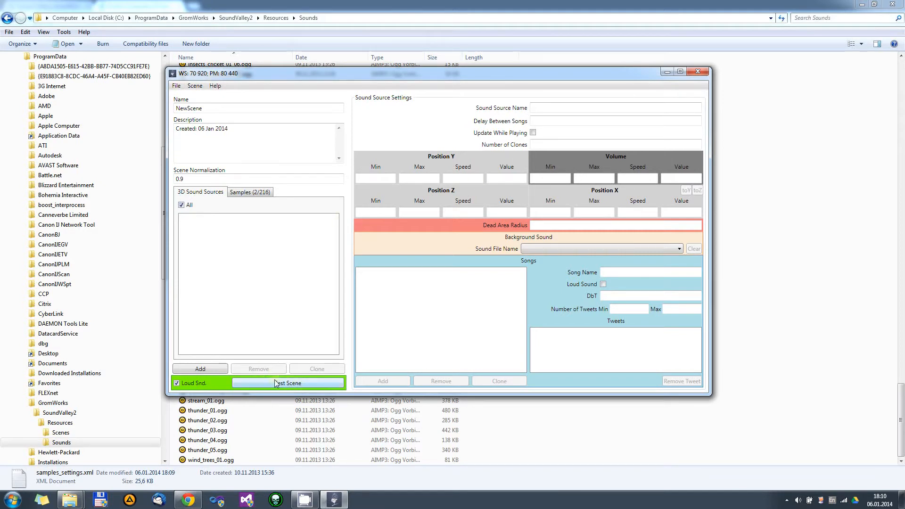
# Rename the scene as NewScene_TEST and review its description and scene normalization.
pyautogui.doubleClick(219, 111)
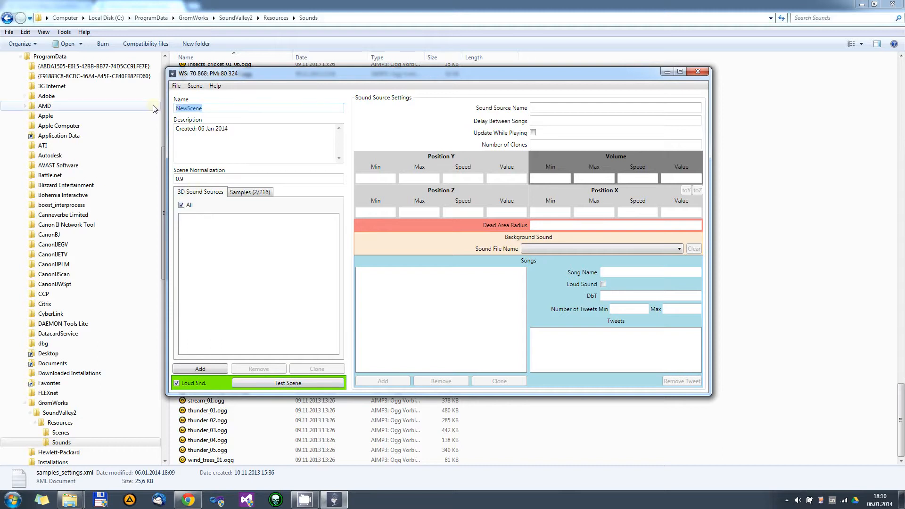
pyautogui.press('End')
pyautogui.moveTo(188, 129); pyautogui.dragTo(250, 133)
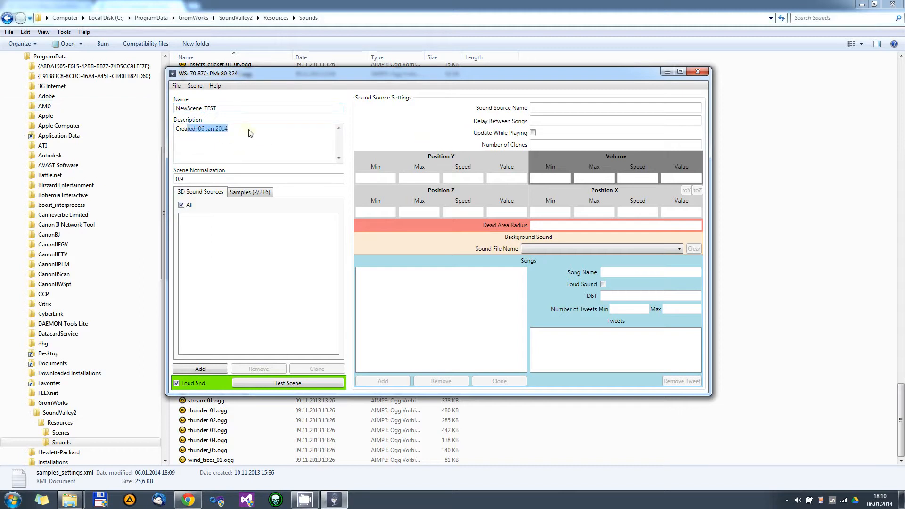
pyautogui.click(246, 151)
pyautogui.click(194, 179)
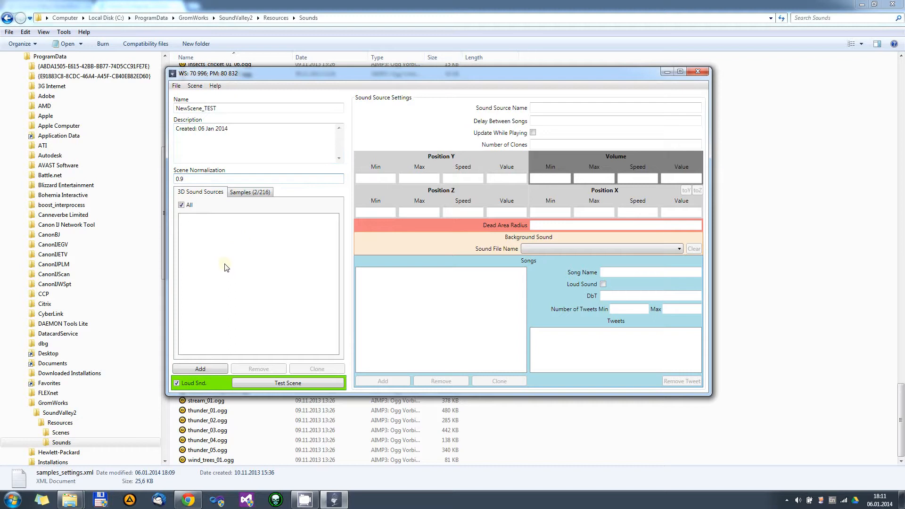
# Add a 3D sound source to the scene and name it Bicycle01.
pyautogui.click(200, 369)
pyautogui.click(197, 221)
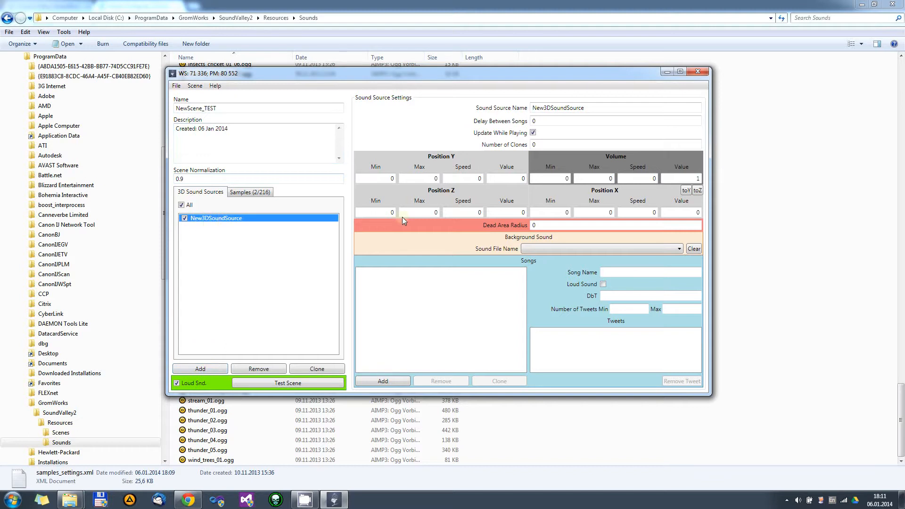
pyautogui.doubleClick(580, 109)
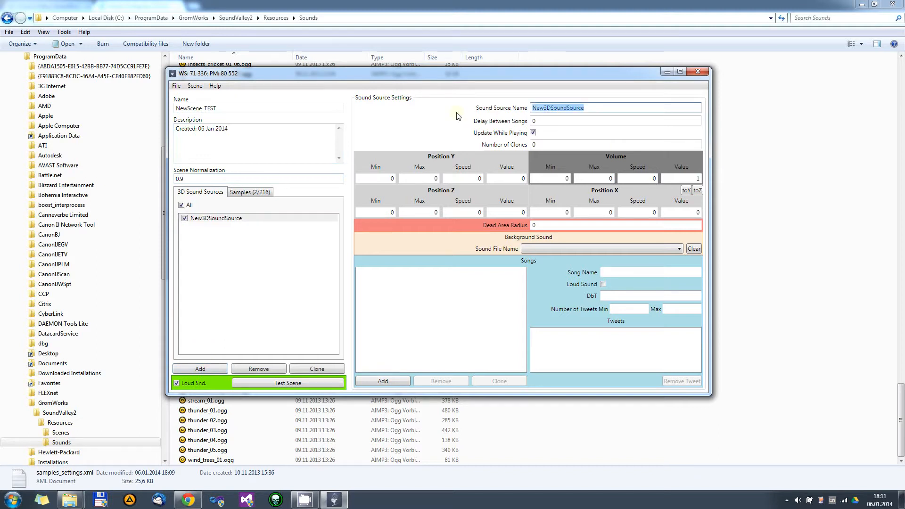
pyautogui.write('Bicycle')
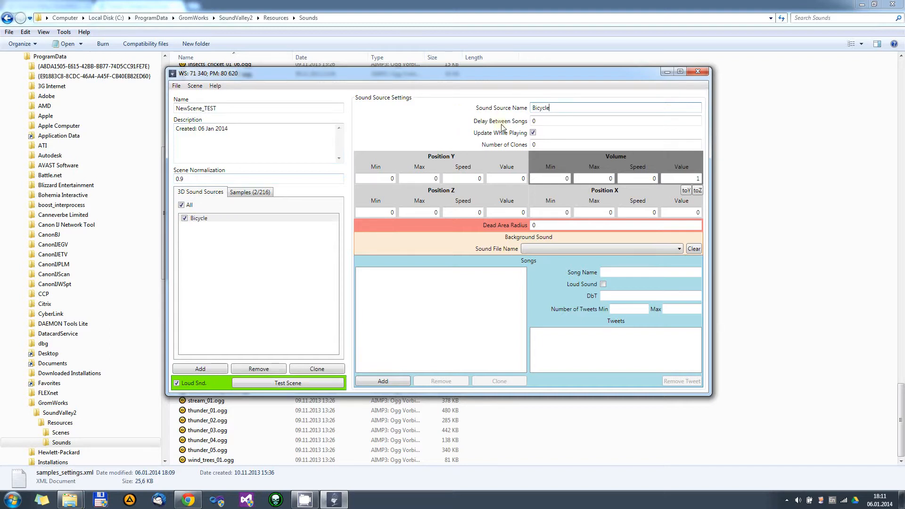
pyautogui.write('01')
# Set the delay between songs of Bicycle01 to 5 and review its number of clones and volume value.
pyautogui.click(565, 122)
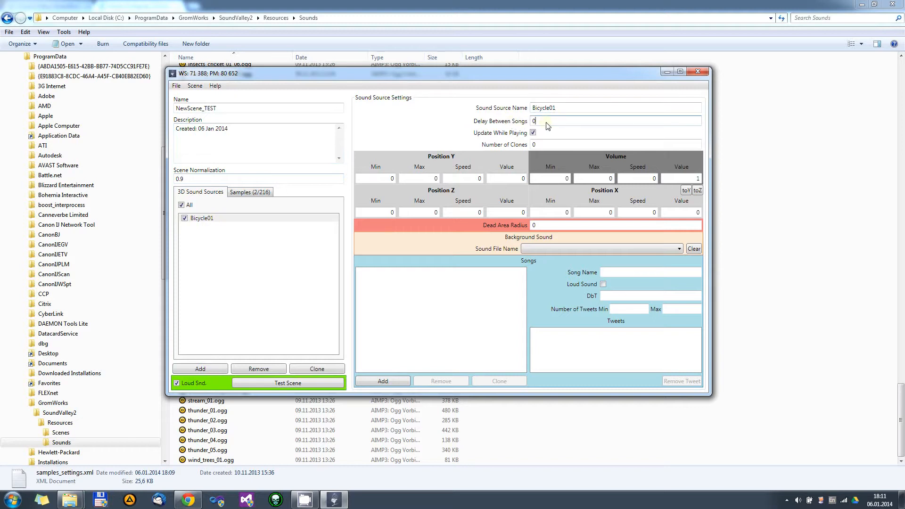
pyautogui.doubleClick(546, 121)
pyautogui.write('5')
pyautogui.moveTo(510, 72); pyautogui.dragTo(513, 51)
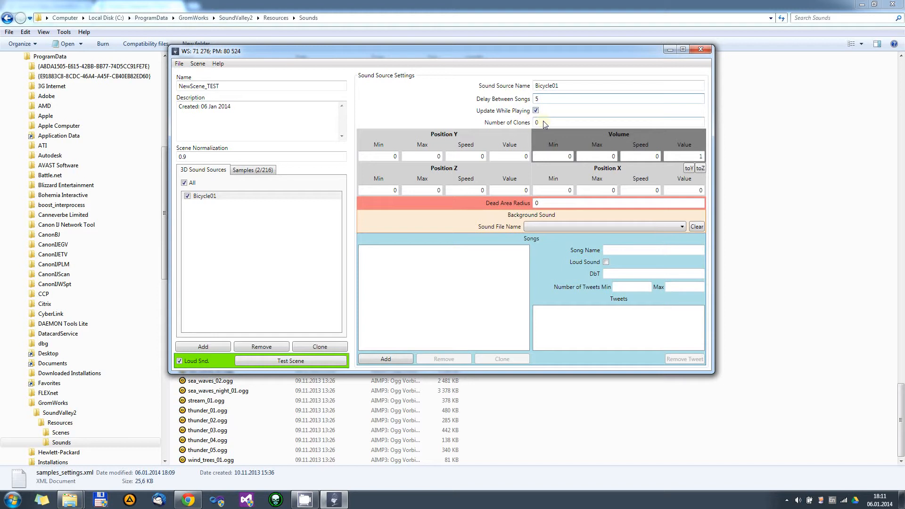
pyautogui.moveTo(543, 121); pyautogui.dragTo(501, 120)
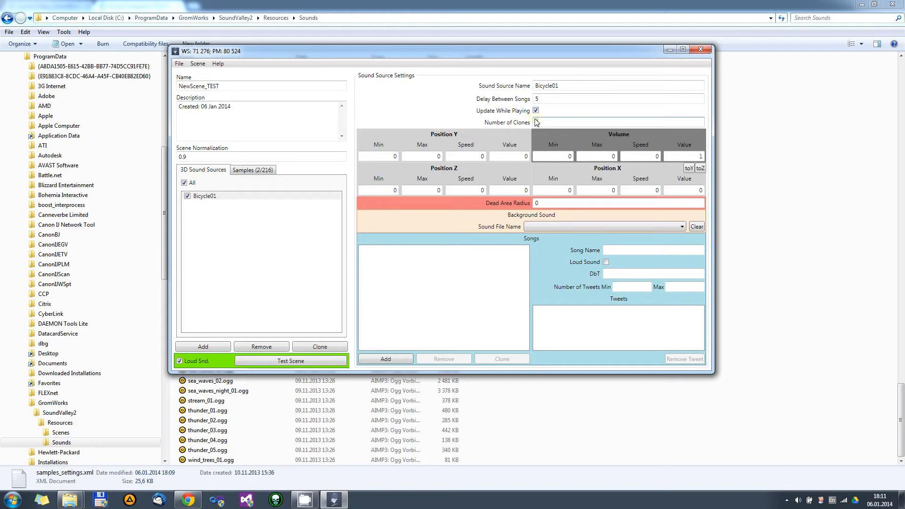
pyautogui.click(539, 123)
pyautogui.moveTo(705, 157); pyautogui.dragTo(696, 158)
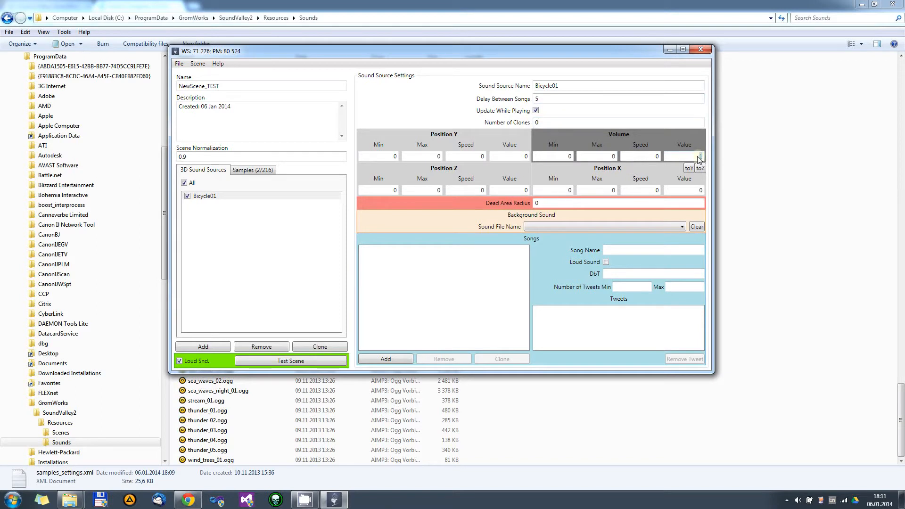
# Set Position X of Bicycle01 to a minimum of -20, a maximum of 20 and a speed of 2.
pyautogui.click(564, 190)
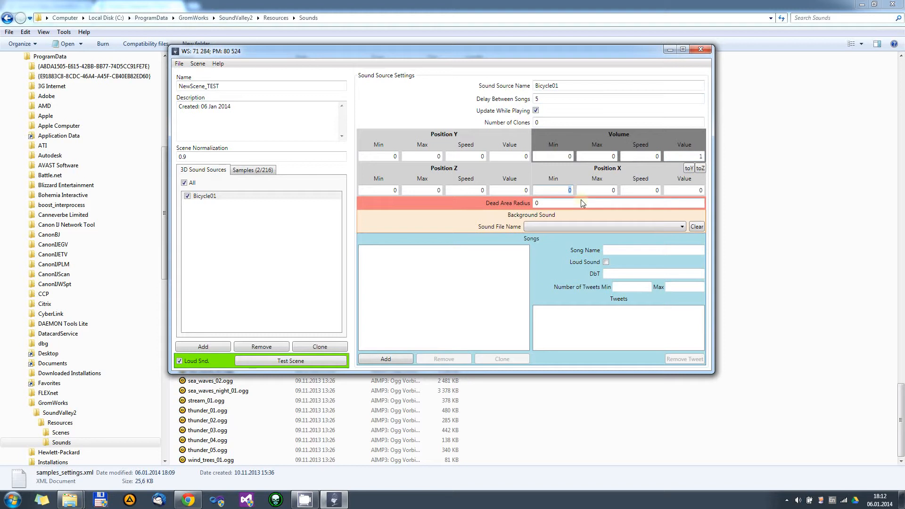
pyautogui.write('-20')
pyautogui.click(612, 190)
pyautogui.write('20')
pyautogui.write('2')
pyautogui.click(561, 193)
pyautogui.click(612, 193)
pyautogui.click(651, 190)
pyautogui.click(700, 190)
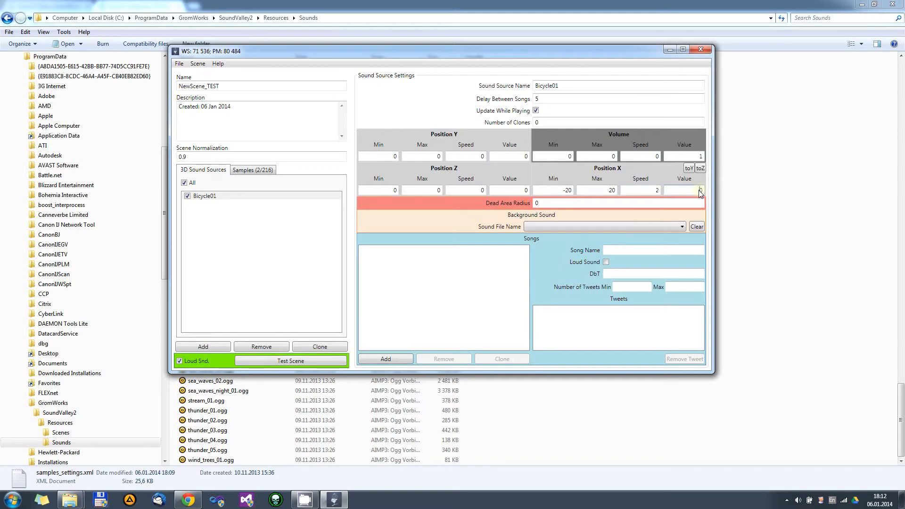
pyautogui.click(653, 191)
# Copy the Position X values to Position Z and look at the background sound file choices.
pyautogui.click(698, 169)
pyautogui.click(555, 228)
pyautogui.click(555, 228)
# Add a song to Bicycle01 and enable its Loud Sound option.
pyautogui.click(390, 359)
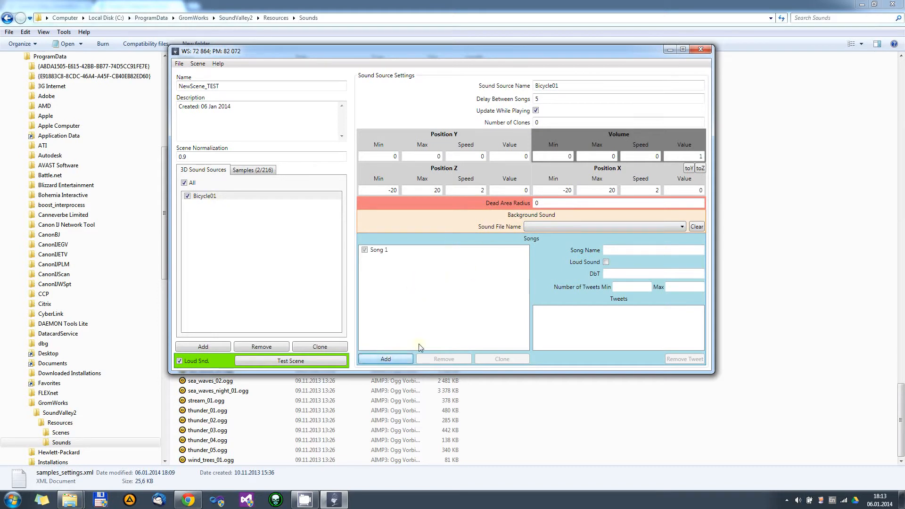
pyautogui.click(385, 252)
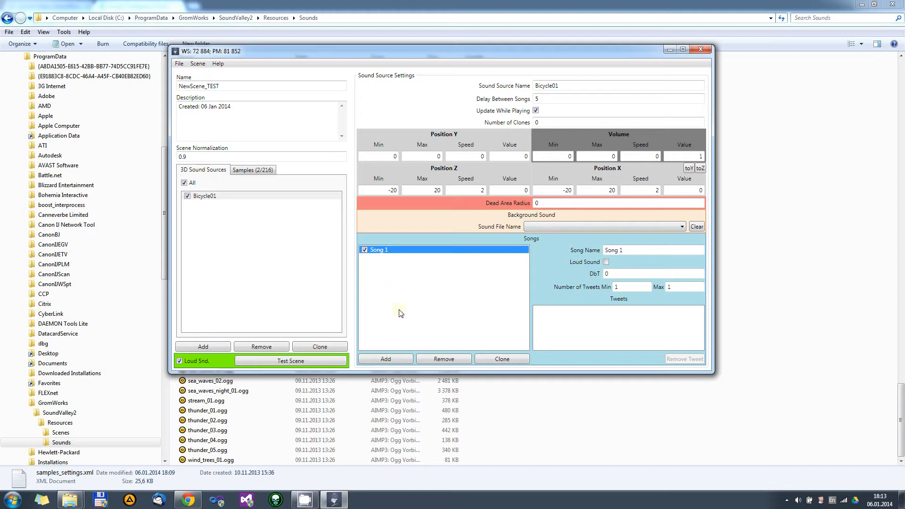
pyautogui.click(634, 252)
pyautogui.click(615, 275)
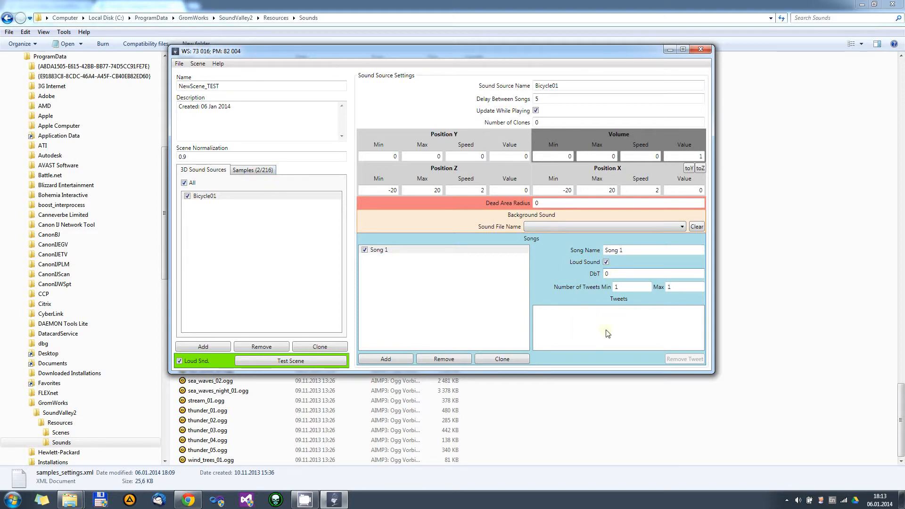
# Add the sample bicycle_bell_ring_01.ogg to the song's tweets and return to the list of 3D sound sources.
pyautogui.click(258, 171)
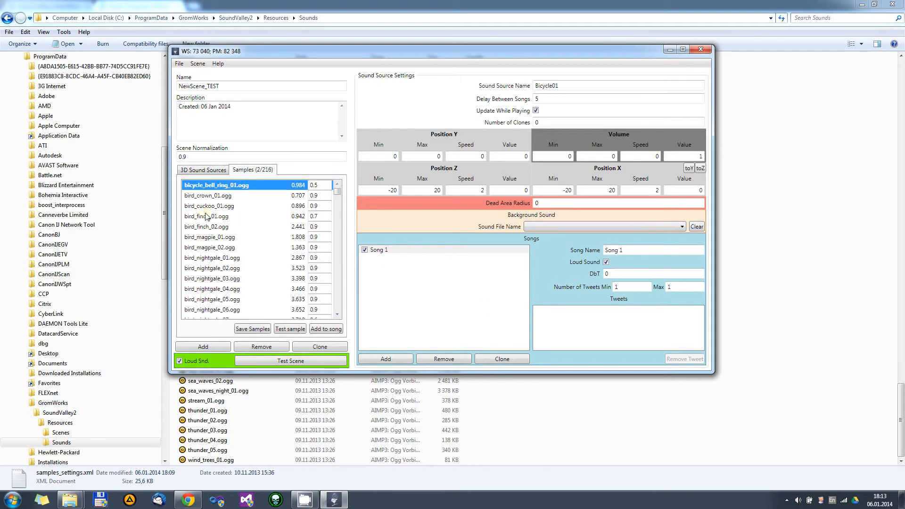
pyautogui.click(213, 193)
pyautogui.click(216, 188)
pyautogui.click(324, 330)
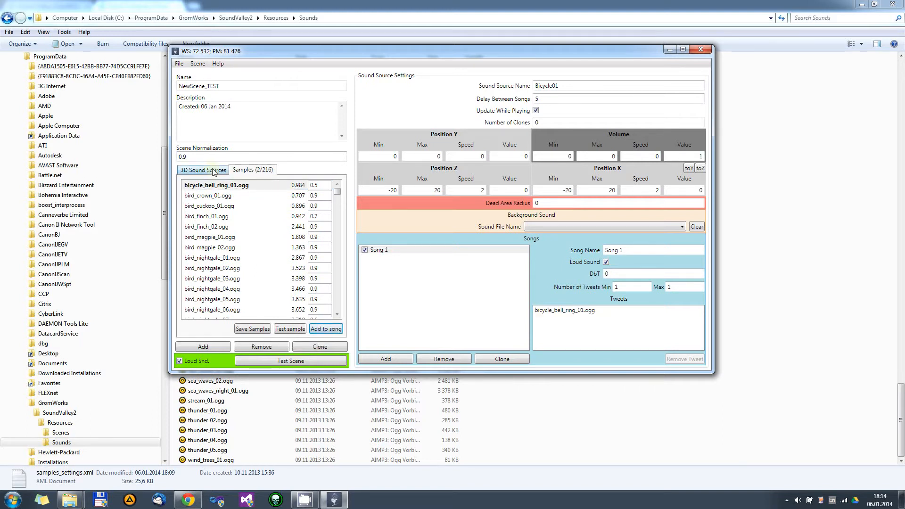
pyautogui.click(557, 310)
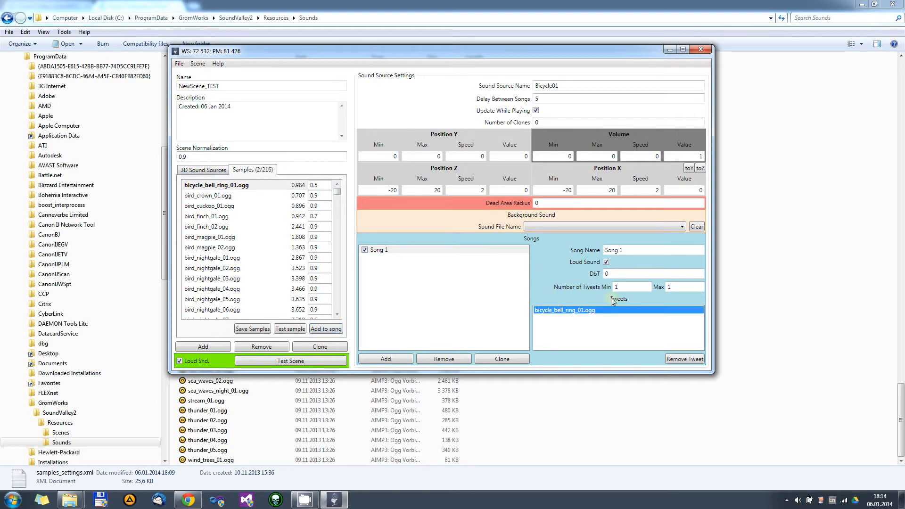
pyautogui.click(208, 171)
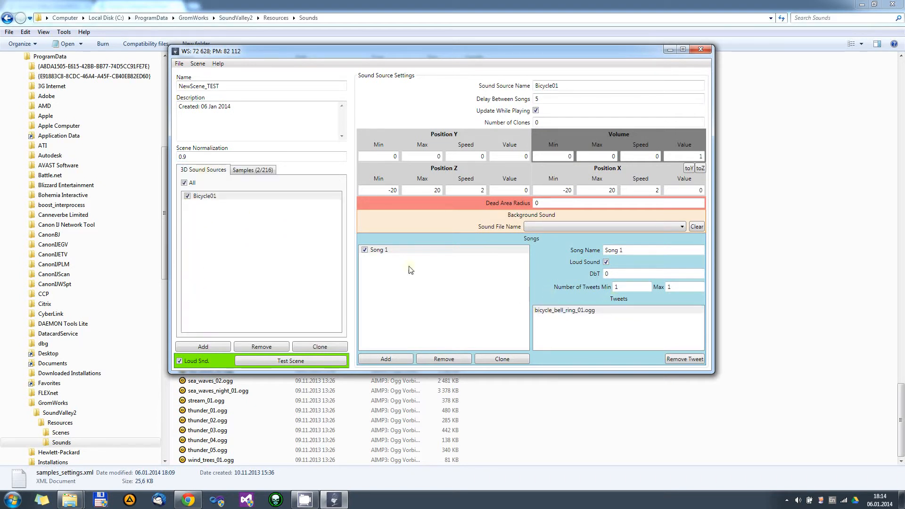
# Set the maximum Number of Tweets for Song 1 of Bicycle01 to 5.
pyautogui.click(587, 324)
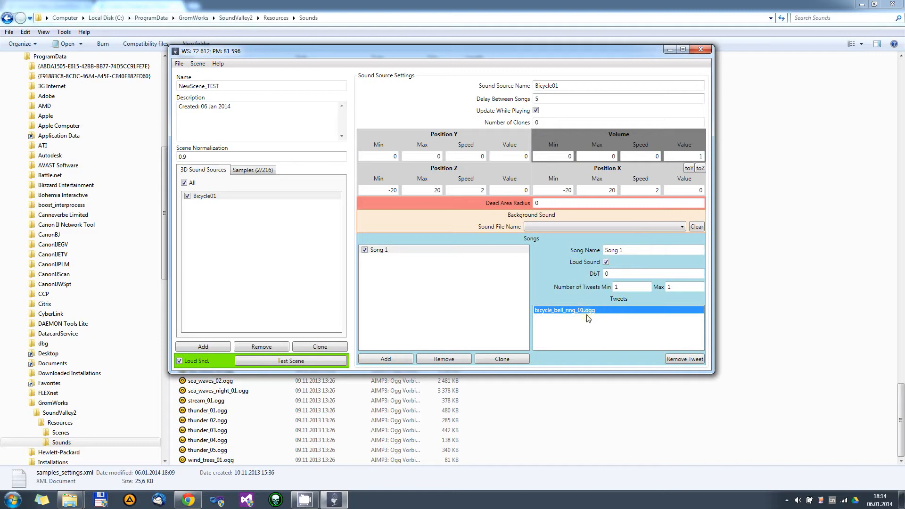
pyautogui.click(623, 290)
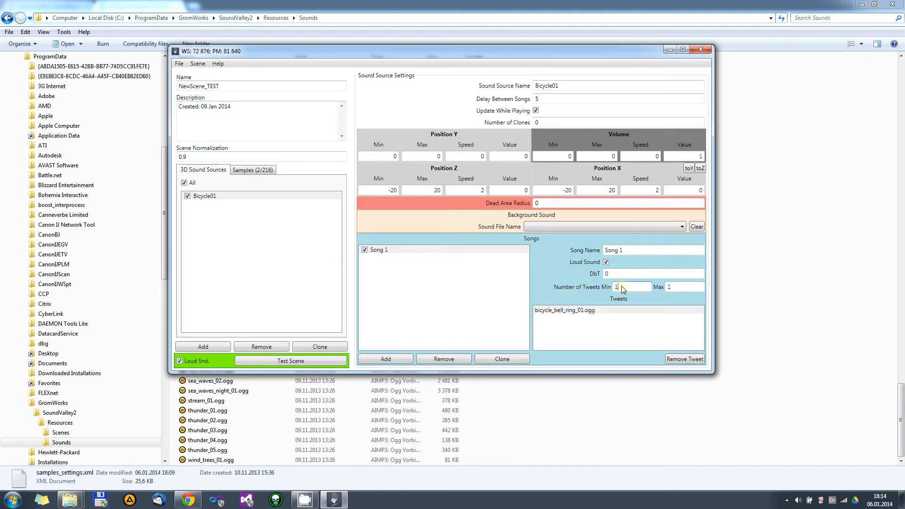
pyautogui.doubleClick(623, 289)
pyautogui.click(677, 286)
pyautogui.click(584, 311)
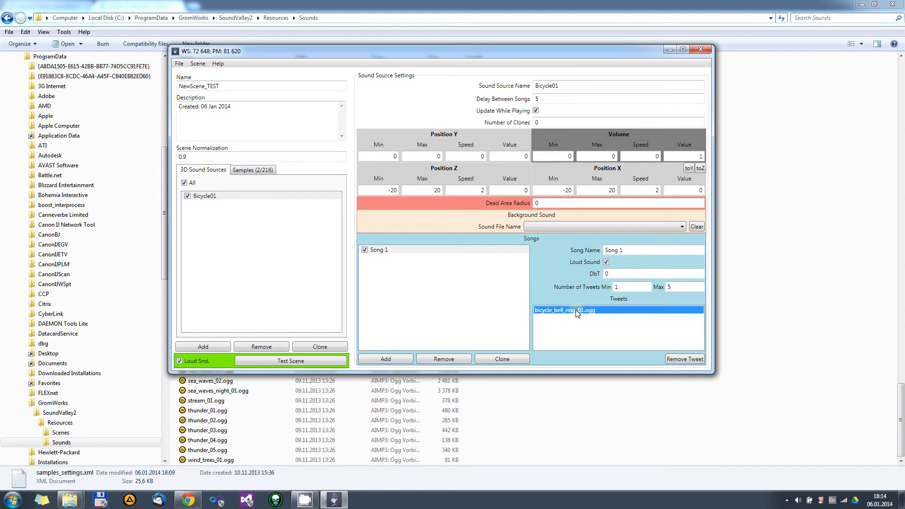
# Examine the DbT setting of Song 1 and the Delay Between Songs setting of Bicycle01.
pyautogui.click(623, 276)
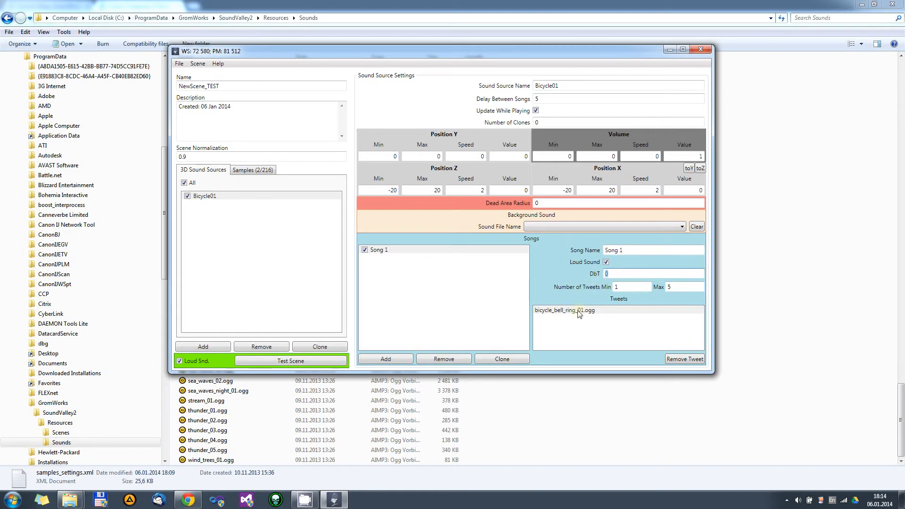
pyautogui.click(612, 275)
pyautogui.click(619, 276)
pyautogui.click(609, 310)
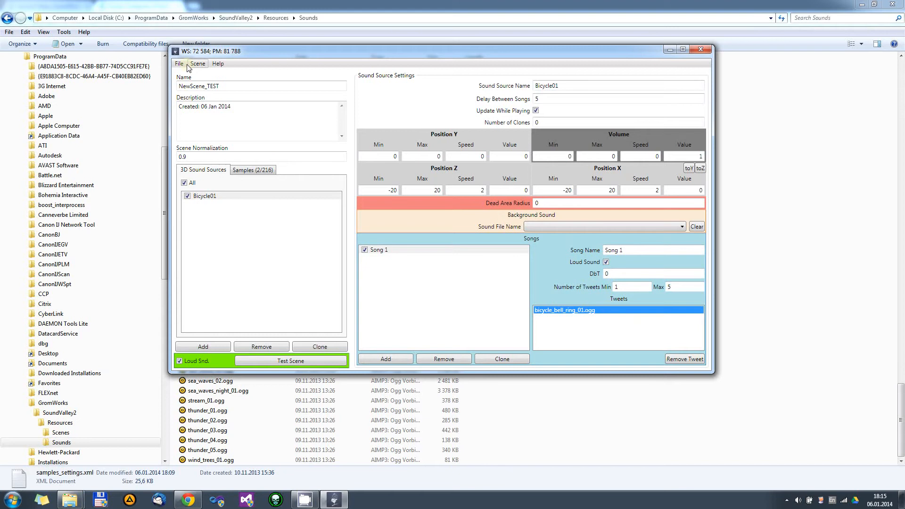
pyautogui.moveTo(222, 51); pyautogui.dragTo(257, 55)
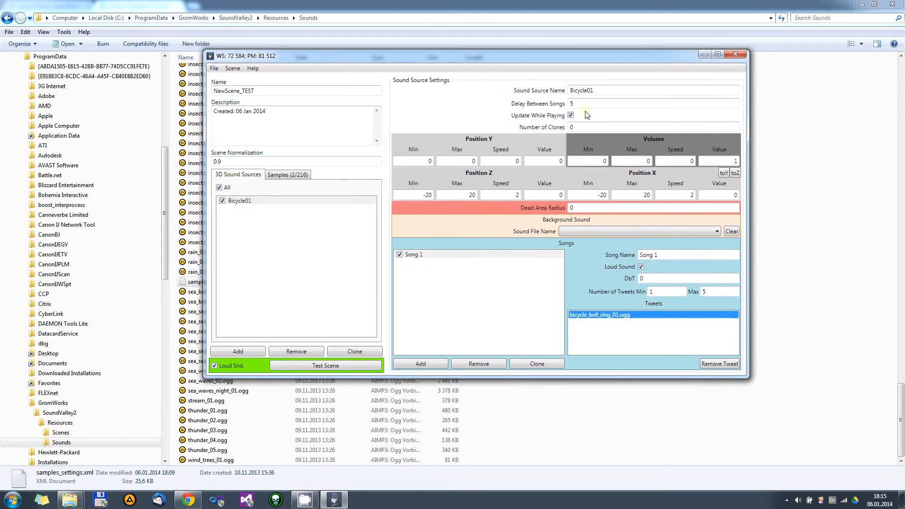
pyautogui.doubleClick(587, 105)
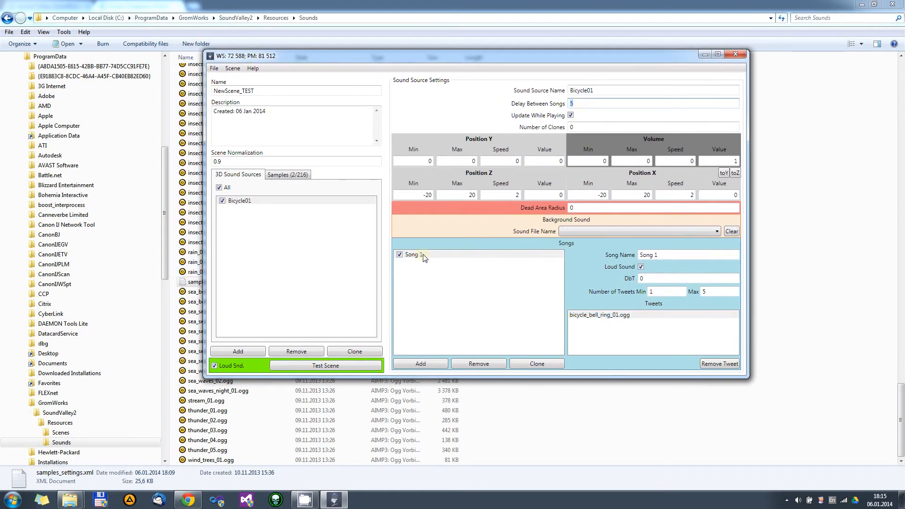
pyautogui.doubleClick(587, 108)
pyautogui.write('30')
# Start a scene test, examine the save location, file type and existing scene files it offers, and cancel saving.
pyautogui.click(326, 366)
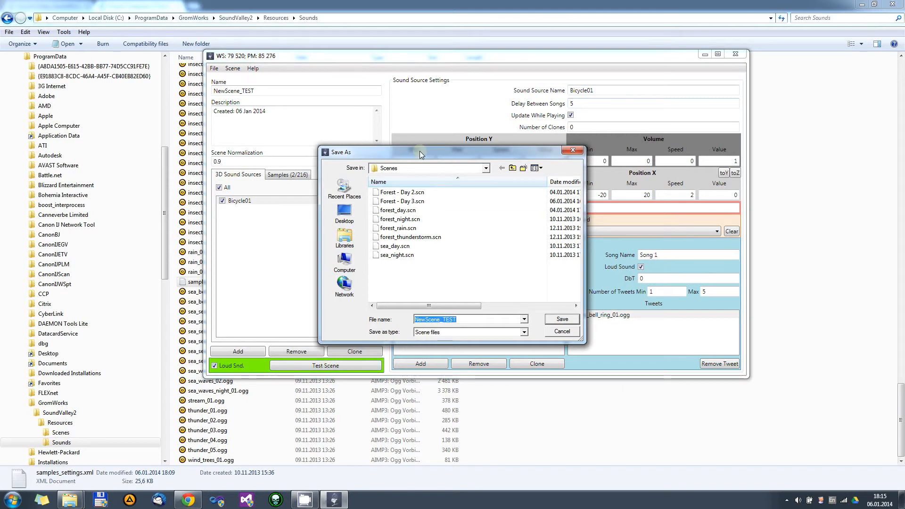
pyautogui.moveTo(419, 151); pyautogui.dragTo(434, 119)
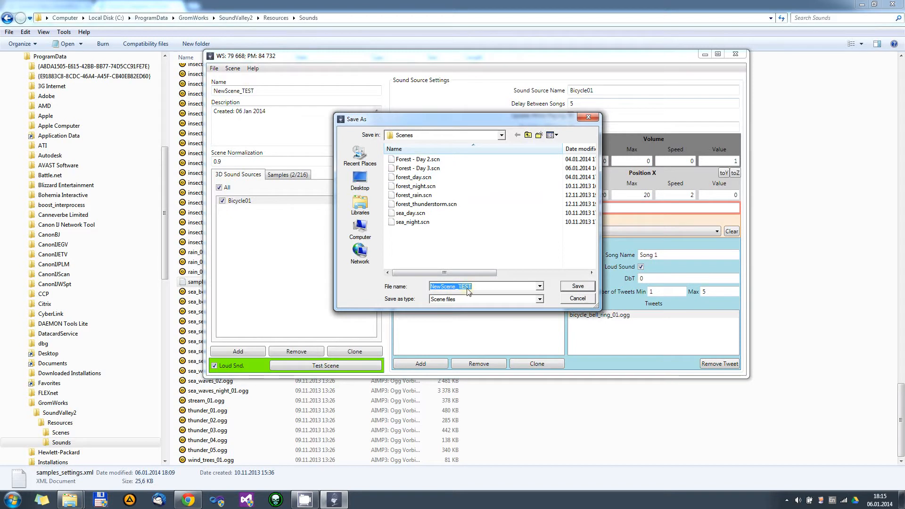
pyautogui.click(455, 302)
pyautogui.click(455, 302)
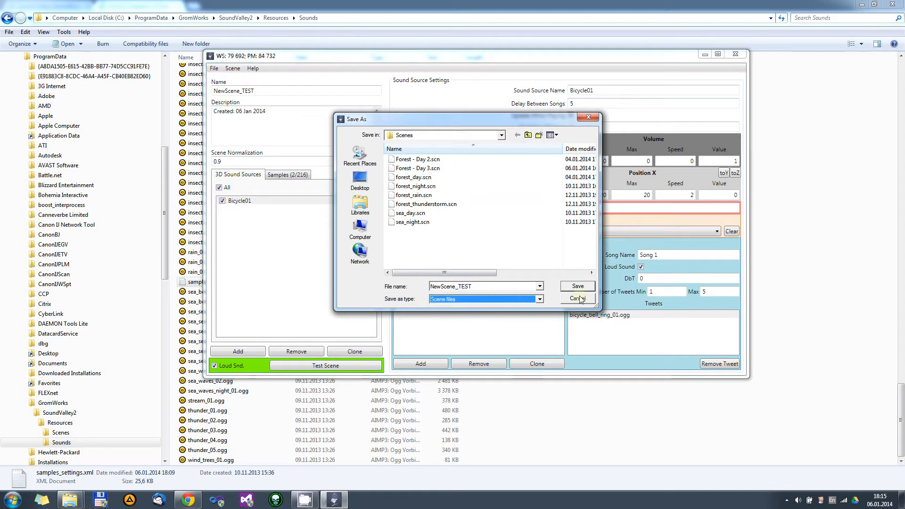
pyautogui.click(501, 135)
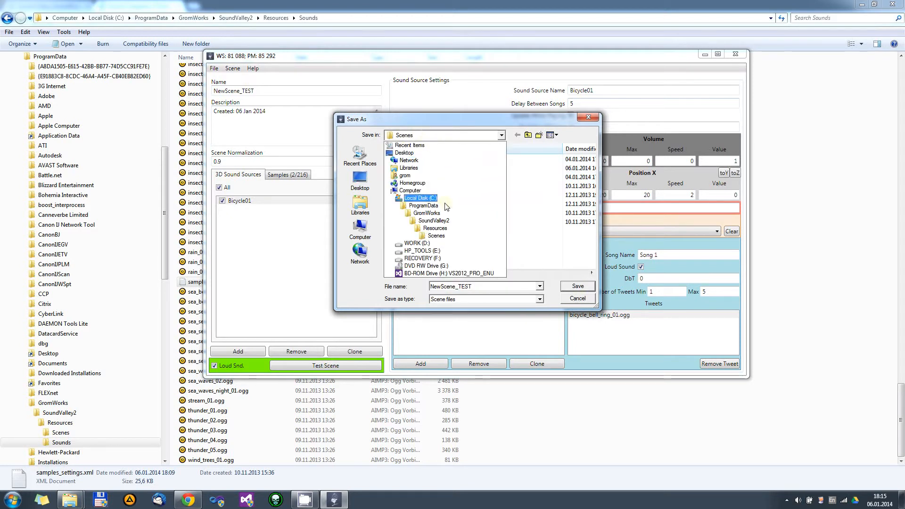
pyautogui.click(438, 236)
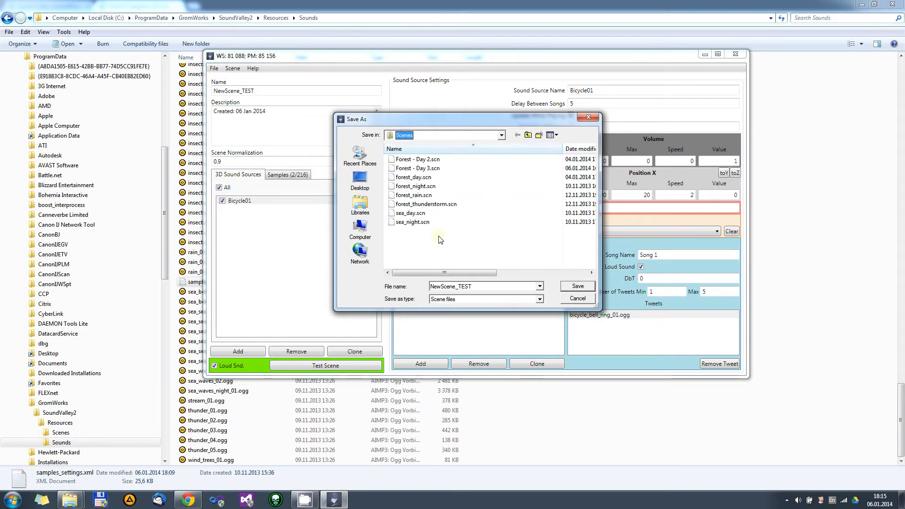
pyautogui.click(412, 222)
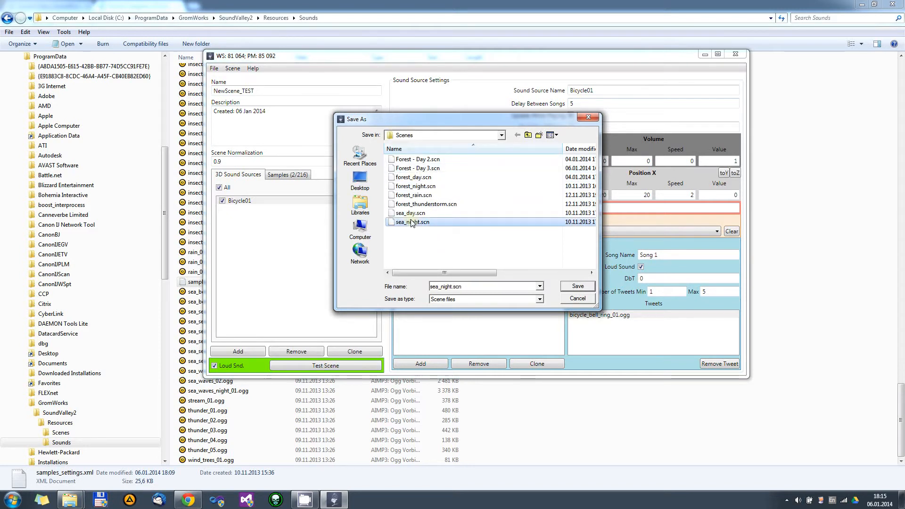
pyautogui.click(413, 234)
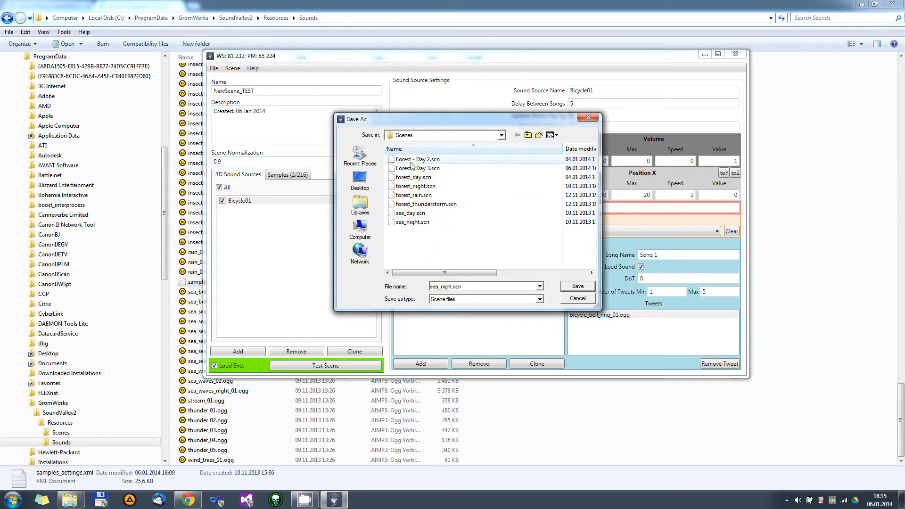
pyautogui.click(528, 160)
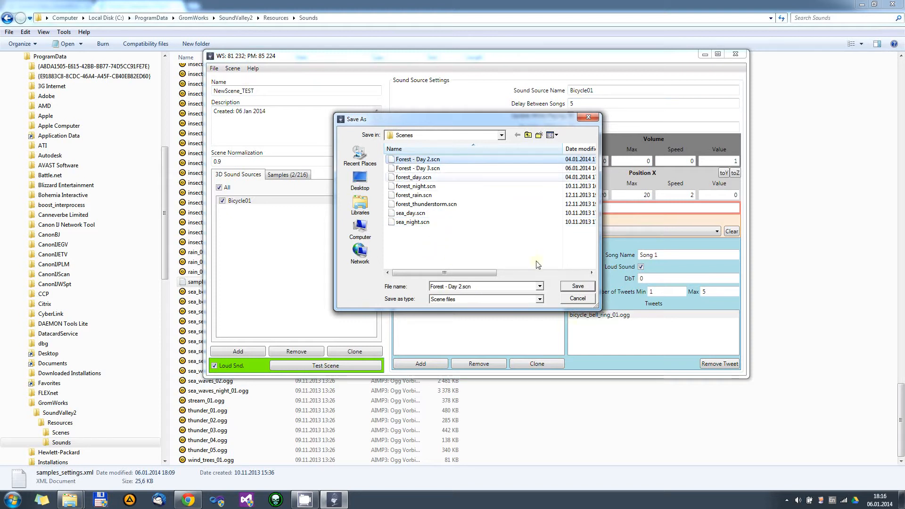
pyautogui.click(584, 301)
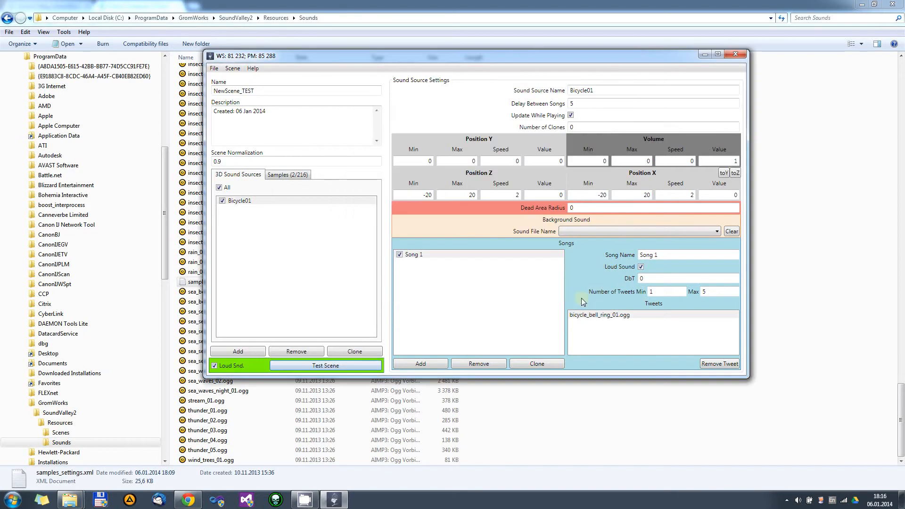
# Save the scene as NewScene_TEST in the Scenes folder, play it as a test and stop playback.
pyautogui.click(331, 366)
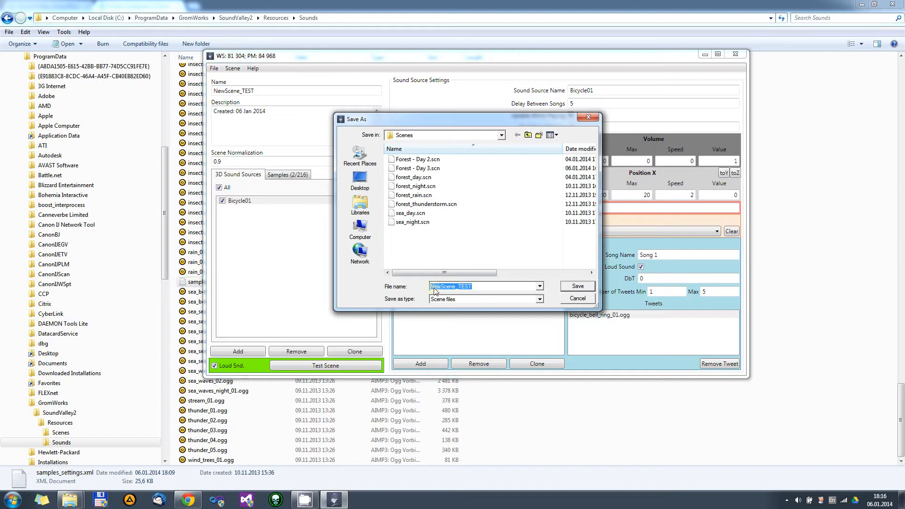
pyautogui.click(594, 286)
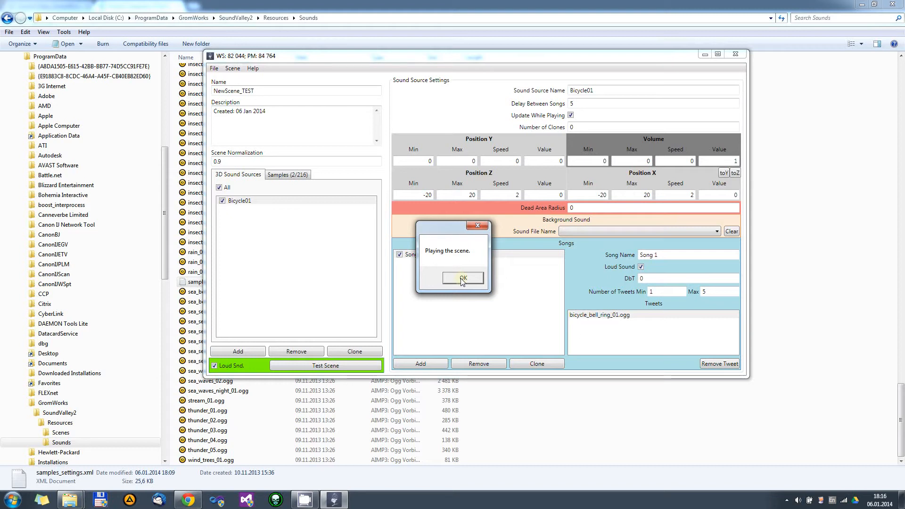
pyautogui.click(463, 278)
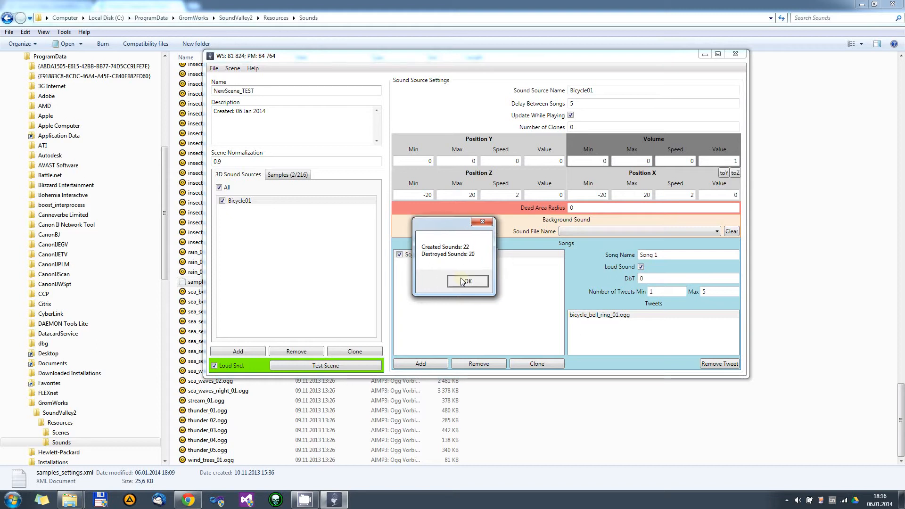
pyautogui.click(463, 279)
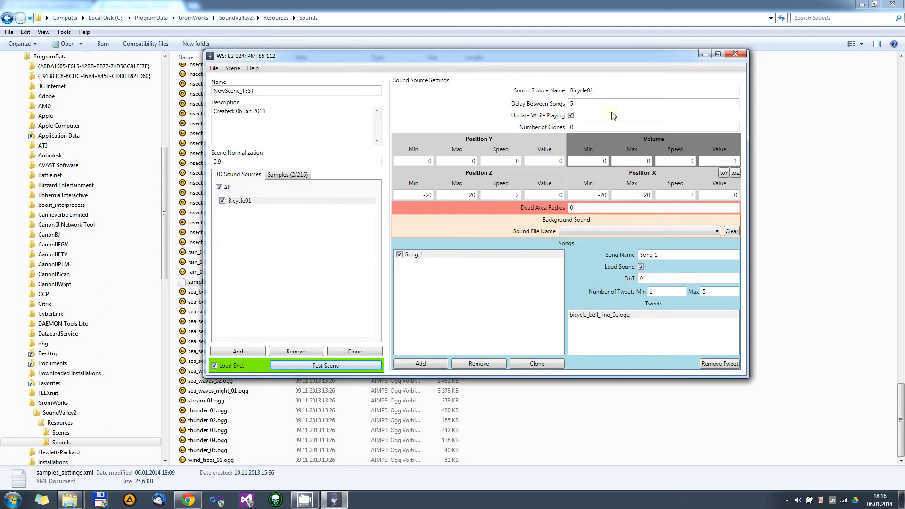
# Set Delay Between Songs of Bicycle01 to 15.
pyautogui.click(576, 105)
pyautogui.doubleClick(575, 107)
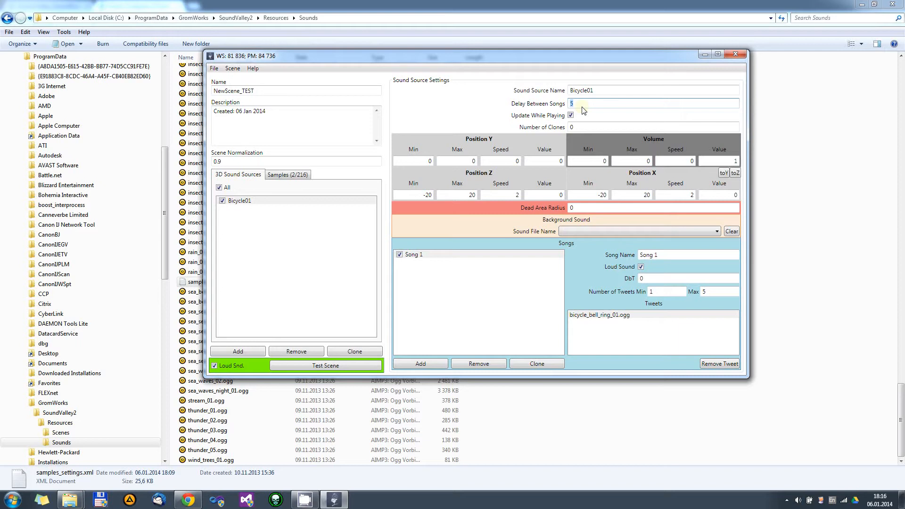
pyautogui.write('15')
# Test the scene again with the system volume raised, and stop playback.
pyautogui.click(324, 366)
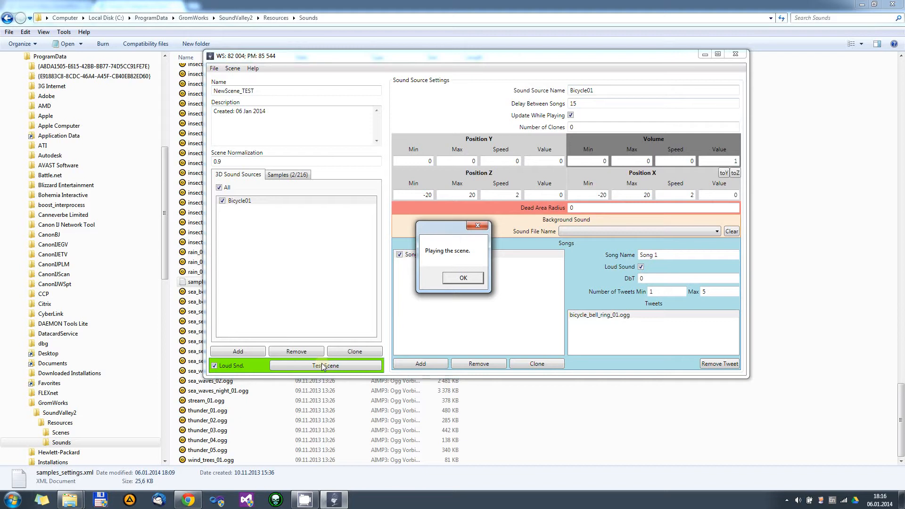
pyautogui.click(799, 500)
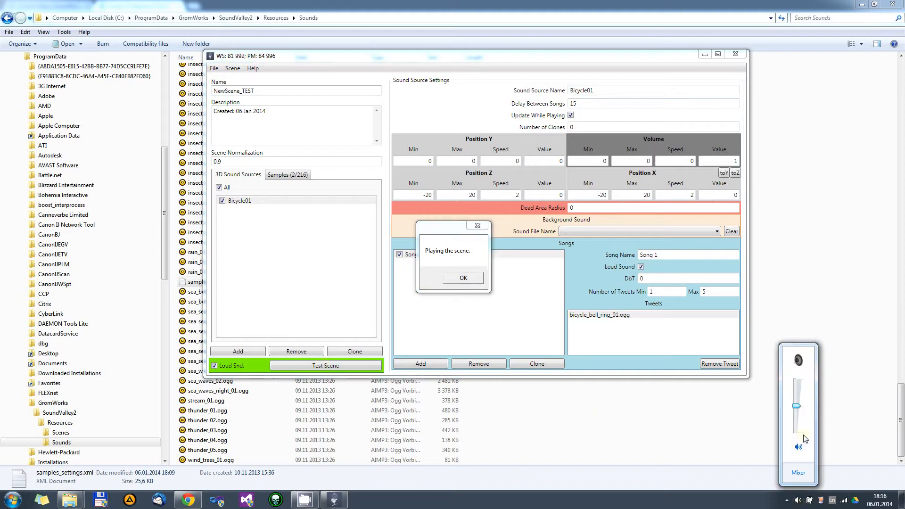
pyautogui.moveTo(797, 408); pyautogui.dragTo(797, 380)
pyautogui.click(437, 230)
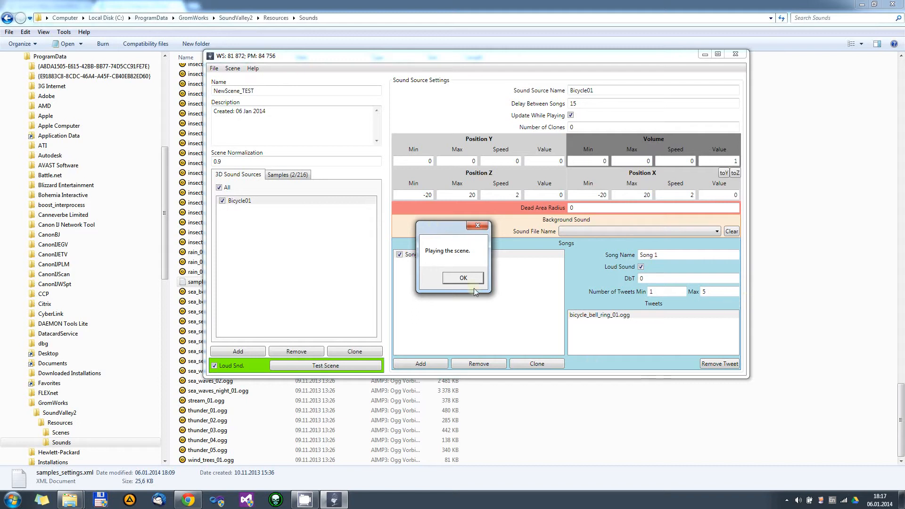
pyautogui.click(463, 279)
pyautogui.click(464, 279)
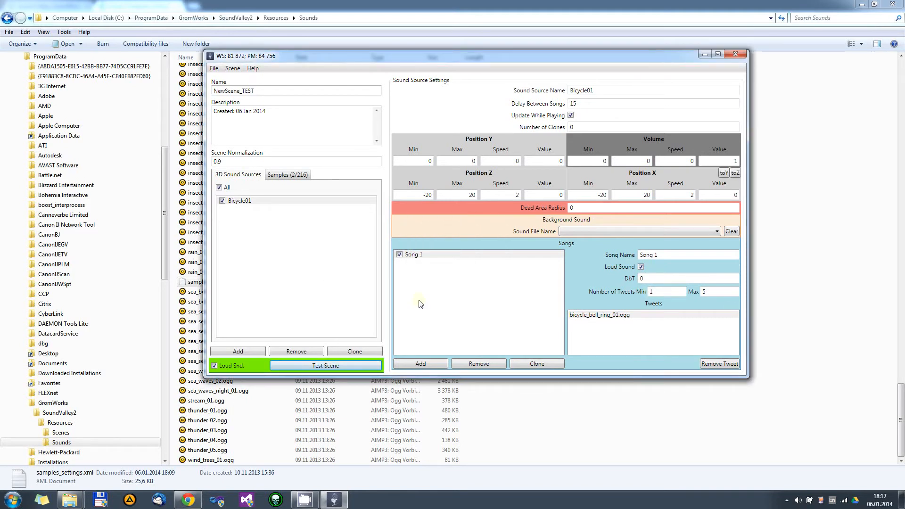
# Add a second 3D sound source and name it Bird01, keeping Bicycle01 enabled.
pyautogui.click(602, 315)
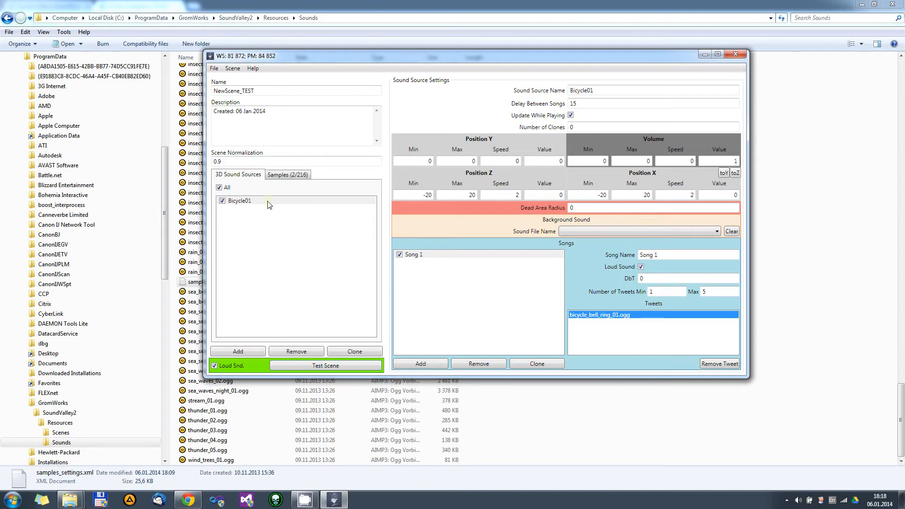
pyautogui.click(237, 351)
pyautogui.click(223, 201)
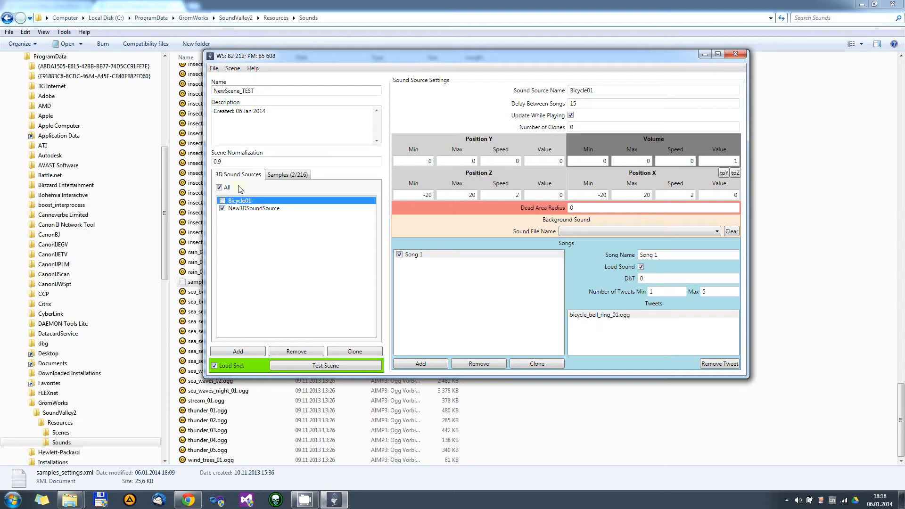
pyautogui.click(223, 201)
pyautogui.click(265, 210)
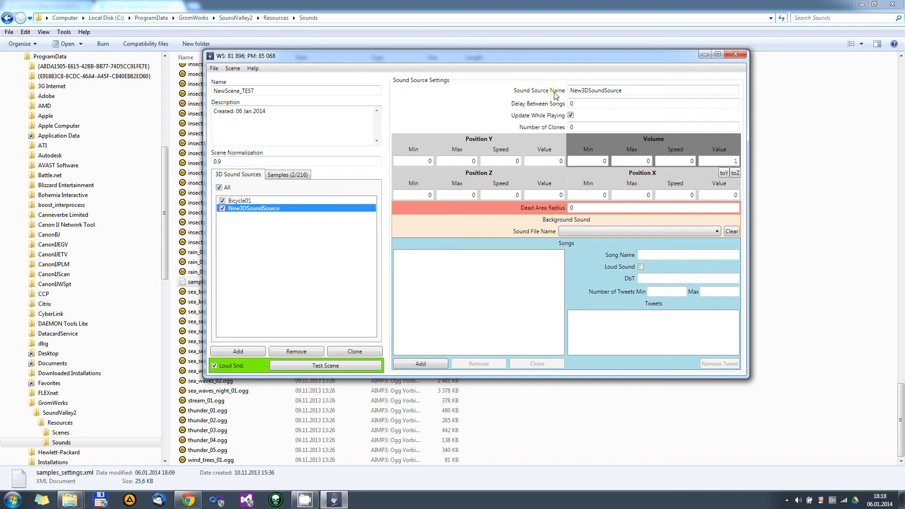
pyautogui.doubleClick(631, 92)
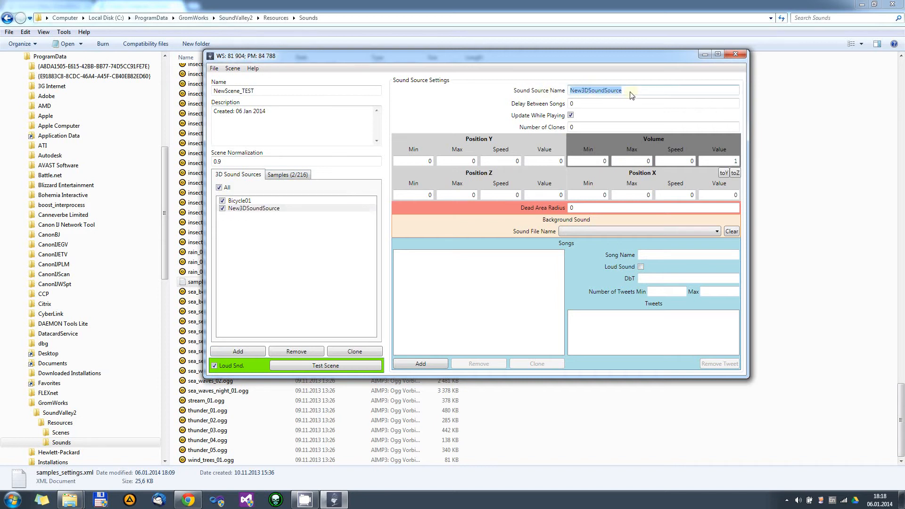
pyautogui.write('Bird01')
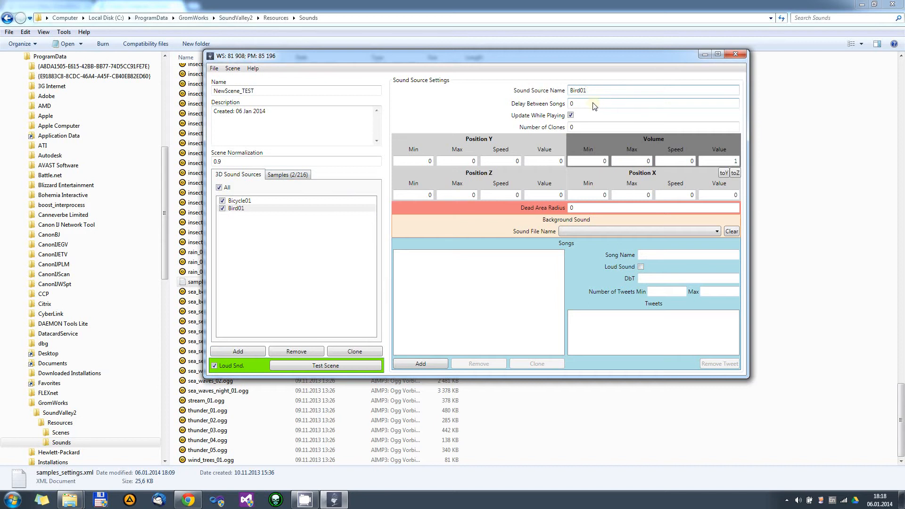
# Set Delay Between Songs of Bird01 to 10, disable Update While Playing and keep Number of Clones at 0.
pyautogui.press('Tab')
pyautogui.write('10')
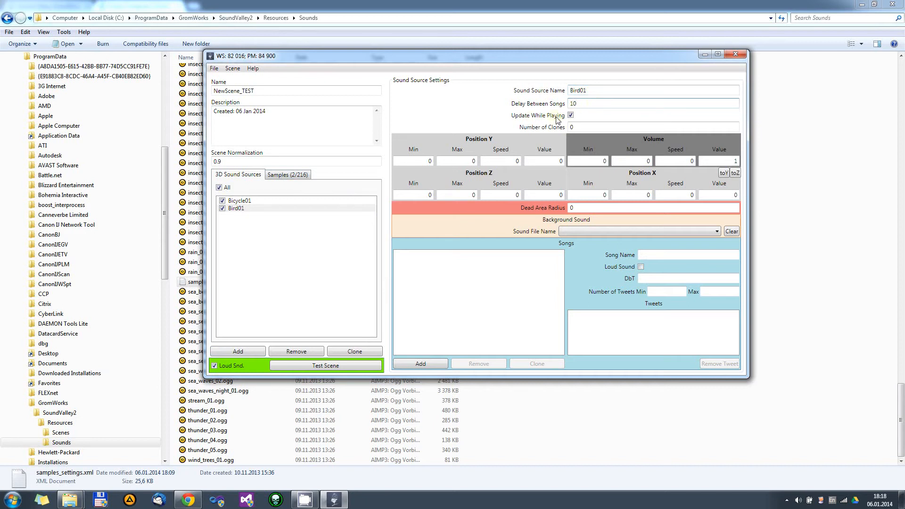
pyautogui.click(568, 116)
pyautogui.click(264, 209)
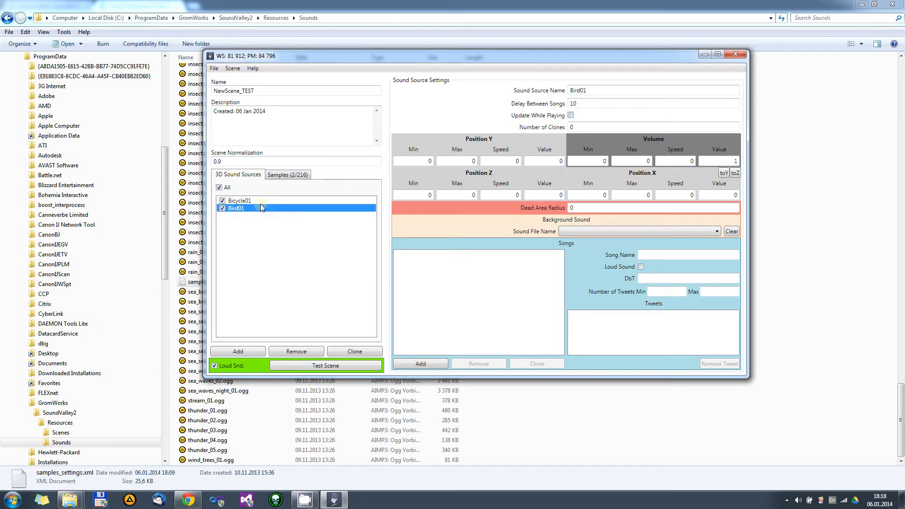
pyautogui.click(586, 127)
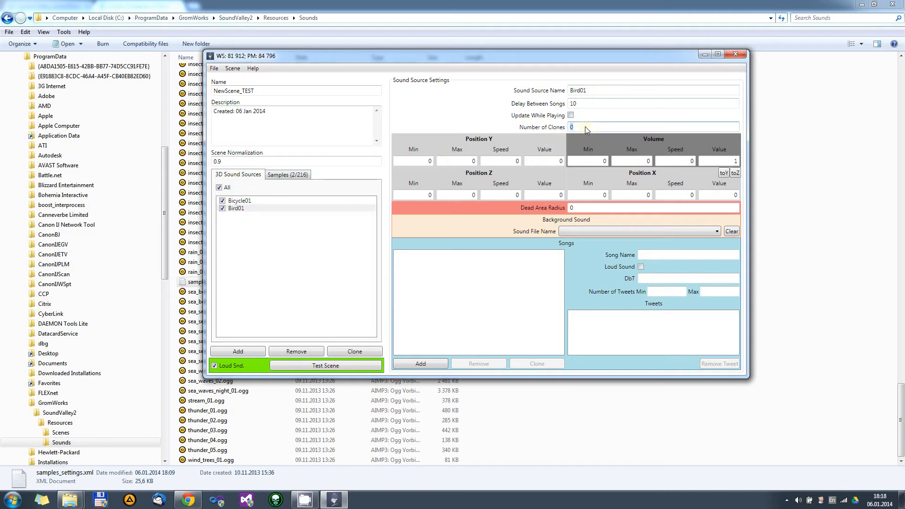
pyautogui.write('2')
pyautogui.press('BackSpace')
pyautogui.write('0')
# Set Position X of Bird01 to a minimum of -10, maximum of 10 and speed of 1, and copy it to Position Z.
pyautogui.click(598, 196)
pyautogui.write('-10')
pyautogui.click(639, 190)
pyautogui.write('10')
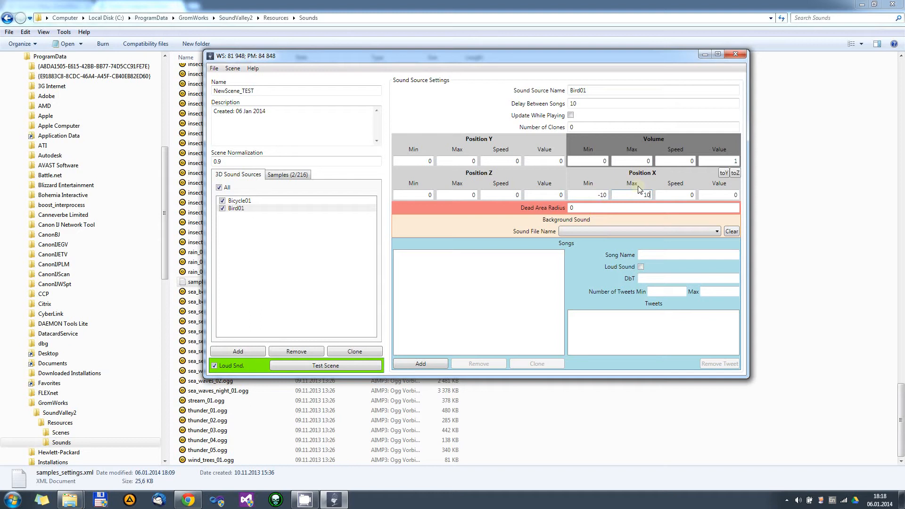
pyautogui.click(682, 196)
pyautogui.write('1')
pyautogui.click(727, 197)
pyautogui.click(737, 173)
# Set the Dead Area Radius of Bird01 to 2 and add a song to it.
pyautogui.click(596, 209)
pyautogui.click(420, 364)
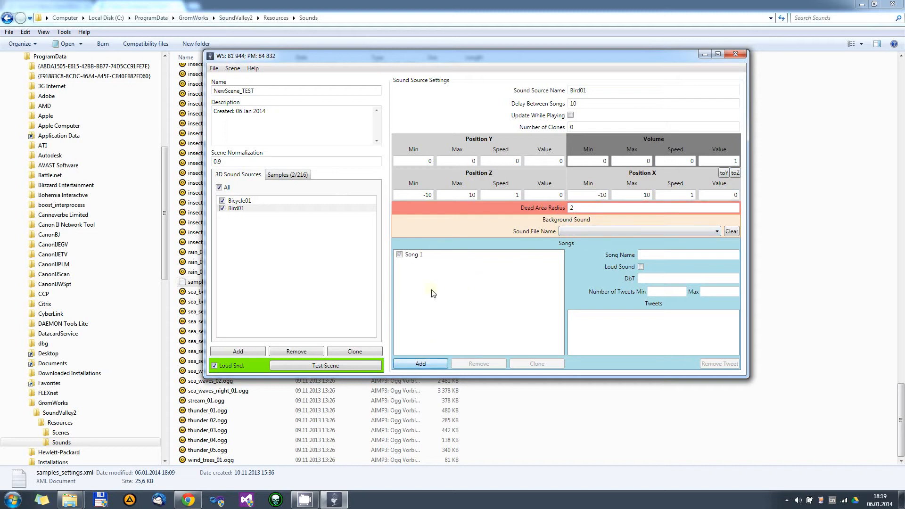
# Select Song 1 of Bird01 and audition the bird_test_01.ogg sample.
pyautogui.click(426, 255)
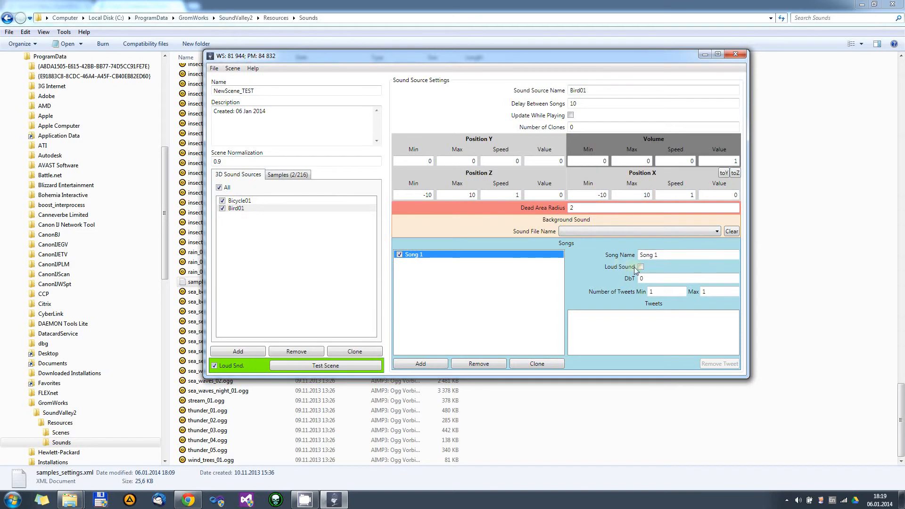
pyautogui.click(654, 279)
pyautogui.doubleClick(654, 279)
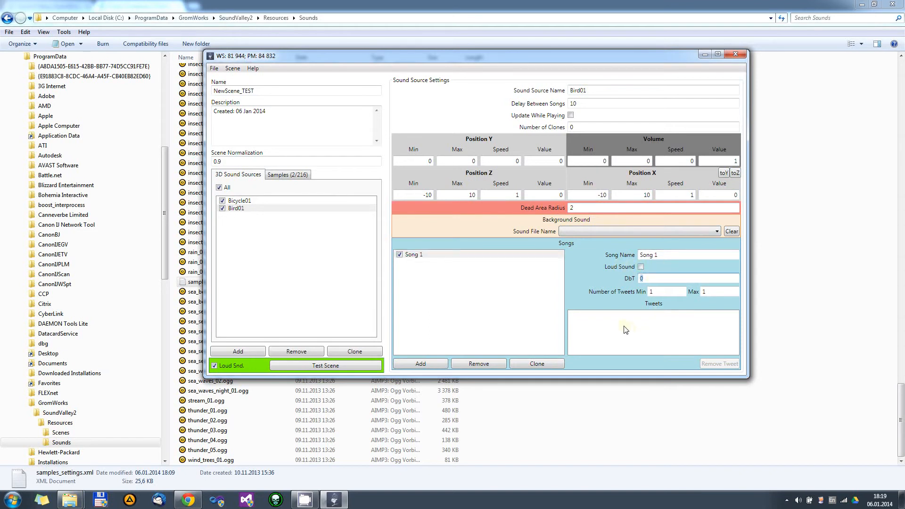
pyautogui.click(296, 178)
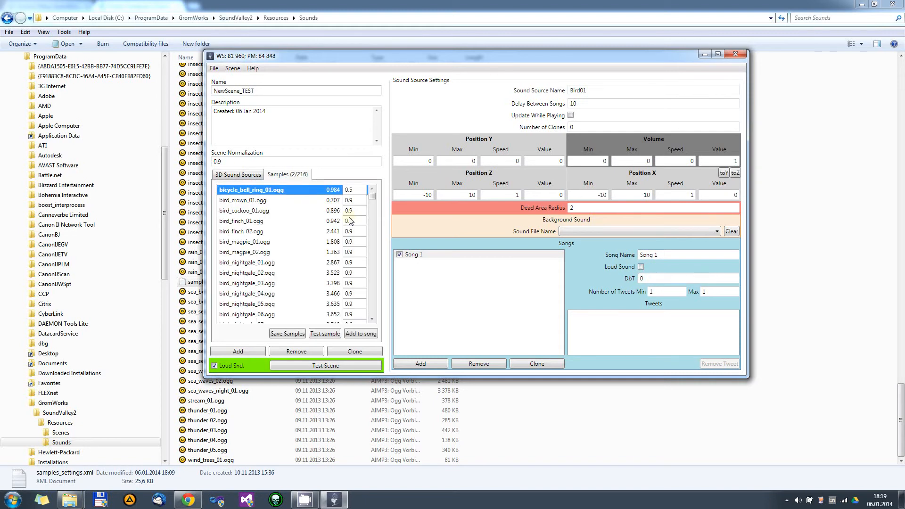
pyautogui.scroll(-2, 373, 278)
pyautogui.scroll(-4, 373, 282)
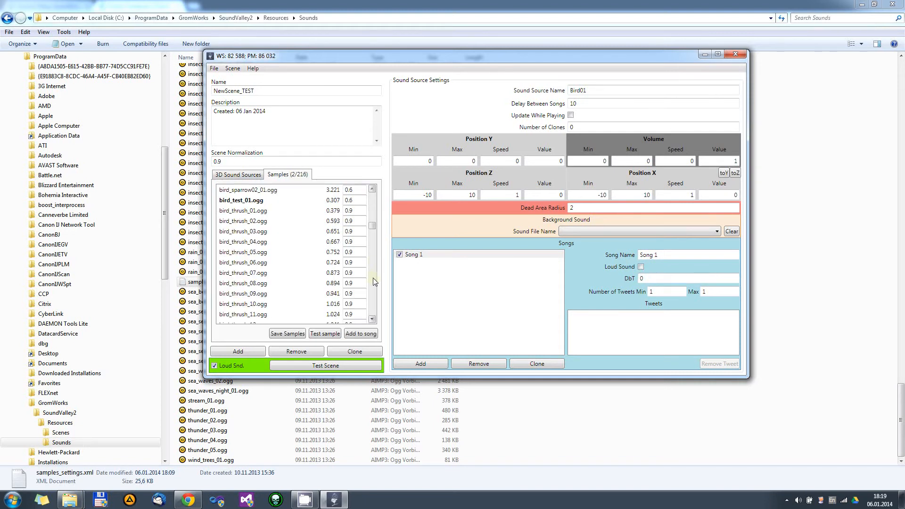
pyautogui.click(238, 200)
pyautogui.click(323, 334)
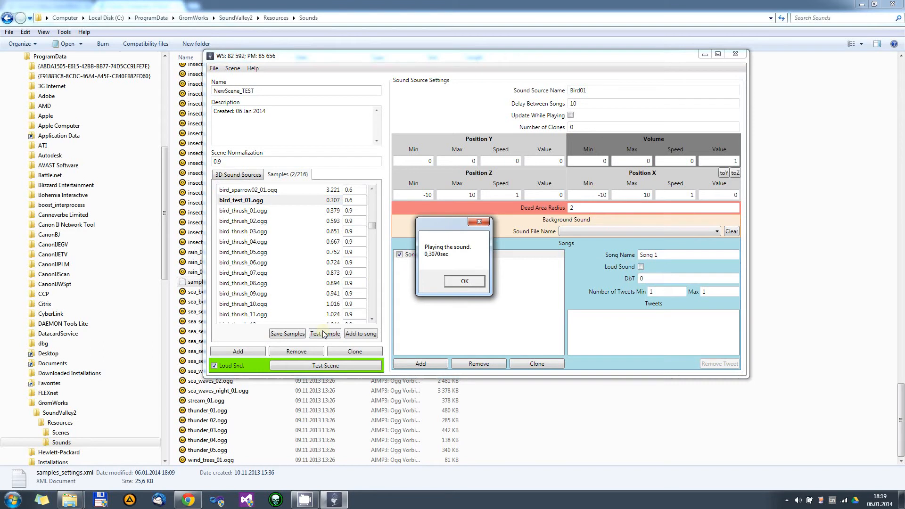
pyautogui.click(460, 285)
# Add the bird_test_01.ogg sample to Song 1 and select it in the song's tweets.
pyautogui.click(266, 201)
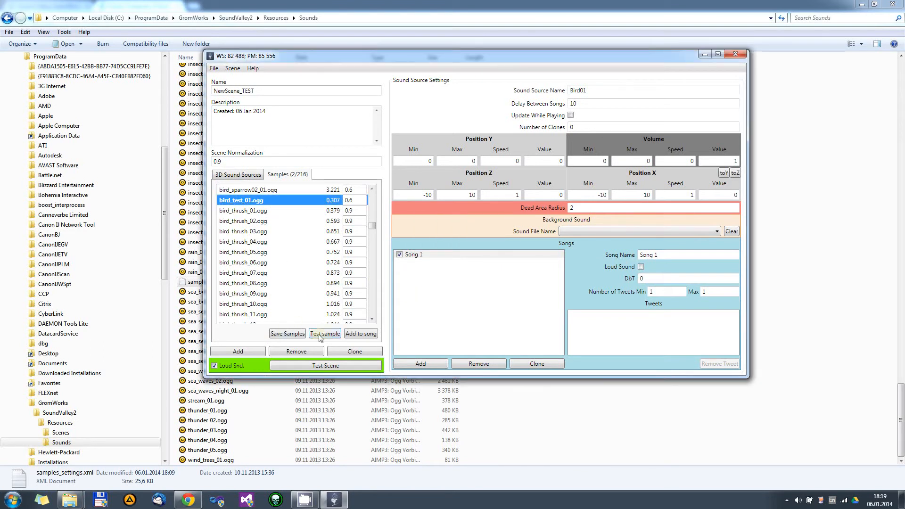
pyautogui.click(351, 335)
pyautogui.click(239, 175)
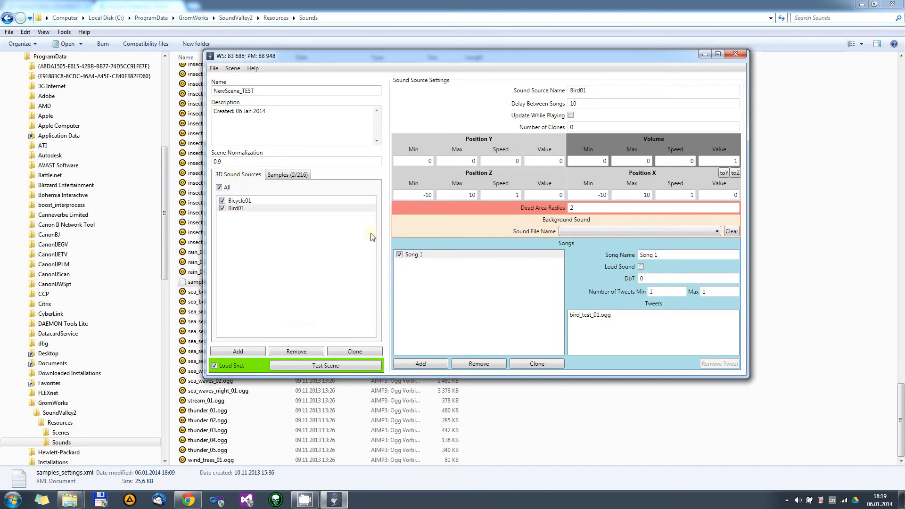
pyautogui.click(611, 316)
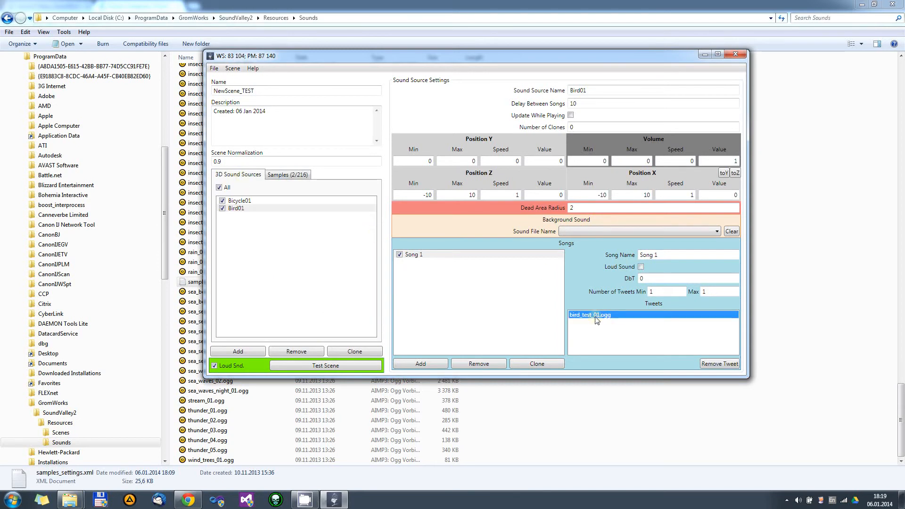
# Set the Number of Tweets of Song 1 to a minimum of 3 and a maximum of 6.
pyautogui.click(651, 281)
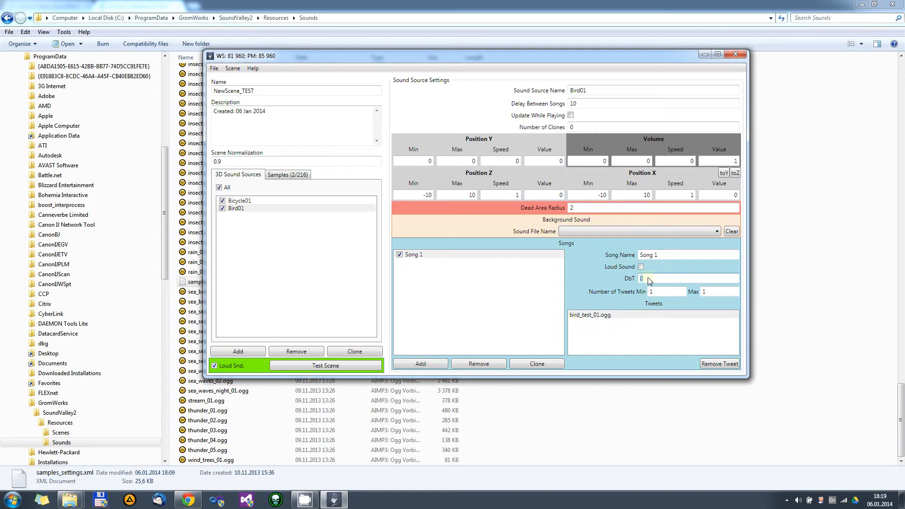
pyautogui.click(672, 293)
pyautogui.write('3')
pyautogui.click(712, 292)
pyautogui.write('6')
pyautogui.click(627, 317)
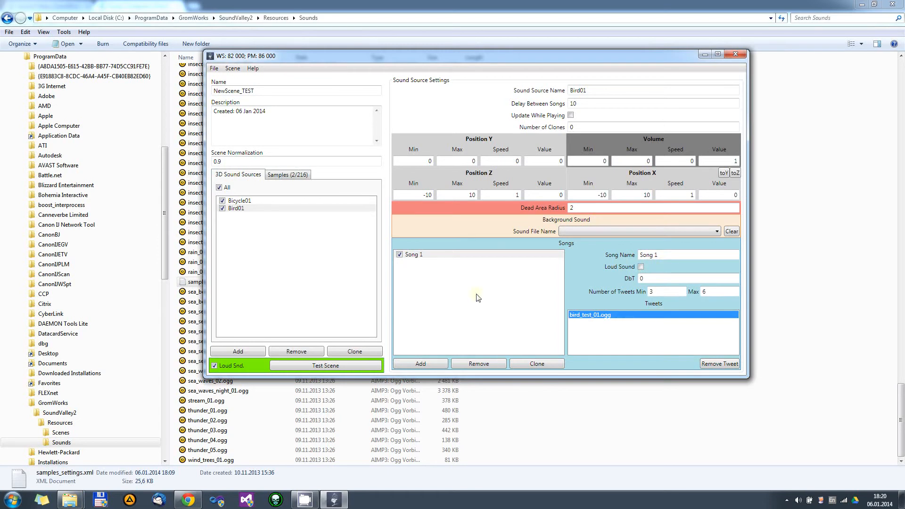
# Disable Bicycle01, reopen Song 1 of Bird01 and test the scene with only Bird01 enabled.
pyautogui.click(222, 201)
pyautogui.click(241, 202)
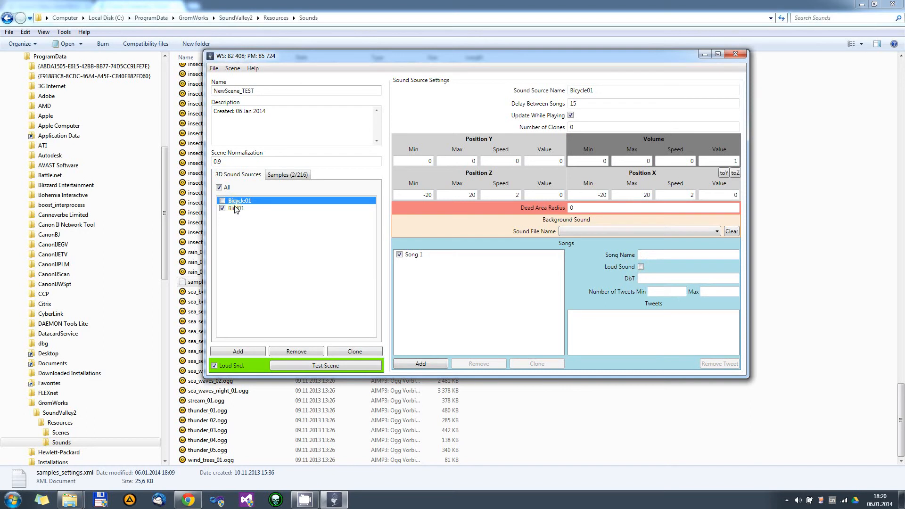
pyautogui.click(235, 209)
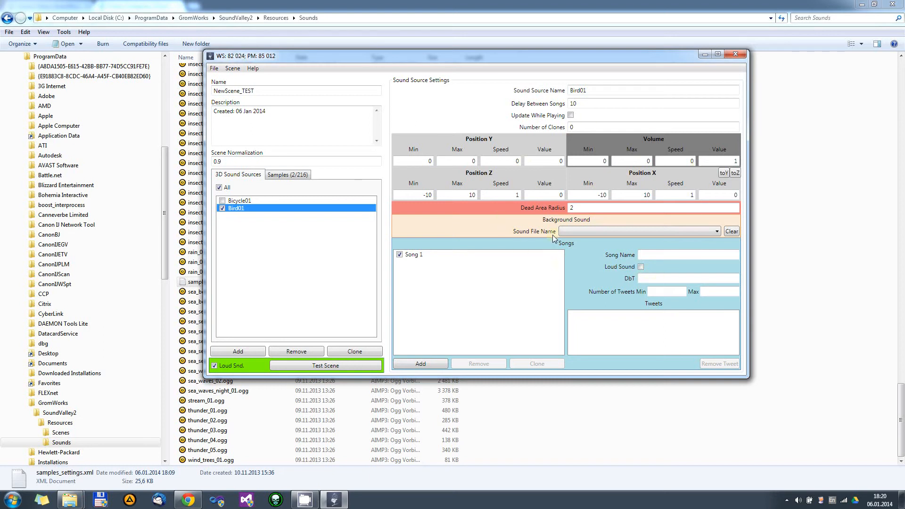
pyautogui.click(409, 256)
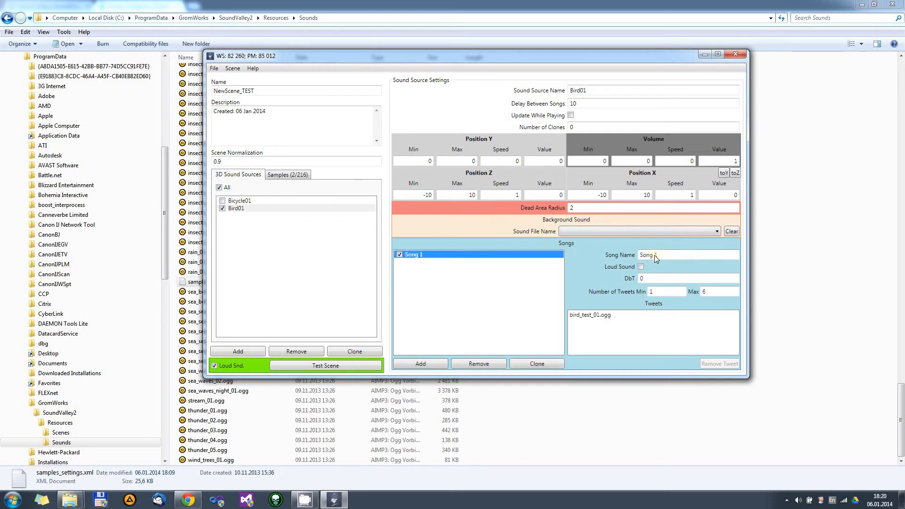
pyautogui.click(317, 369)
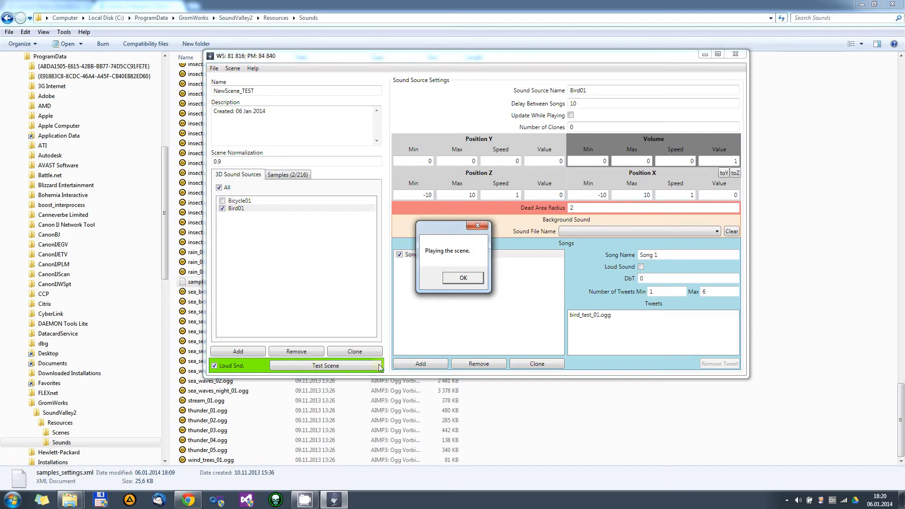
pyautogui.click(474, 278)
pyautogui.click(473, 280)
# Try to set the Number of Tweets of Song 1 to a minimum of 3 and a maximum of 1.
pyautogui.click(479, 254)
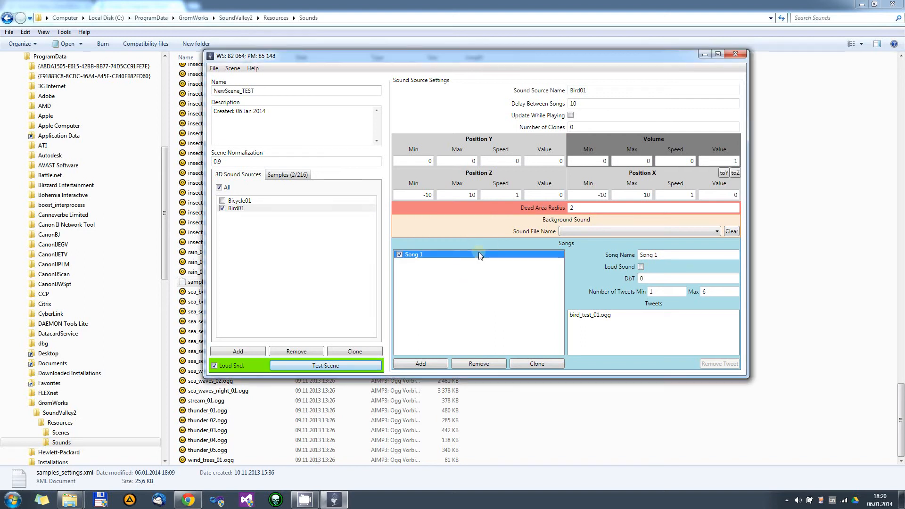
pyautogui.click(675, 292)
pyautogui.write('3')
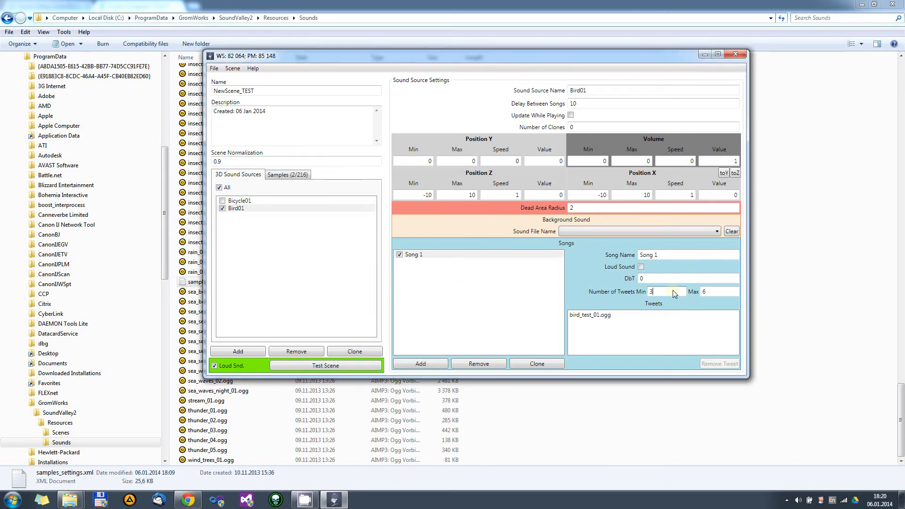
pyautogui.click(721, 293)
pyautogui.click(708, 292)
pyautogui.write('1')
pyautogui.click(673, 282)
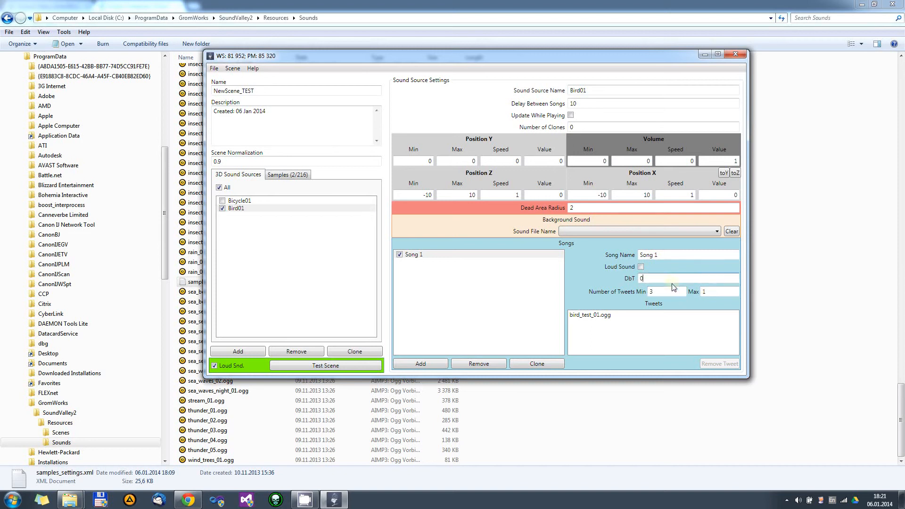
# Reselect Song 1 of Bird01 and set its Number of Tweets to a maximum of 6 and a minimum of 3.
pyautogui.click(411, 257)
pyautogui.click(239, 201)
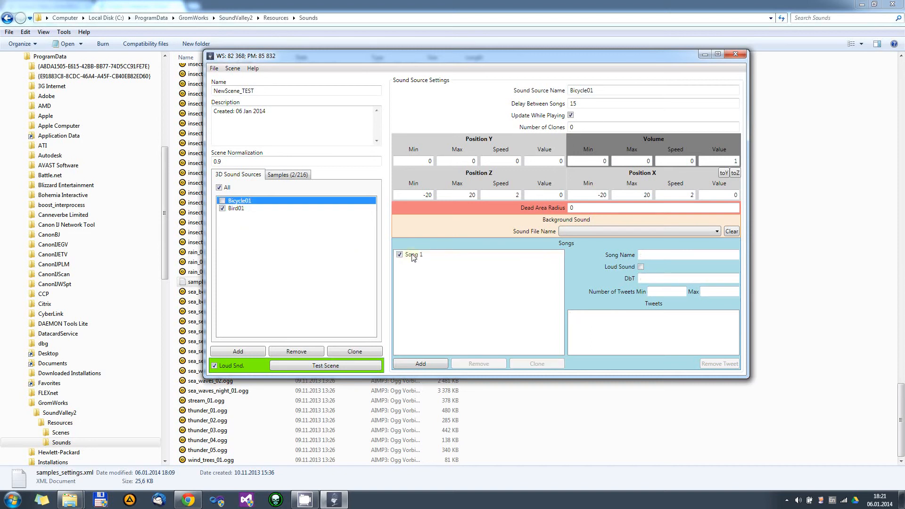
pyautogui.click(238, 208)
pyautogui.click(437, 257)
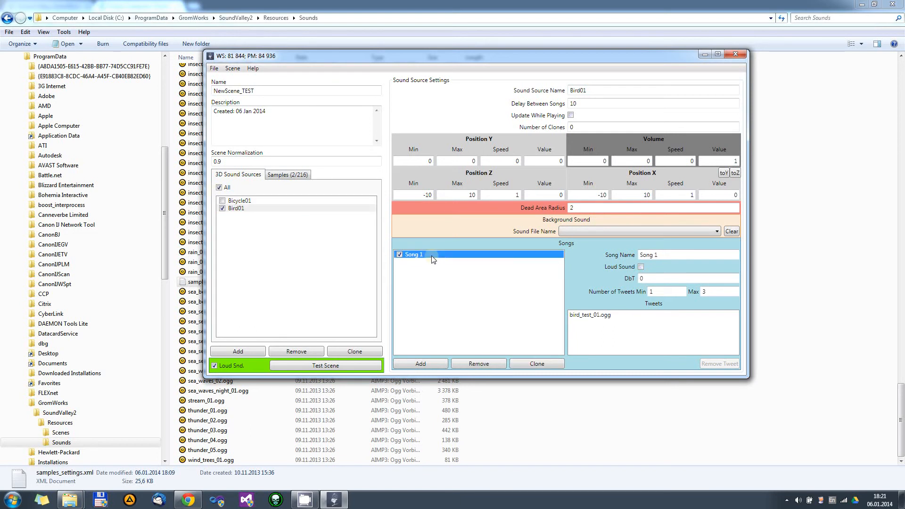
pyautogui.click(665, 293)
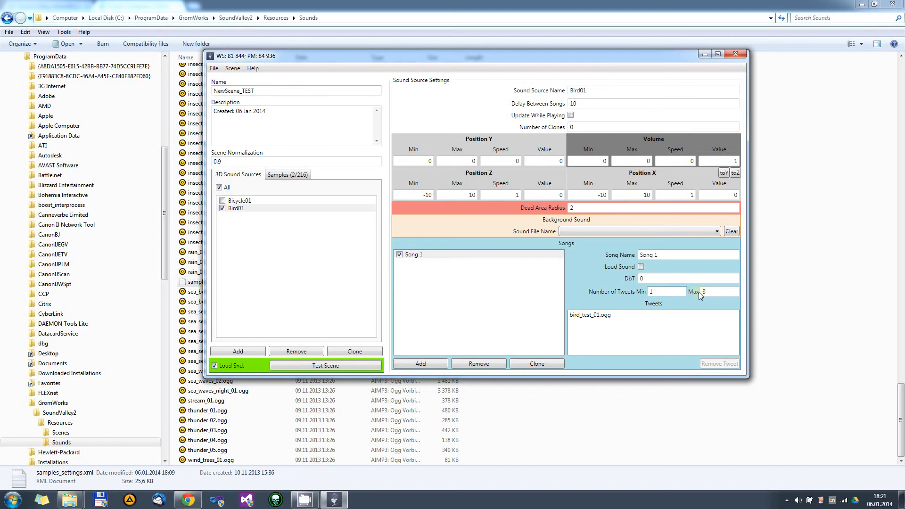
pyautogui.doubleClick(714, 292)
pyautogui.write('6')
pyautogui.click(659, 294)
pyautogui.press('BackSpace')
pyautogui.write('3')
pyautogui.click(586, 105)
# Test the scene with the new tweet range of Bird01, then stop playback.
pyautogui.click(318, 367)
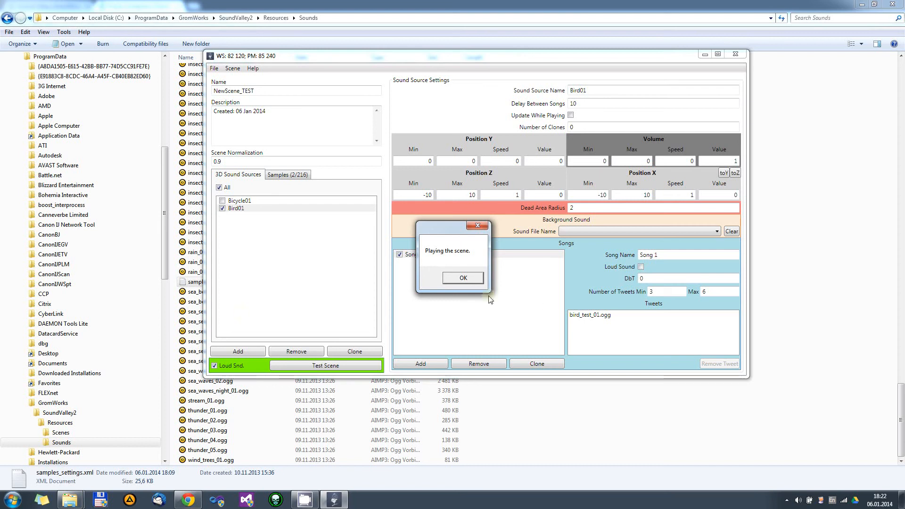
pyautogui.click(457, 279)
pyautogui.click(458, 282)
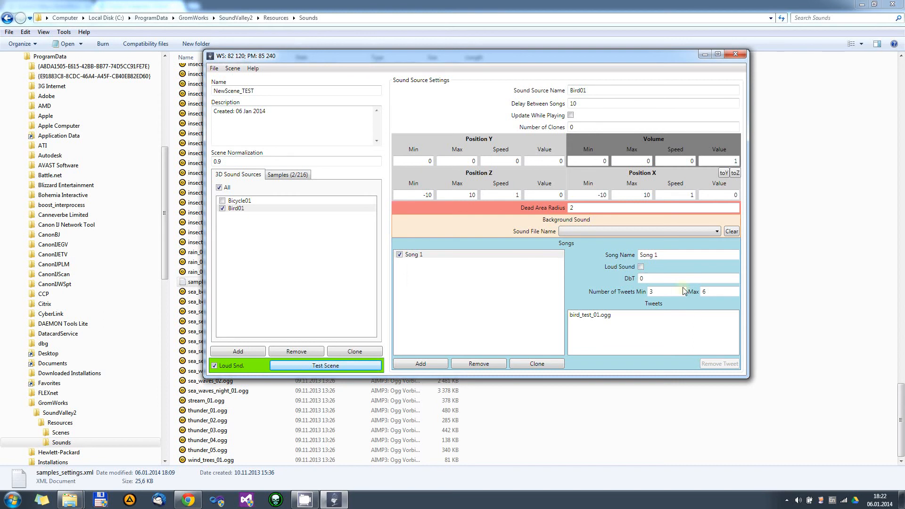
# Reselect the sound sources to check the tweet settings of Bird01's Song 1, and play the scene once more.
pyautogui.click(656, 255)
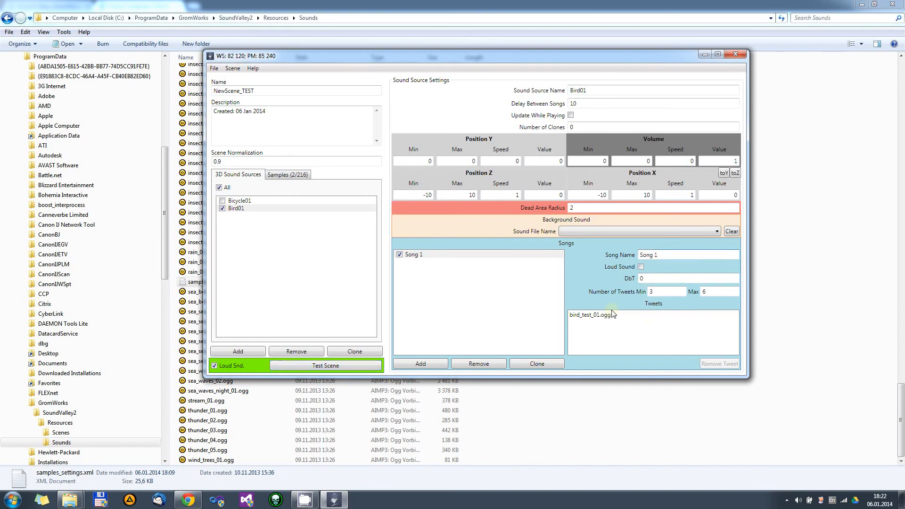
pyautogui.click(598, 315)
pyautogui.click(661, 291)
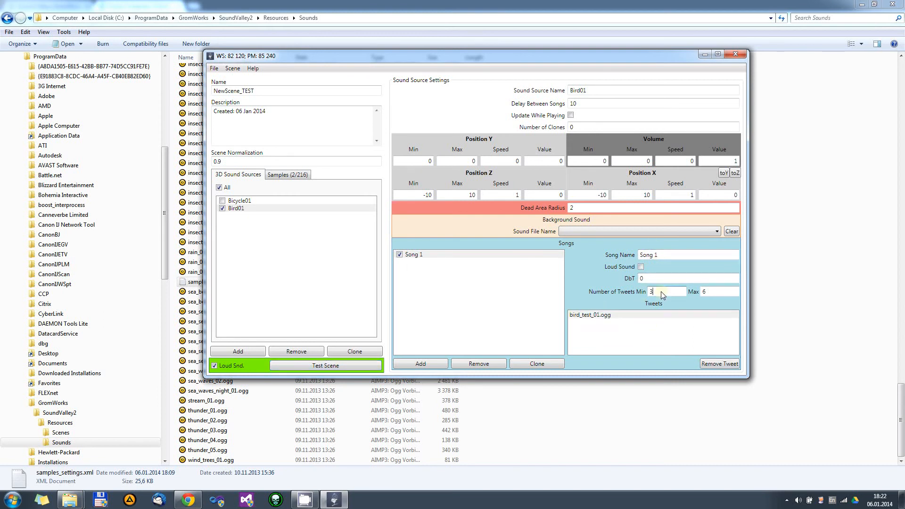
pyautogui.click(257, 208)
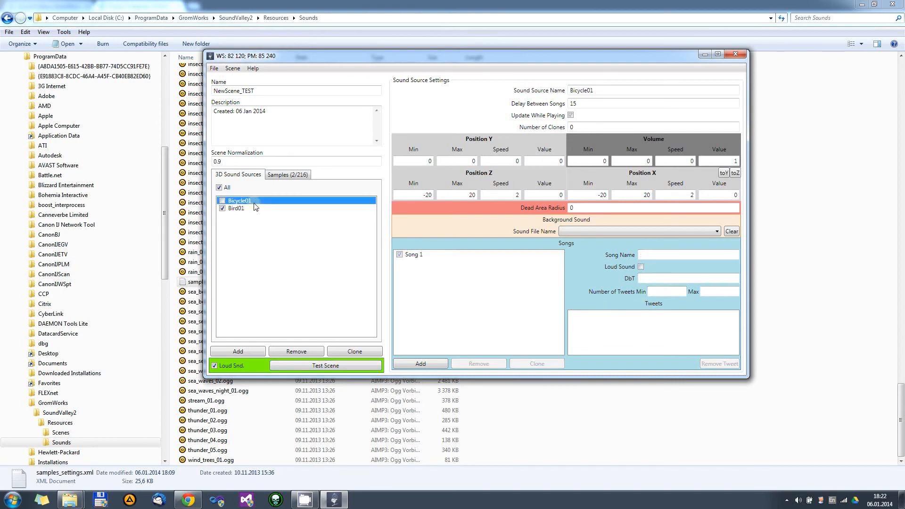
pyautogui.click(419, 255)
pyautogui.click(665, 293)
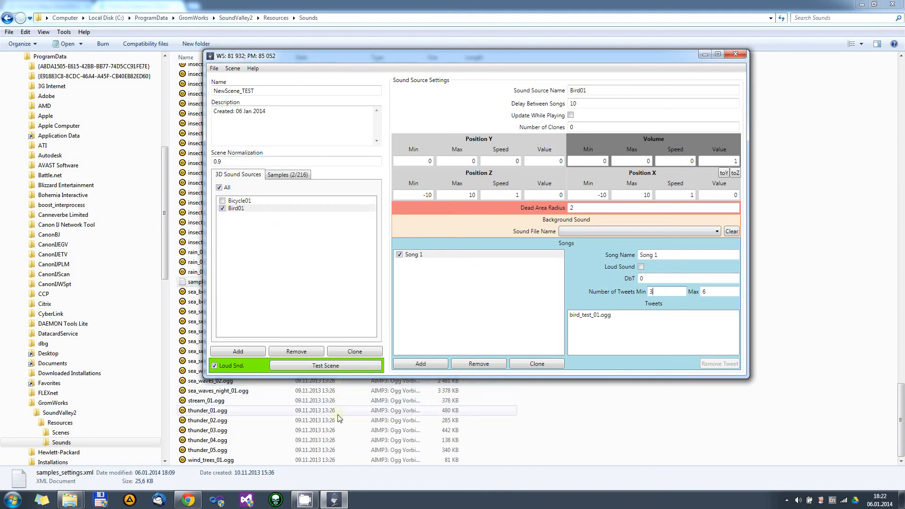
pyautogui.click(330, 367)
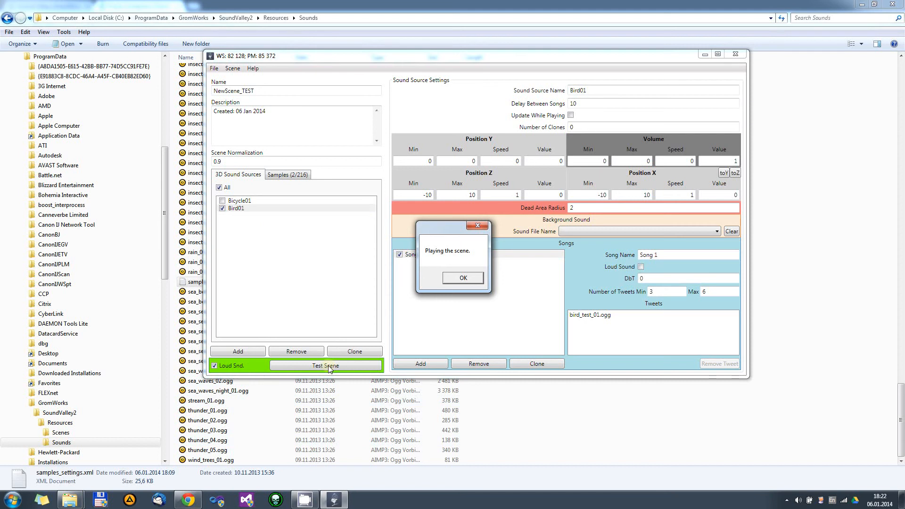
pyautogui.click(469, 280)
pyautogui.click(469, 280)
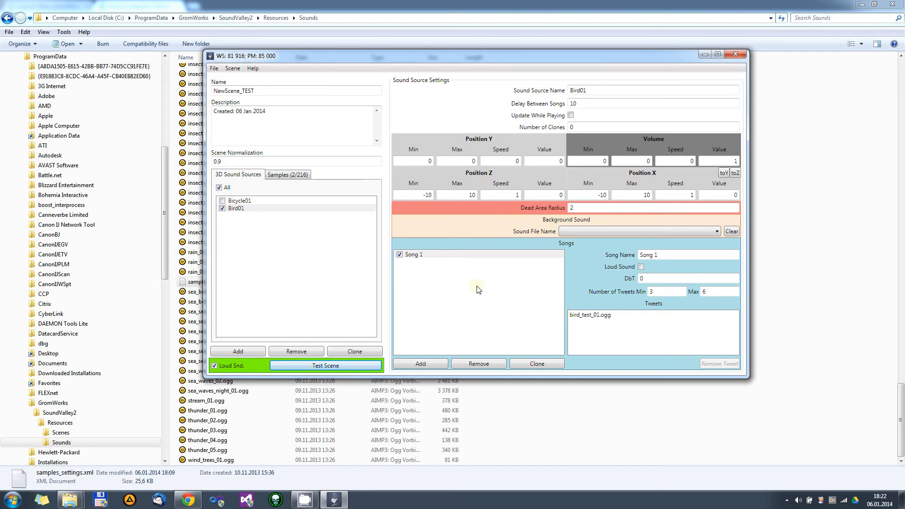
# Enable the Bicycle01 sound source again.
pyautogui.click(223, 201)
pyautogui.click(215, 68)
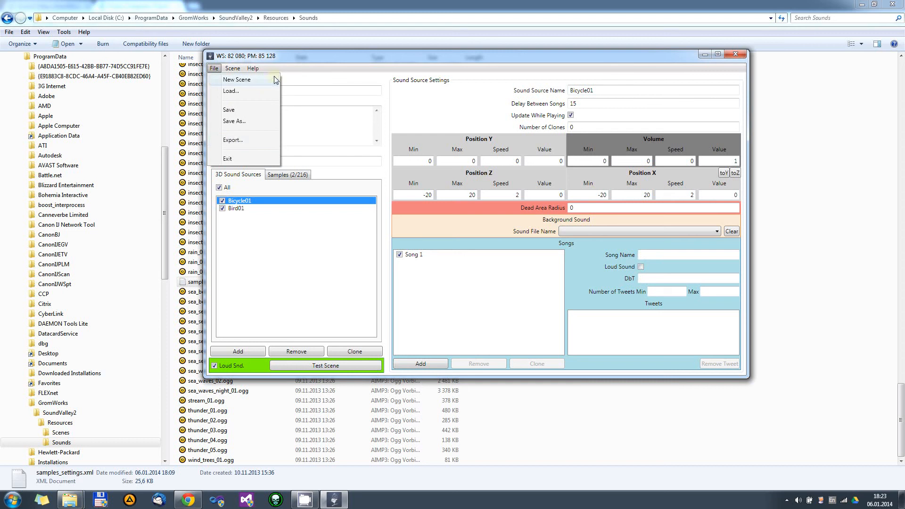
pyautogui.click(278, 56)
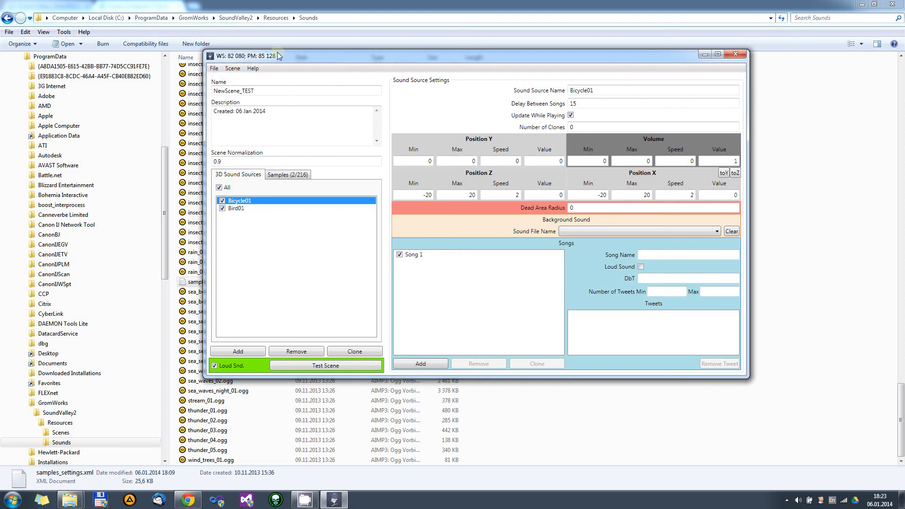
# Export the NewScene_TEST scene into a new folder named 3 on the WORK (D:) drive.
pyautogui.click(215, 68)
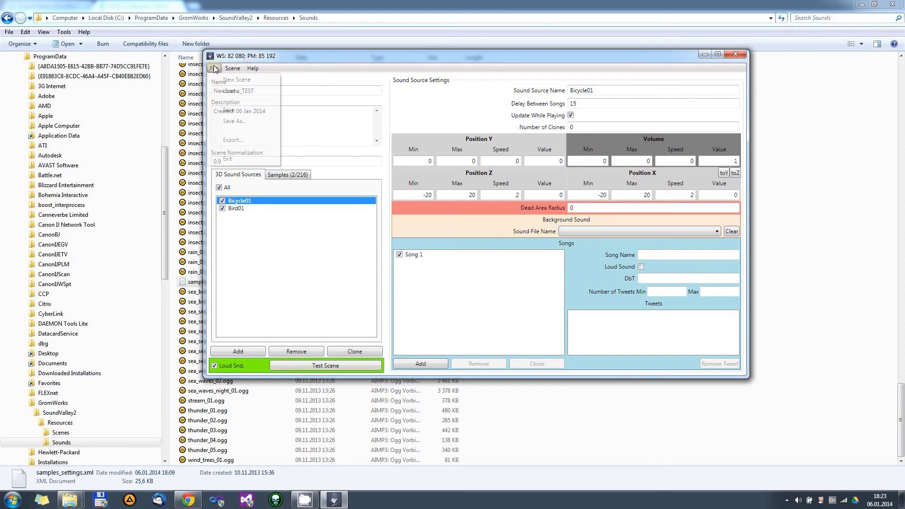
pyautogui.click(233, 140)
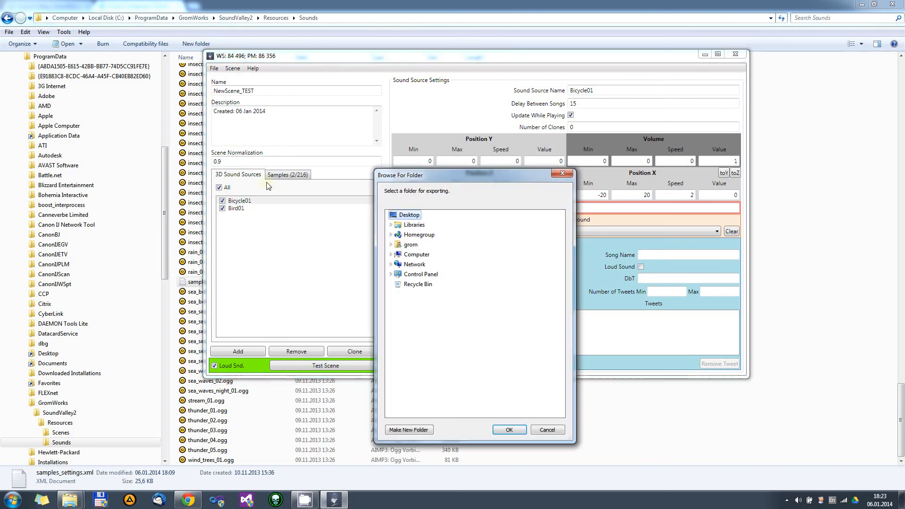
pyautogui.click(391, 254)
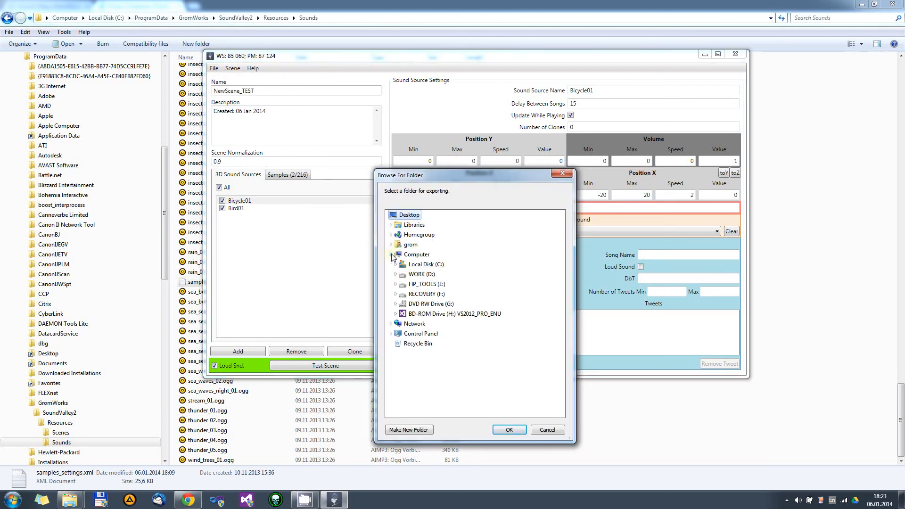
pyautogui.doubleClick(404, 274)
pyautogui.scroll(-2, 492, 274)
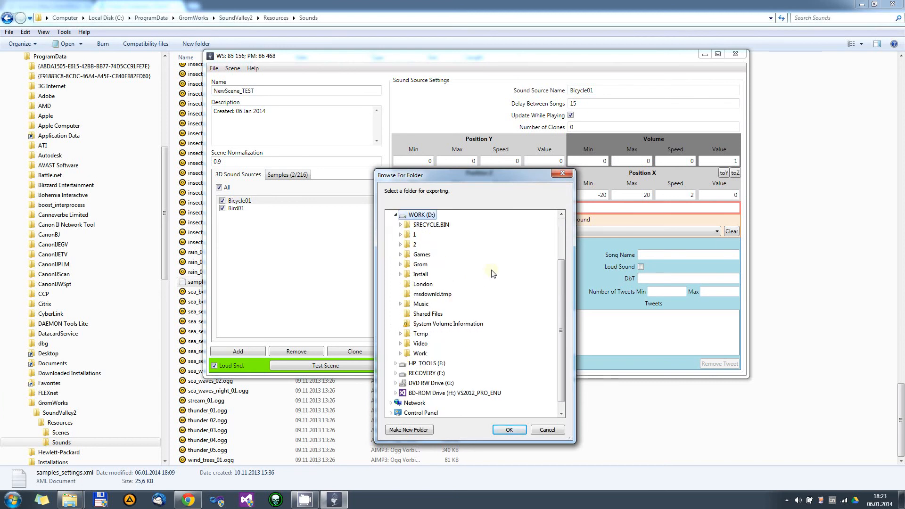
pyautogui.click(418, 428)
pyautogui.write('34')
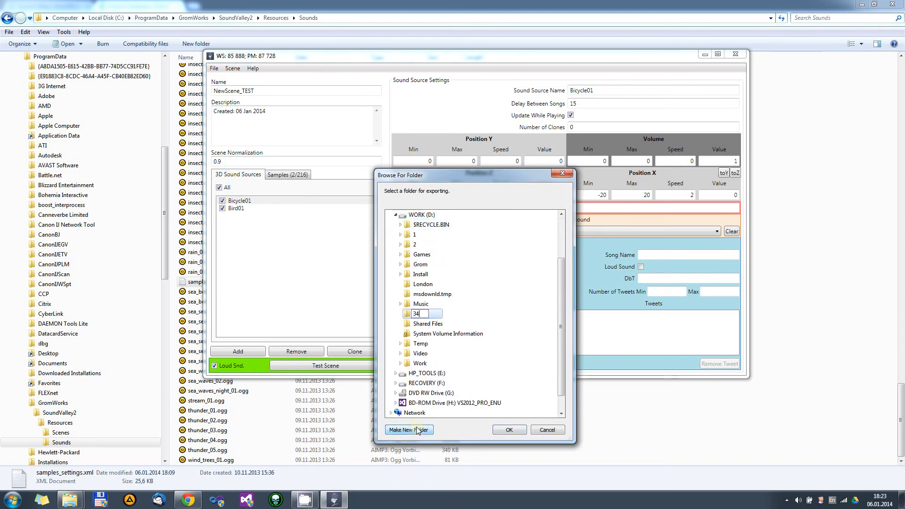
pyautogui.press('Return')
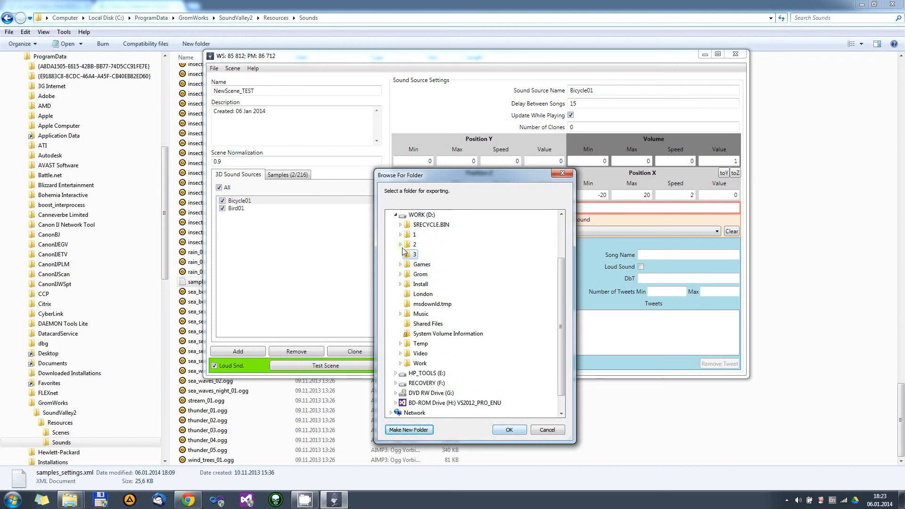
pyautogui.click(514, 430)
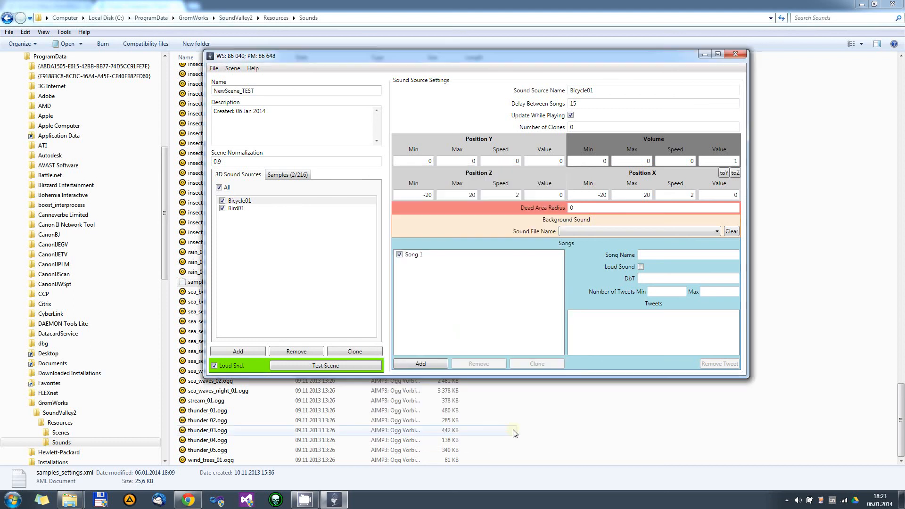
pyautogui.click(476, 281)
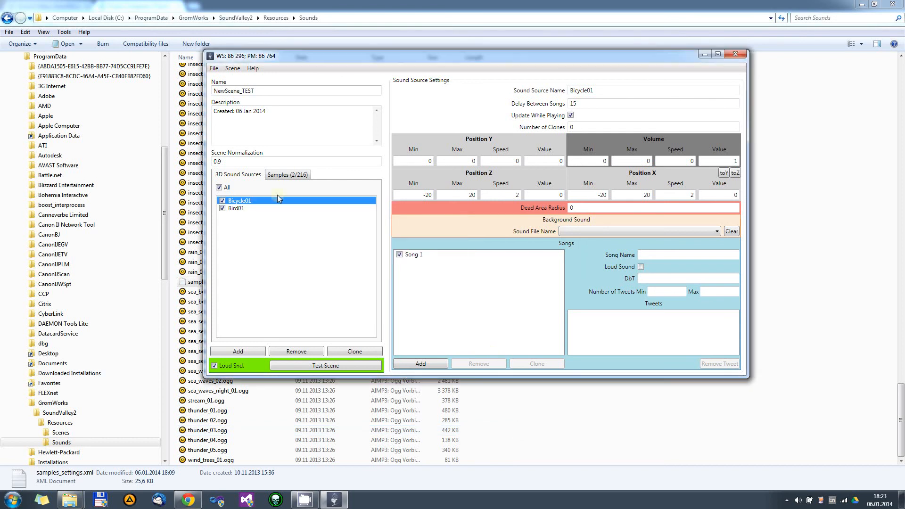
# Switch to a new Windows Explorer window and open the exported NewScene_TEST folder inside folder 3 on WORK (D:).
pyautogui.click(73, 499)
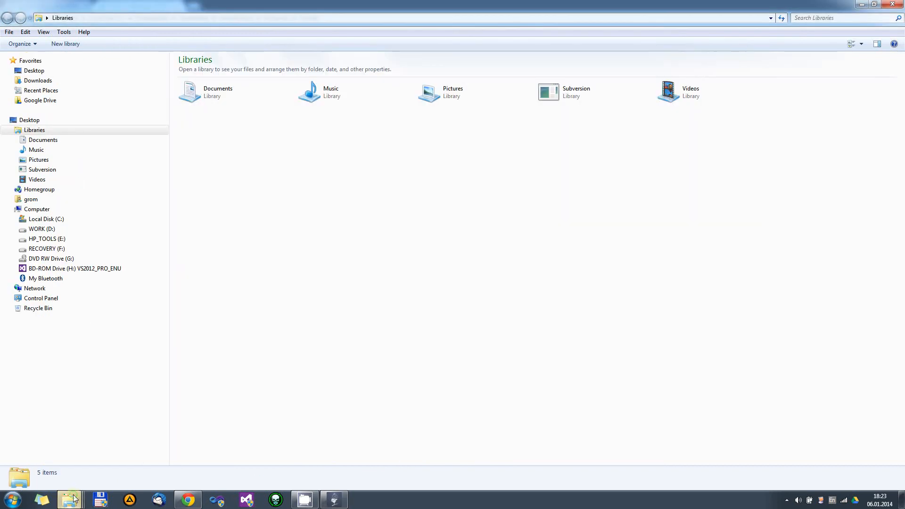
pyautogui.click(42, 229)
pyautogui.doubleClick(193, 103)
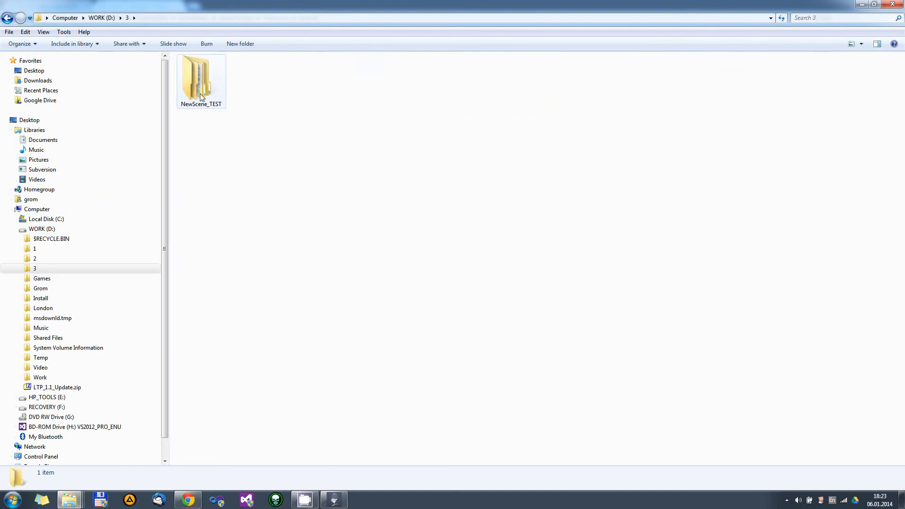
pyautogui.doubleClick(206, 95)
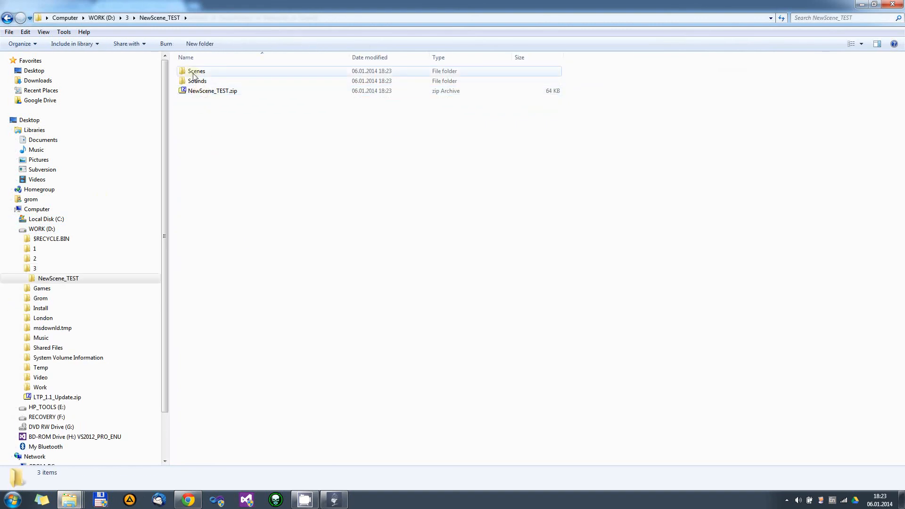
# Examine the exported contents, going over the Sounds folder and the NewScene_TEST.zip archive.
pyautogui.click(216, 81)
pyautogui.click(209, 91)
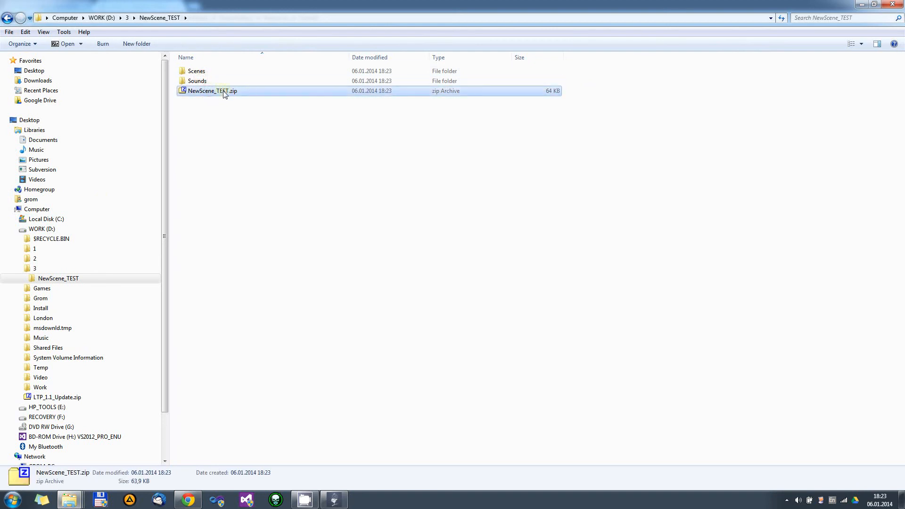
pyautogui.click(197, 81)
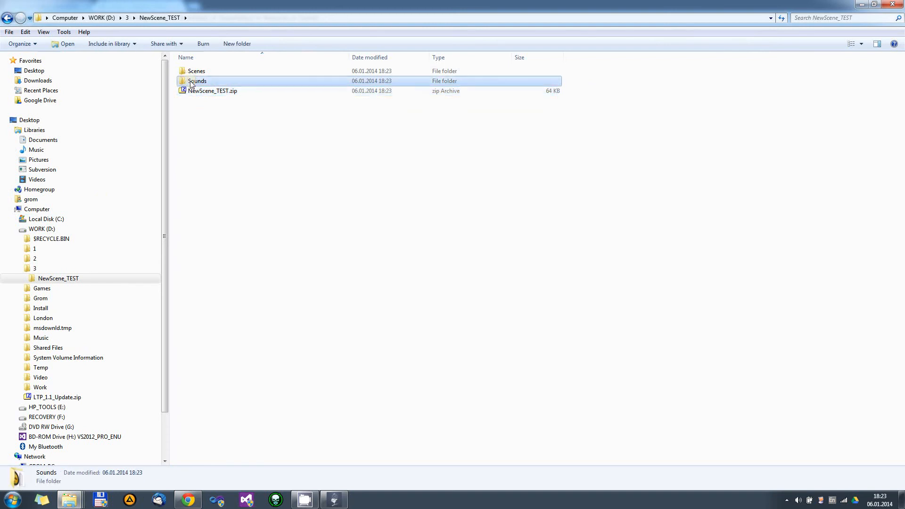
pyautogui.click(198, 91)
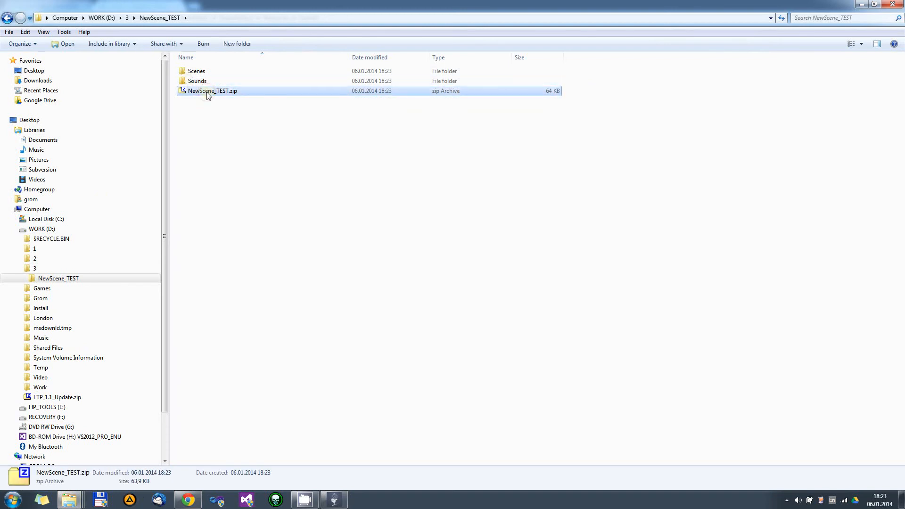
pyautogui.click(236, 145)
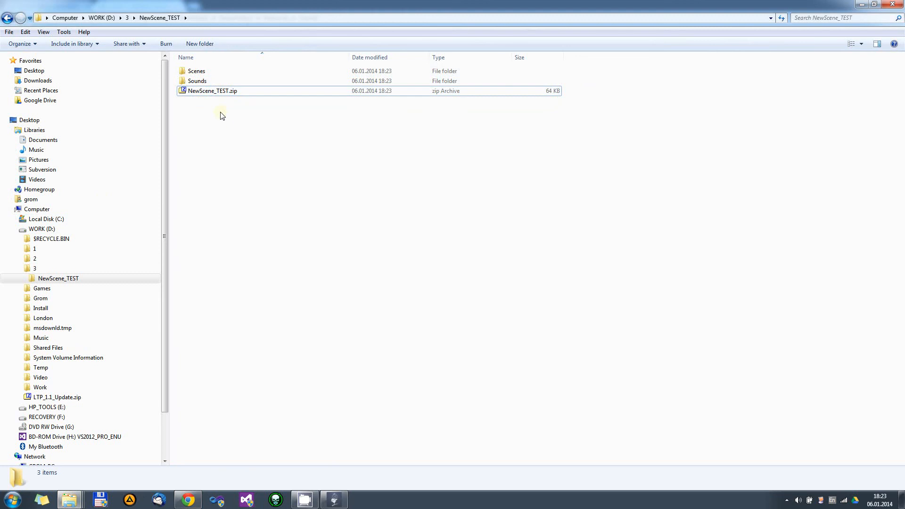
pyautogui.click(204, 82)
pyautogui.click(205, 92)
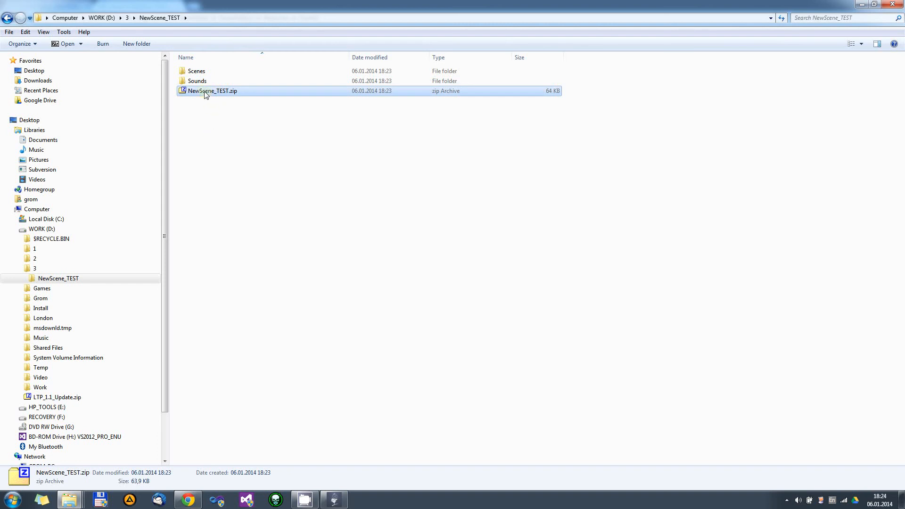
pyautogui.click(332, 499)
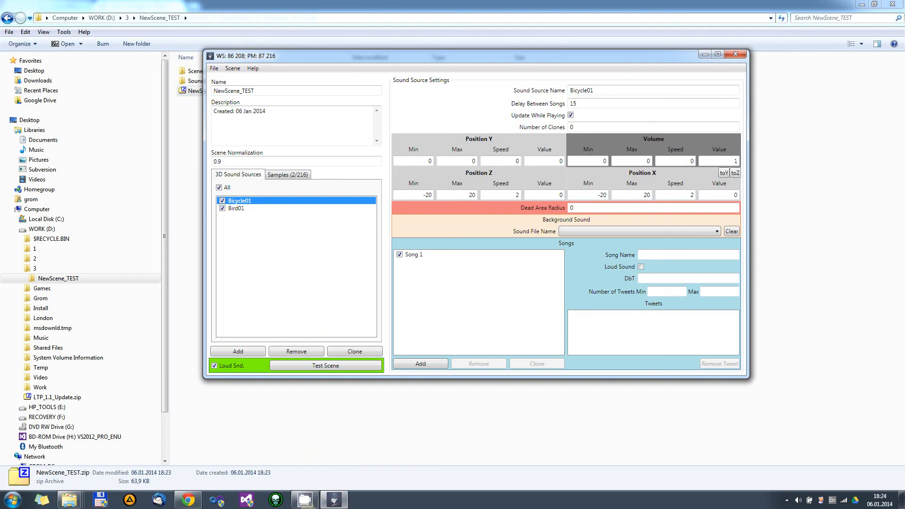
pyautogui.click(787, 501)
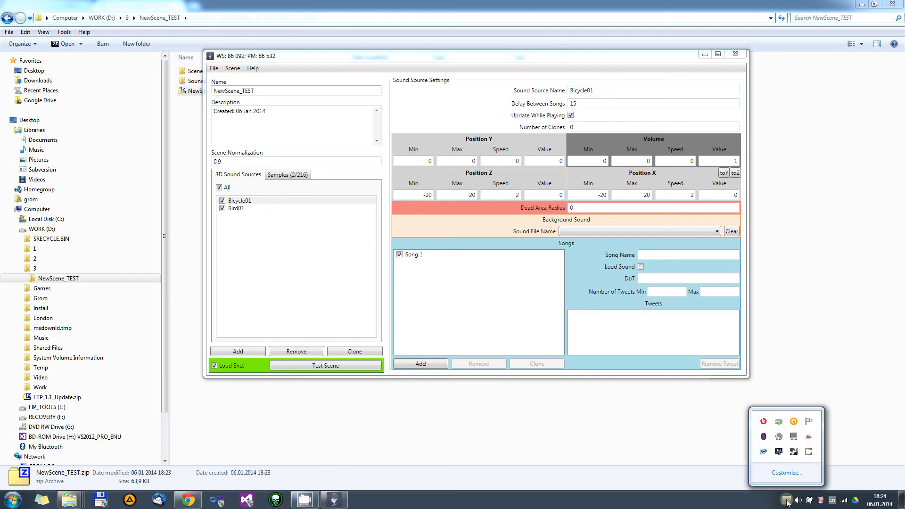
pyautogui.rightClick(809, 453)
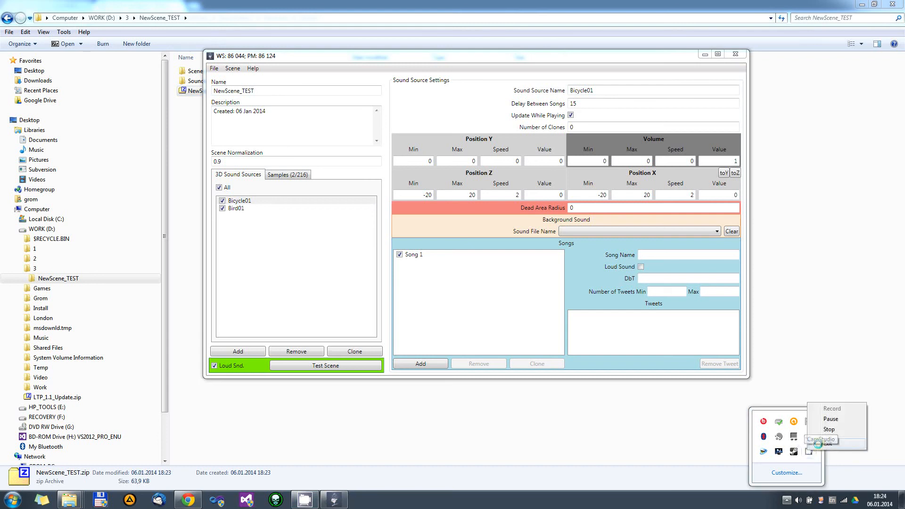